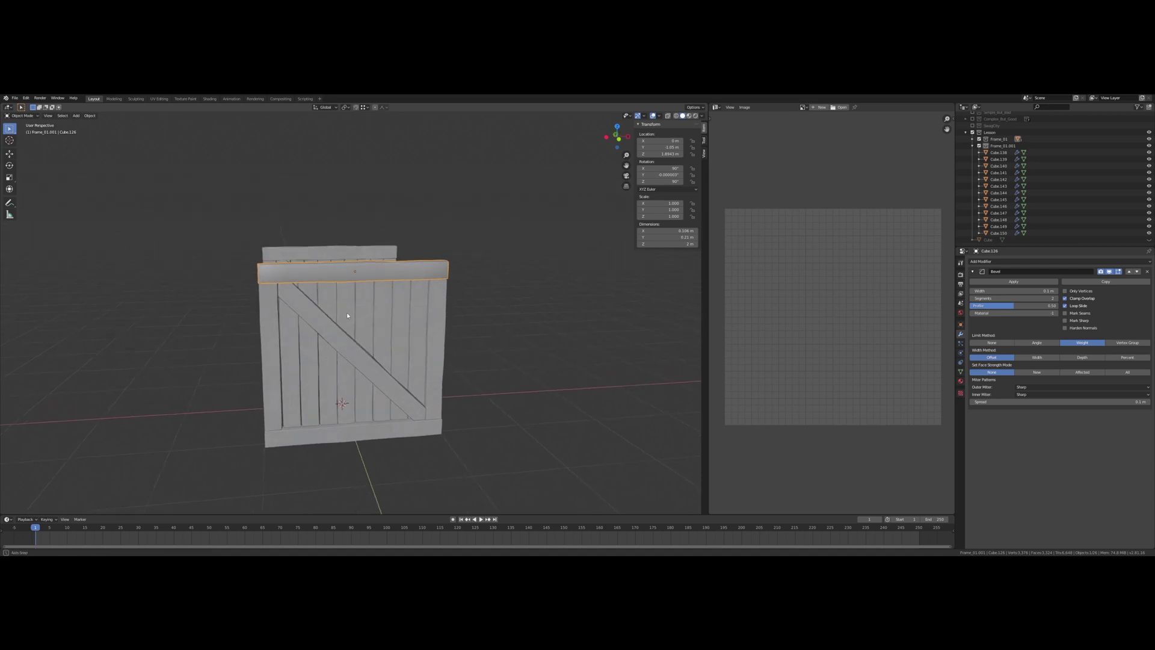
Apply Shade Smooth to all planks in the Frame_01 collection and enable Auto Smooth normals for them.
scroll(329, 310, "down", 3)
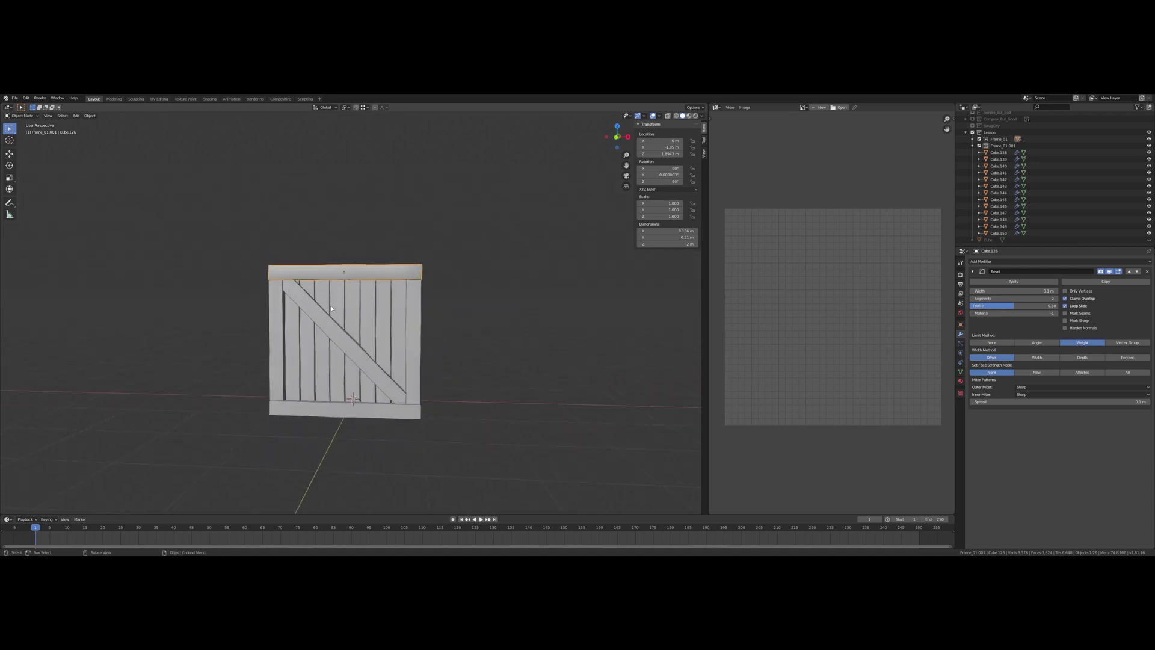
scroll(332, 324, "up", 6)
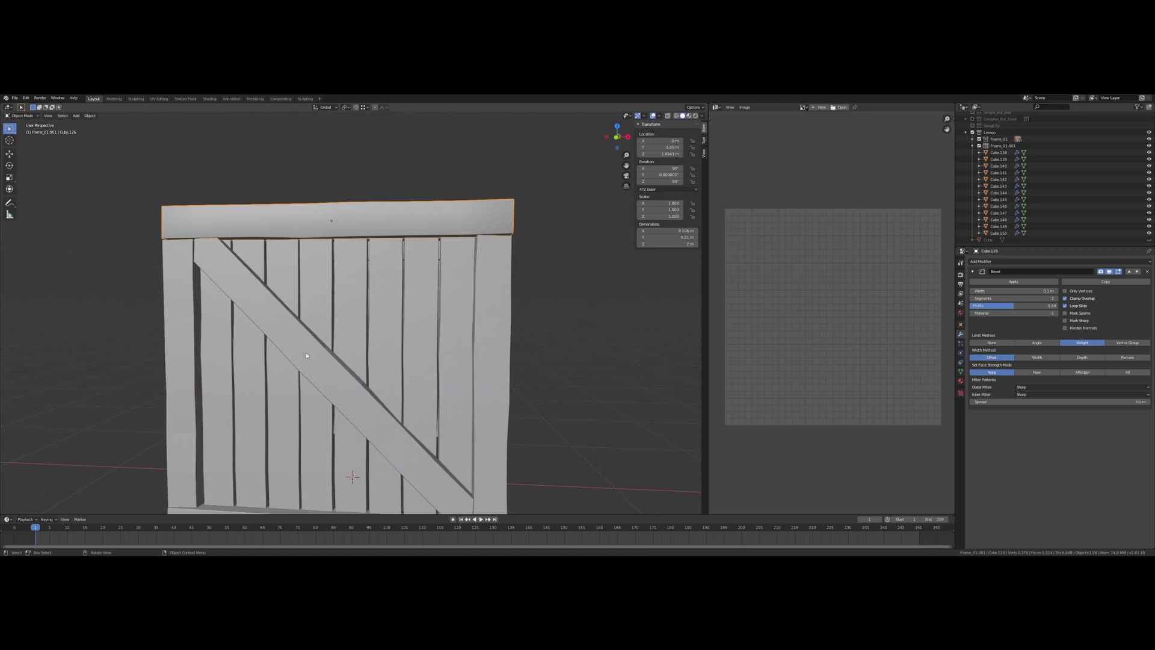
mouse_move(305, 355)
middle_mouse_down()
mouse_move(262, 349)
mouse_move(311, 340)
mouse_move(308, 354)
middle_mouse_up()
scroll(303, 359, "down", 3)
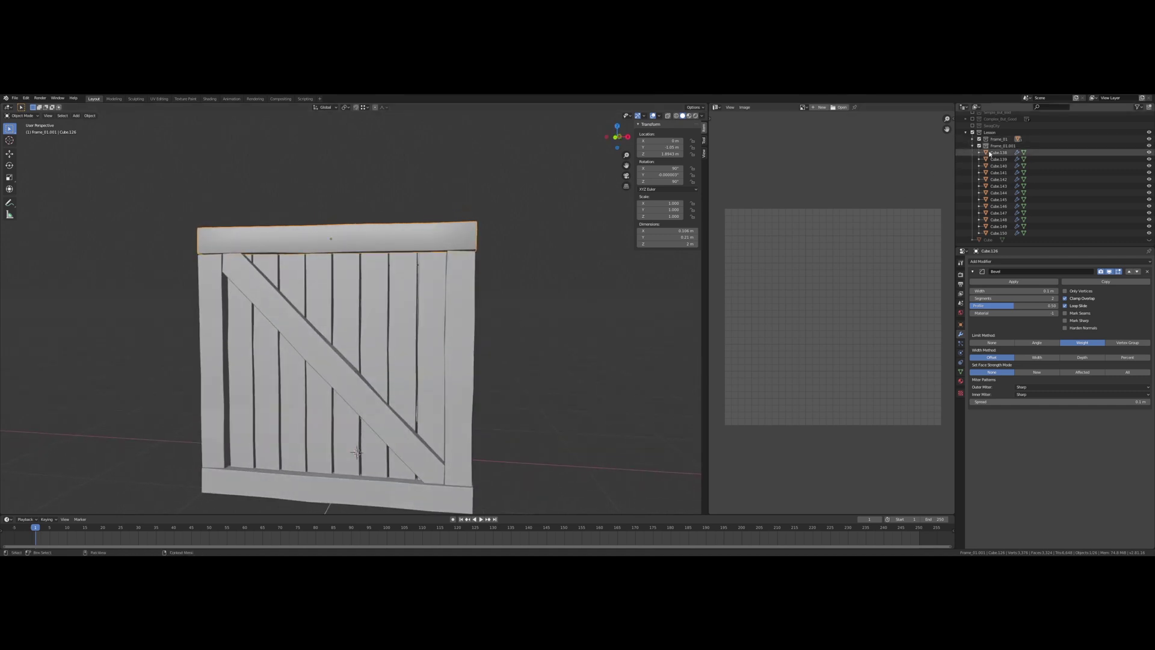
left_click(973, 139)
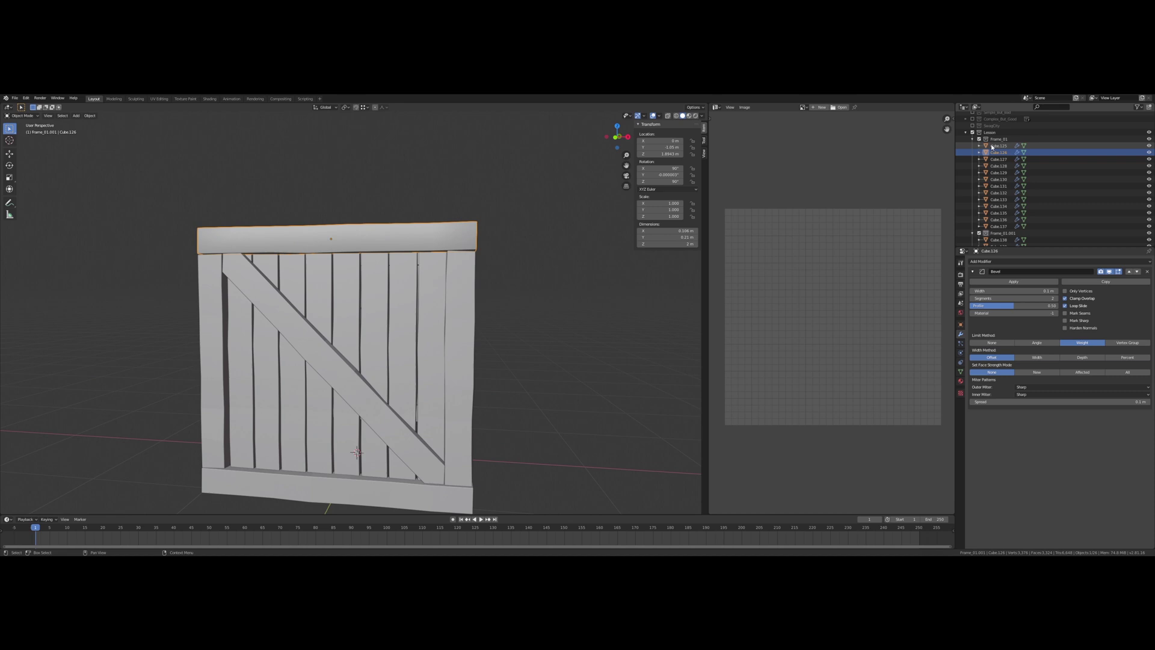
left_click(994, 146)
left_click(1000, 227, "shift")
mouse_move(366, 306)
middle_mouse_down()
mouse_move(365, 279)
mouse_move(352, 296)
middle_mouse_up()
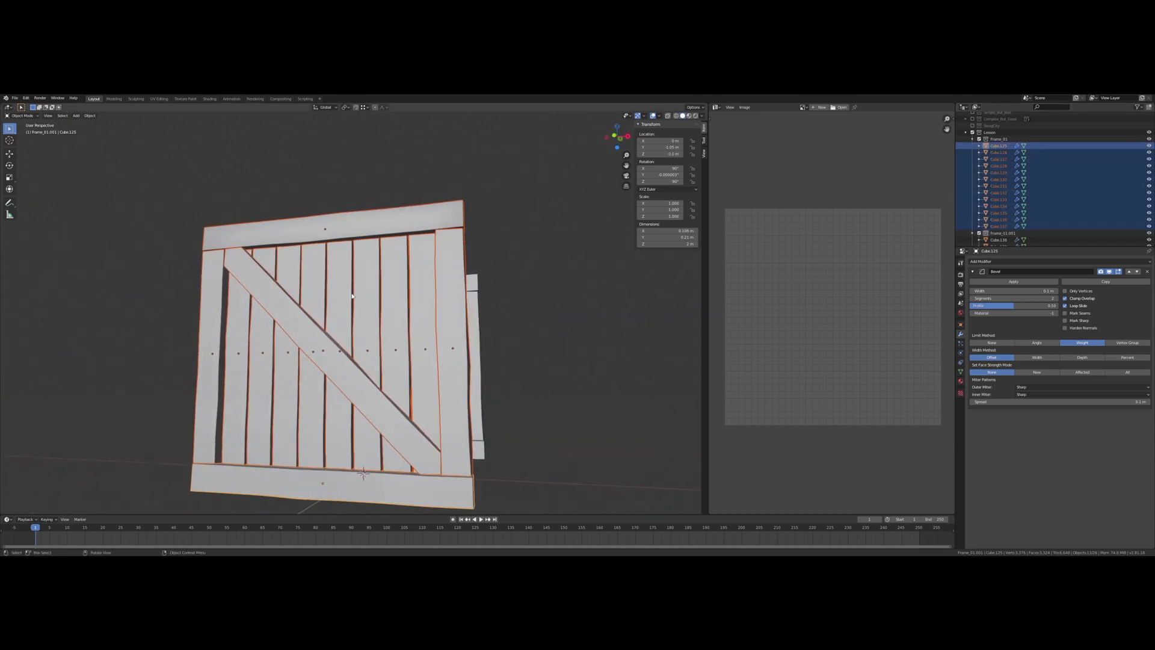
left_click(89, 116)
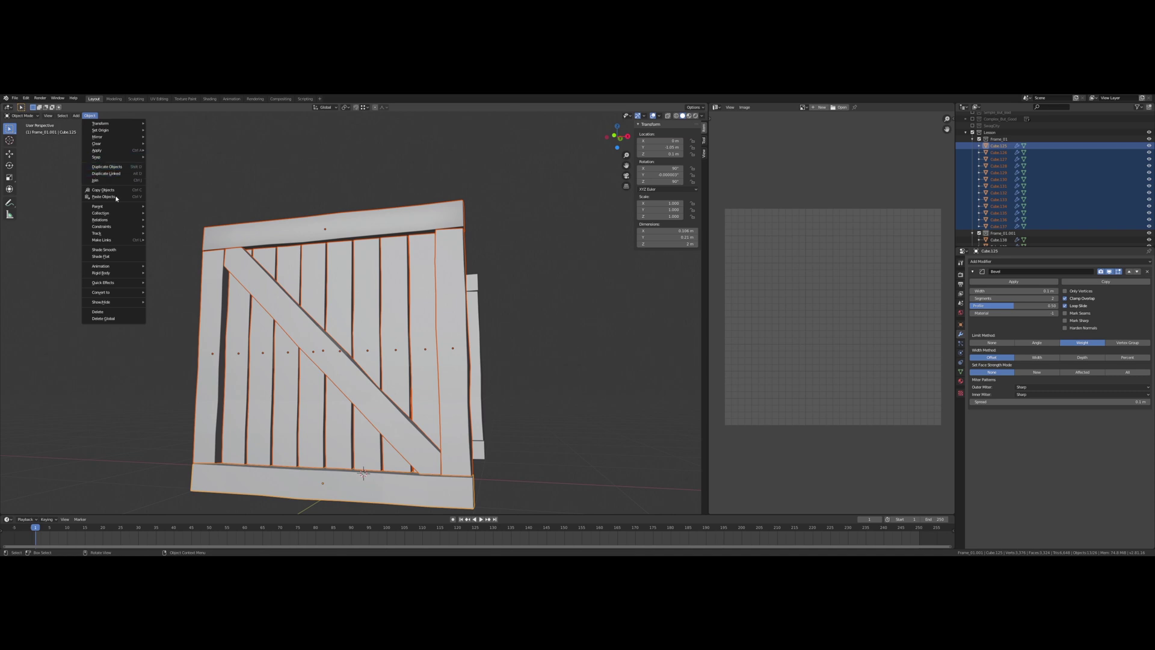
left_click(112, 250)
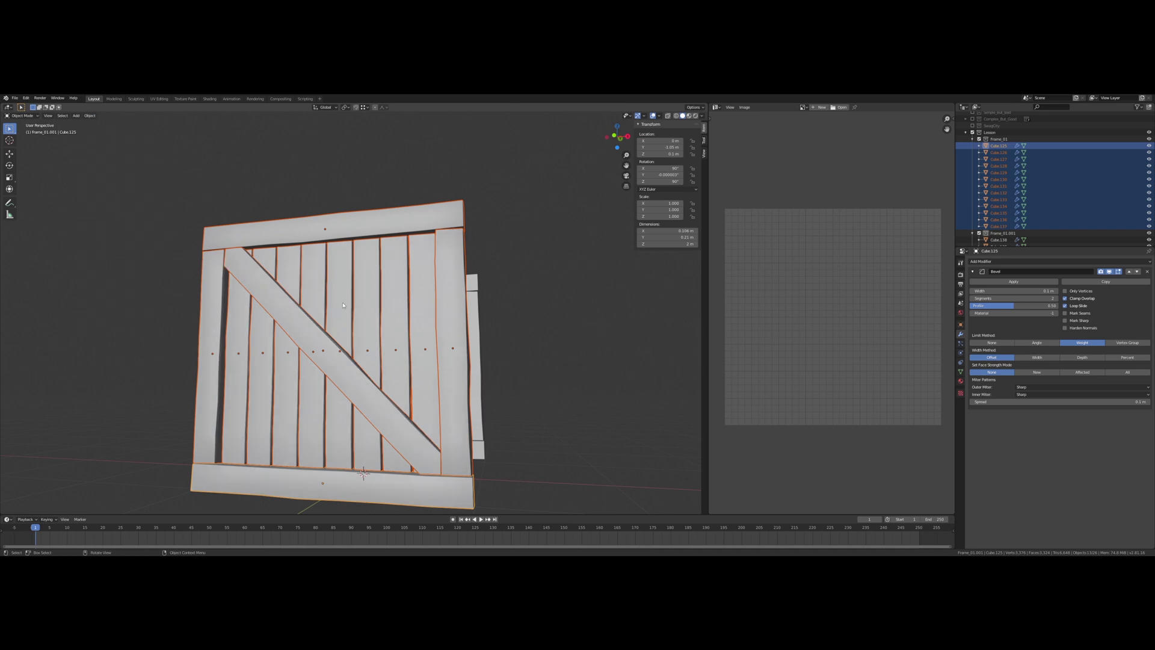
middle_click_drag(278, 305, 292, 312)
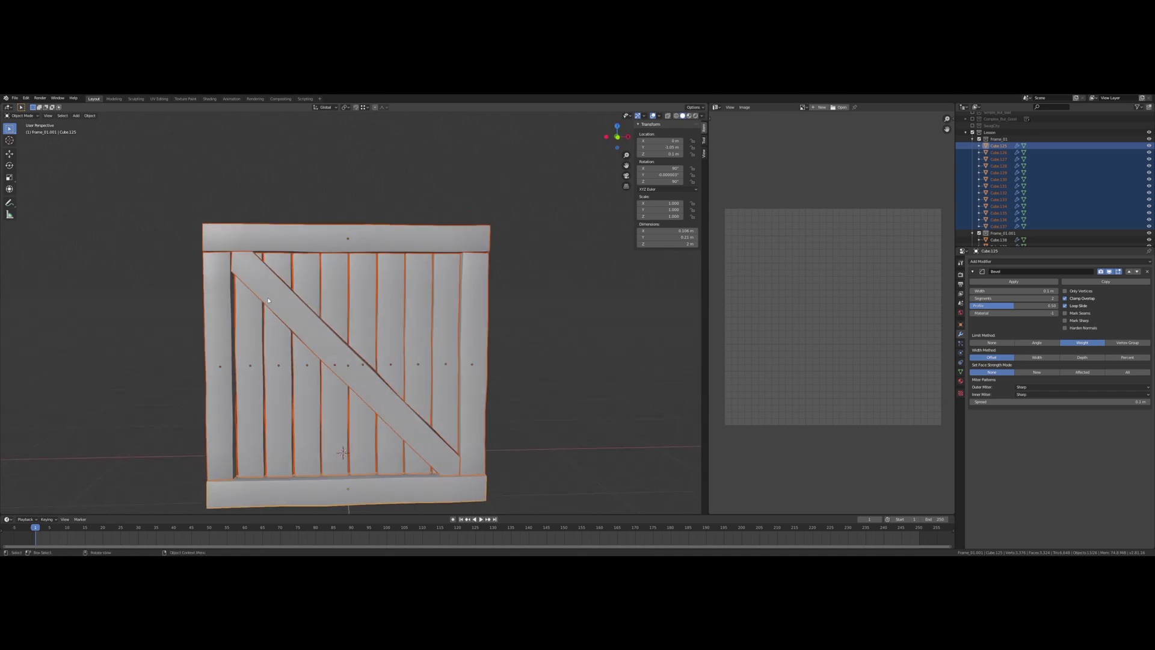
left_click(961, 372)
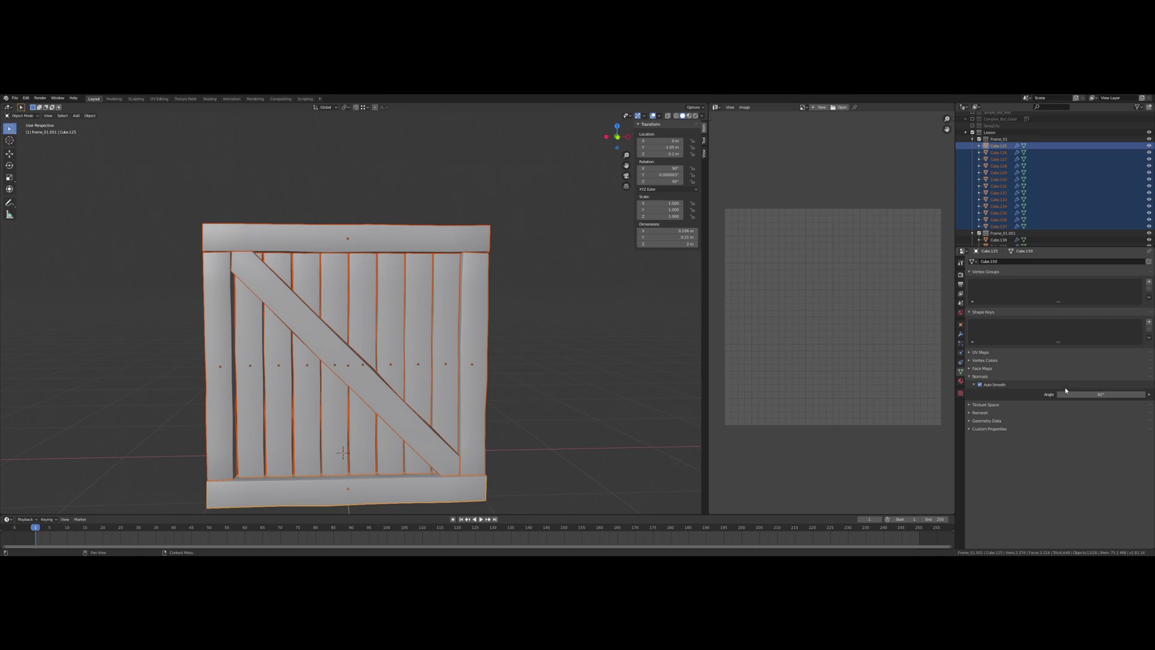
Inspect the shading of the smoothed Frame_01 panel against the Frame_01.001 panel from several angles.
middle_click_drag(439, 382, 382, 369)
scroll(468, 368, "up", 5)
scroll(459, 360, "down", 3)
scroll(471, 380, "up", 4)
scroll(381, 367, "down", 3)
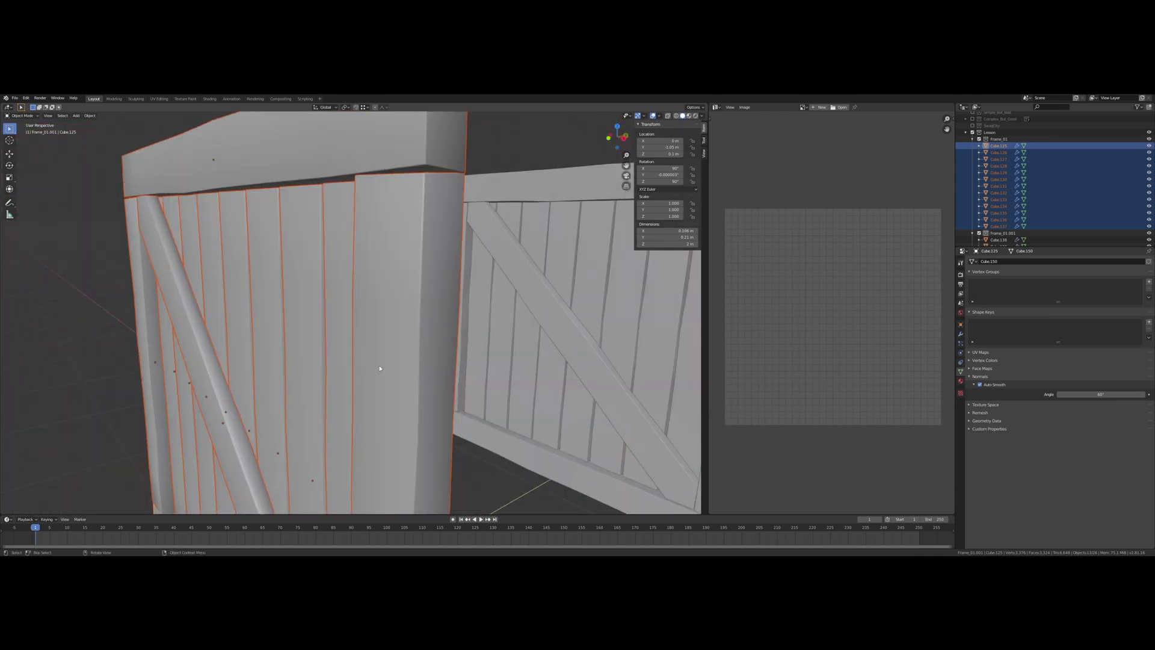
middle_click_drag(462, 344, 395, 322)
scroll(360, 330, "down", 4)
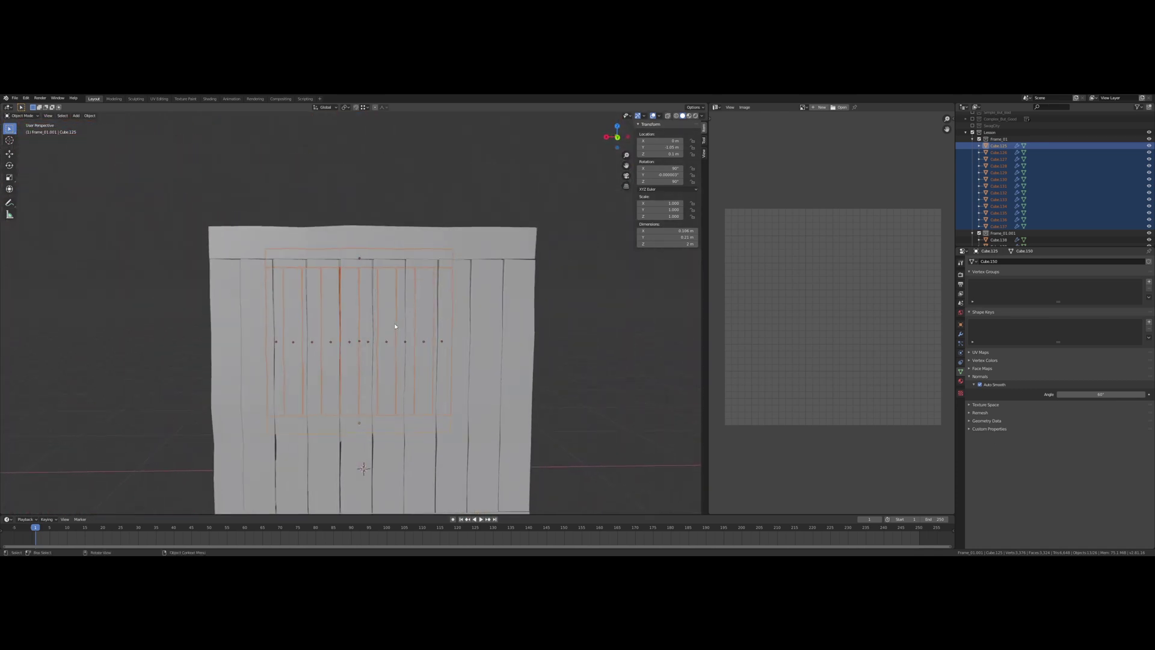
left_click(582, 330)
middle_click_drag(576, 331, 588, 342)
scroll(588, 342, "up", 8)
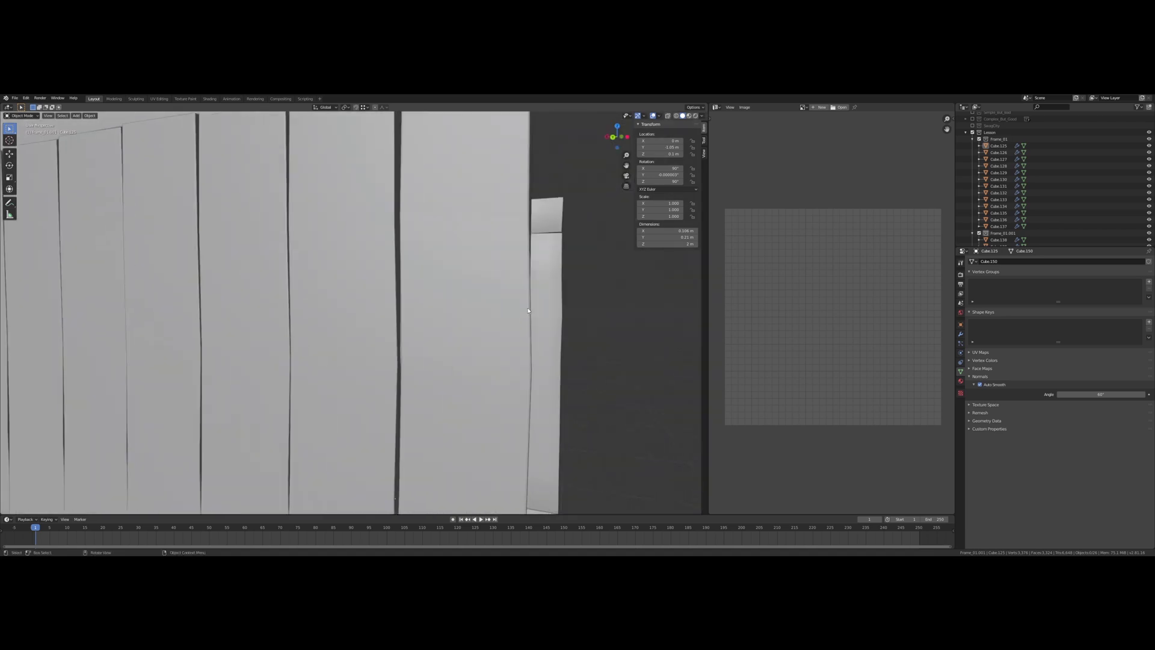
scroll(528, 311, "down", 5)
middle_click_drag(529, 310, 468, 329)
scroll(444, 320, "up", 3)
scroll(580, 317, "down", 4)
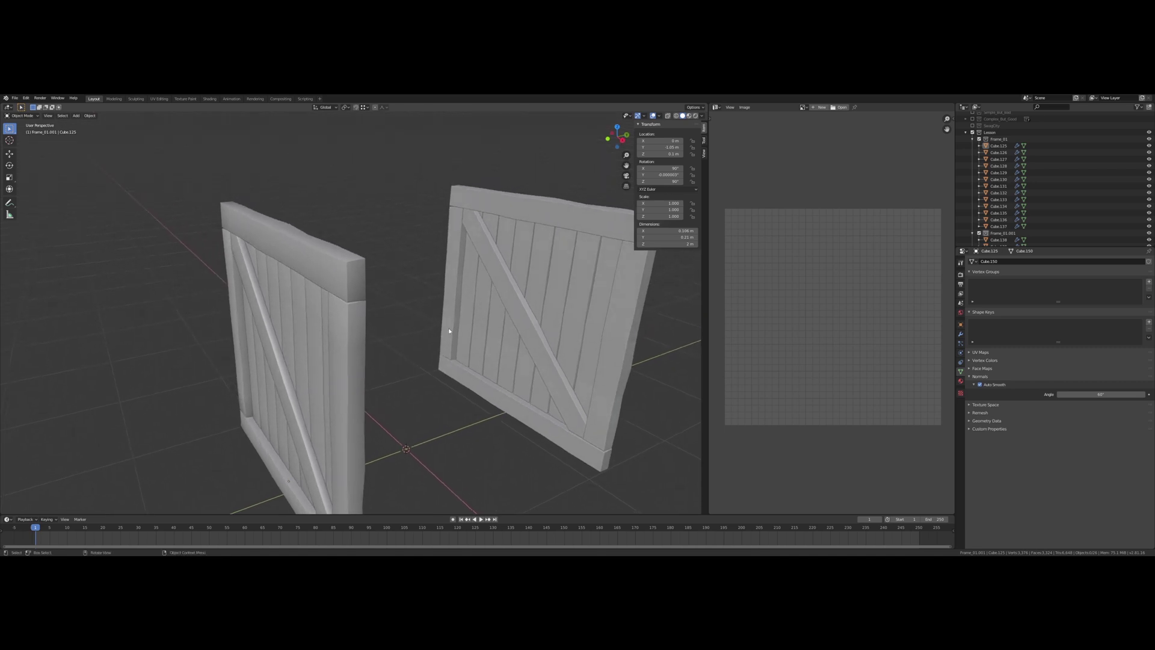
Switch the viewport lighting to MatCap and compare the shading of both crate panels.
left_click(701, 116)
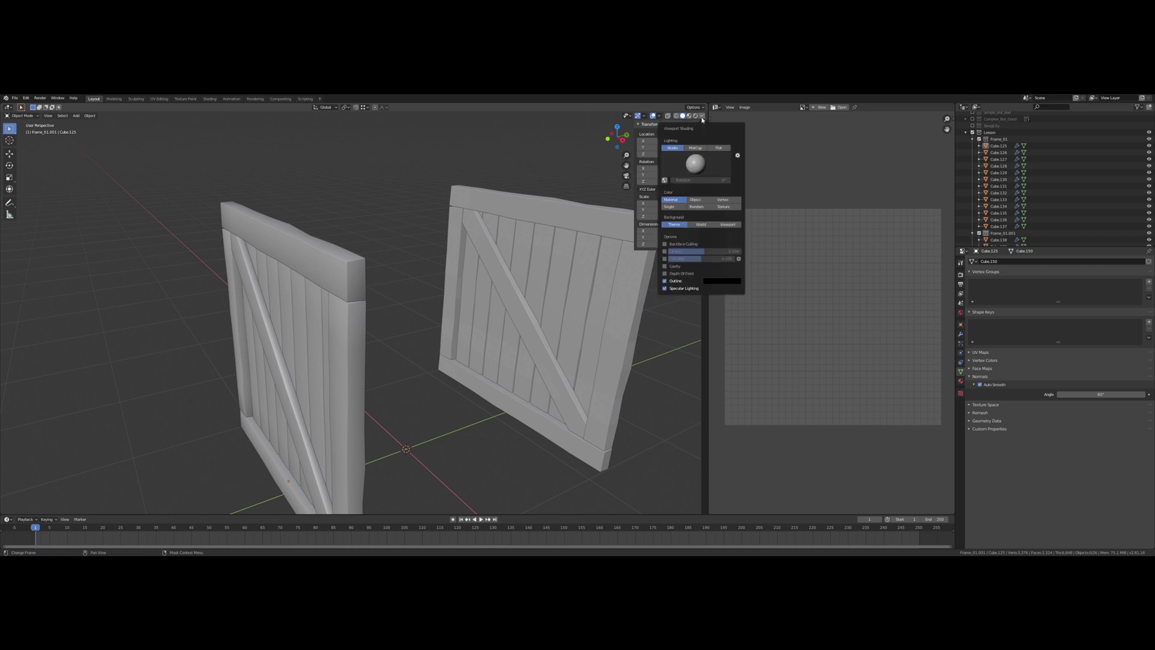
left_click(696, 148)
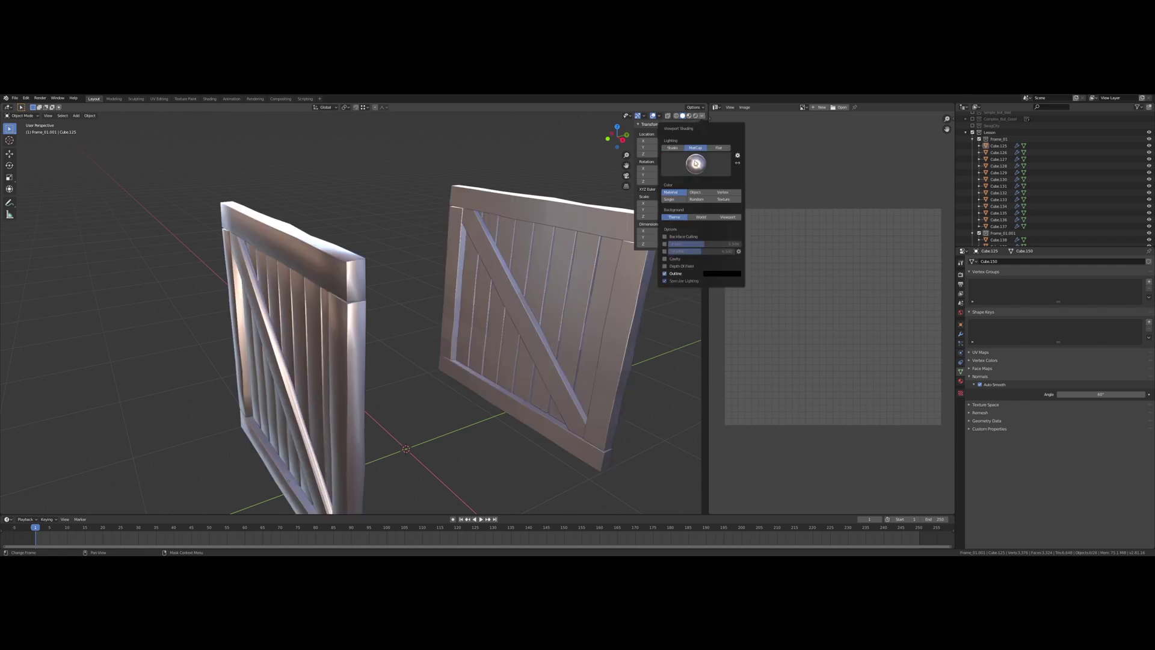
left_click(695, 163)
left_click(774, 192)
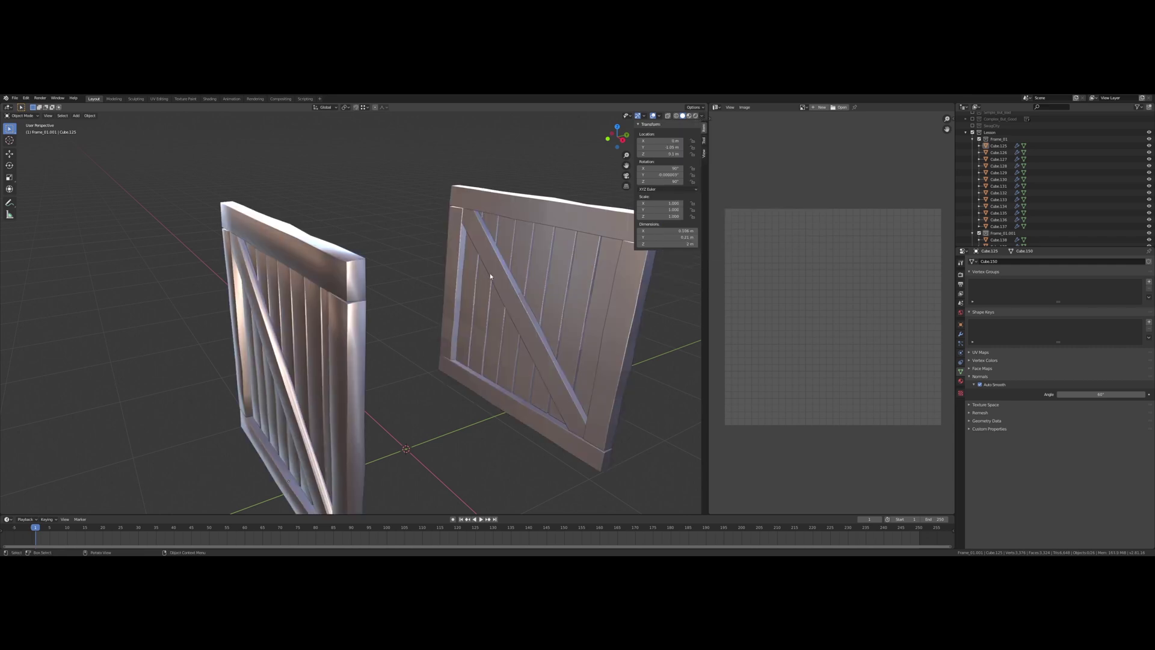
middle_click_drag(490, 276, 501, 272)
middle_click_drag(578, 380, 548, 343)
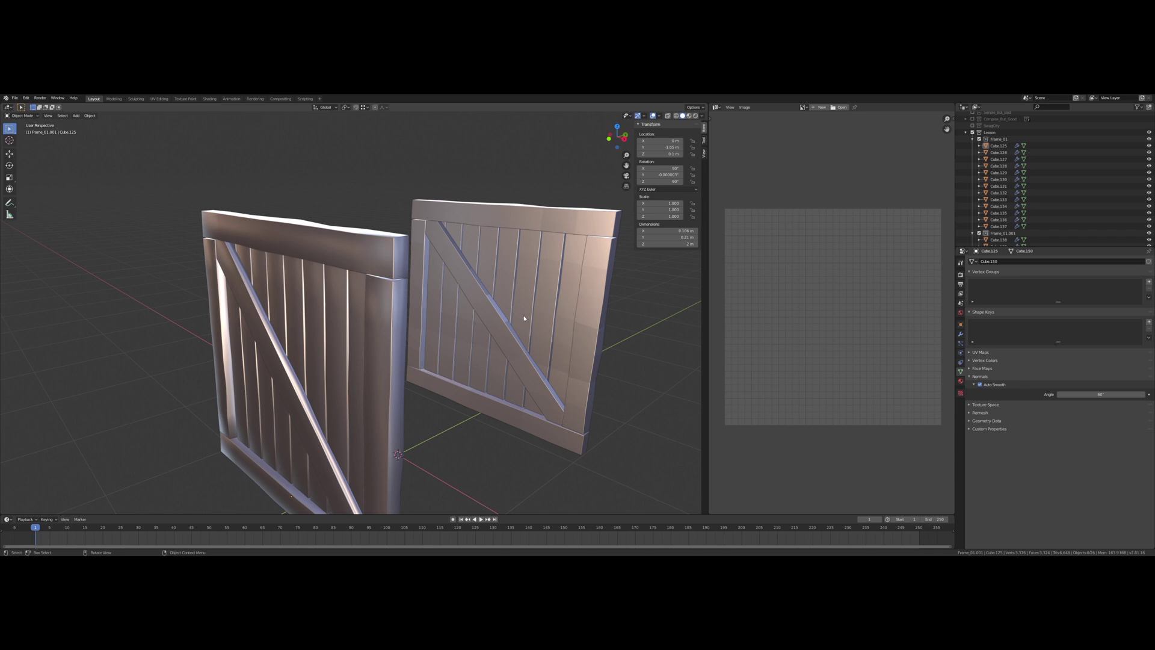
middle_click_drag(543, 316, 349, 323)
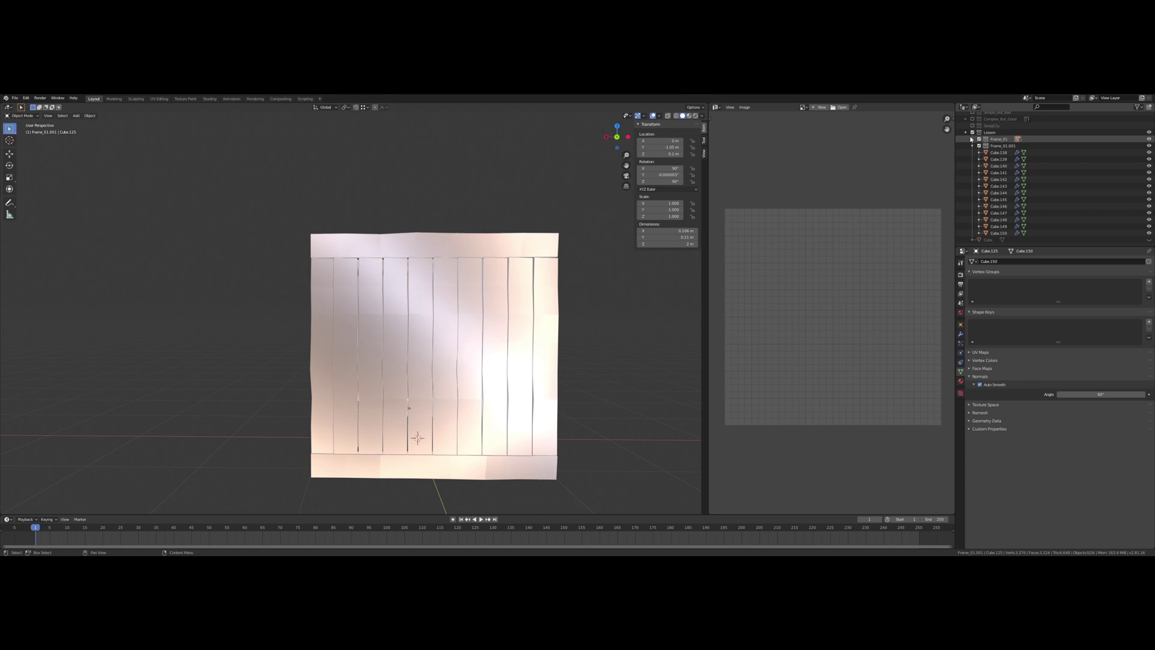
Apply Shade Smooth to all planks in the Frame_01.001 collection and enable Auto Smooth normals for them.
left_click(998, 152)
left_click(999, 233, "shift")
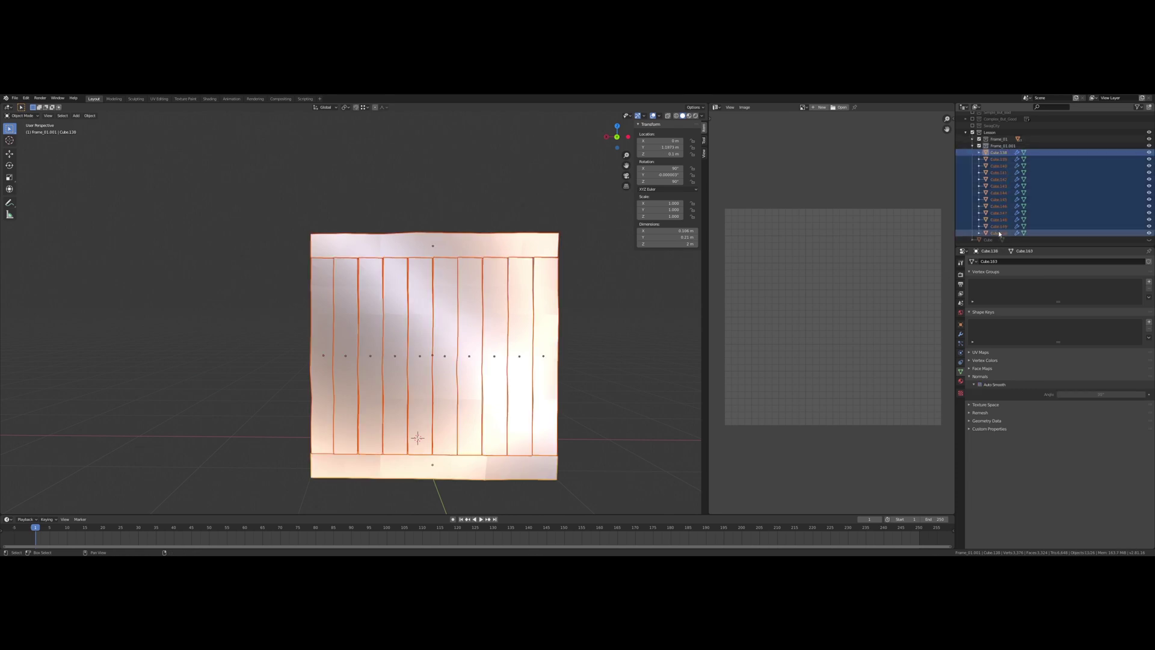
left_click(89, 115)
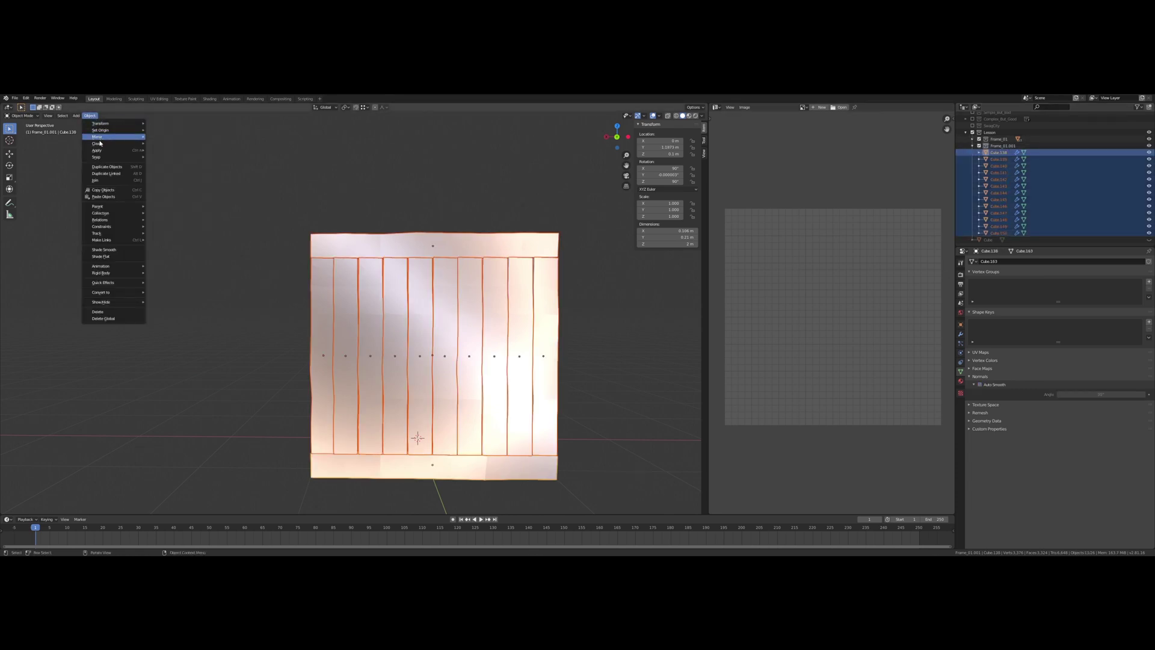
left_click(110, 251)
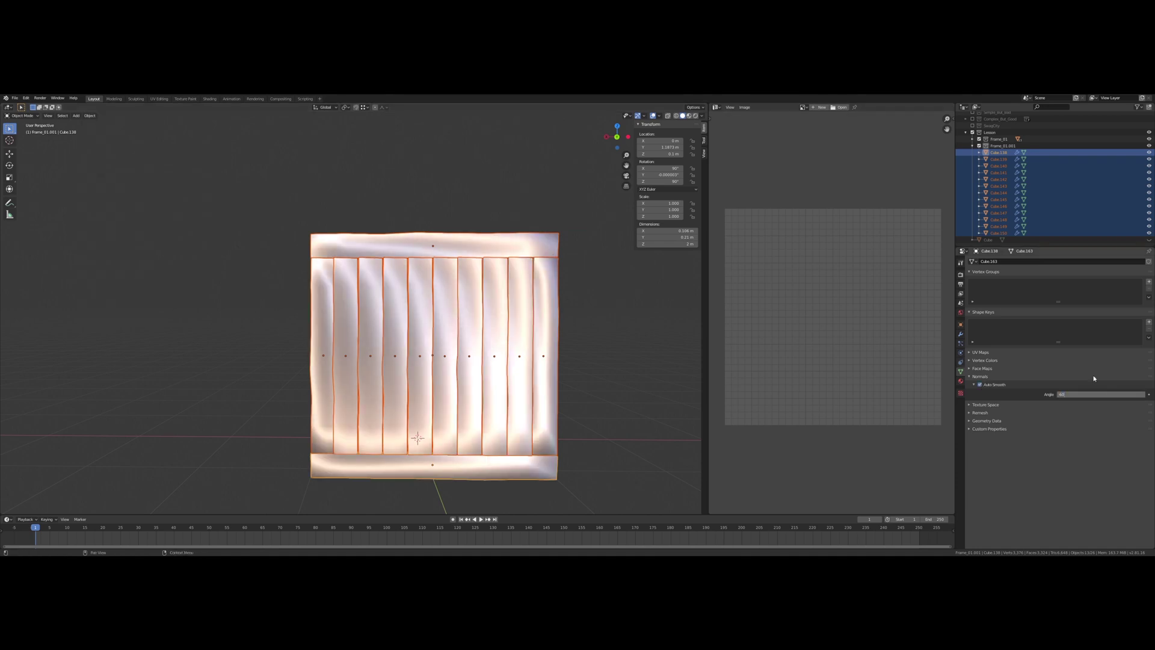
middle_click_drag(368, 362, 446, 361)
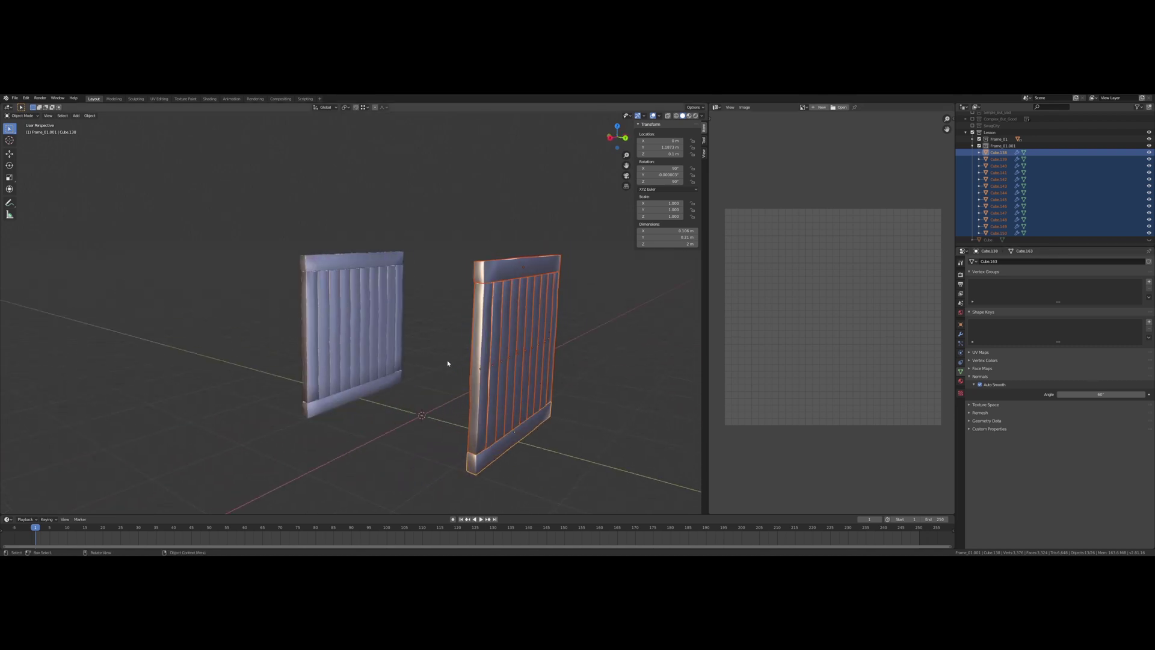
left_click(428, 321)
middle_click_drag(428, 320, 493, 328)
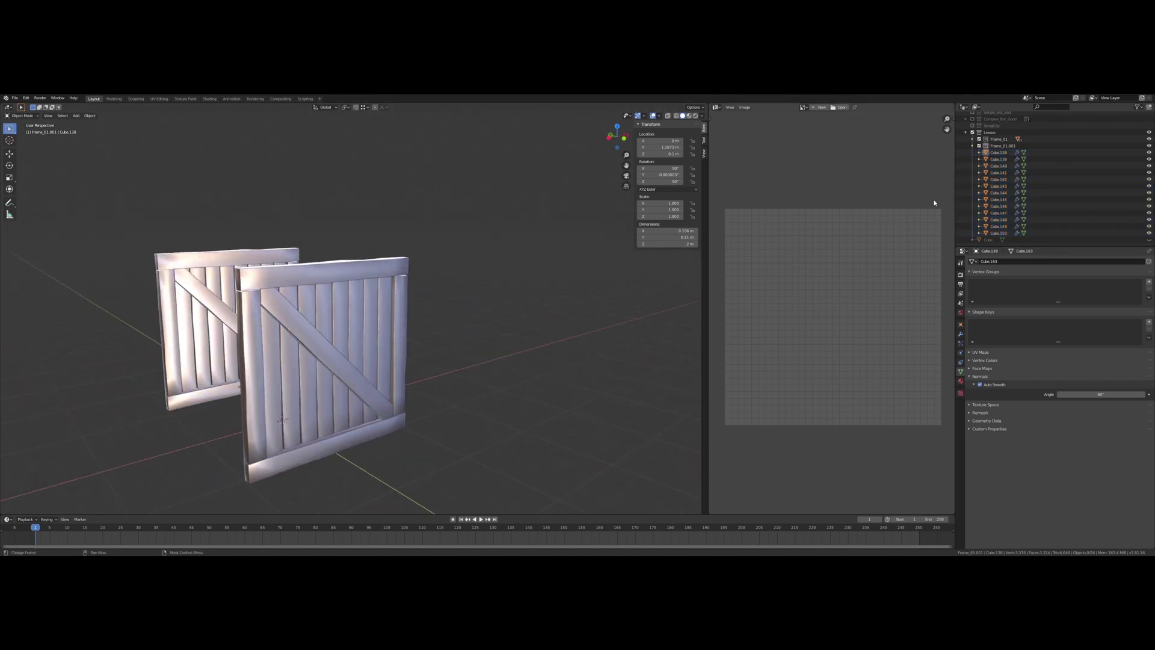
Unhide the reference cube and move all Frame_01.001 planks along the Y axis against its side with snapping enabled.
left_click(1150, 240)
middle_click_drag(400, 288, 453, 292)
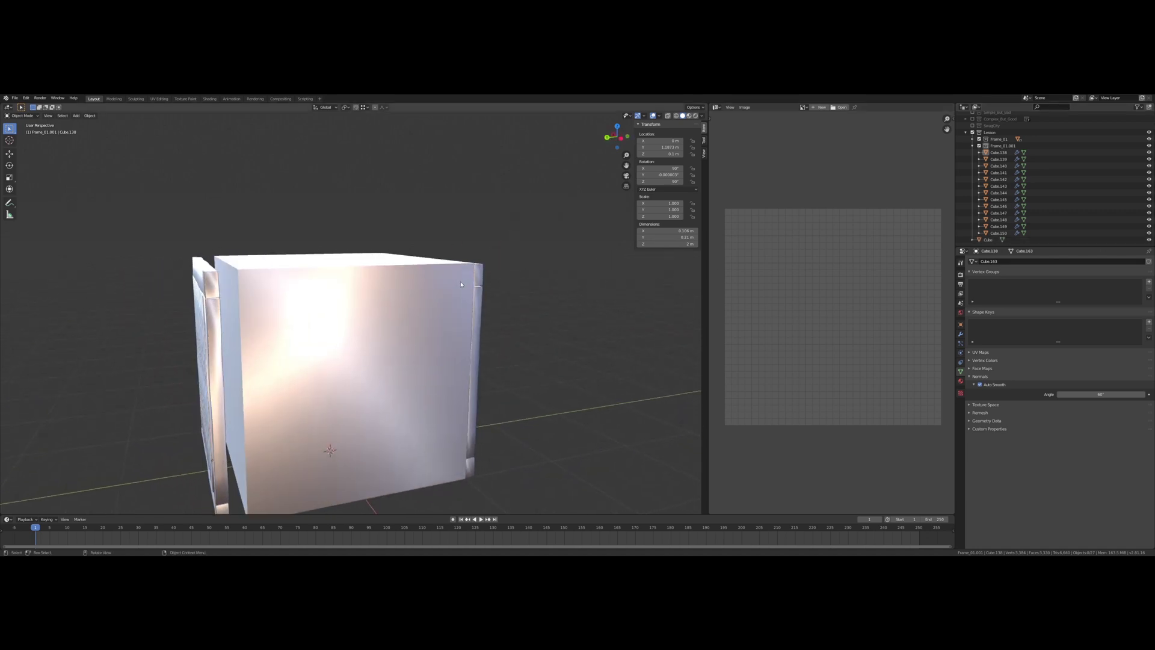
left_click(999, 153)
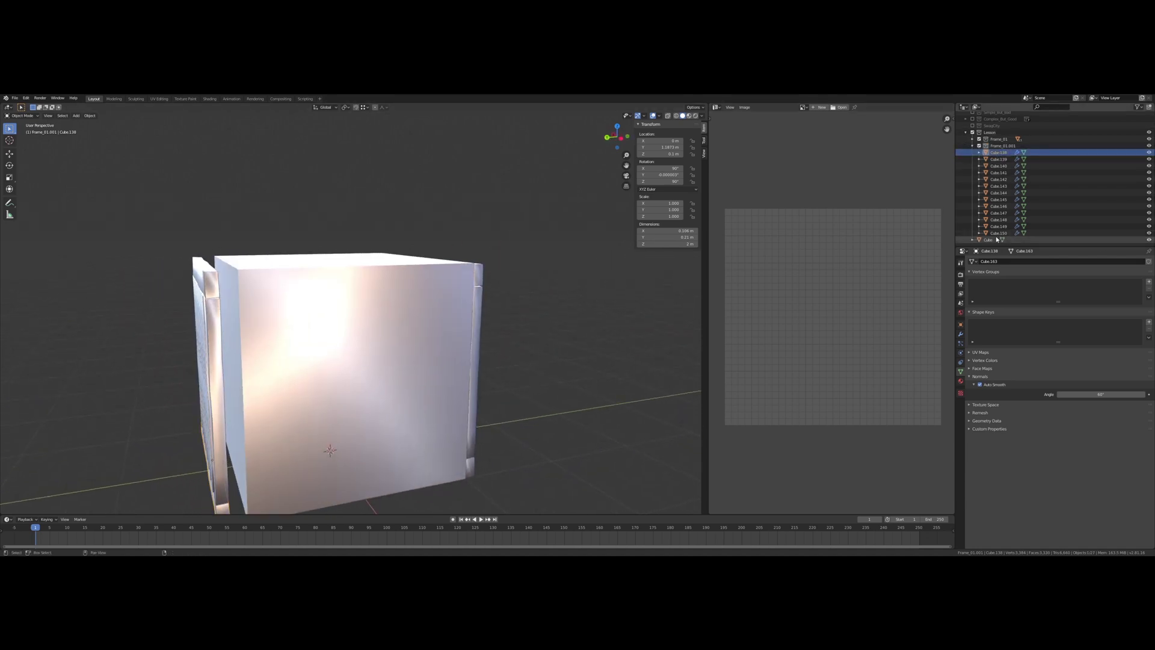
left_click(999, 233, "shift")
middle_click_drag(391, 282, 517, 283)
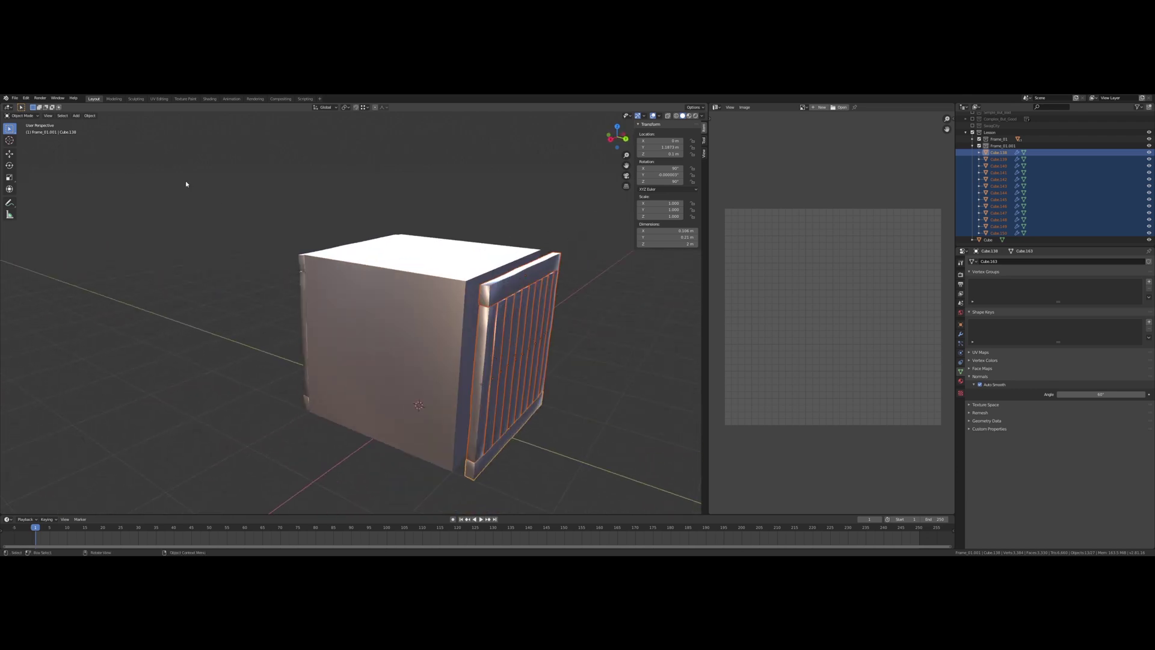
left_click(364, 108)
middle_click_drag(507, 167, 443, 169)
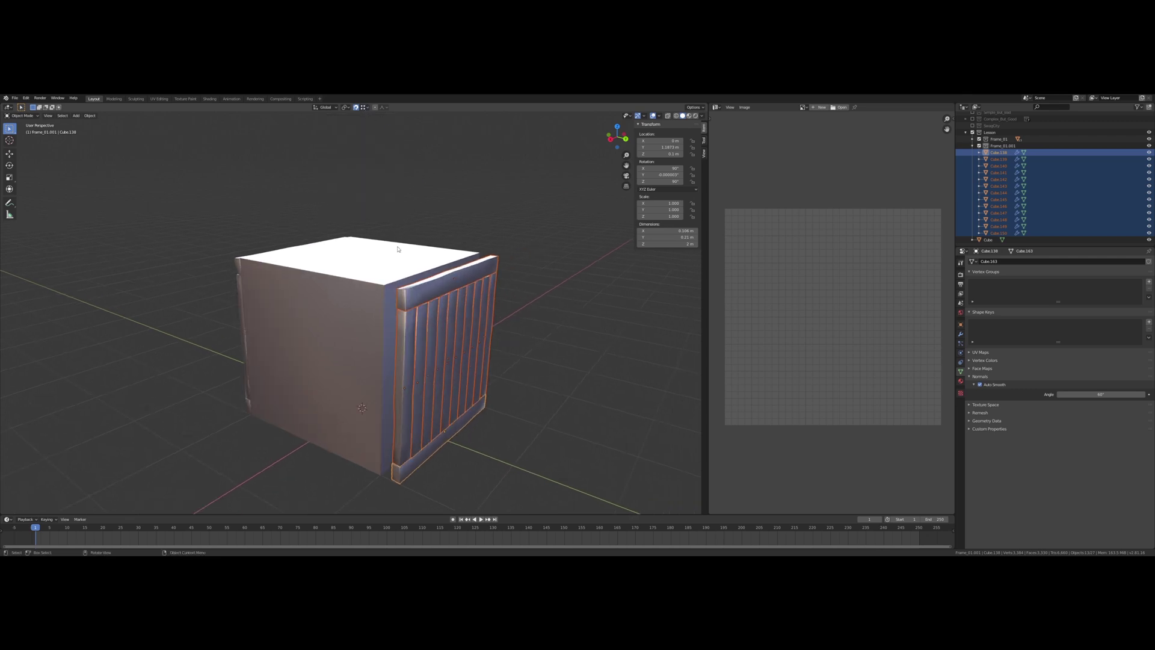
key("g")
key("y")
left_click(387, 293)
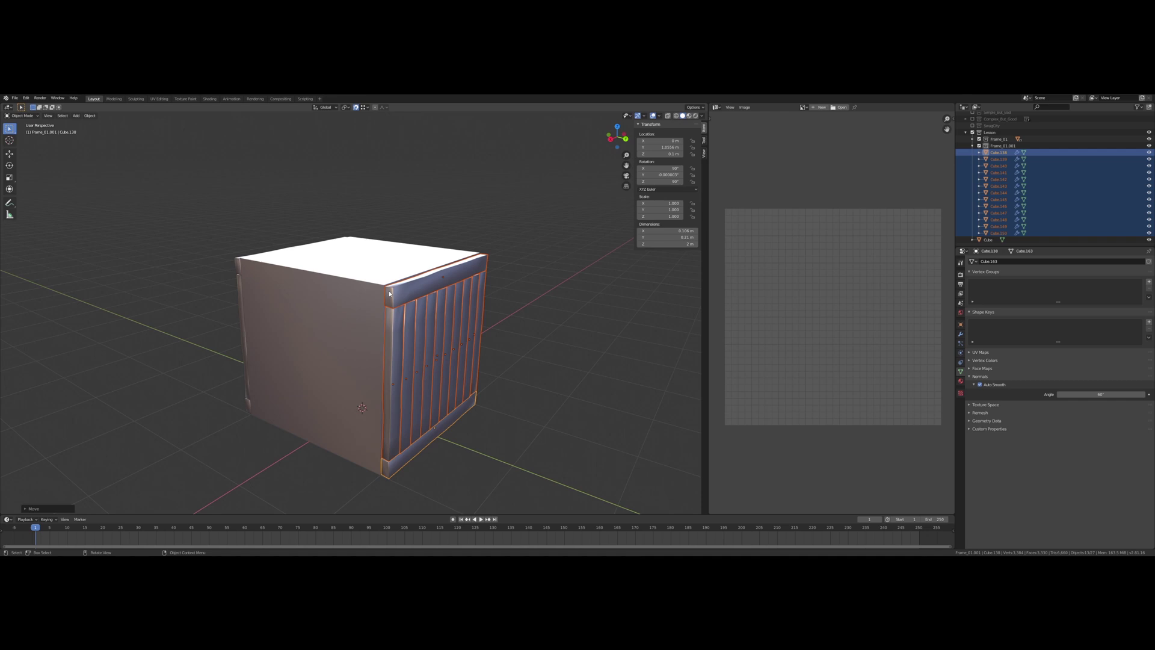
middle_click_drag(390, 293, 447, 305)
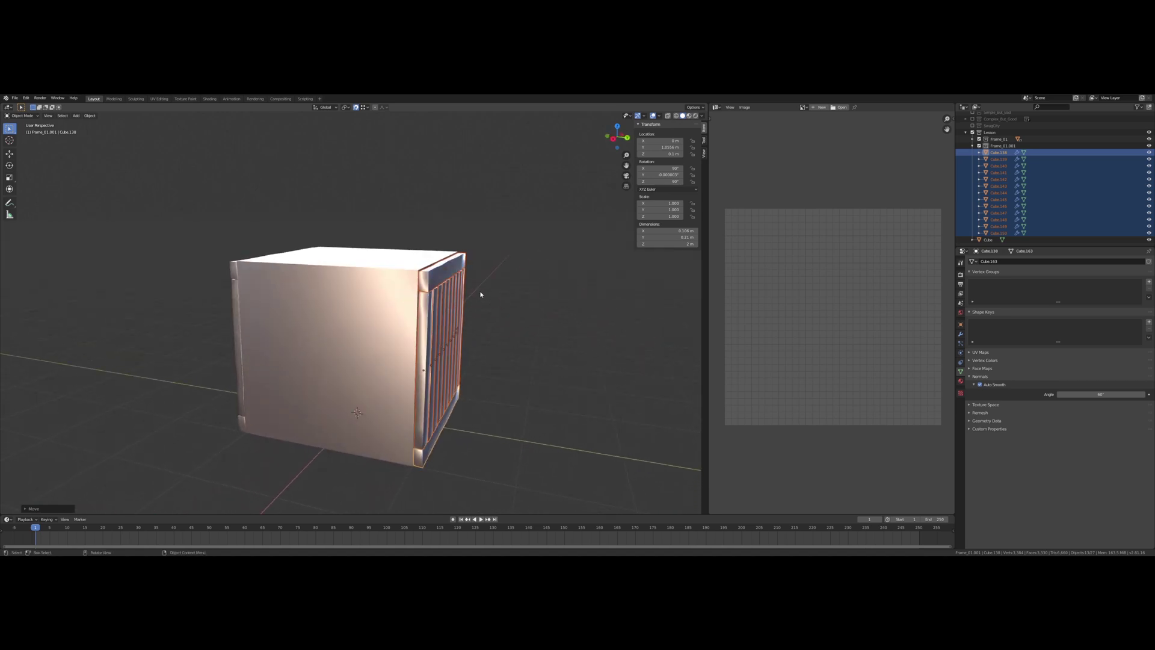
key("r")
key("x")
key("9")
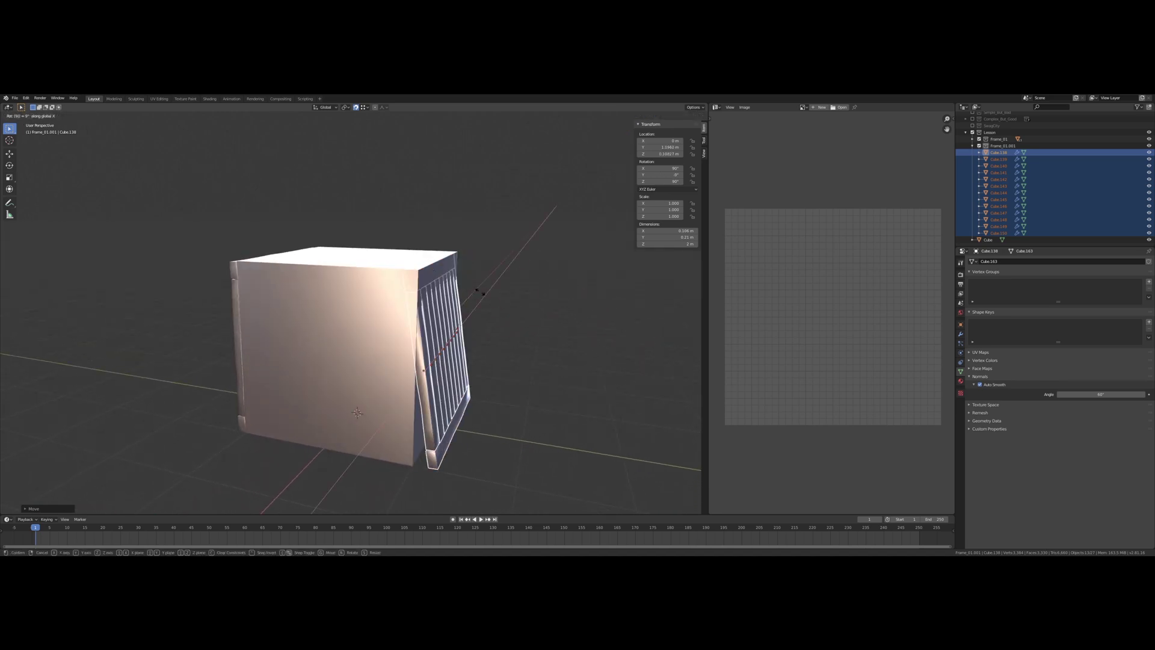
key("0")
key("Escape")
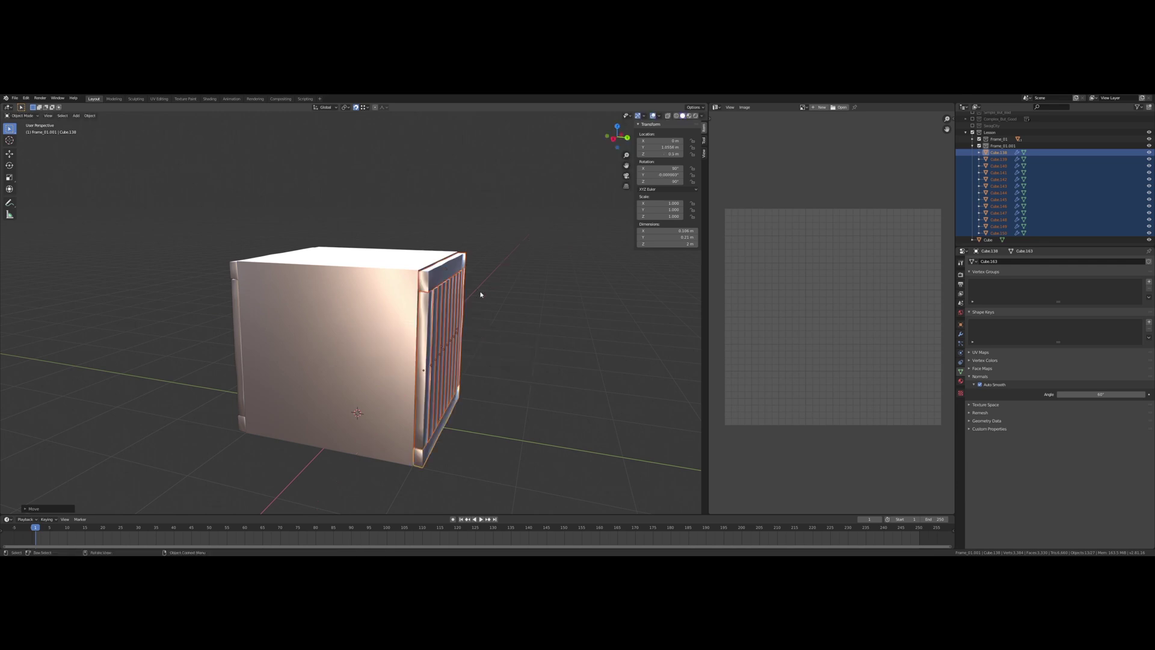
Rotate the selected Frame_01.001 planks 180° about the X axis so the diagonal brace faces outward.
key("r")
key("x")
key("1")
key("8")
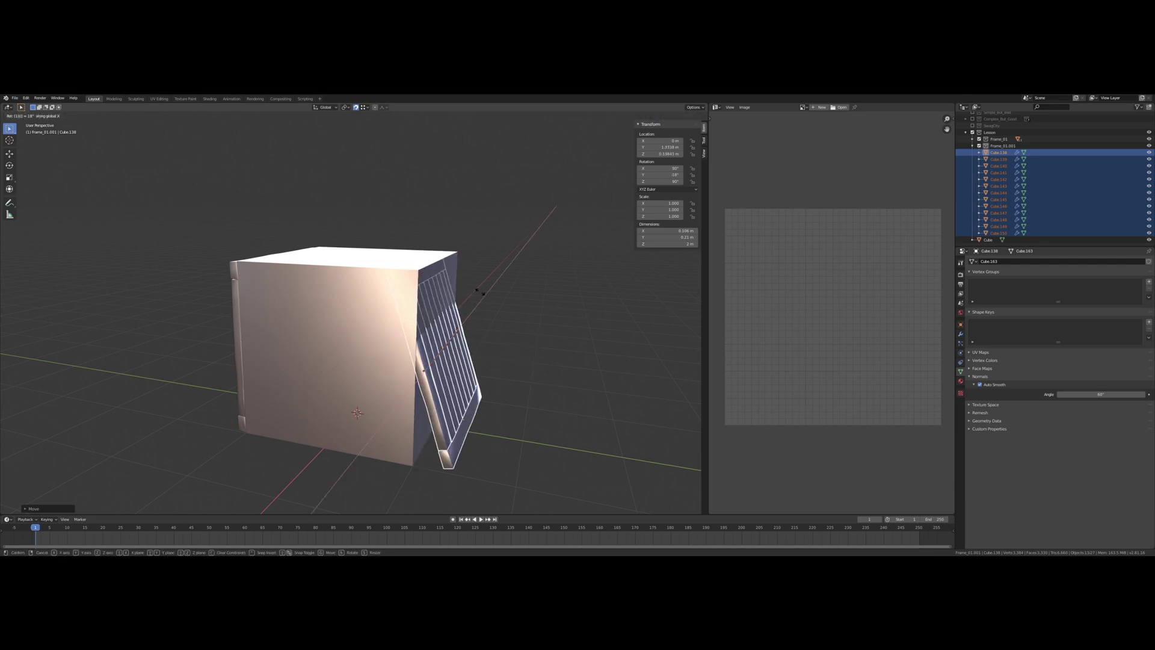
key("0")
key("Return")
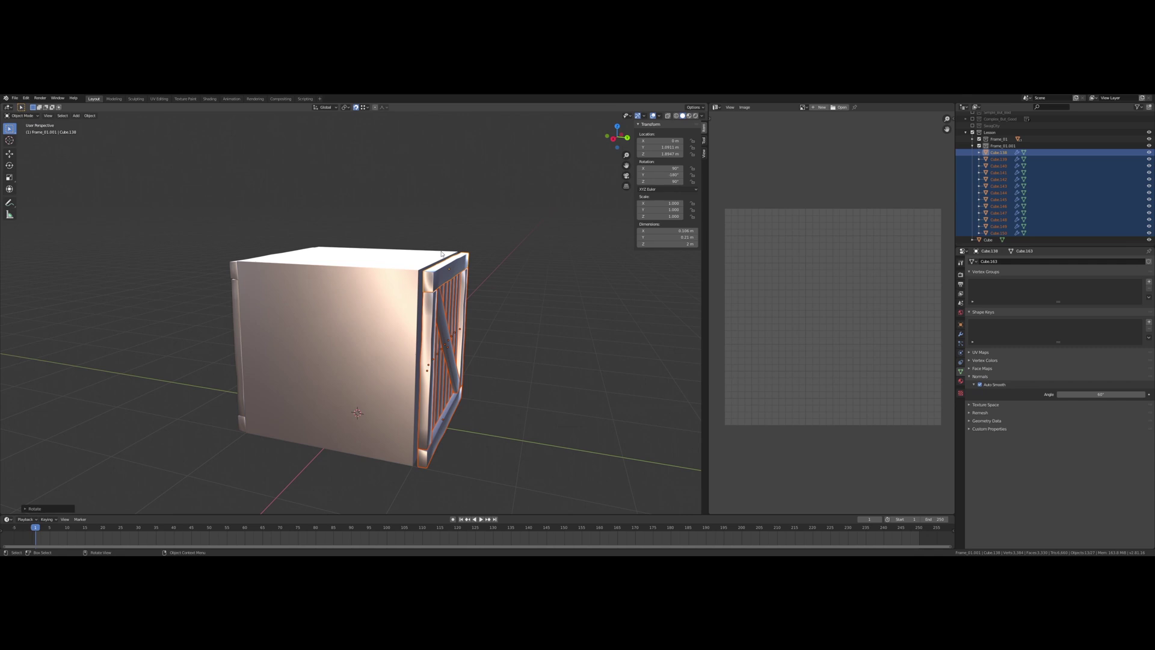
middle_click_drag(442, 253, 387, 243)
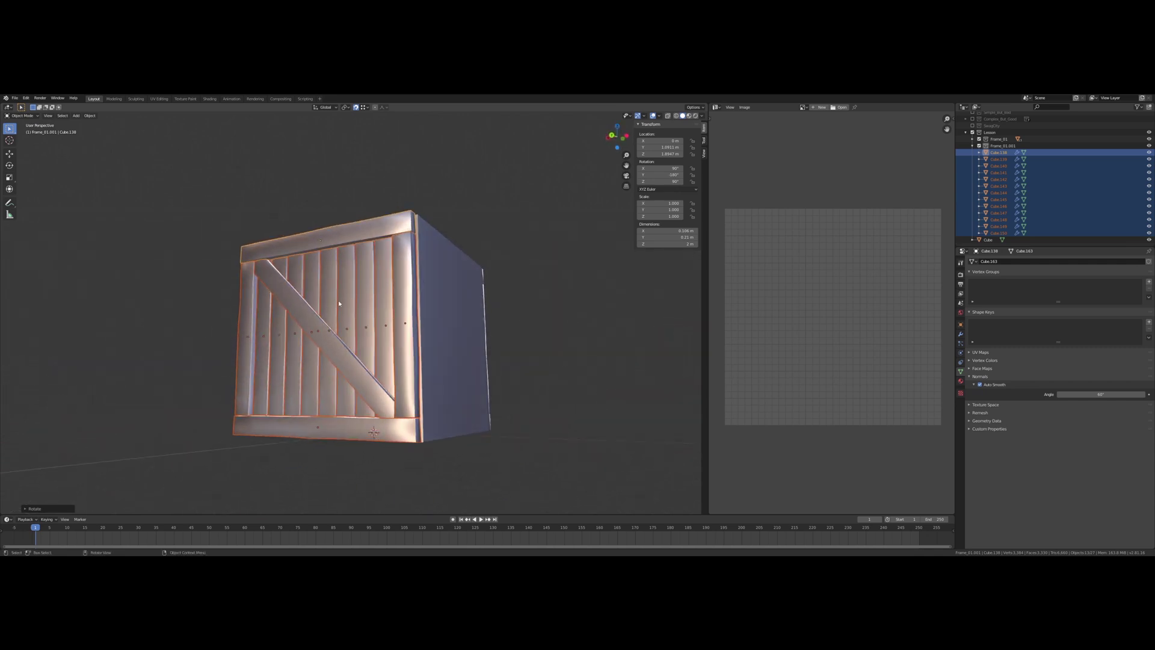
middle_click_drag(339, 304, 267, 261)
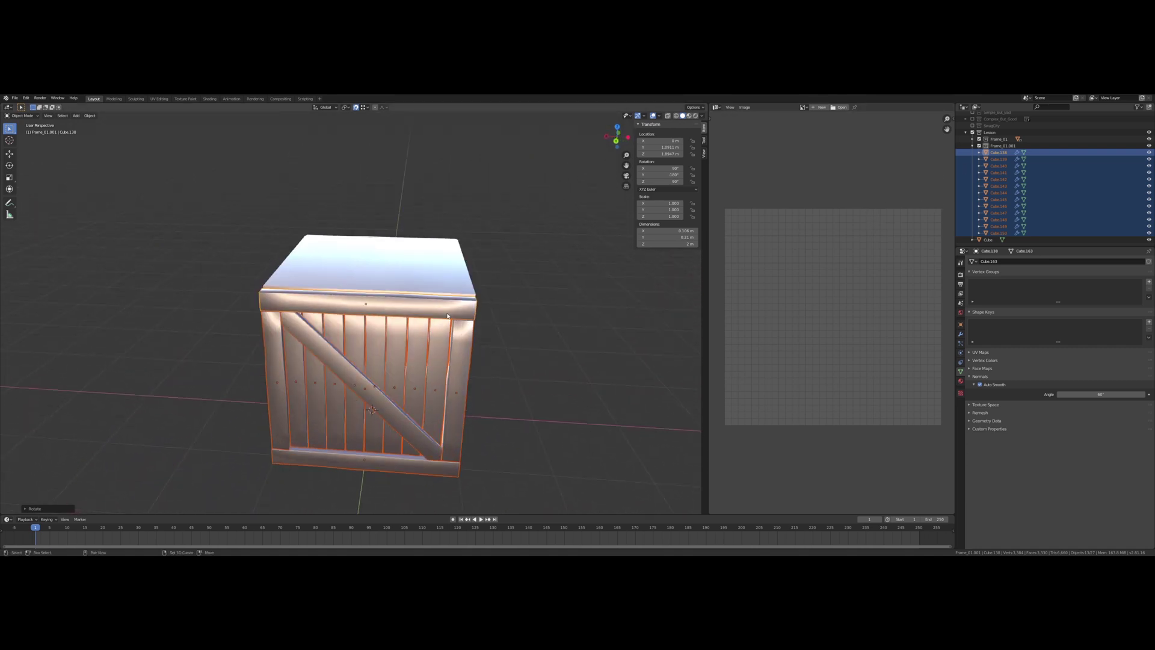
Duplicate the selected planks in place and move the originals, Cube.138 to Cube.150, out of the Frame_01.001 collection into its parent collection.
key("shift+d")
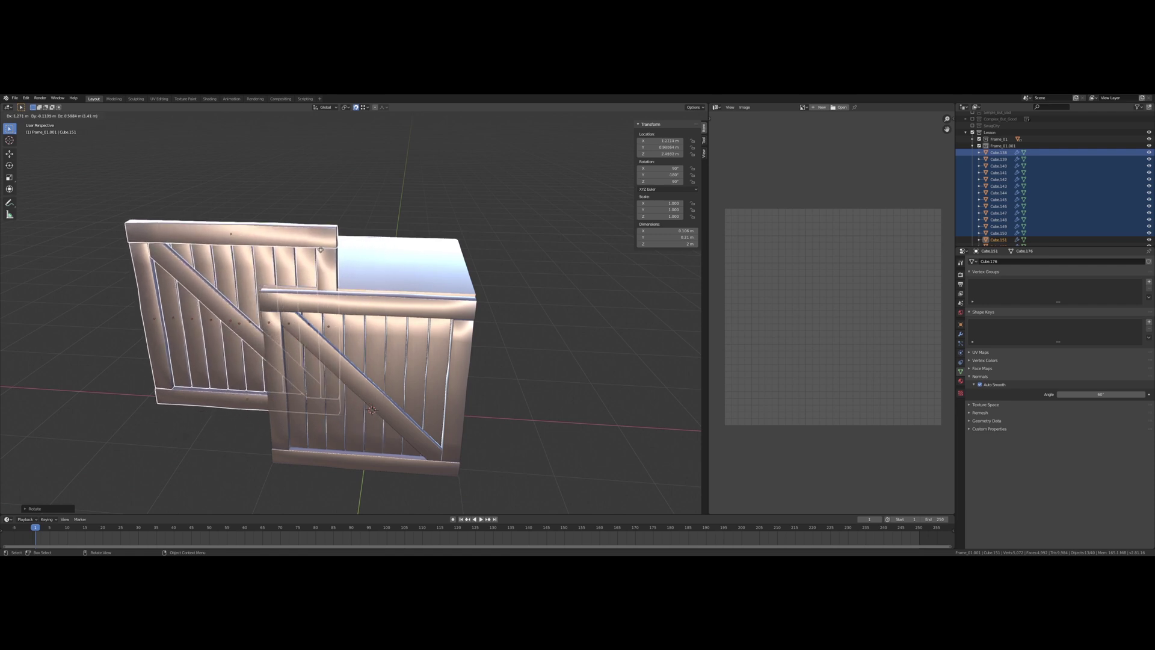
right_click(320, 249)
scroll(1091, 180, "down", 5)
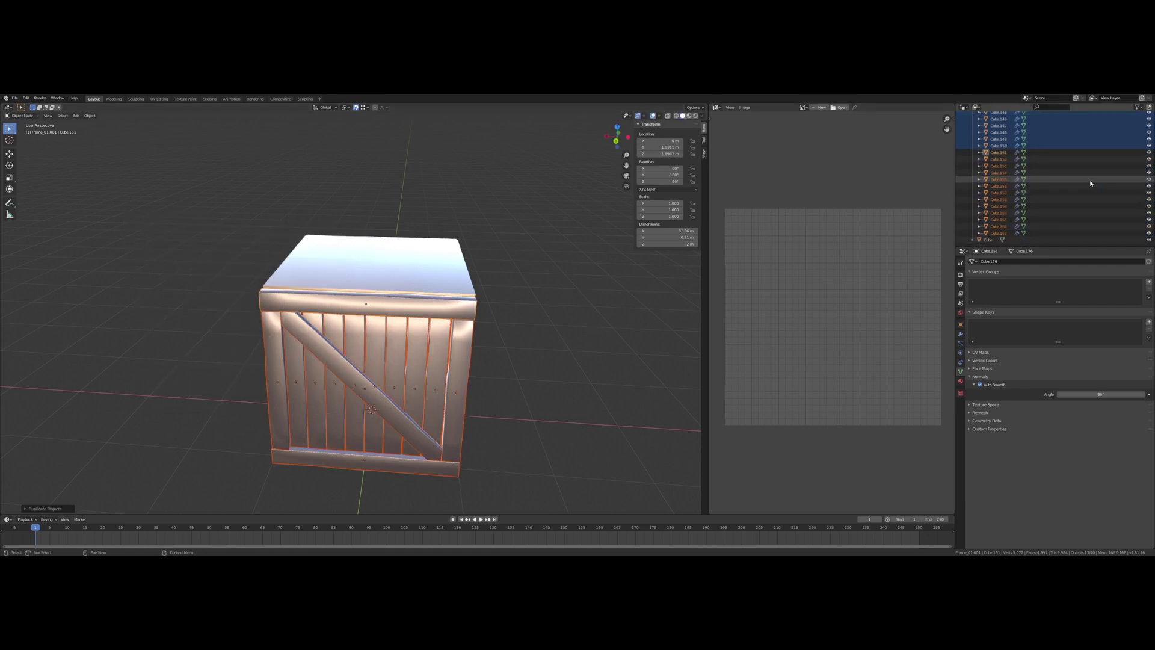
scroll(1083, 185, "up", 5)
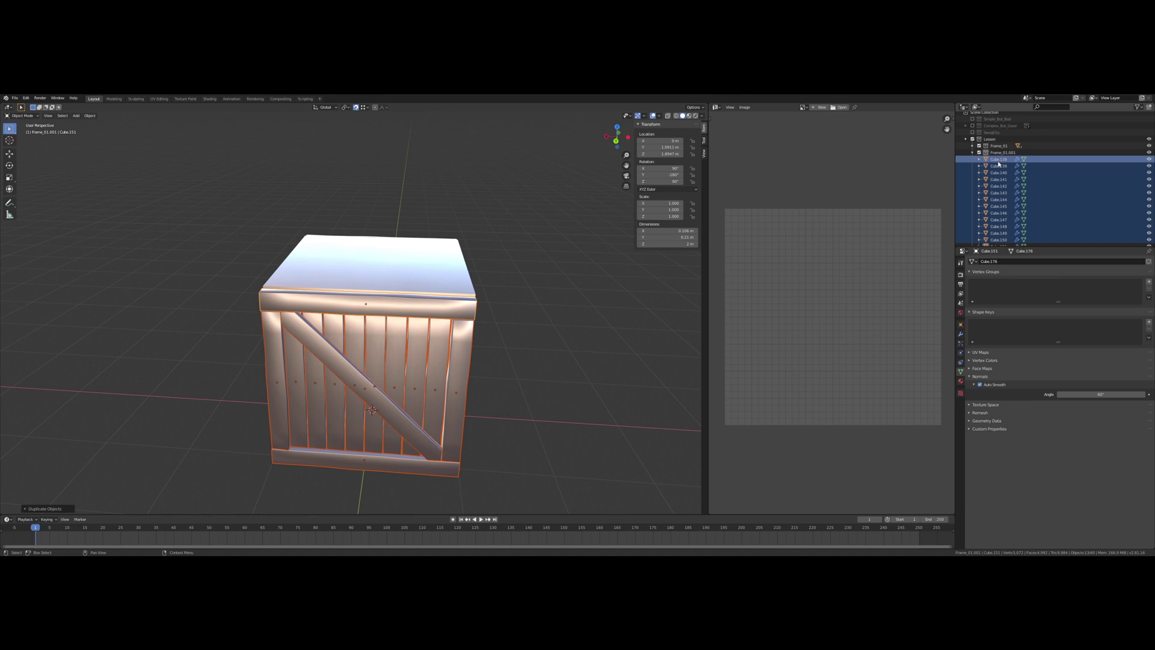
left_click_drag(1000, 163, 978, 149)
key("ctrl+z")
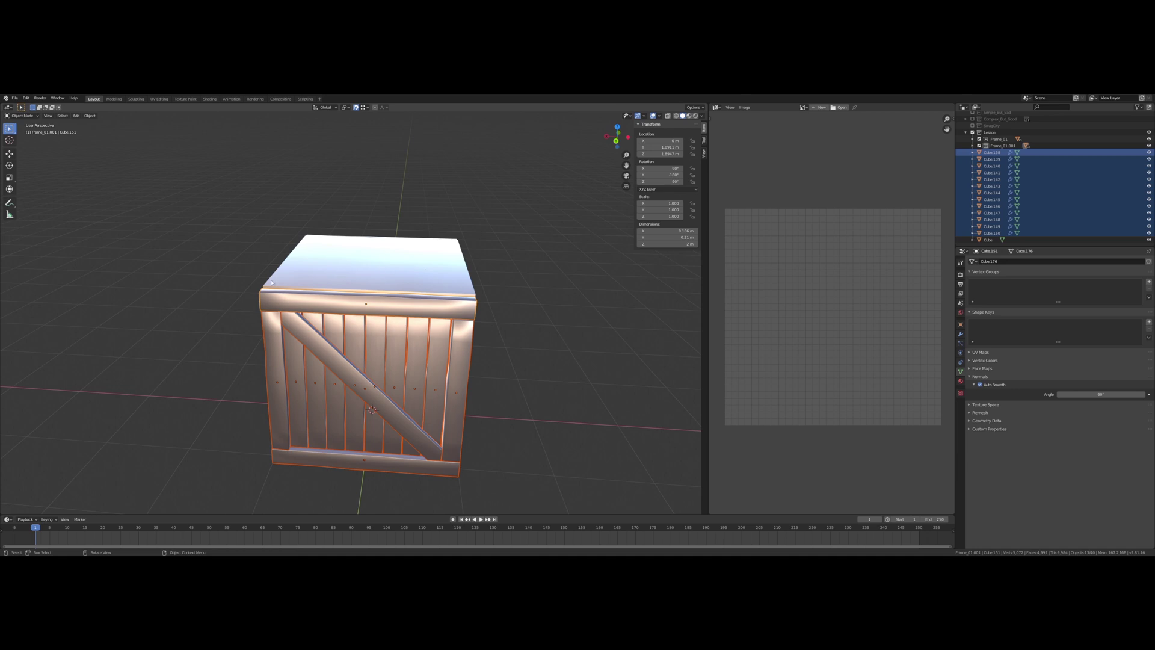
Move the duplicated plank panel in front of a bare cube side and rotate it 90° about the Z axis.
middle_click_drag(279, 281, 333, 273)
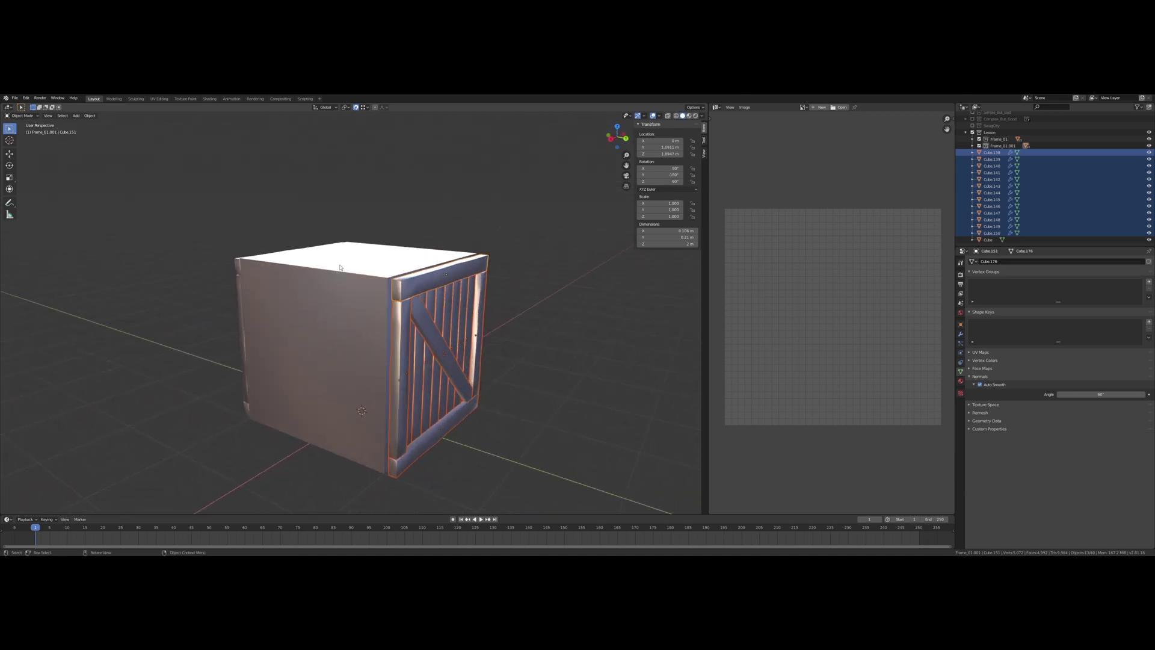
key("g")
left_click(173, 303)
middle_click_drag(173, 303, 242, 301)
key("r")
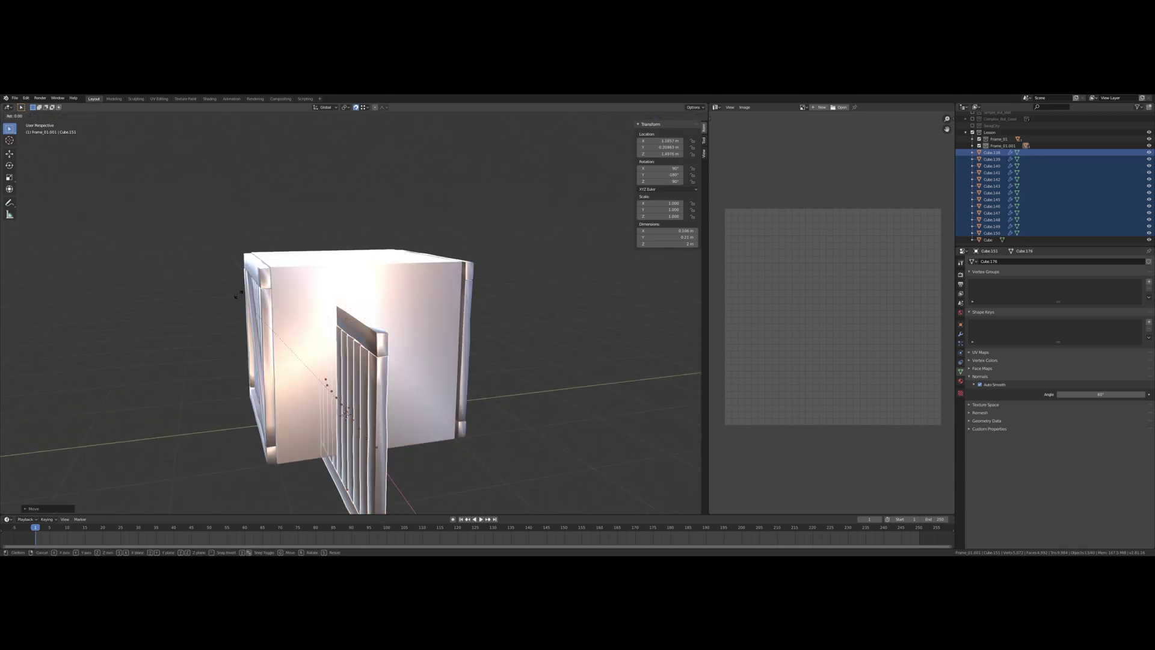
key("z")
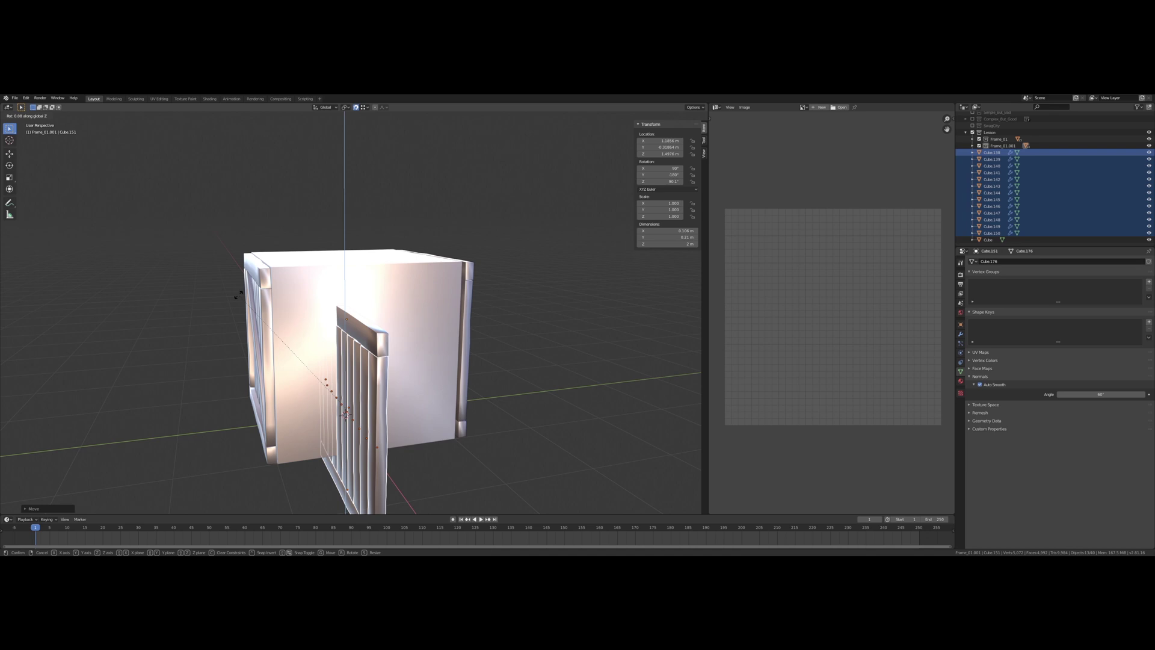
type("90")
key("Return")
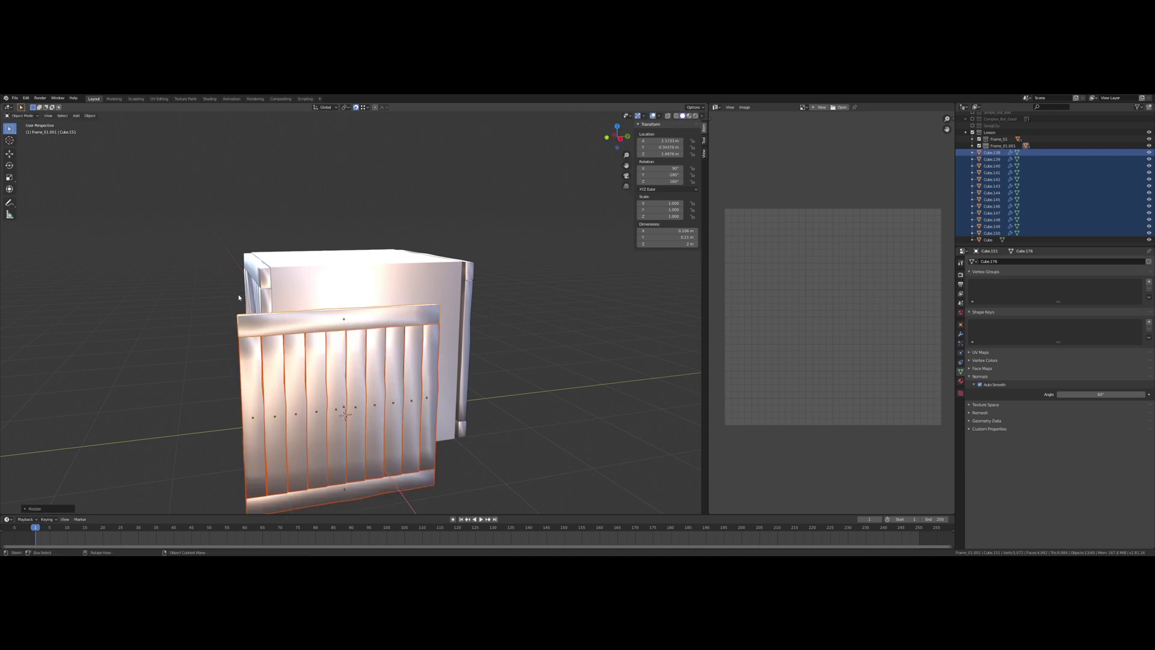
Rotate the duplicated panel 180° about the Z axis so its diagonal brace faces outward.
middle_click_drag(239, 298, 301, 307)
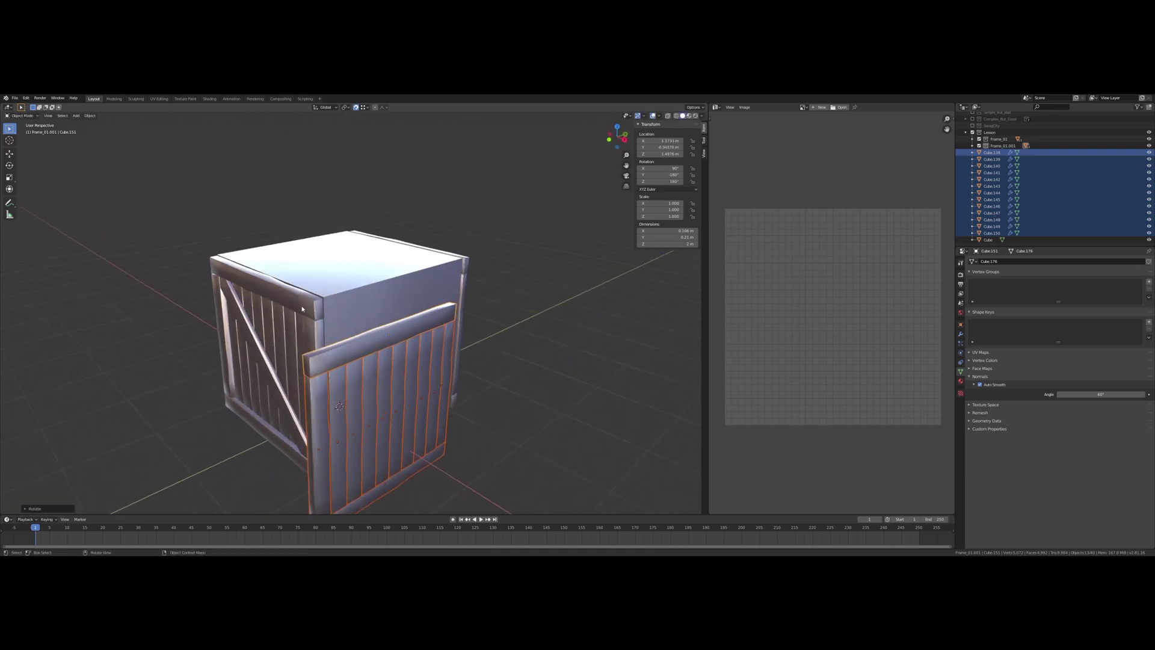
type("rz180")
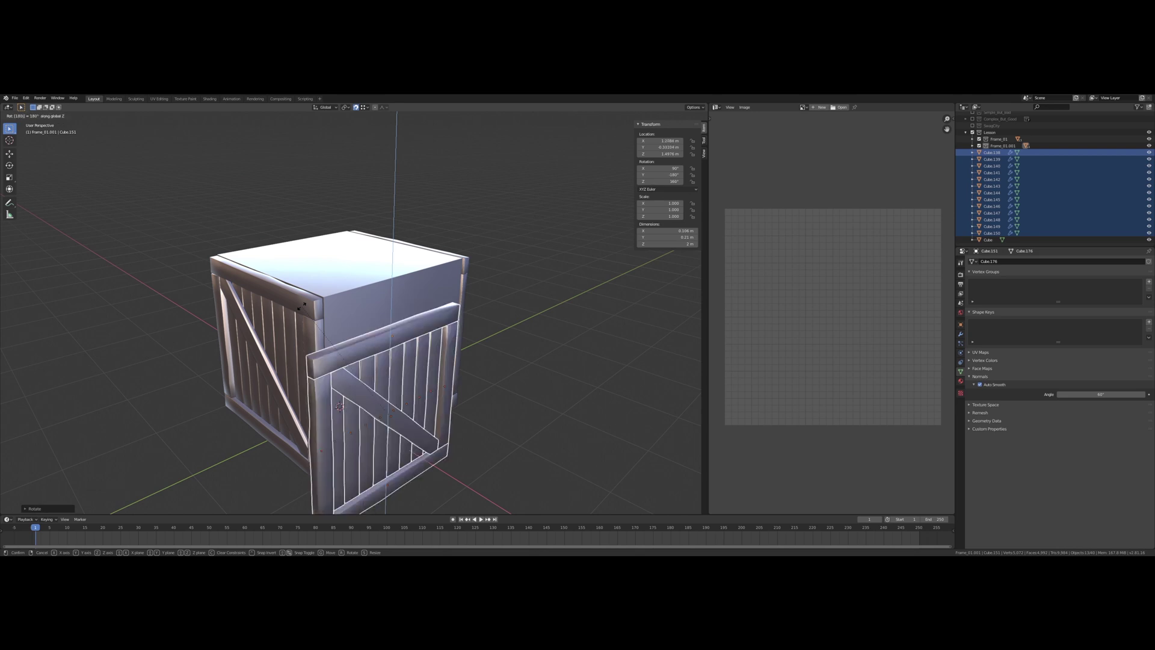
key("Return")
Move the duplicated panel along the Y and Z axes with snapping to align it with the cube's bare side.
middle_click_drag(306, 265, 219, 318)
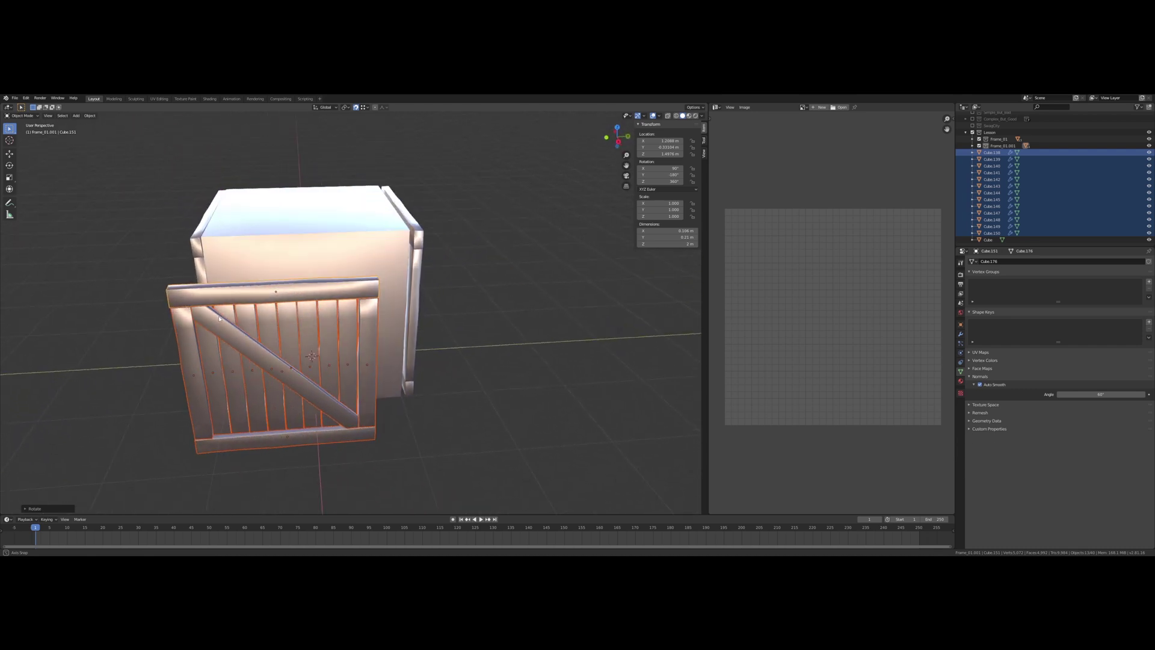
key("g")
key("y")
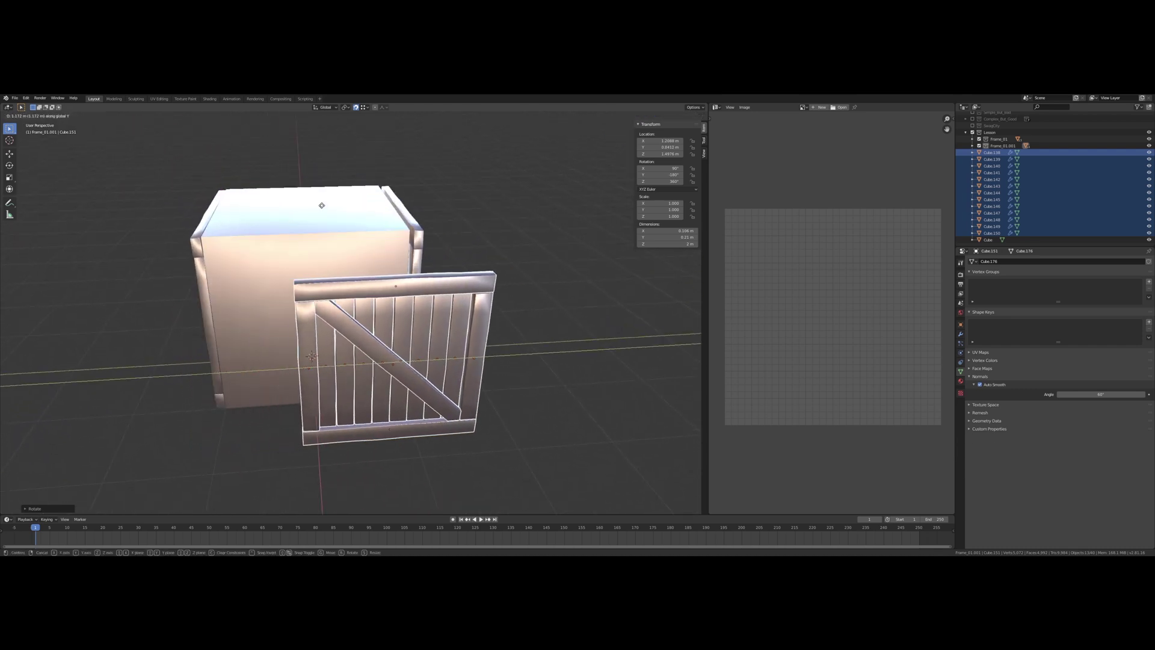
left_click(207, 243)
middle_click_drag(207, 242, 248, 247)
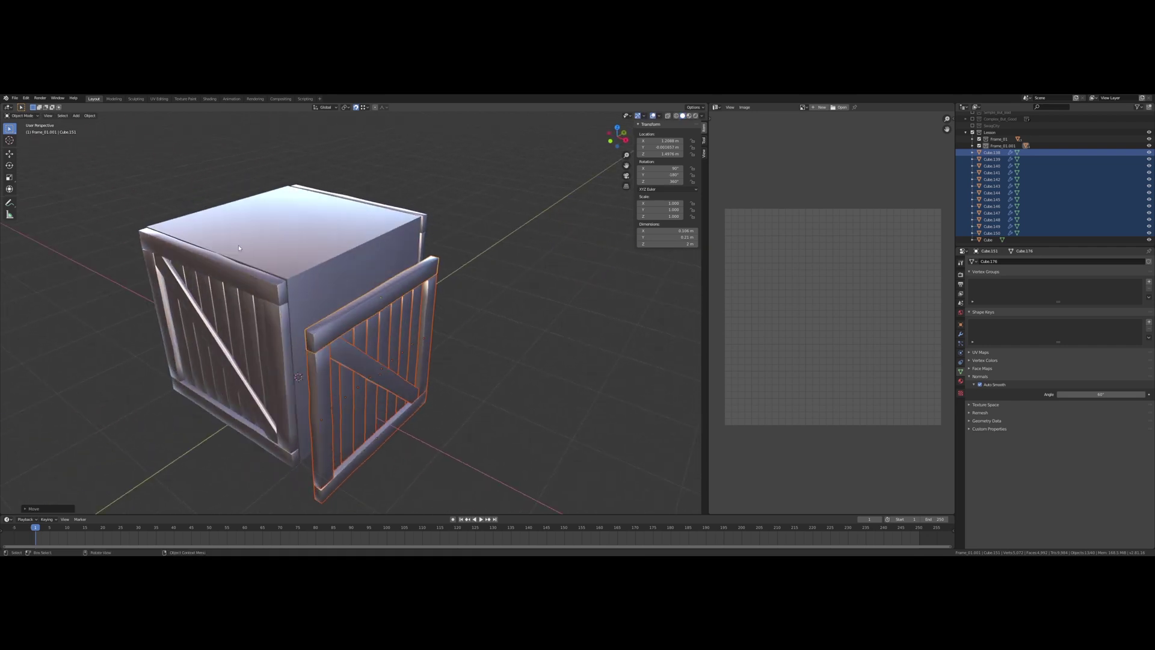
key("g")
key("z")
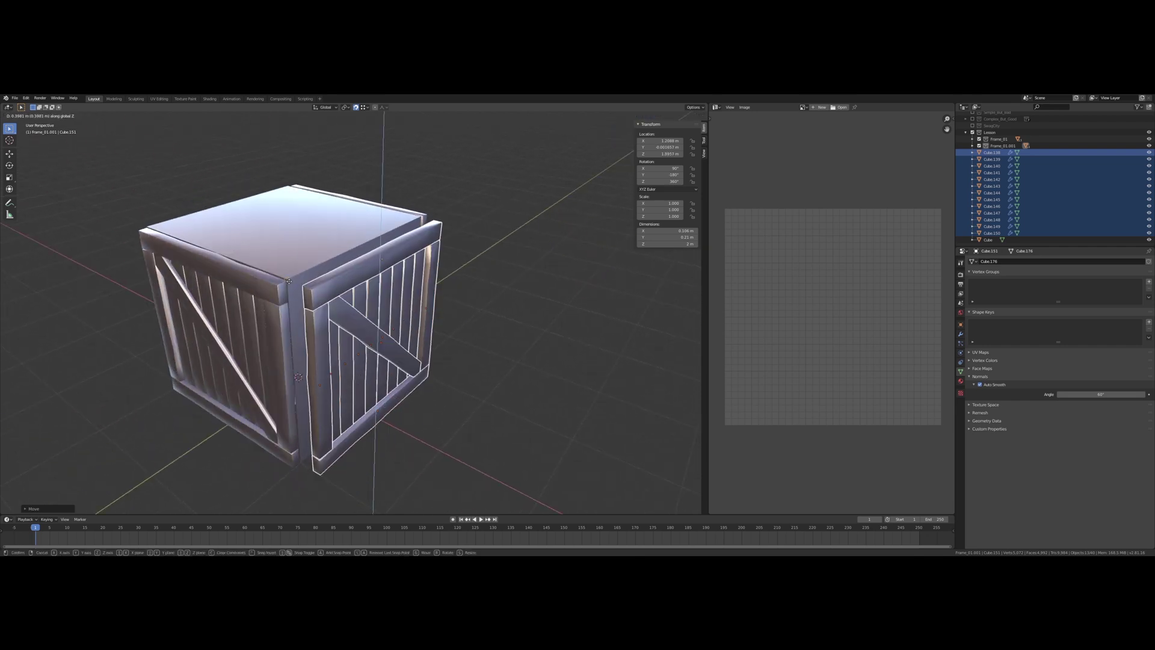
left_click(289, 280)
Snap the panel along the X axis against the cube's side and check how the corner fits.
key("g")
key("x")
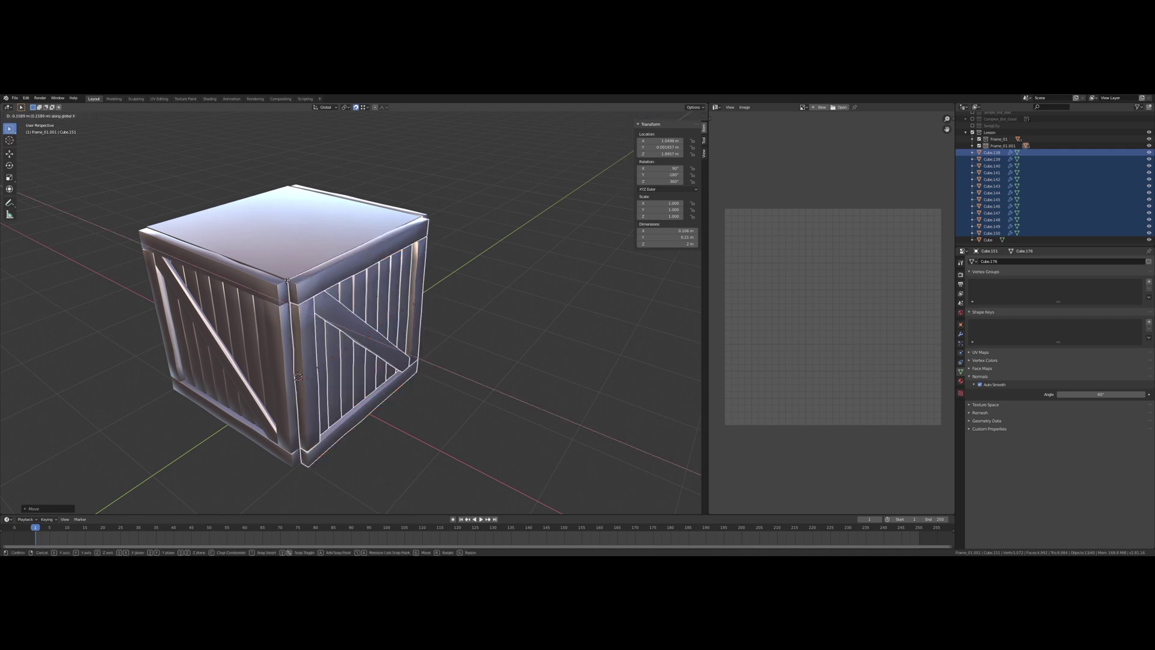
left_click(287, 280)
scroll(287, 280, "up", 2)
middle_click_drag(287, 280, 286, 279)
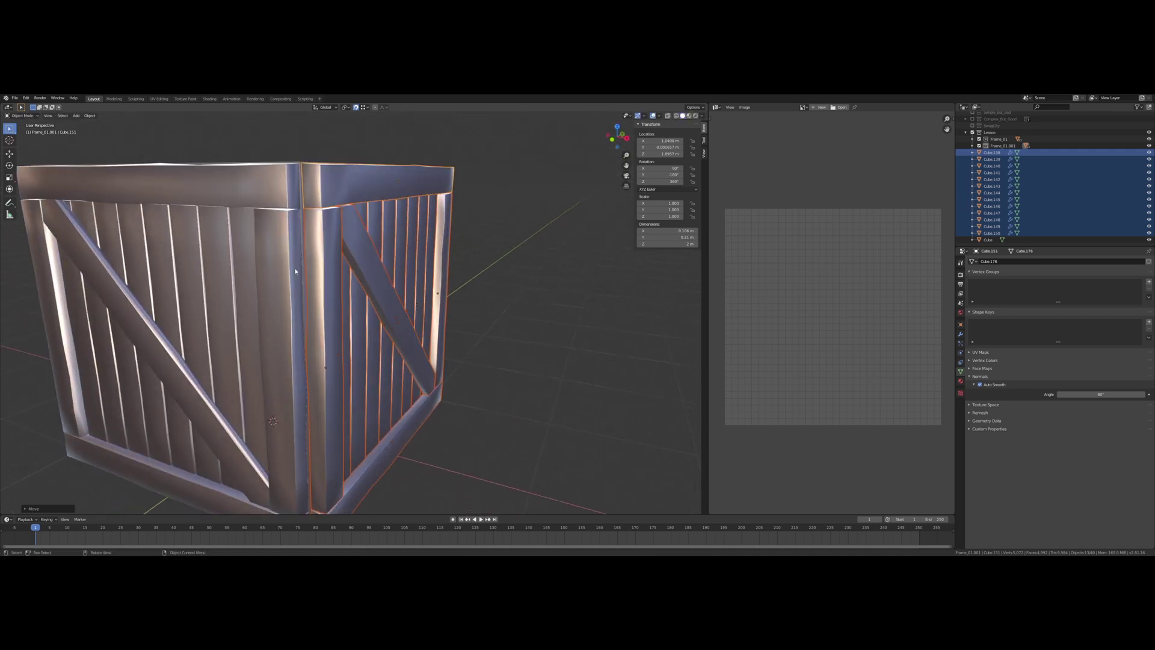
scroll(296, 272, "down", 5)
middle_click_drag(294, 264, 352, 284)
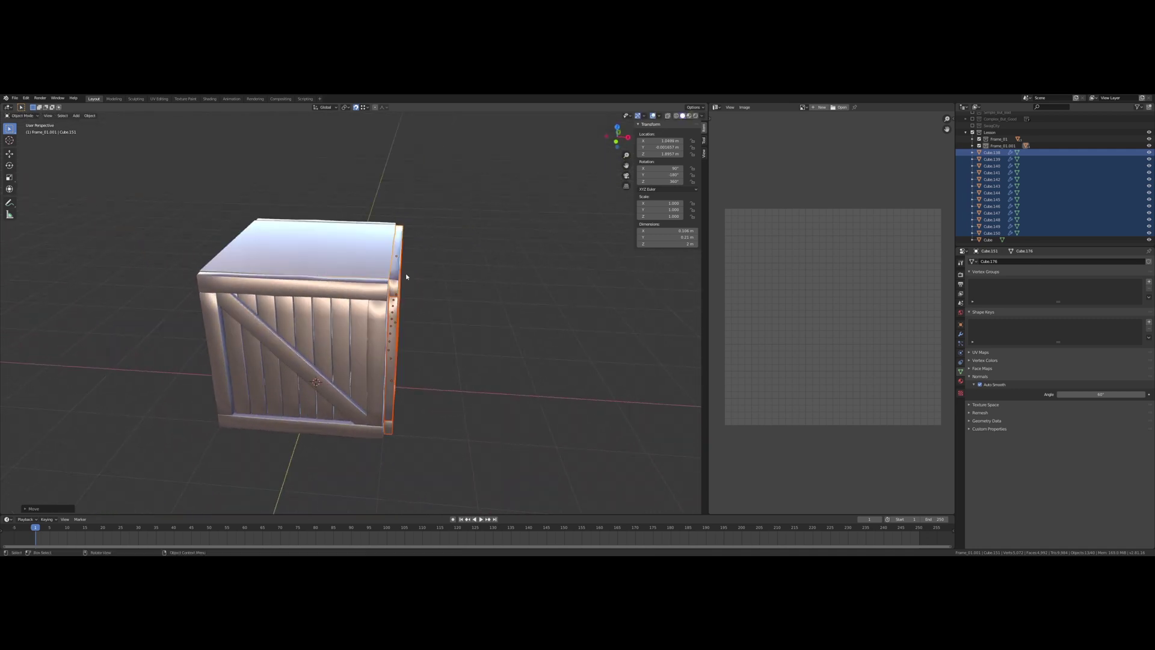
Duplicate the panel, move the copy along the X axis beyond the opposite cube side, and rotate it 180° about Z.
key("shift+d")
right_click(370, 266)
key("x")
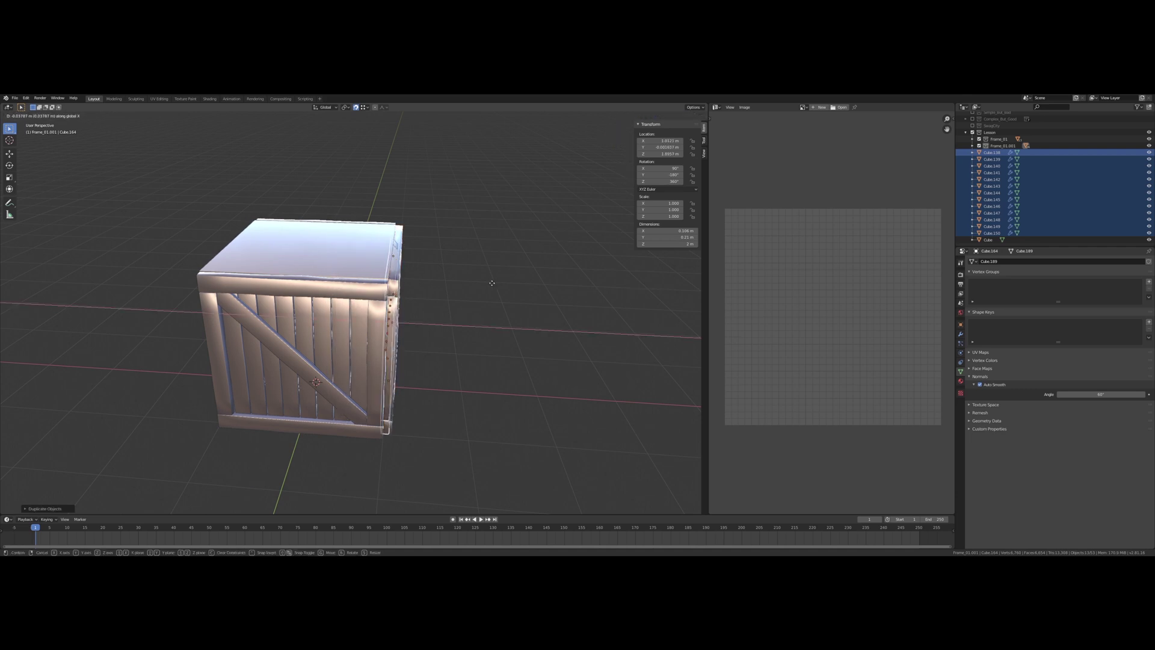
left_click(186, 257)
middle_click_drag(186, 257, 213, 221)
type("r")
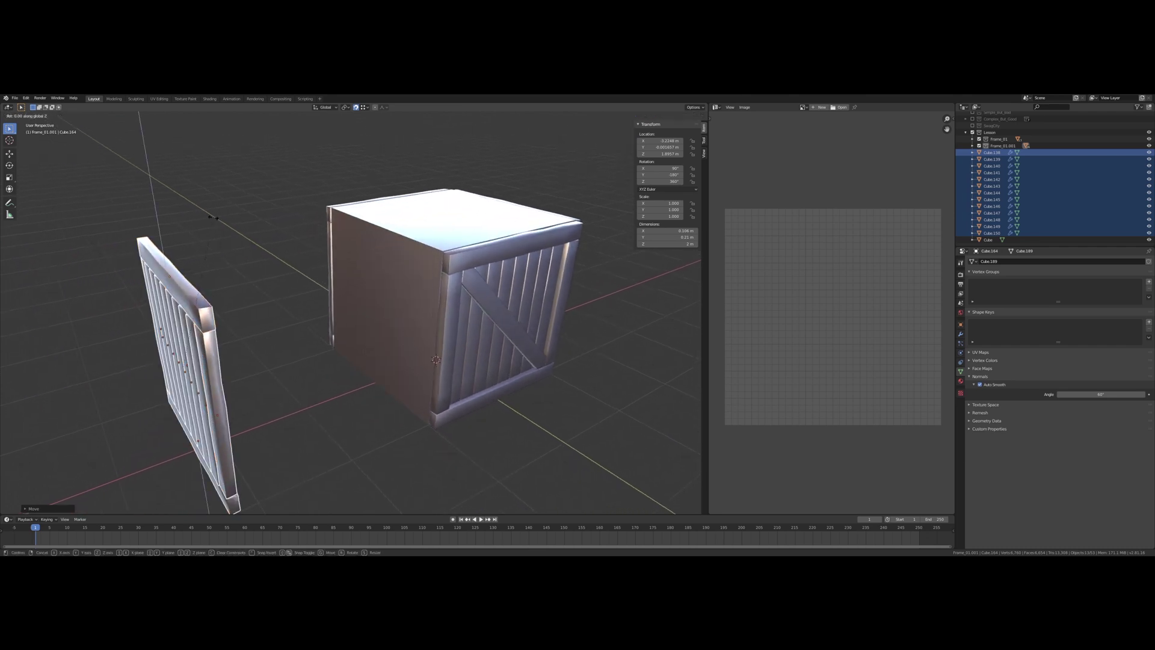
type("z180")
key("Return")
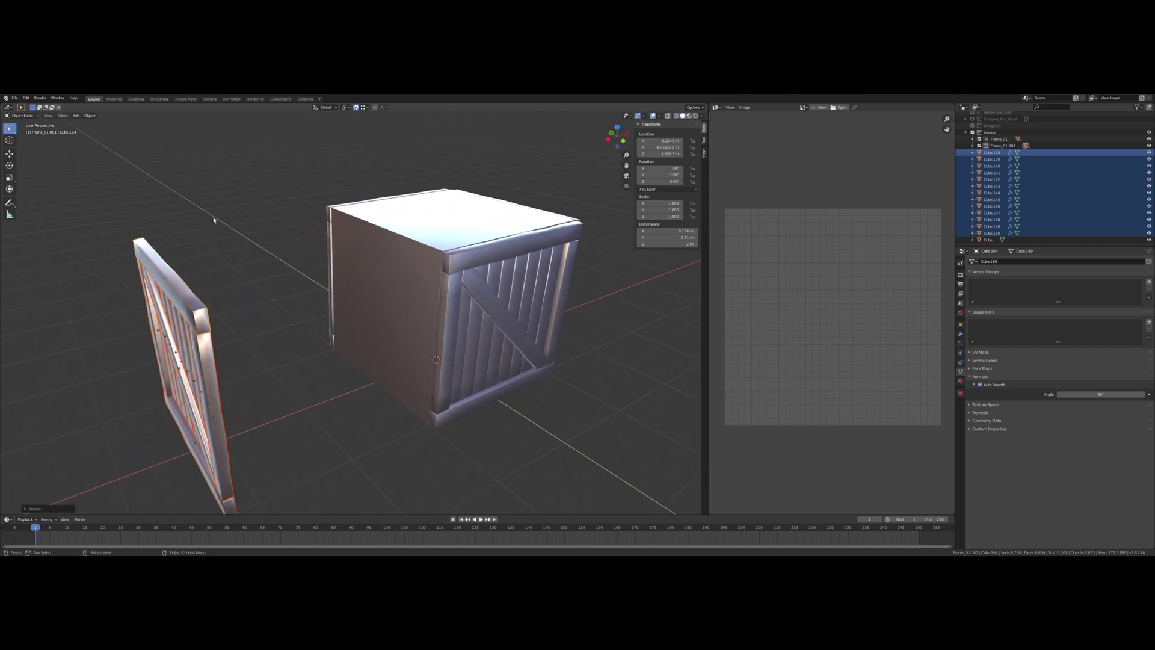
Move the copied panel along the X axis with snapping until it sits against the opposite cube side.
key("g")
key("x")
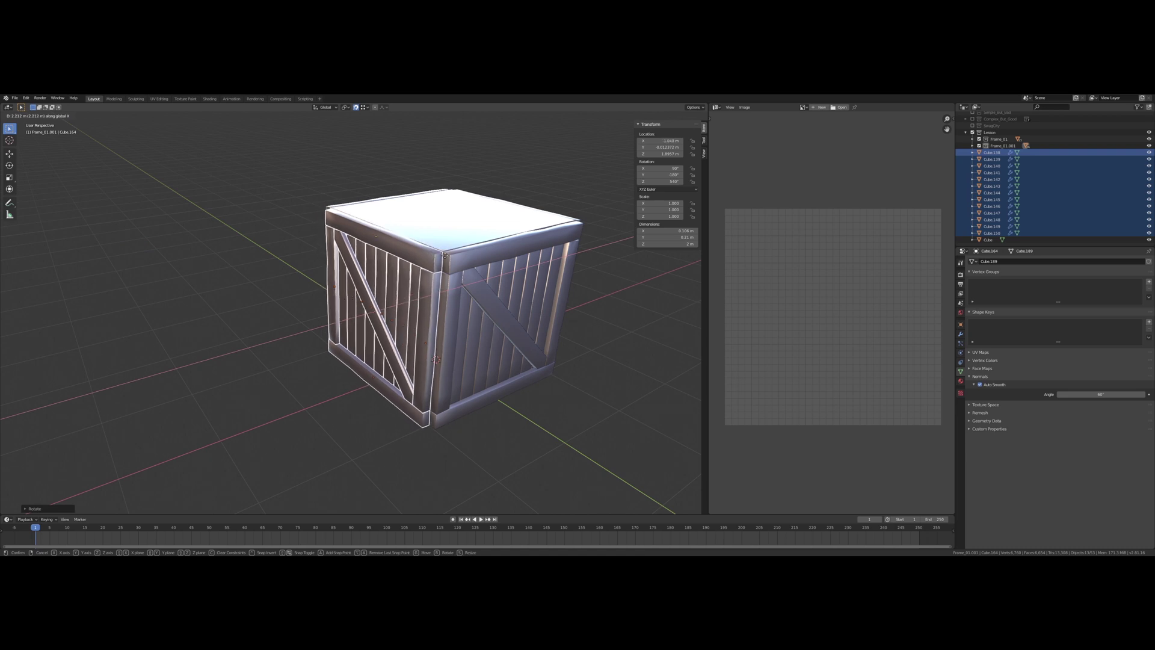
left_click(441, 256)
middle_click_drag(421, 237, 378, 212)
scroll(317, 211, "up", 5)
scroll(317, 212, "down", 8)
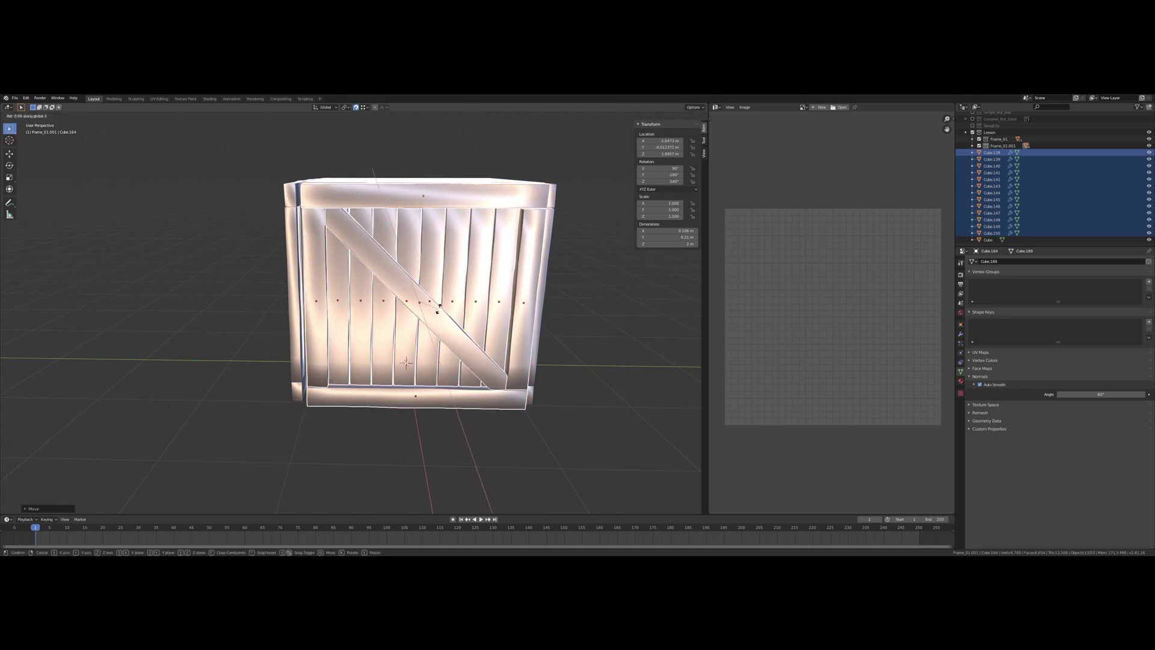
Rotate the opposite panel 90° about the X axis so its slats run horizontally, and inspect the crate from several sides.
type("180")
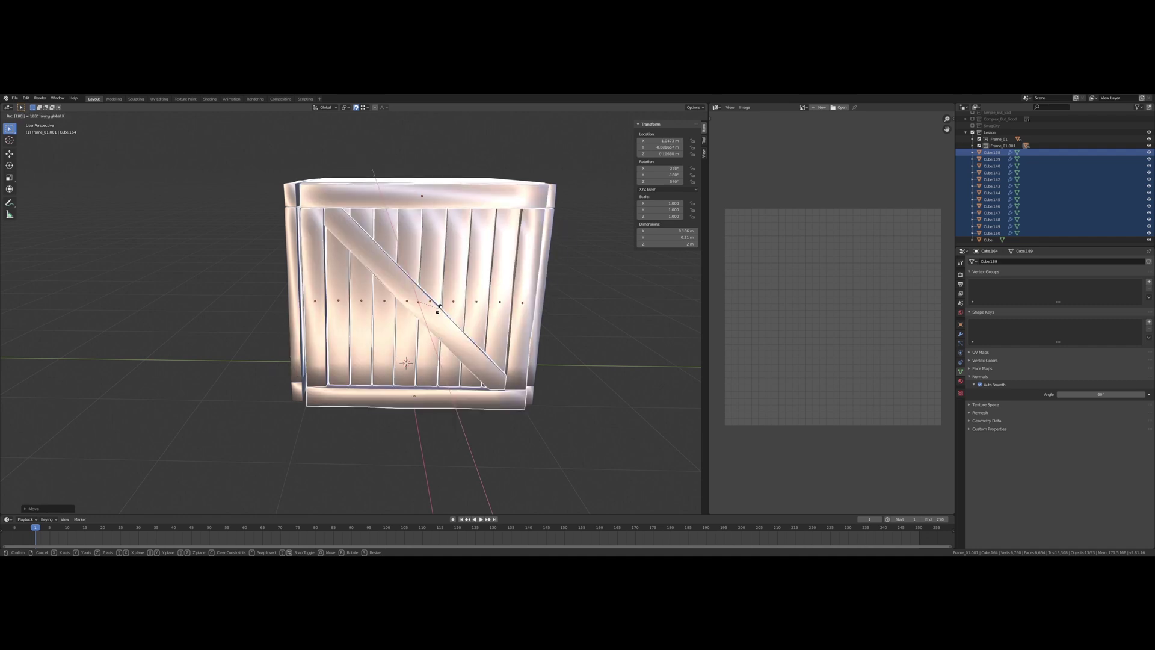
key("Escape")
type("r")
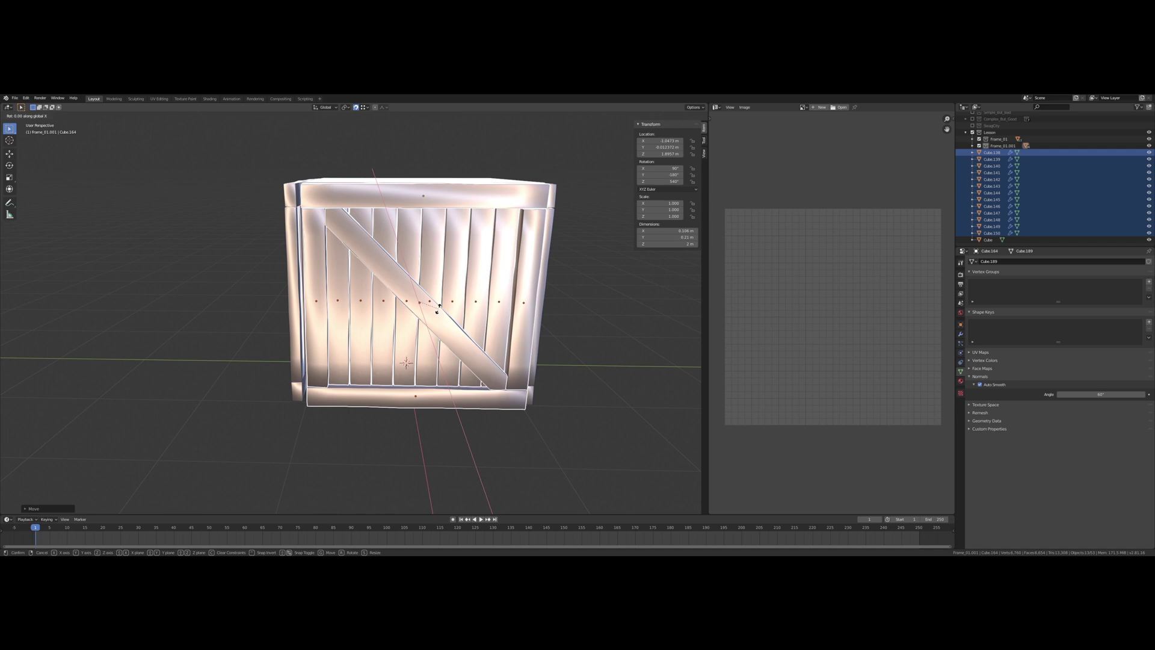
type("90")
key("Return")
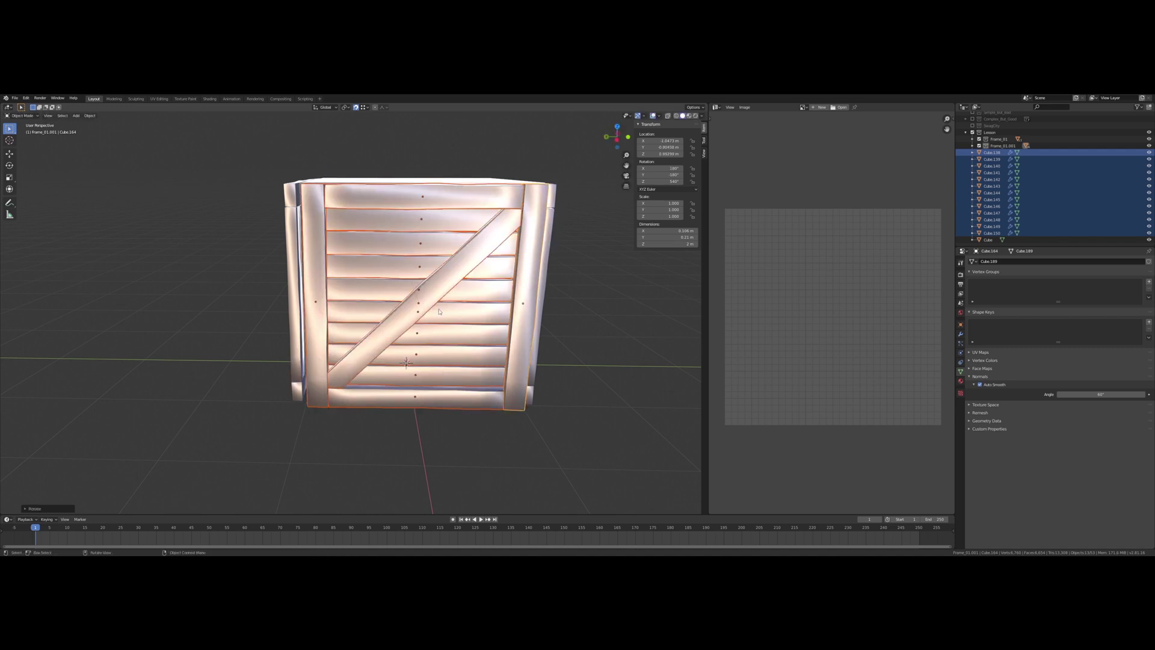
middle_click_drag(438, 309, 462, 263)
middle_click_drag(330, 260, 395, 248)
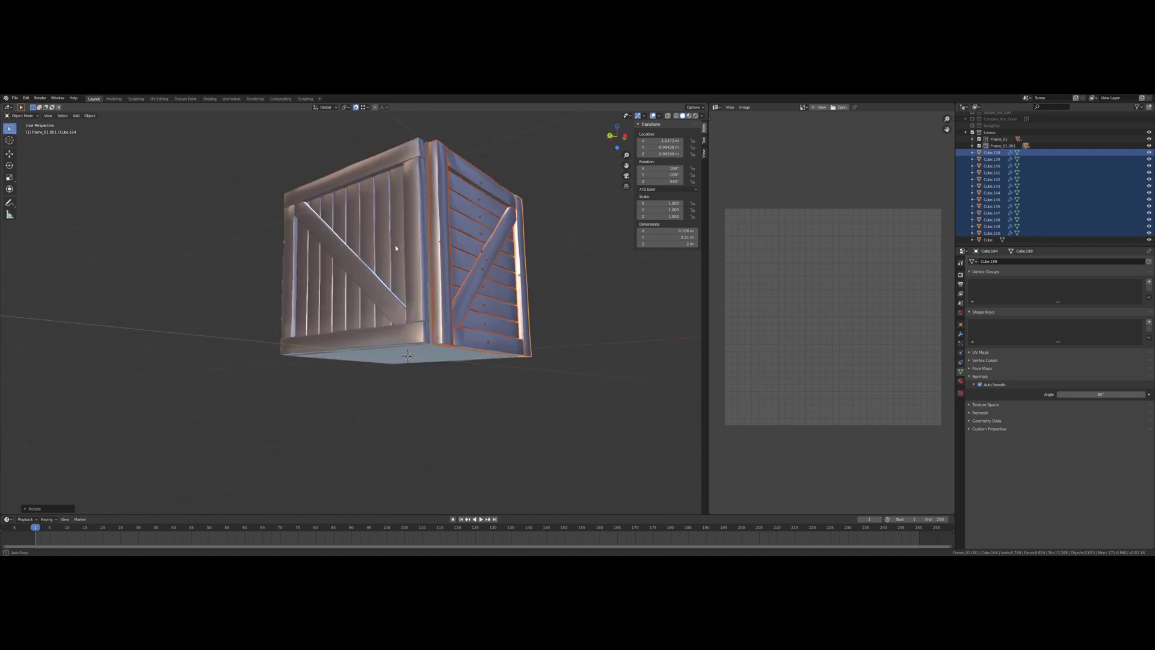
mouse_move(348, 281)
middle_mouse_down()
mouse_move(377, 284)
mouse_move(341, 294)
mouse_move(361, 292)
middle_mouse_up()
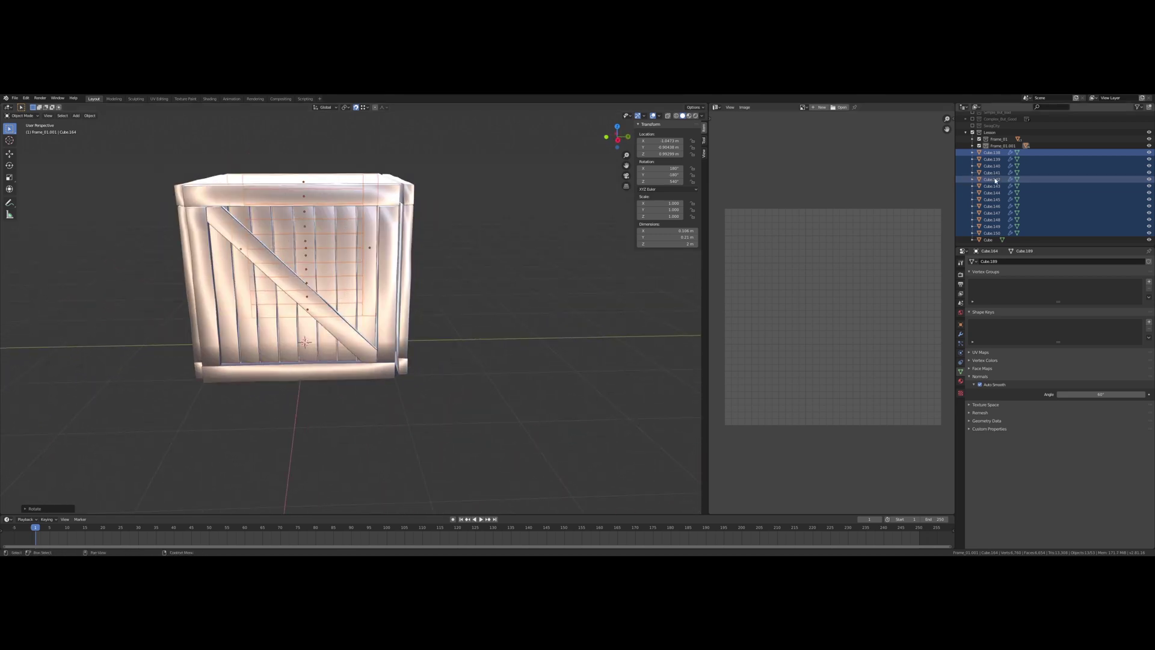
Create a new collection inside the Lesson collection and move the planks Cube.138 to Cube.150 into it.
left_click(992, 134)
right_click(993, 135)
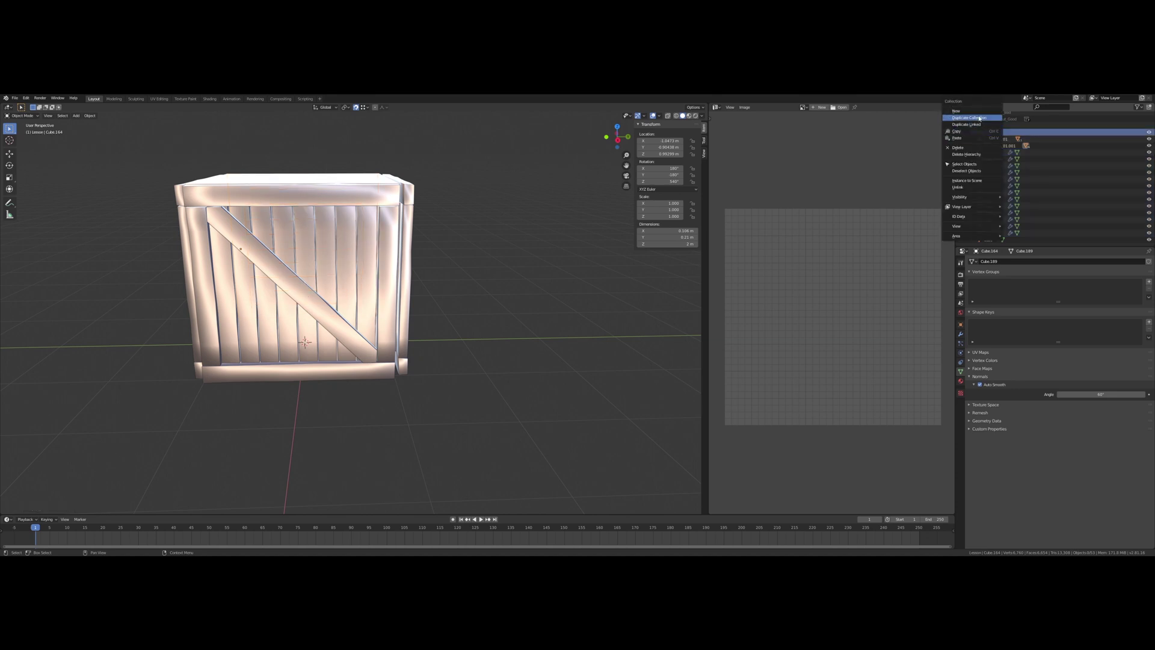
left_click(973, 112)
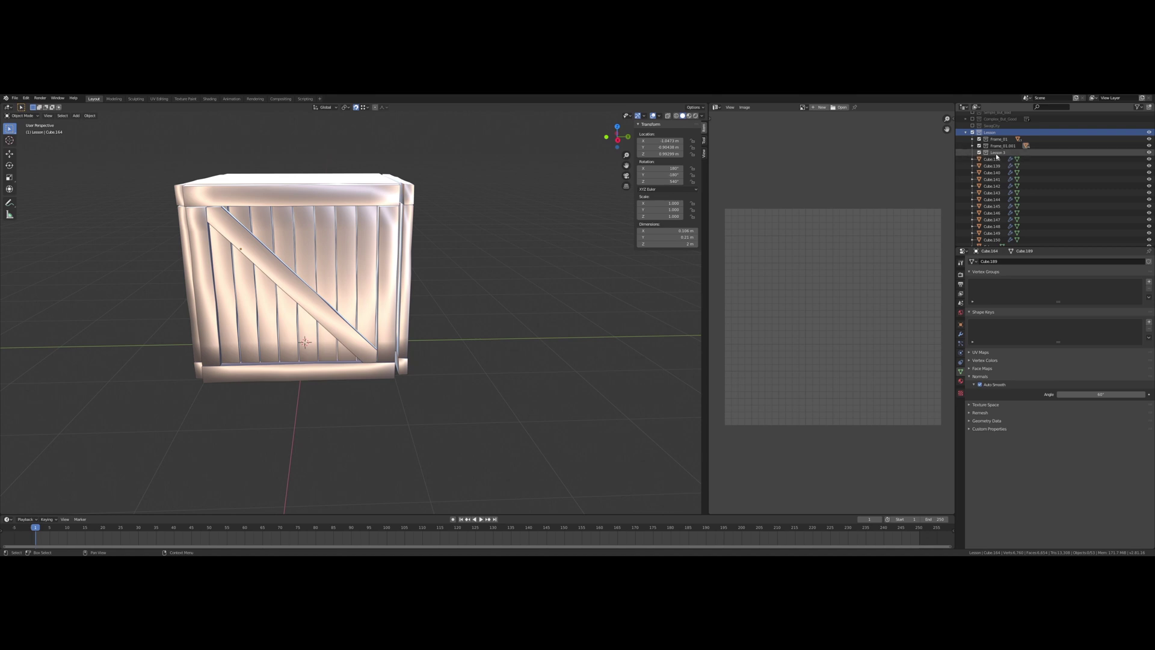
left_click(995, 160)
scroll(994, 165, "down", 1)
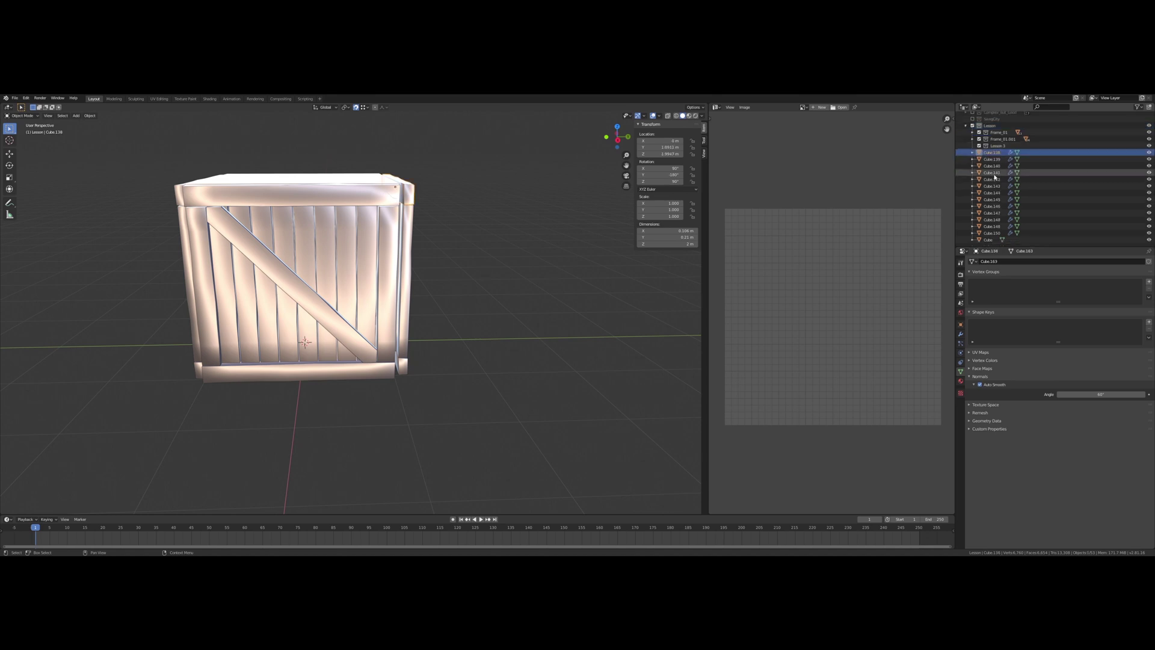
left_click(993, 233, "shift")
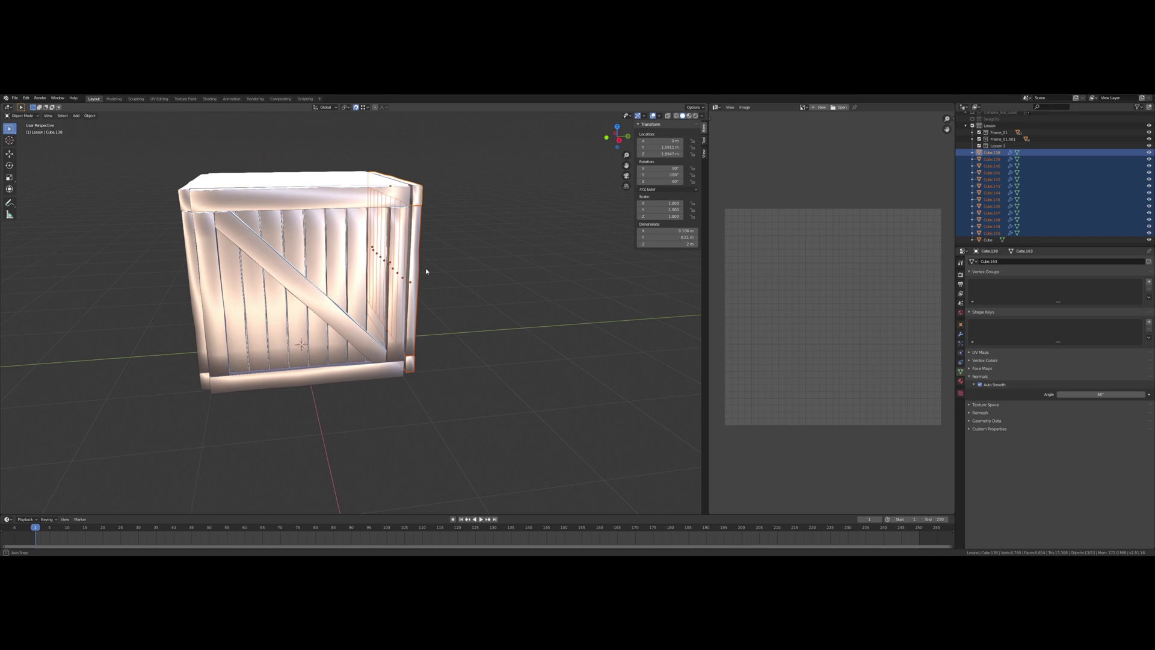
middle_click_drag(425, 268, 377, 291)
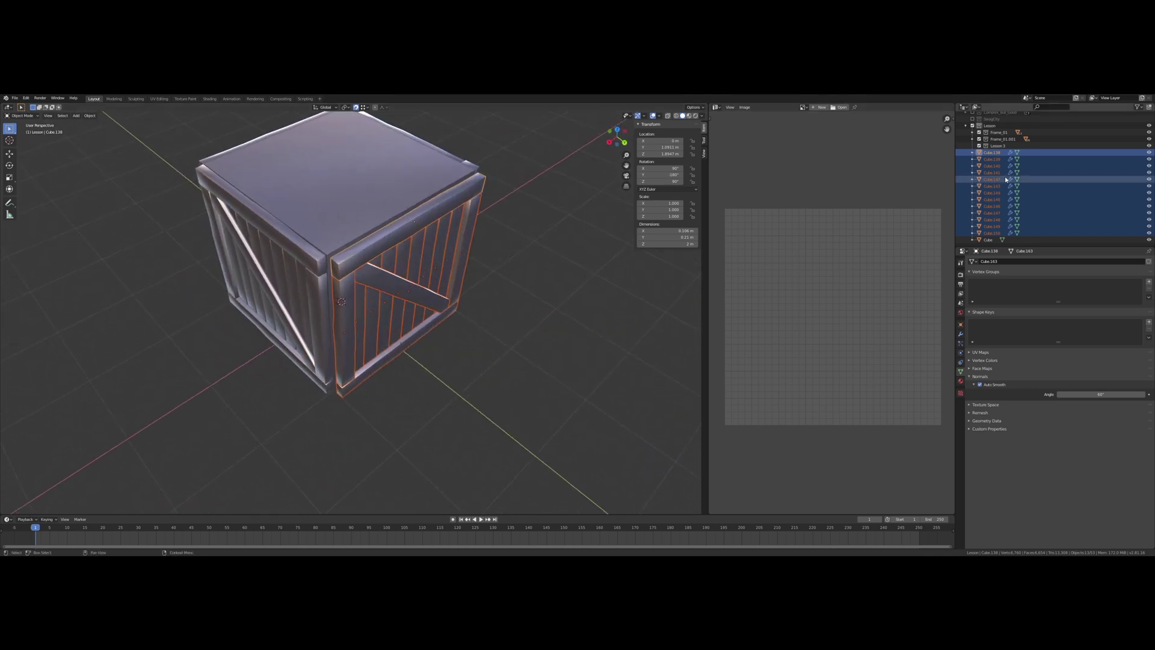
left_click_drag(995, 170, 999, 146)
Create another collection inside the Lesson collection and move the planks Cube.164 to Cube.176 of the opposite panel into it.
right_click(974, 125)
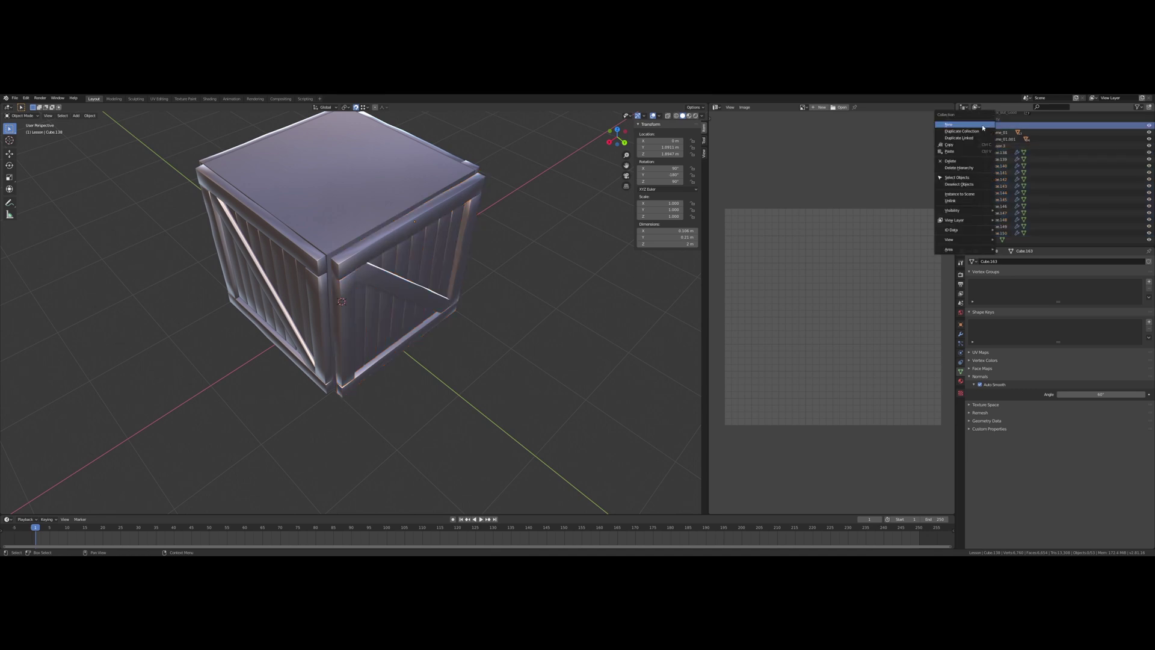
left_click(983, 127)
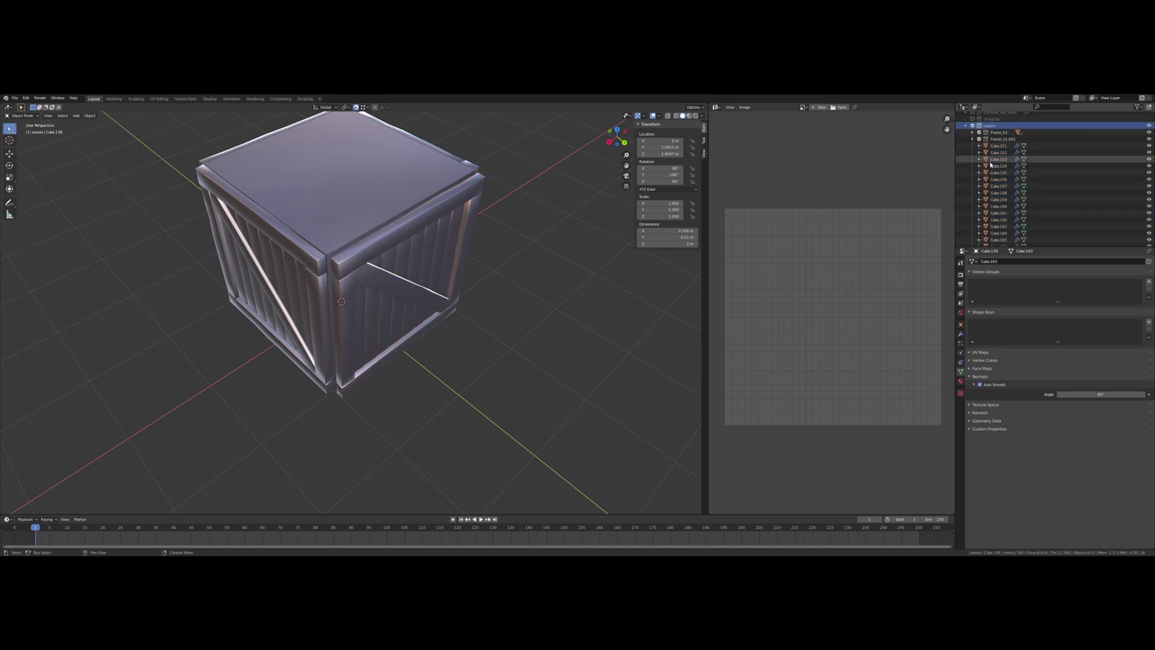
scroll(987, 168, "down", 5)
left_click(997, 206)
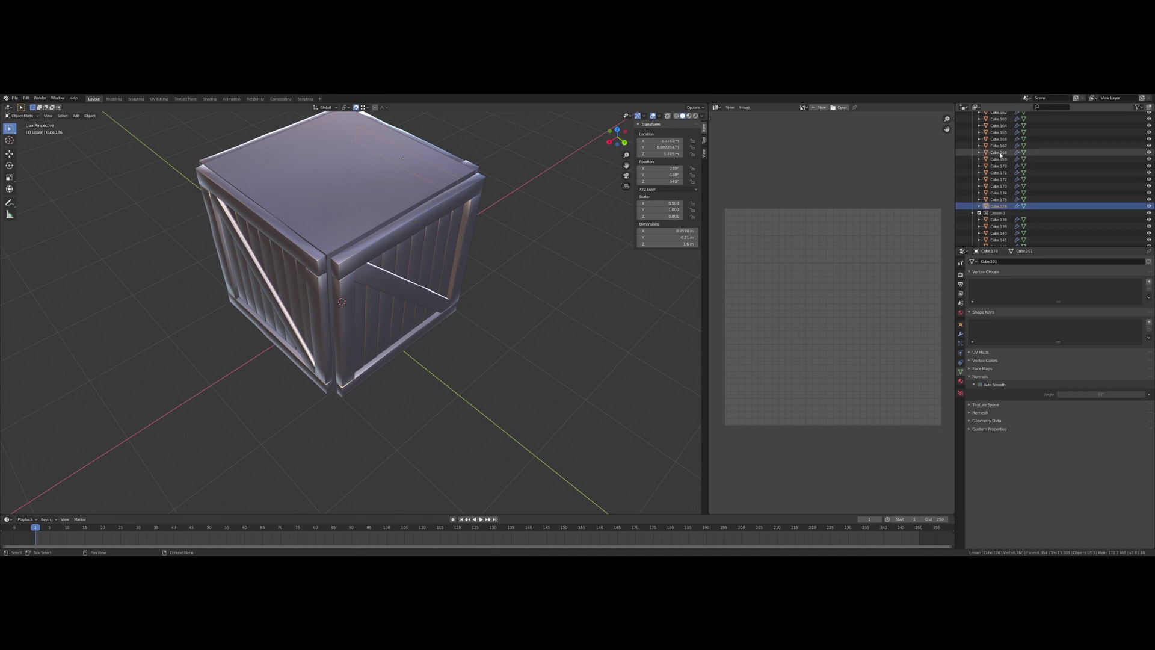
left_click(998, 139, "shift")
middle_click_drag(501, 201, 367, 207)
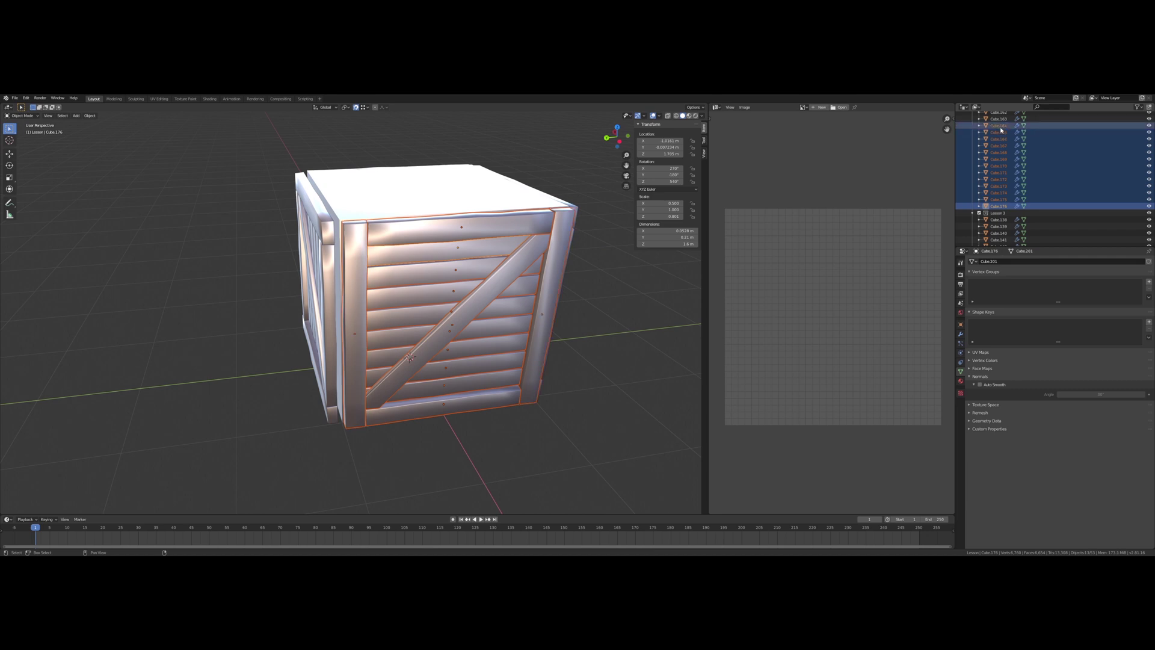
middle_click_drag(358, 255, 475, 252)
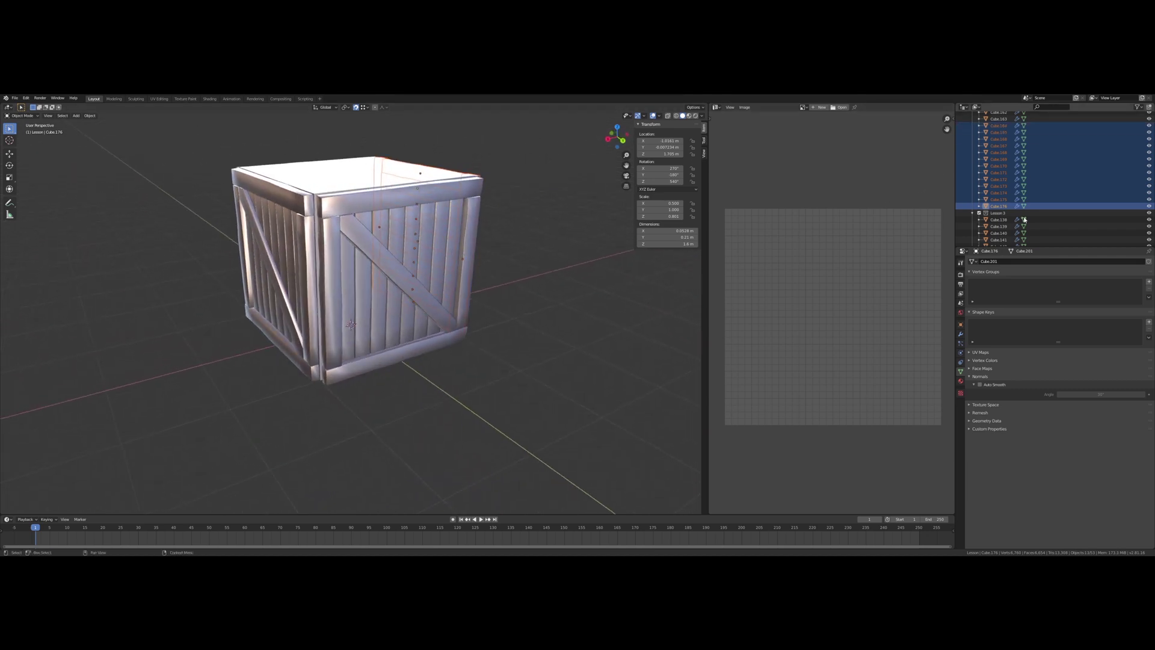
scroll(1017, 208, "up", 3)
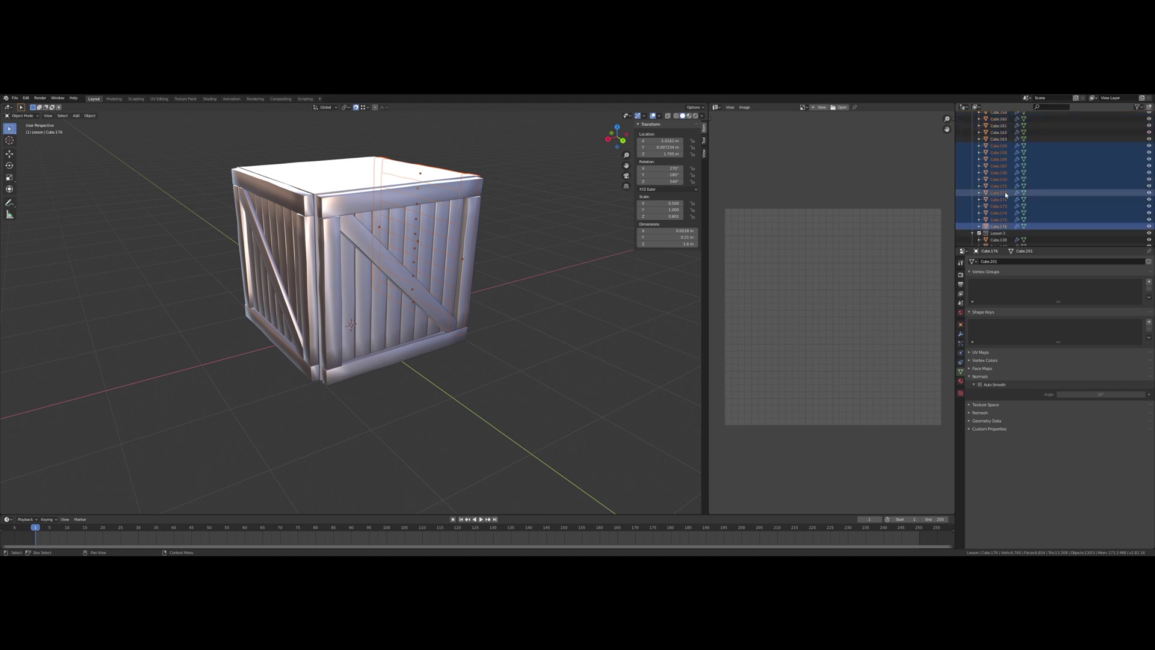
mouse_move(1011, 237)
left_mouse_down()
mouse_move(1025, 204)
mouse_move(1005, 234)
left_mouse_up()
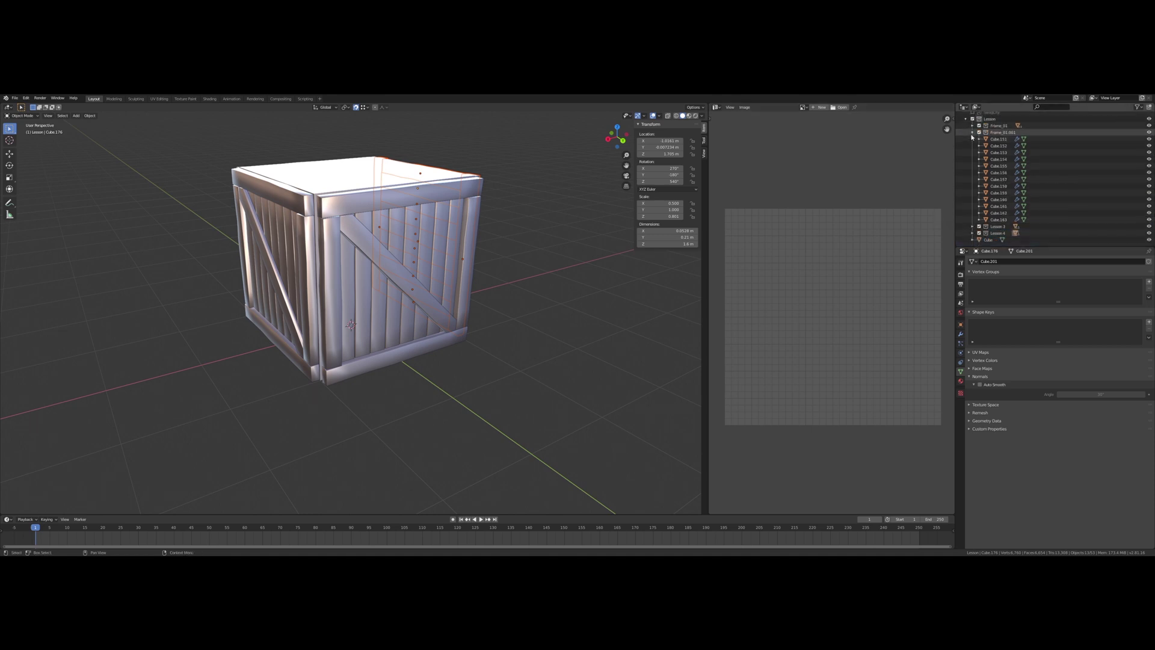
left_click(973, 132)
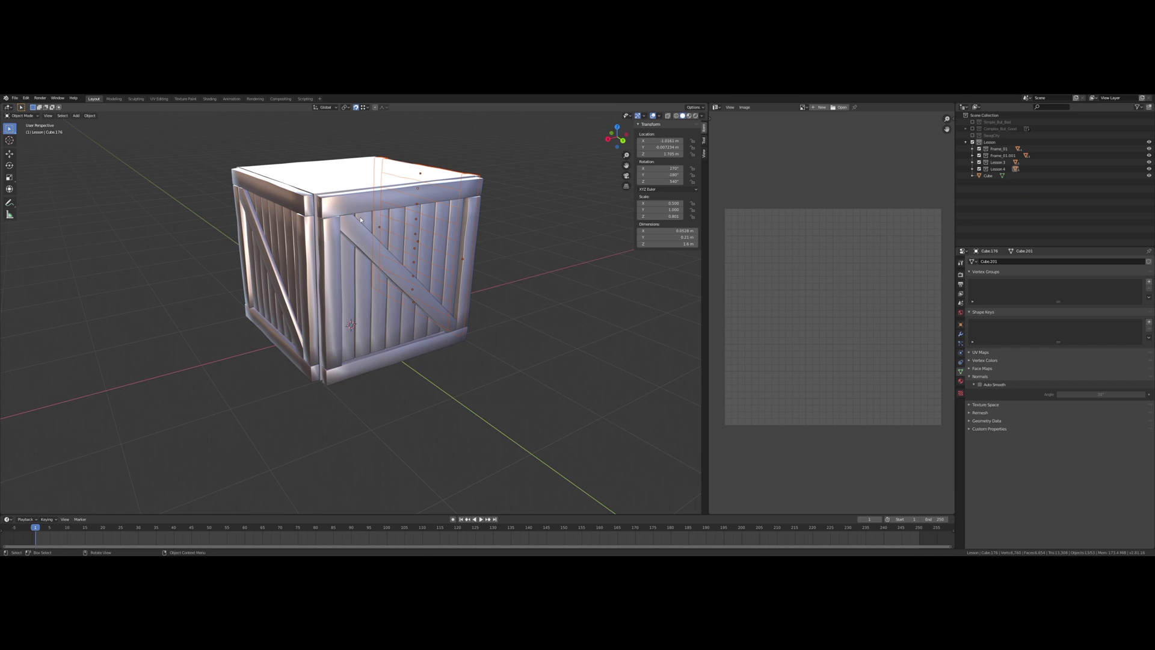
Select all planks in the Lesson 3 collection and move that panel about 0.04 m along the Y axis toward the cube.
middle_click_drag(360, 217, 367, 258)
left_click(367, 258)
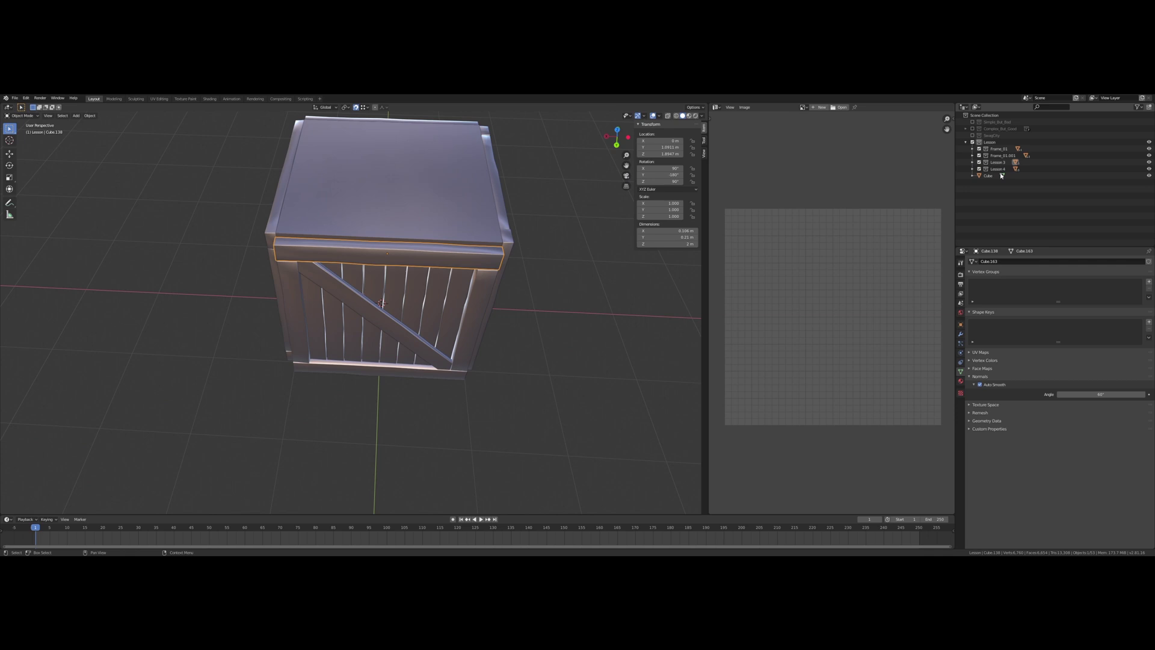
left_click(973, 162)
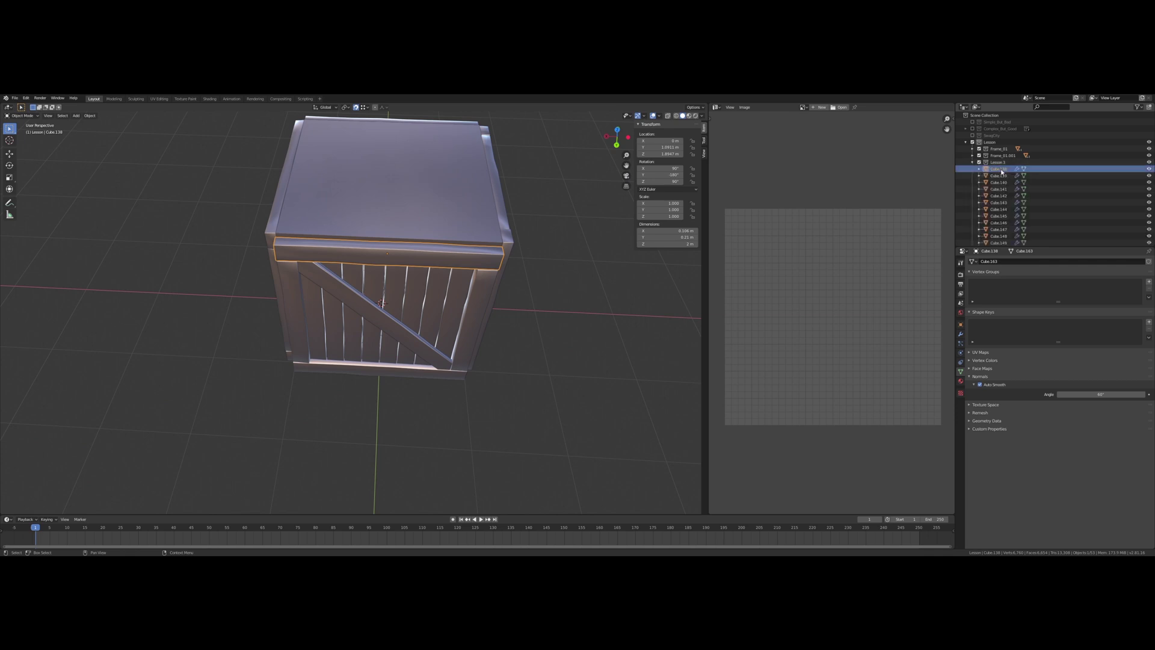
scroll(1002, 174, "down", 2)
left_click(999, 226, "shift")
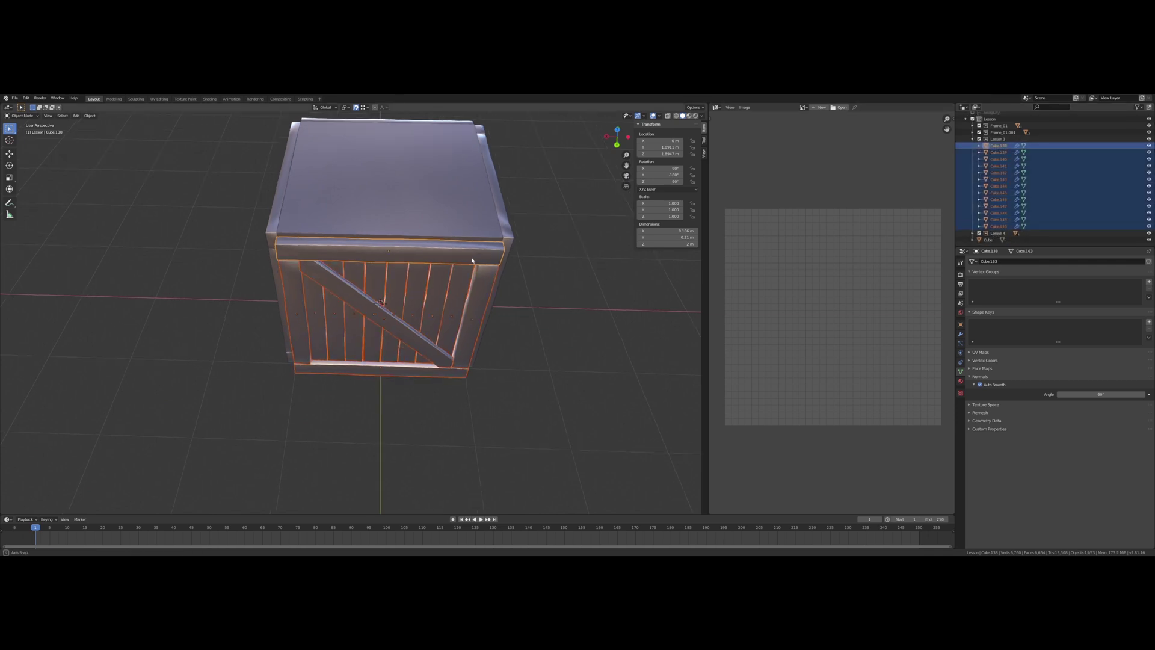
middle_click_drag(472, 260, 371, 273)
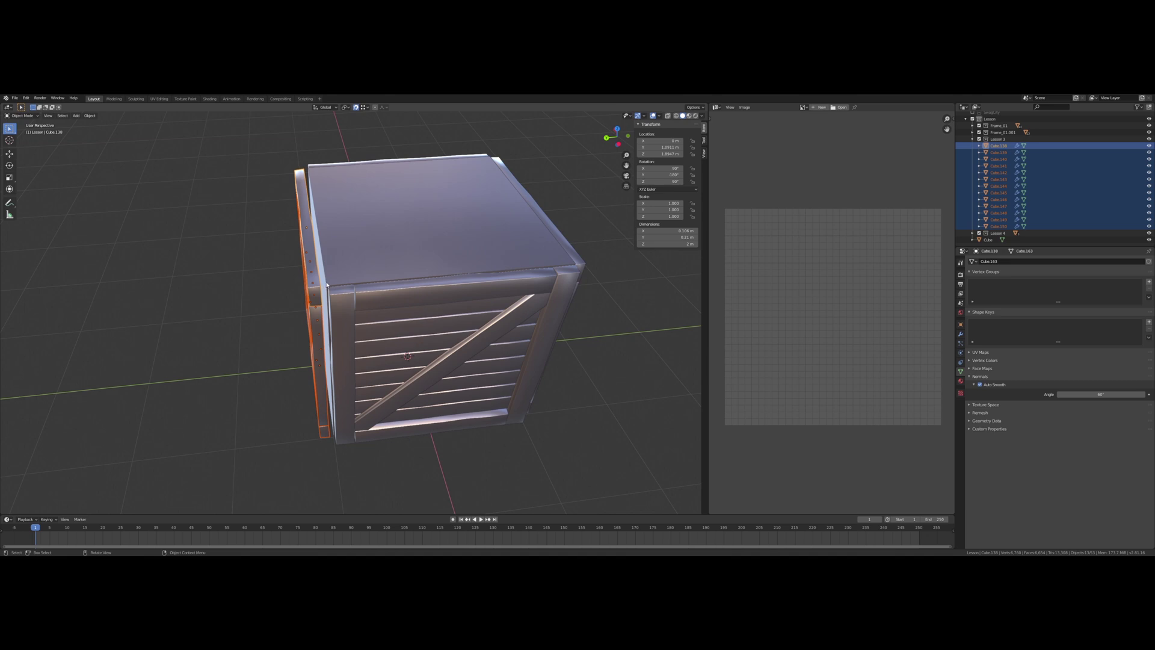
key("g")
key("y")
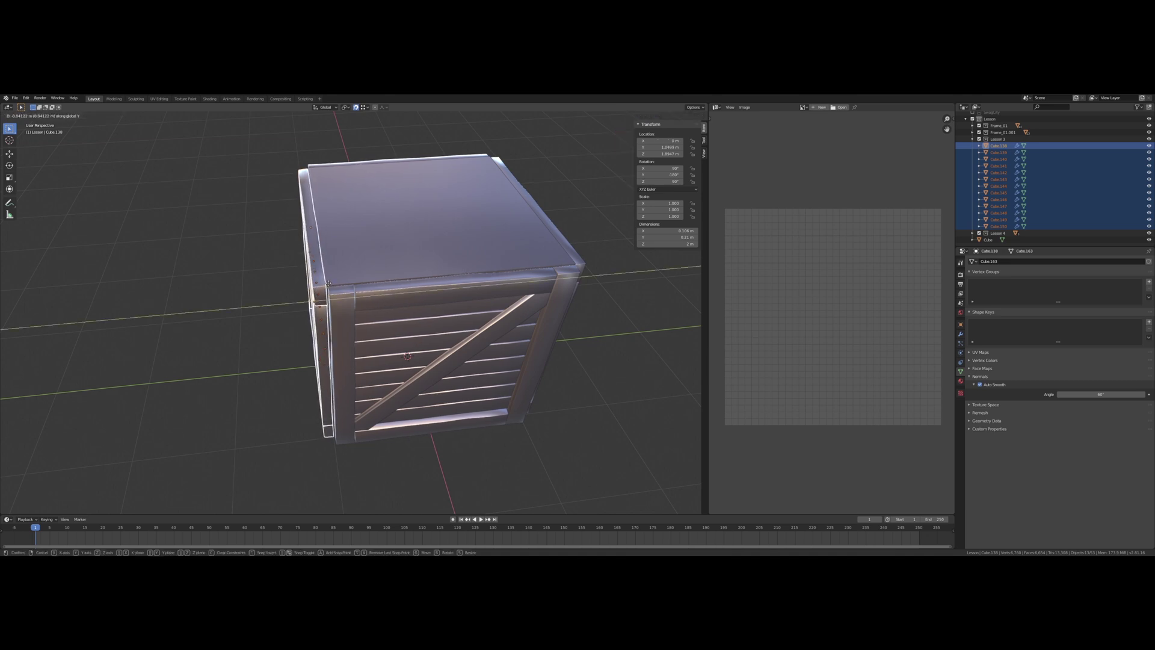
left_click(328, 283)
Rotate the Lesson 3 panel 90° about the Y axis so its slats run horizontally, and inspect the crate from several sides.
middle_click_drag(329, 282, 431, 253)
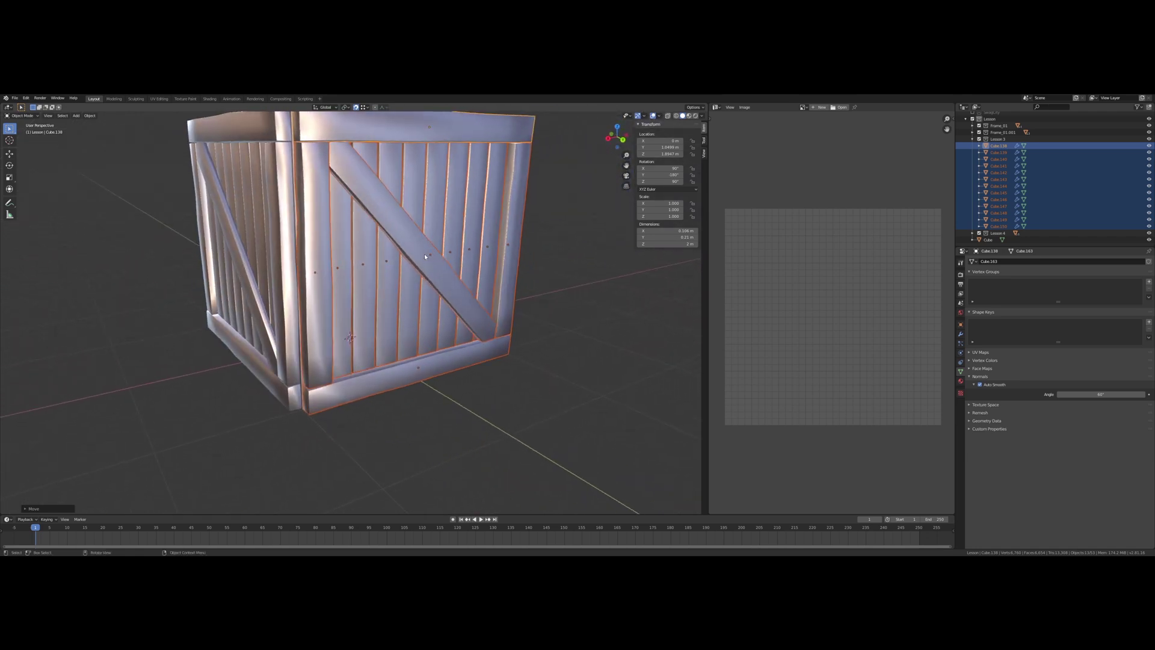
type("r")
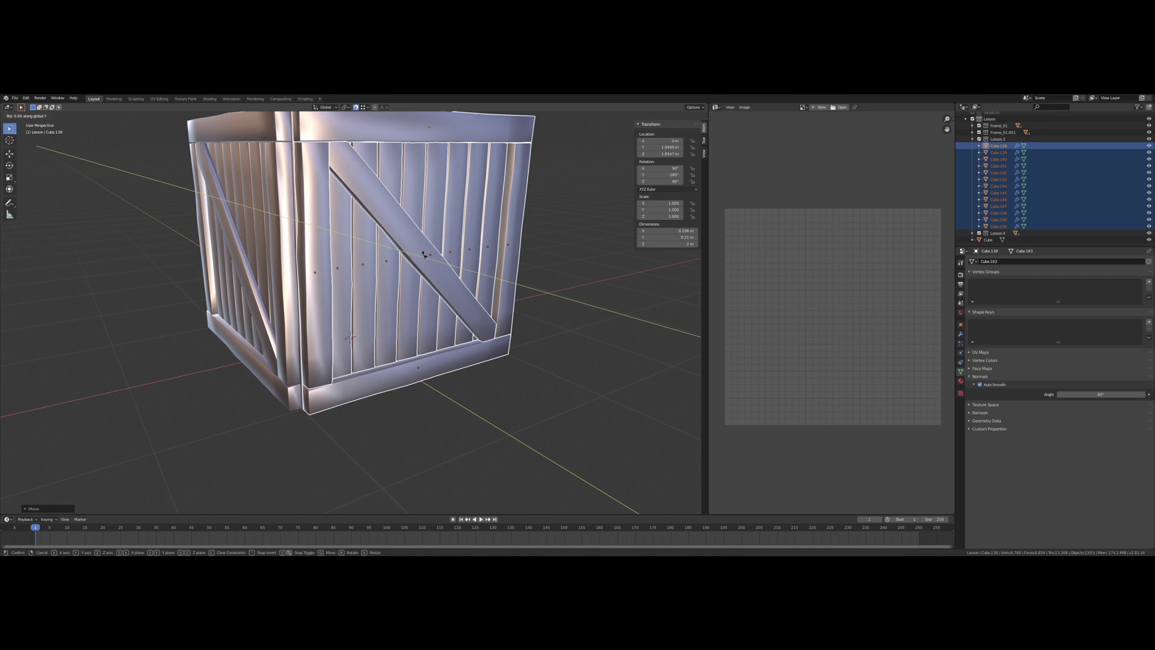
type("90")
key("Return")
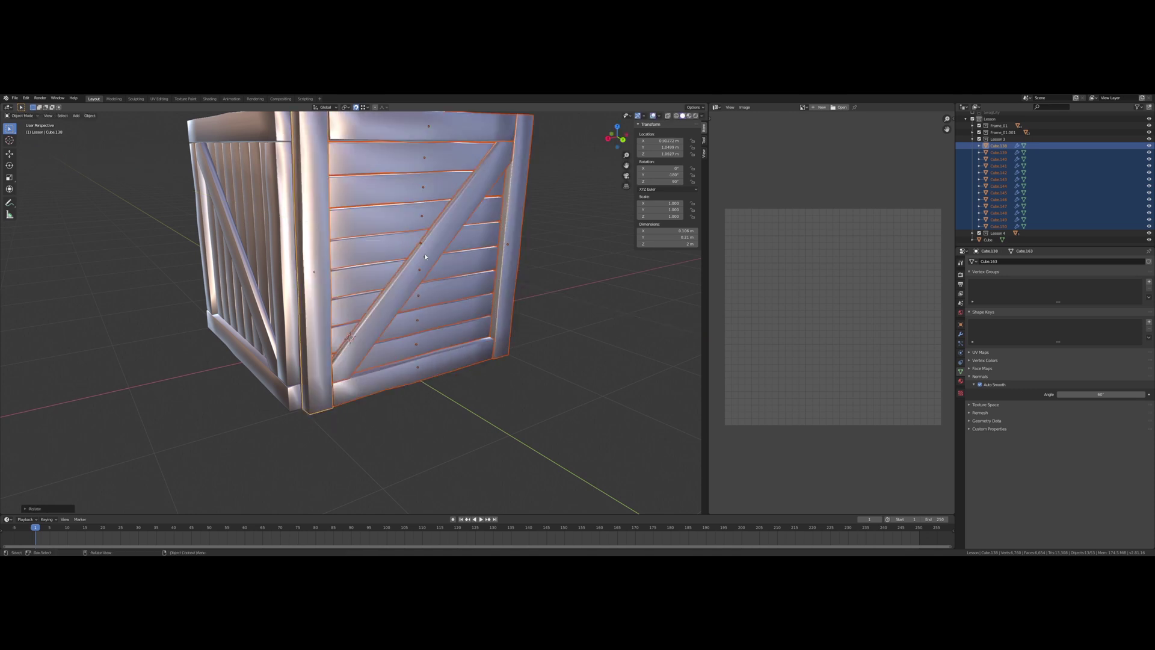
middle_click_drag(396, 222, 332, 226)
scroll(385, 221, "down", 1)
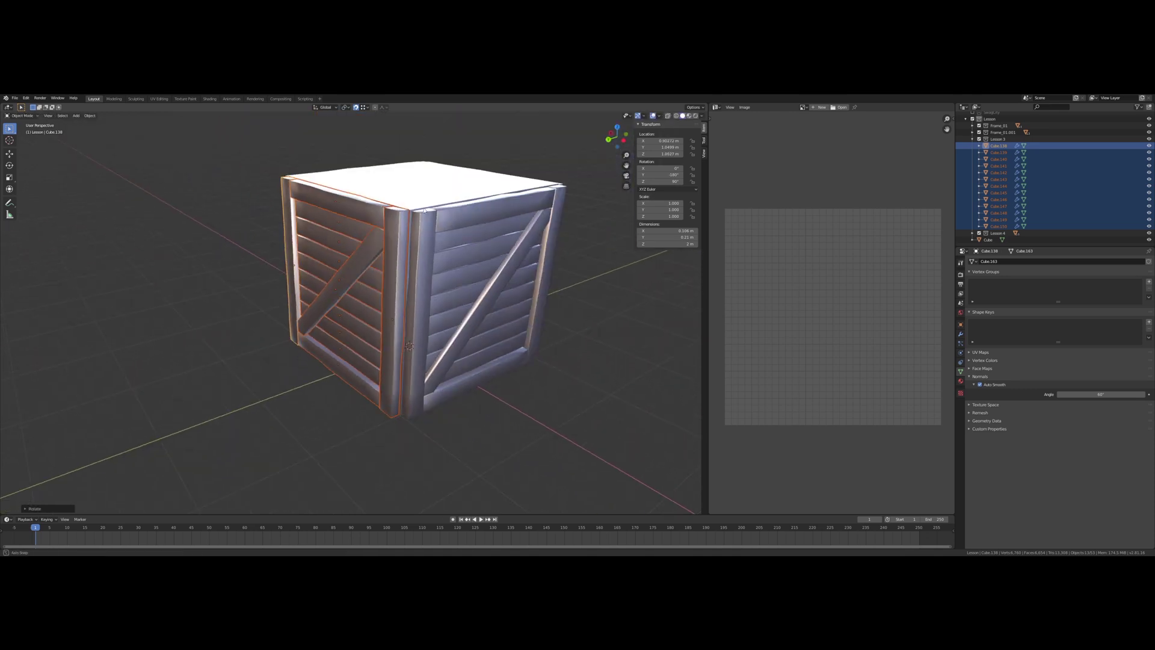
middle_click_drag(433, 214, 418, 260)
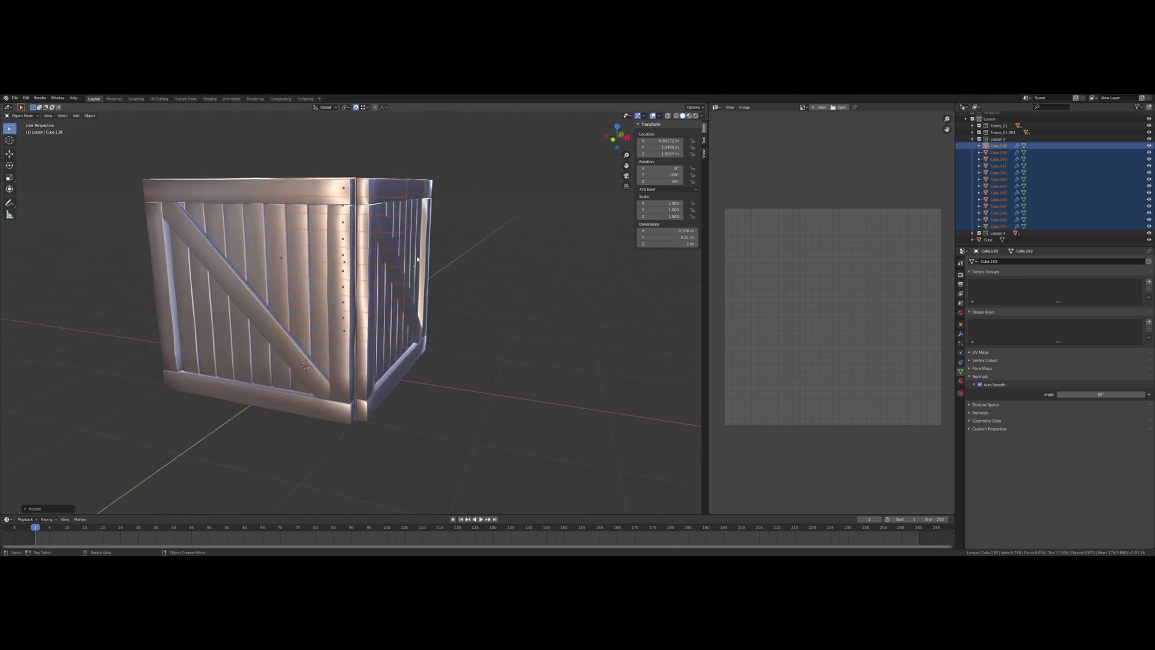
middle_click_drag(272, 305, 380, 312)
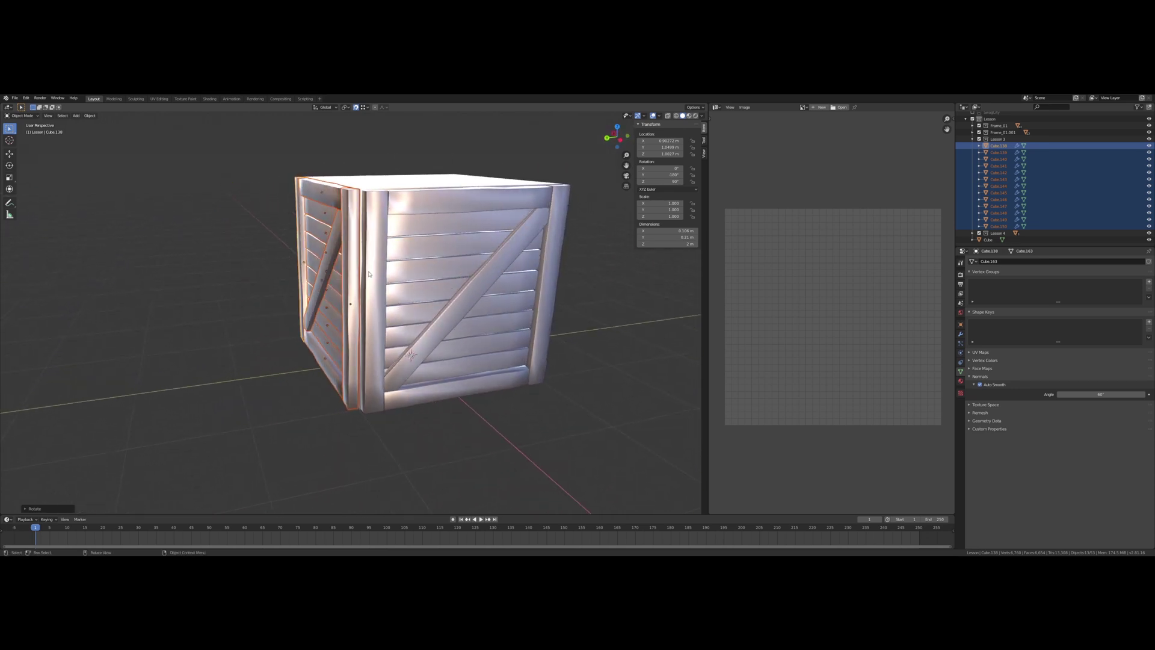
middle_click_drag(545, 364, 453, 309)
Select the planks Cube.164 to Cube.176 in the Lesson 4 collection and rotate them 90° about X so the slats run vertically.
left_click(403, 373)
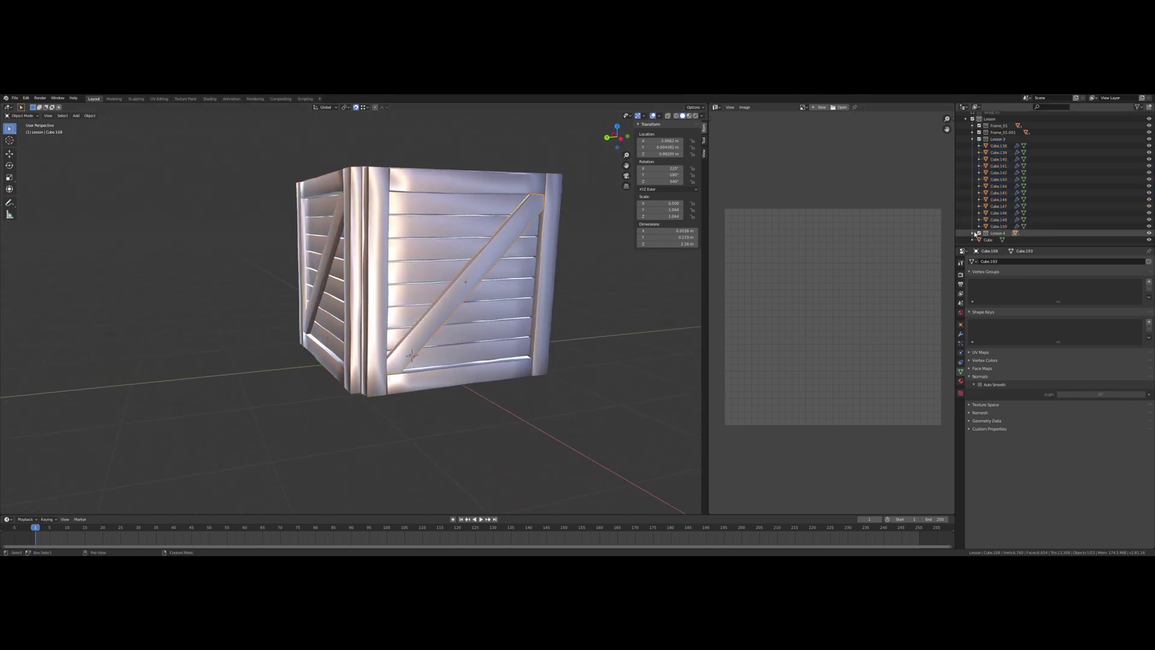
scroll(1000, 240, "down", 1)
left_click(1000, 226)
scroll(1001, 228, "down", 6)
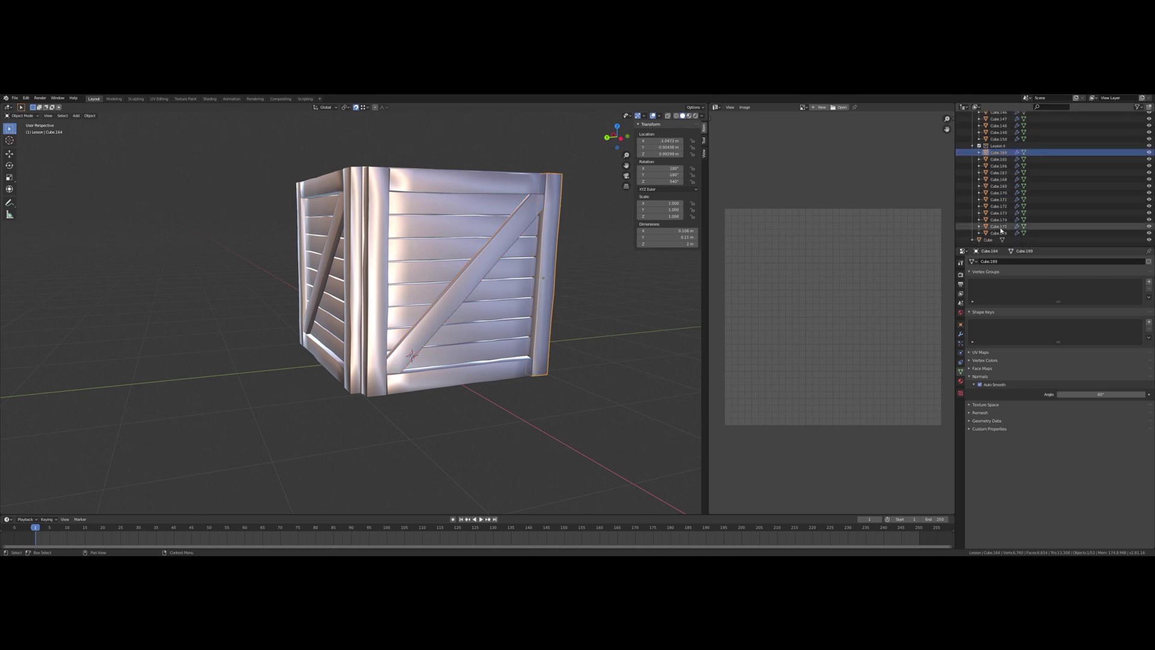
left_click(999, 234, "shift")
middle_click_drag(486, 265, 490, 275)
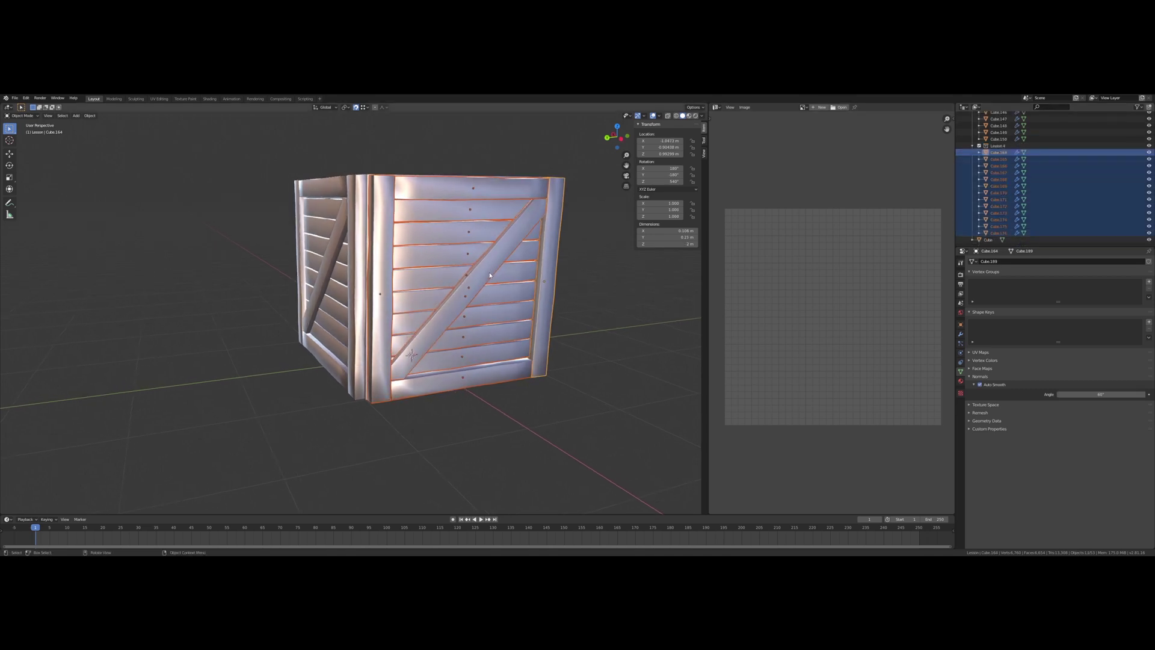
type("r")
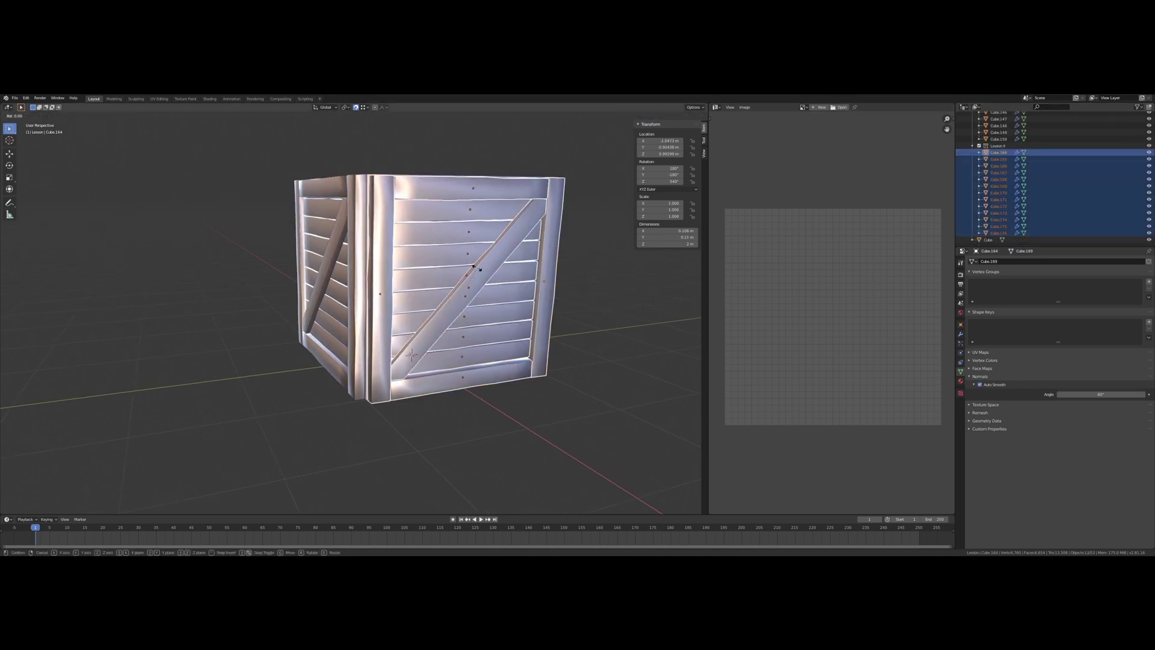
type("90")
key("Return")
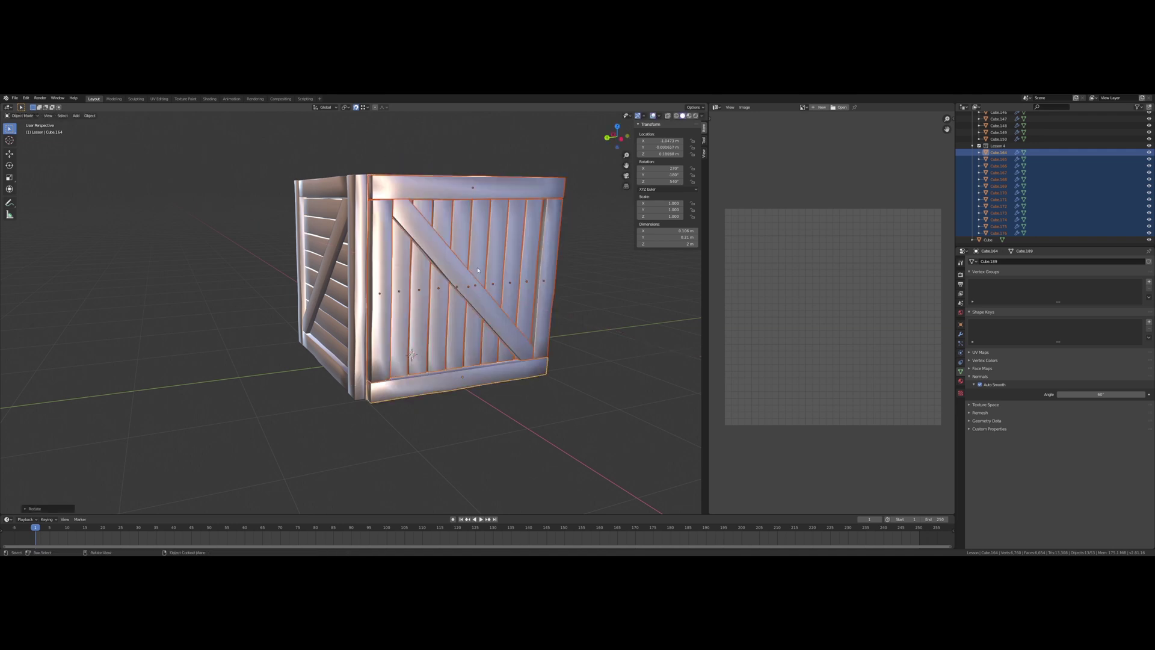
Select the Frame_01 planks Cube.125 to Cube.137, rotate them 90° about the Y axis to lay the slats horizontally, and check the corners.
middle_click_drag(489, 280, 377, 284)
left_click(328, 277)
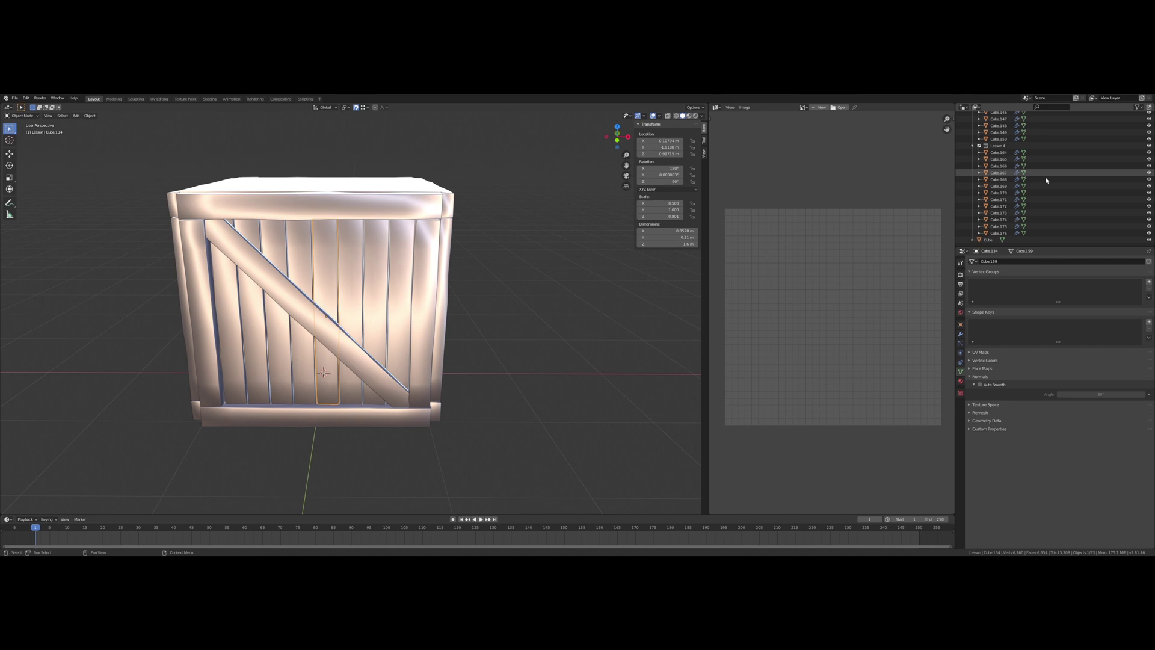
scroll(1035, 187, "up", 4)
scroll(1033, 191, "up", 4)
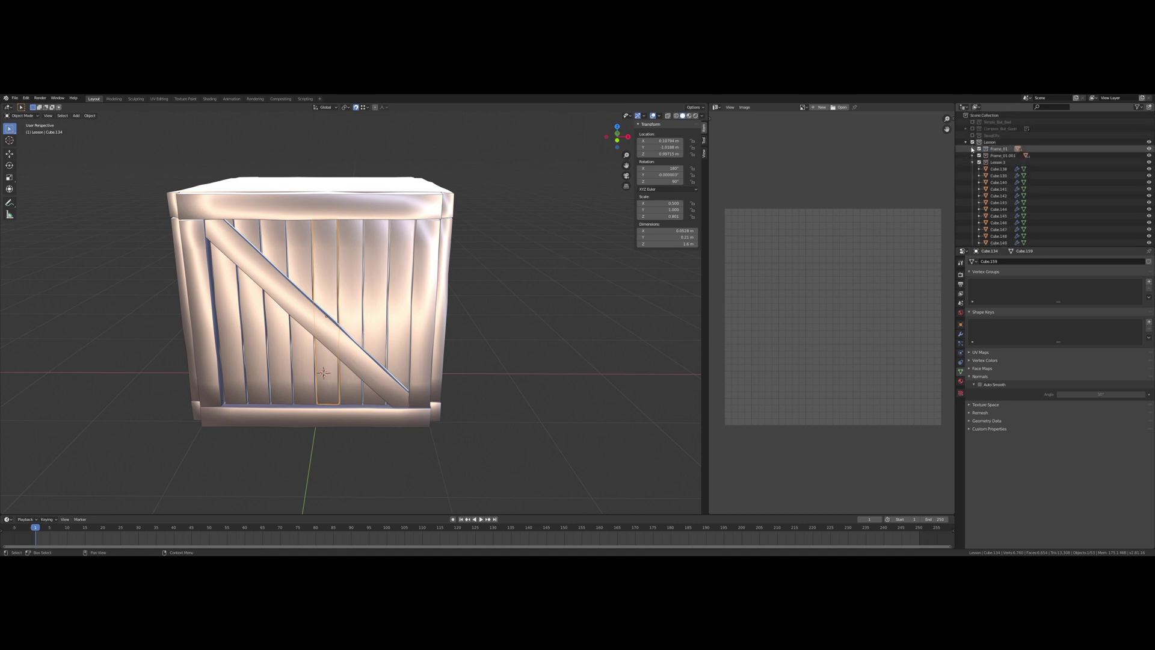
left_click(996, 156)
scroll(993, 204, "down", 2)
left_click(996, 209, "shift")
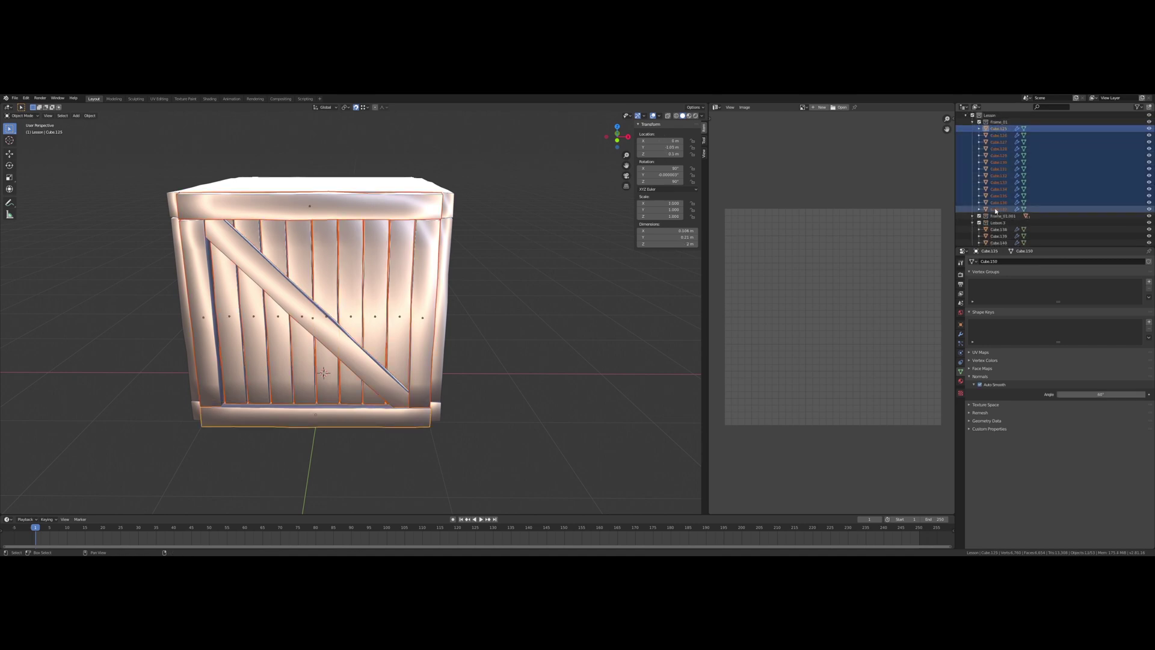
mouse_move(395, 272)
middle_mouse_down()
mouse_move(433, 268)
mouse_move(410, 263)
middle_mouse_up()
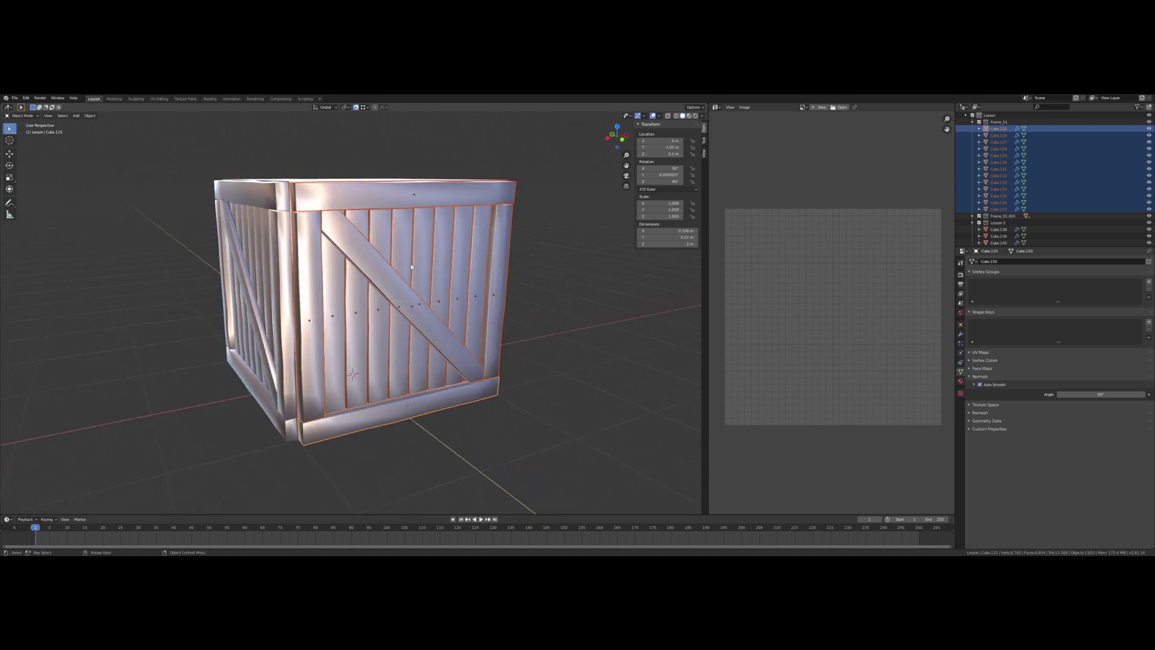
type("rx90")
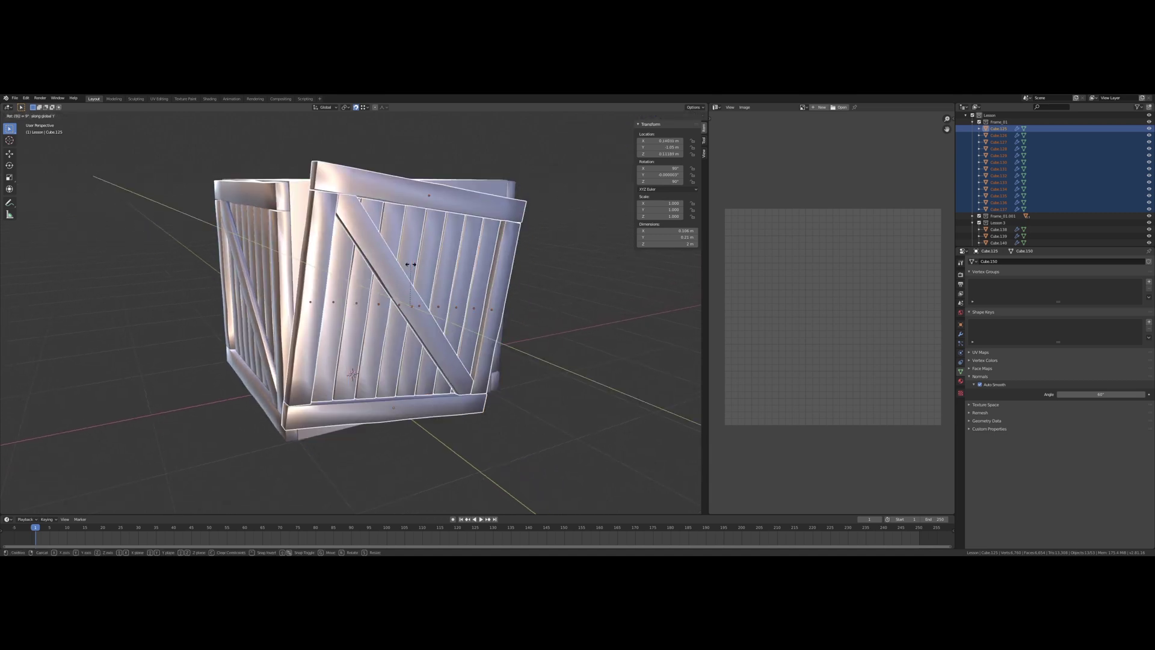
key("Return")
middle_click_drag(426, 280, 325, 280)
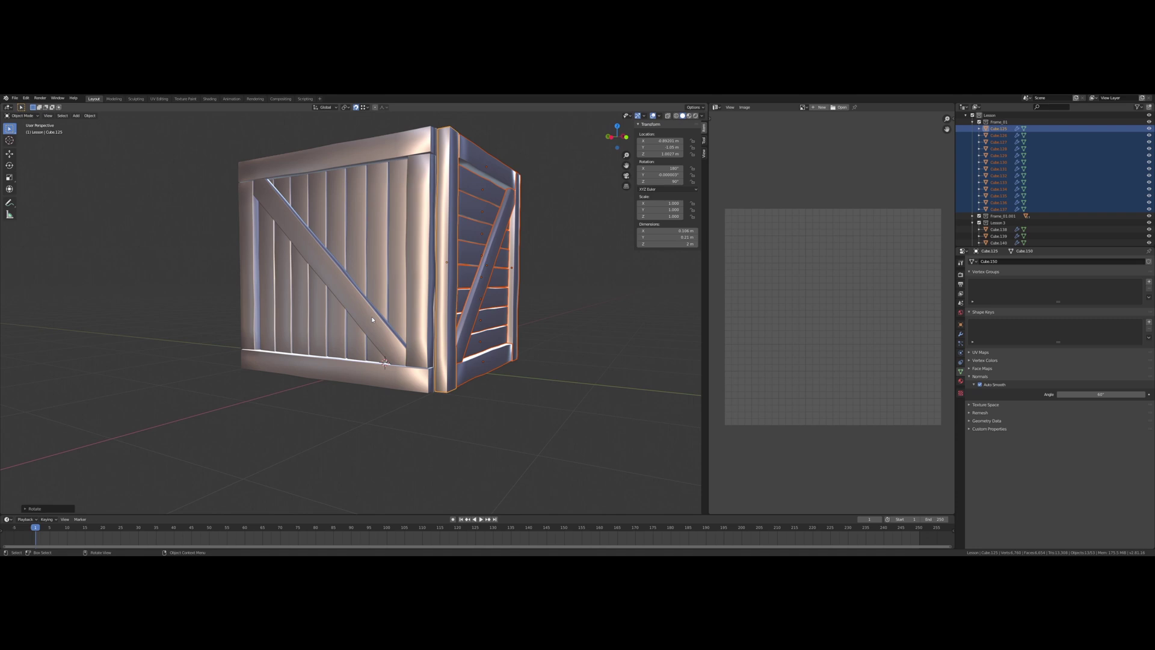
middle_click_drag(373, 319, 351, 333)
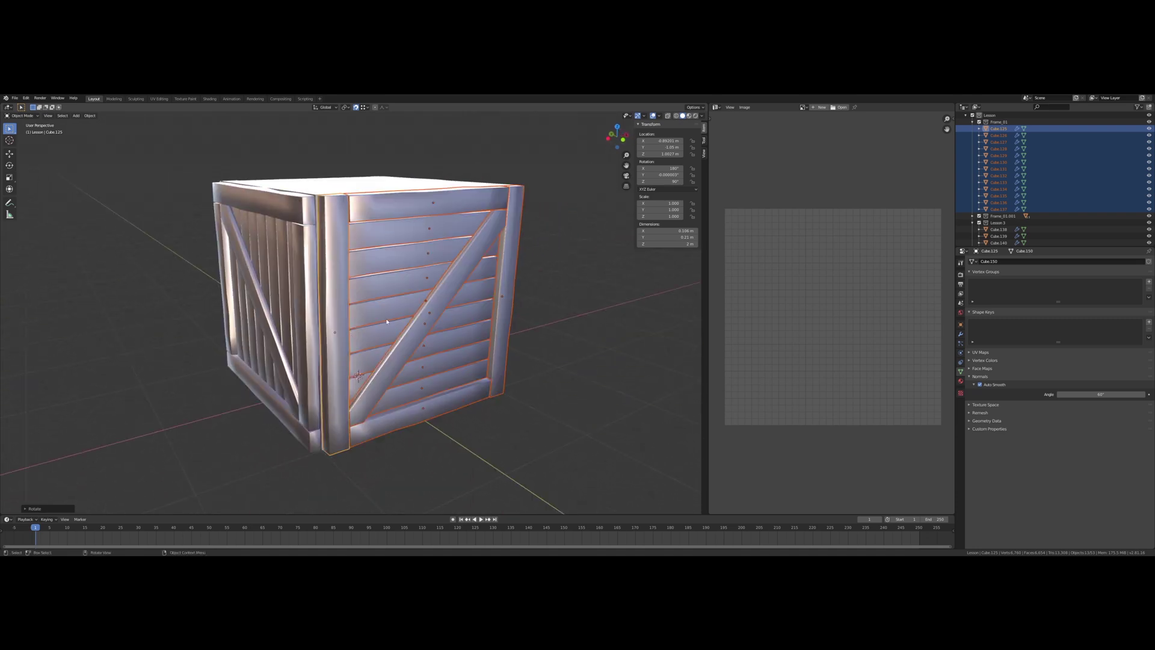
Duplicate the Frame_01 panel in place and move the copy up along the Z axis until it stands above the crate.
middle_click_drag(375, 234, 253, 249)
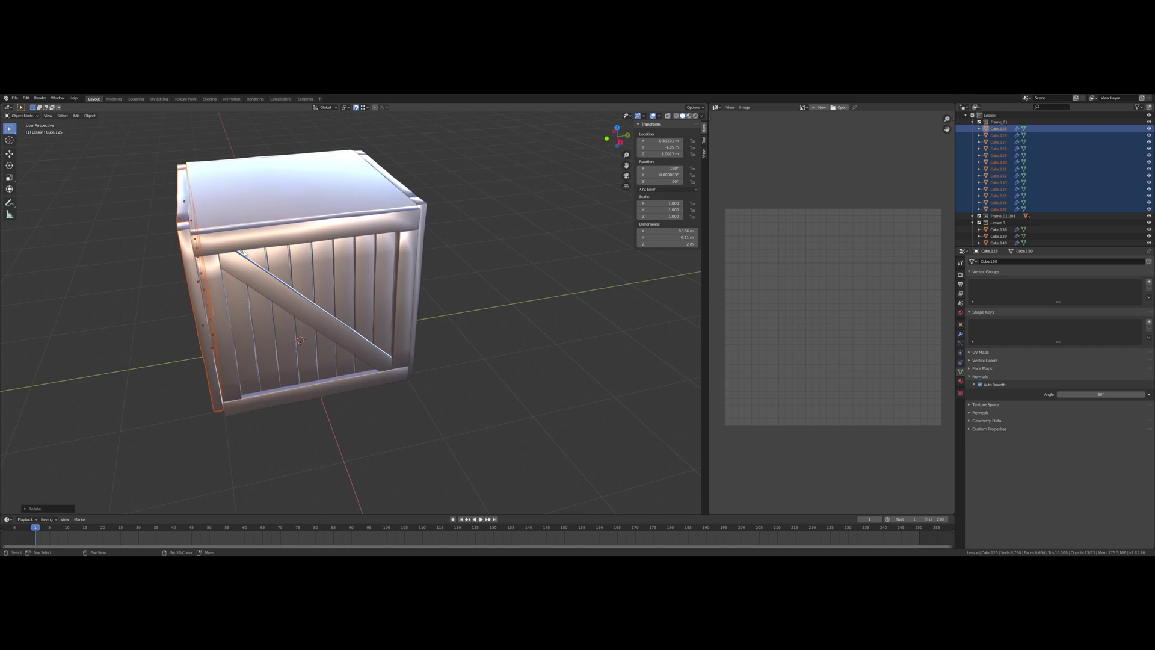
key("shift+d")
right_click(265, 220)
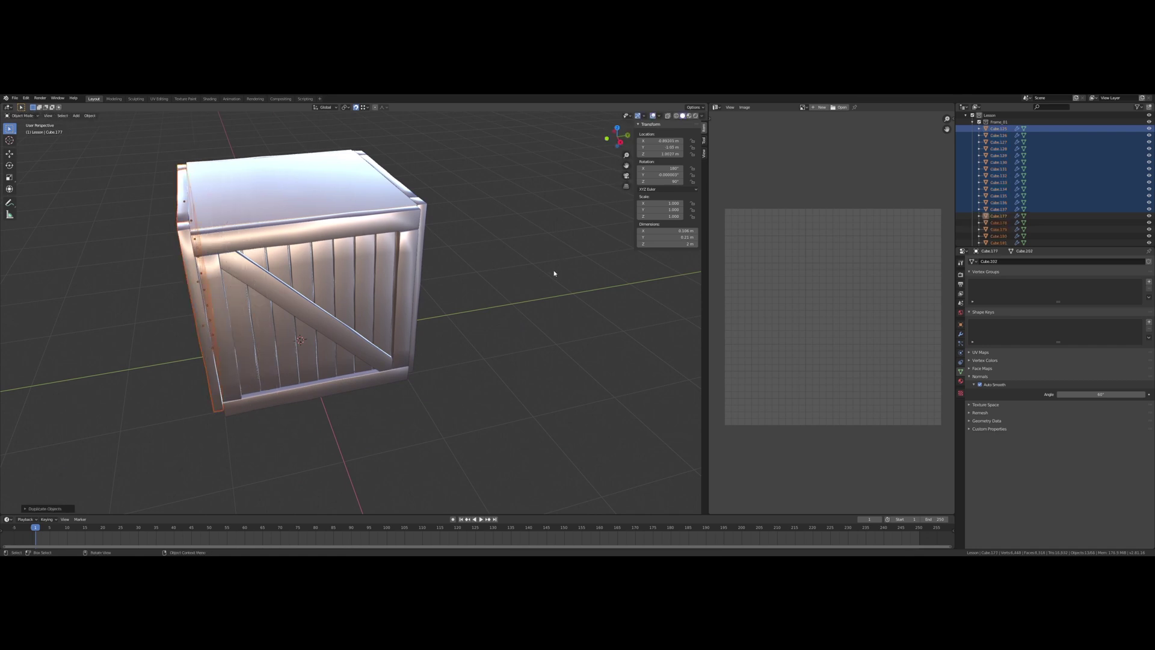
key("g")
key("z")
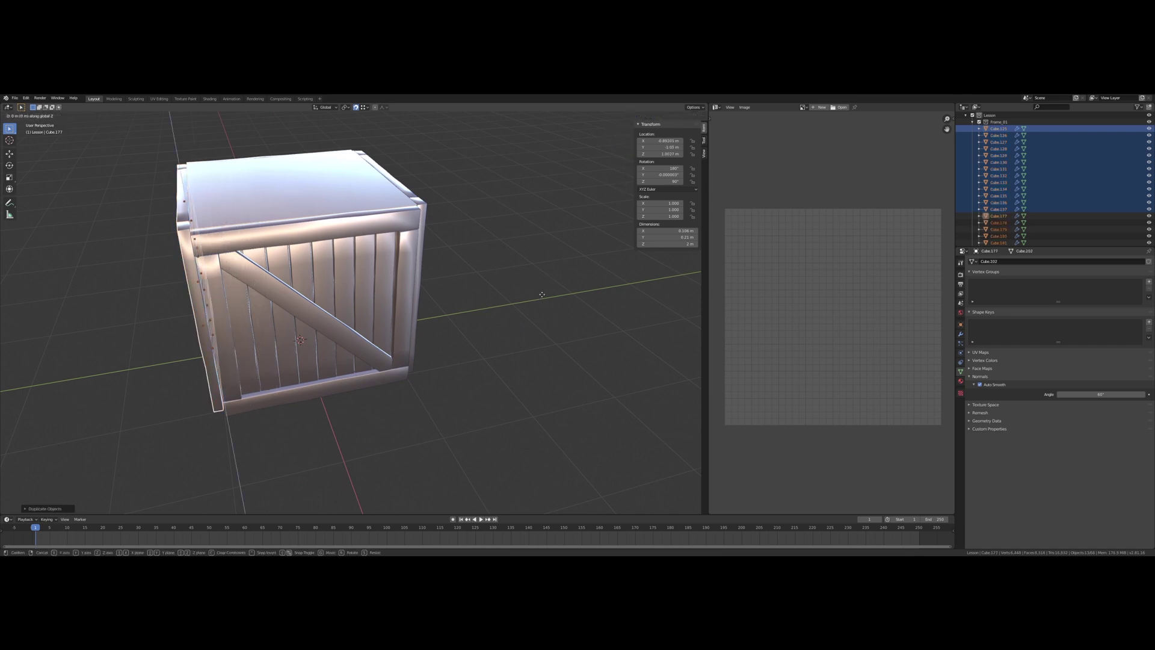
right_click(451, 178)
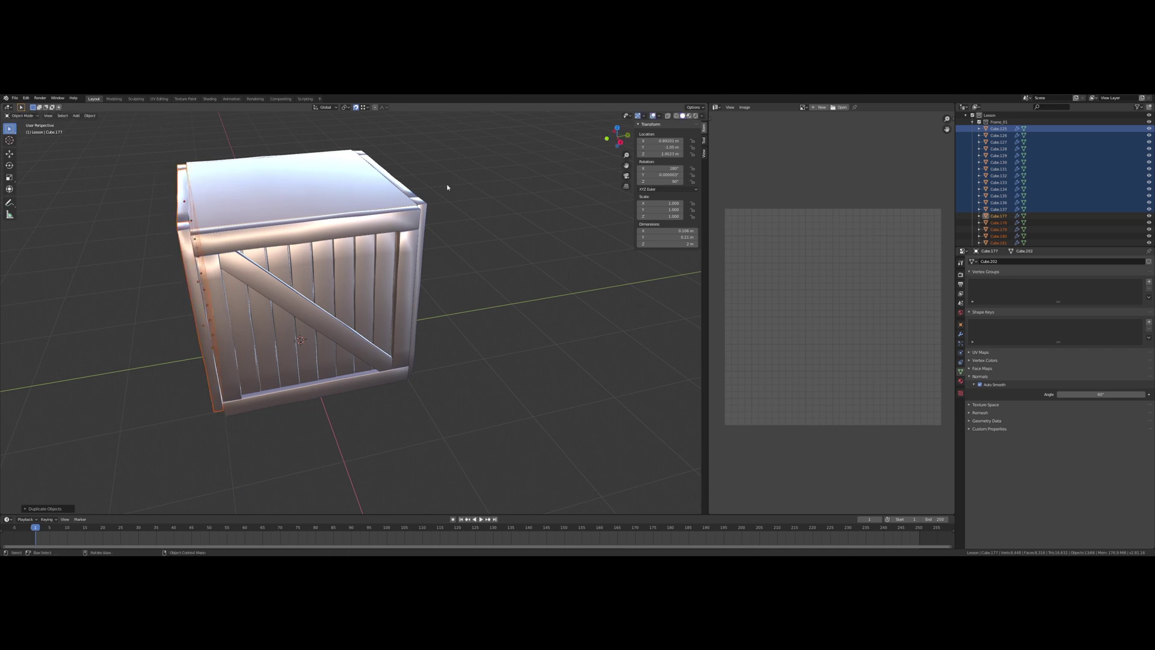
scroll(442, 216, "down", 5)
middle_click_drag(435, 245, 424, 229)
key("g")
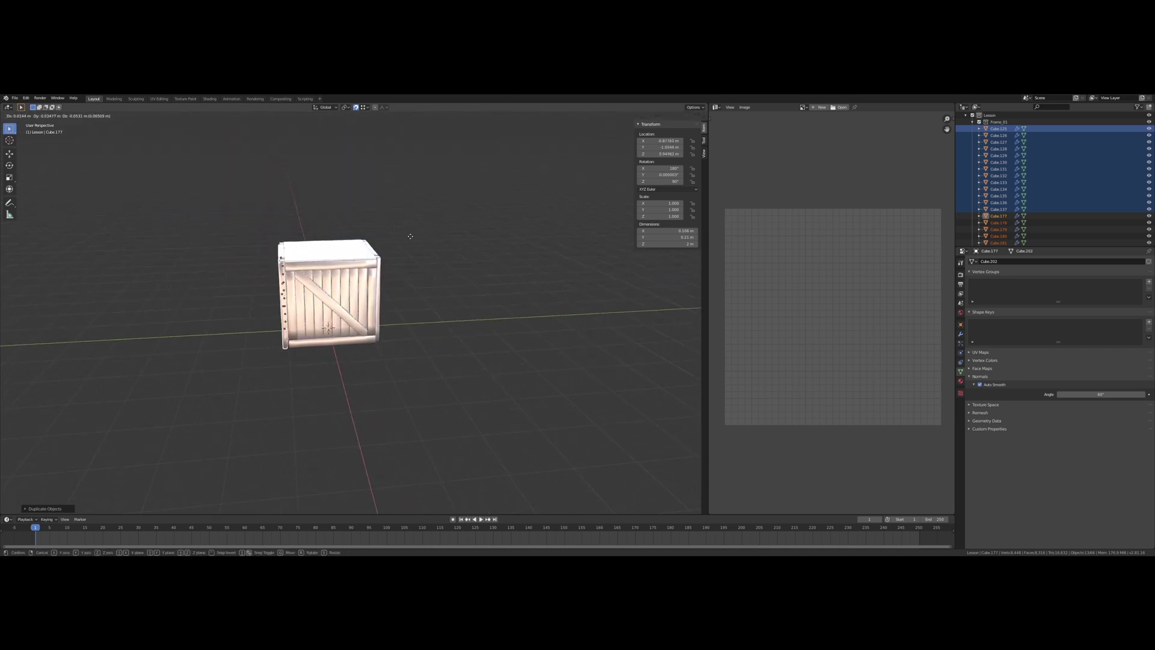
key("z")
left_click(413, 145)
Rotate the raised panel 90° about the X axis to lay it flat, and another 180° so its diagonal brace faces up.
middle_click_drag(400, 172, 491, 238)
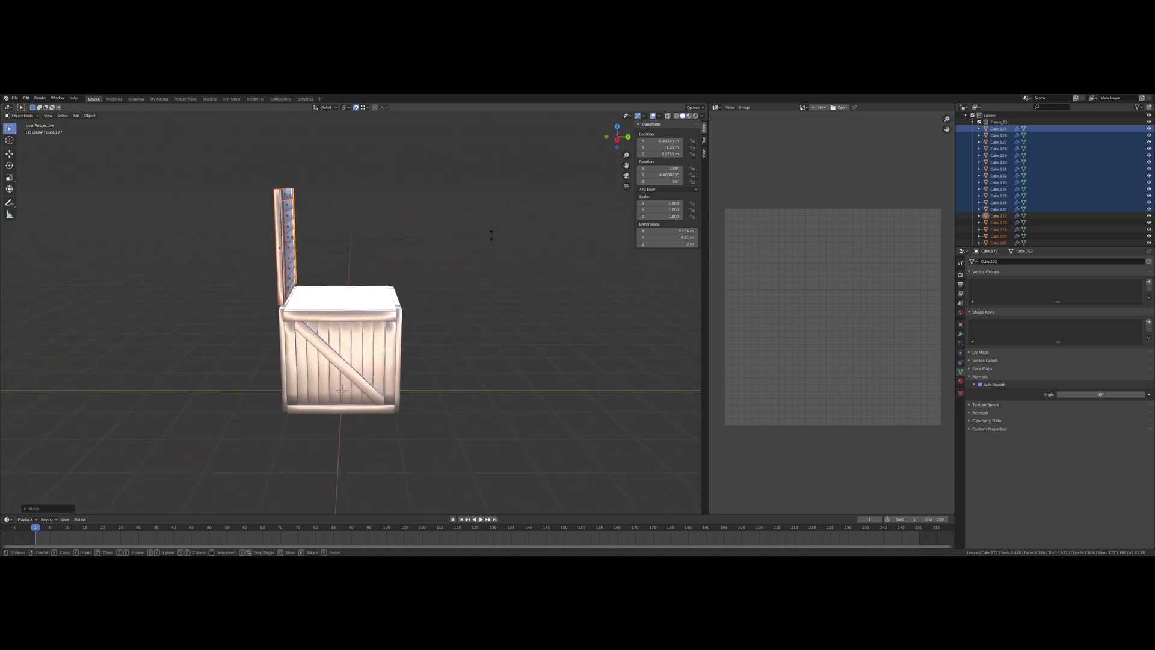
type("x90")
key("Return")
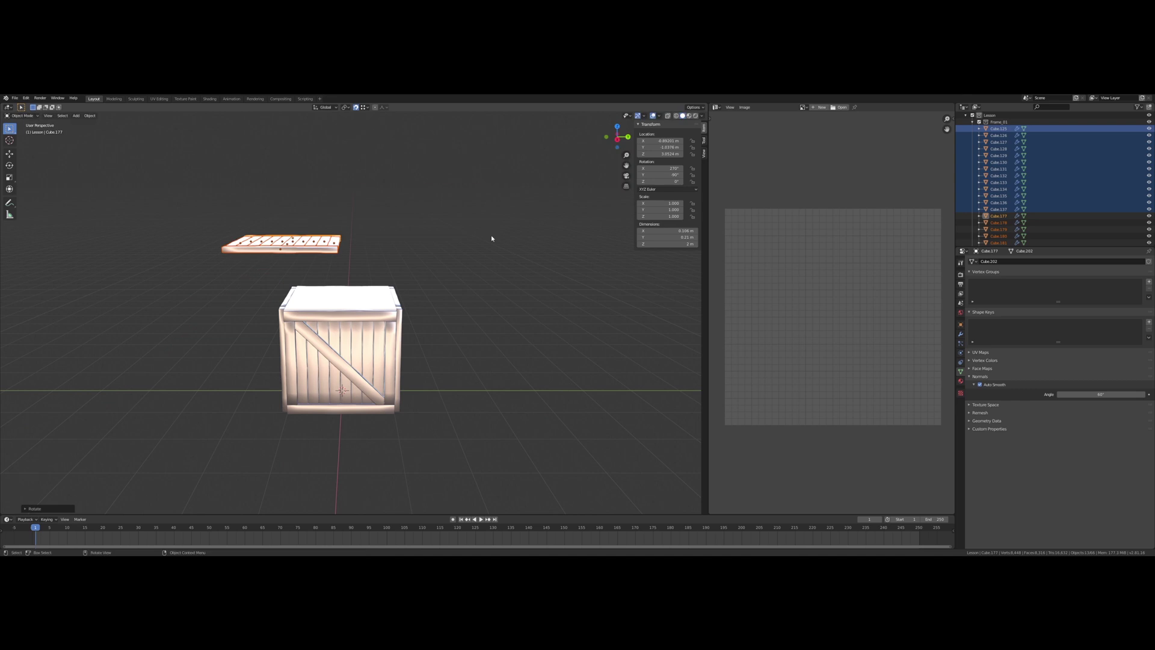
mouse_move(433, 243)
middle_mouse_down()
mouse_move(439, 280)
mouse_move(426, 253)
middle_mouse_up()
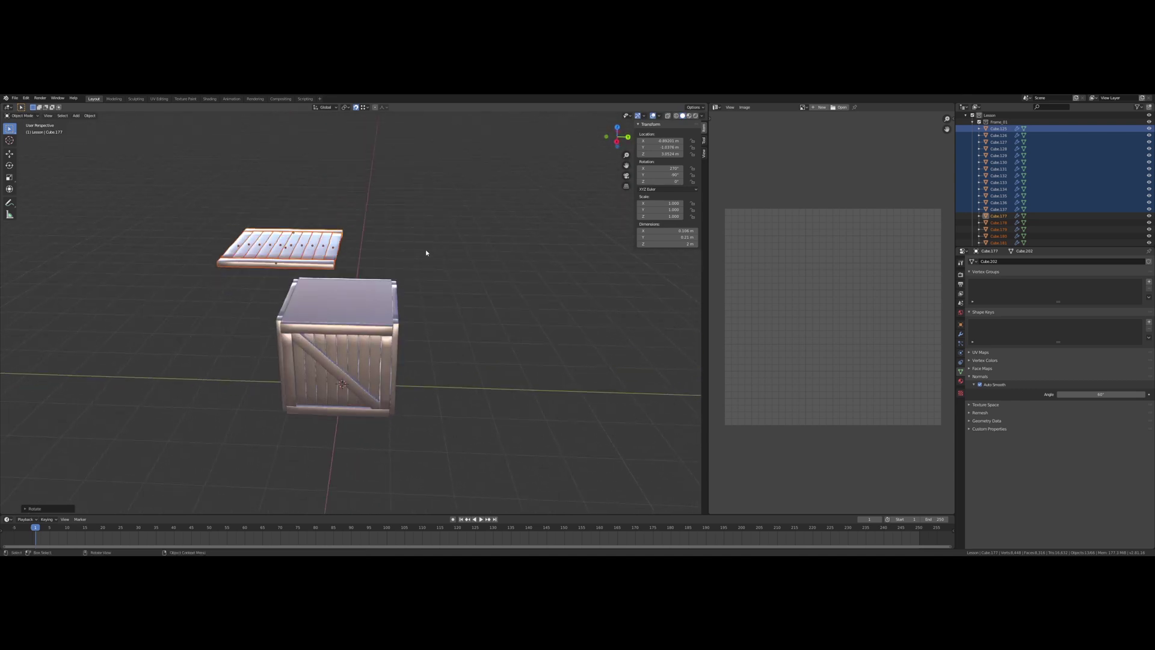
type("r180")
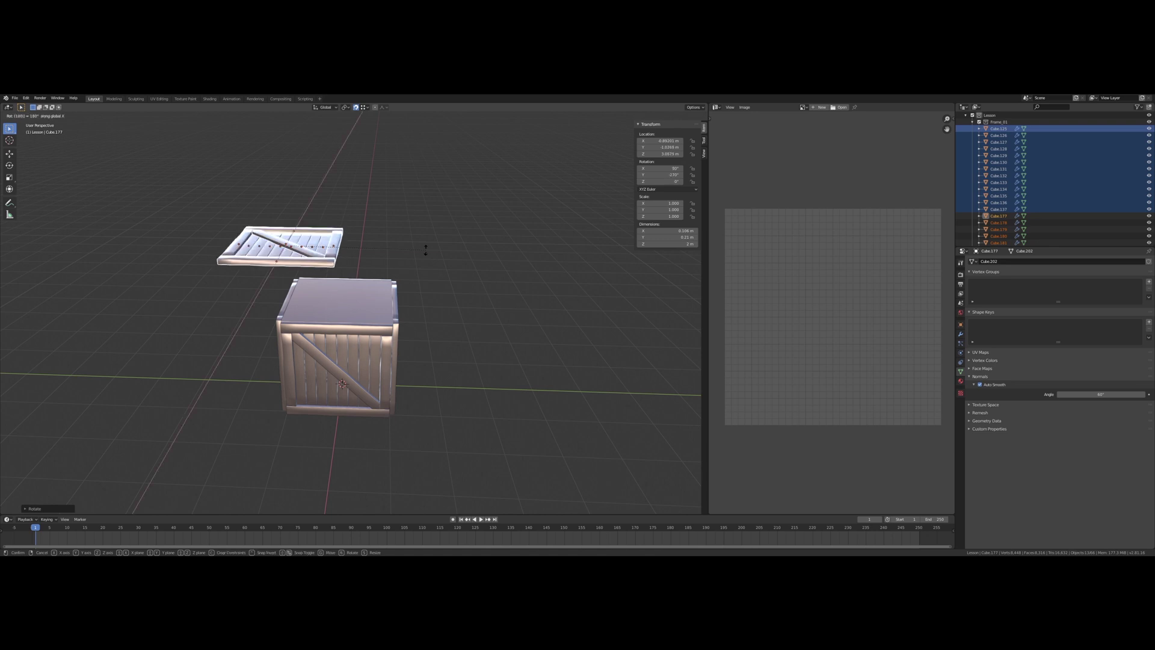
key("Return")
middle_click_drag(427, 260, 449, 262)
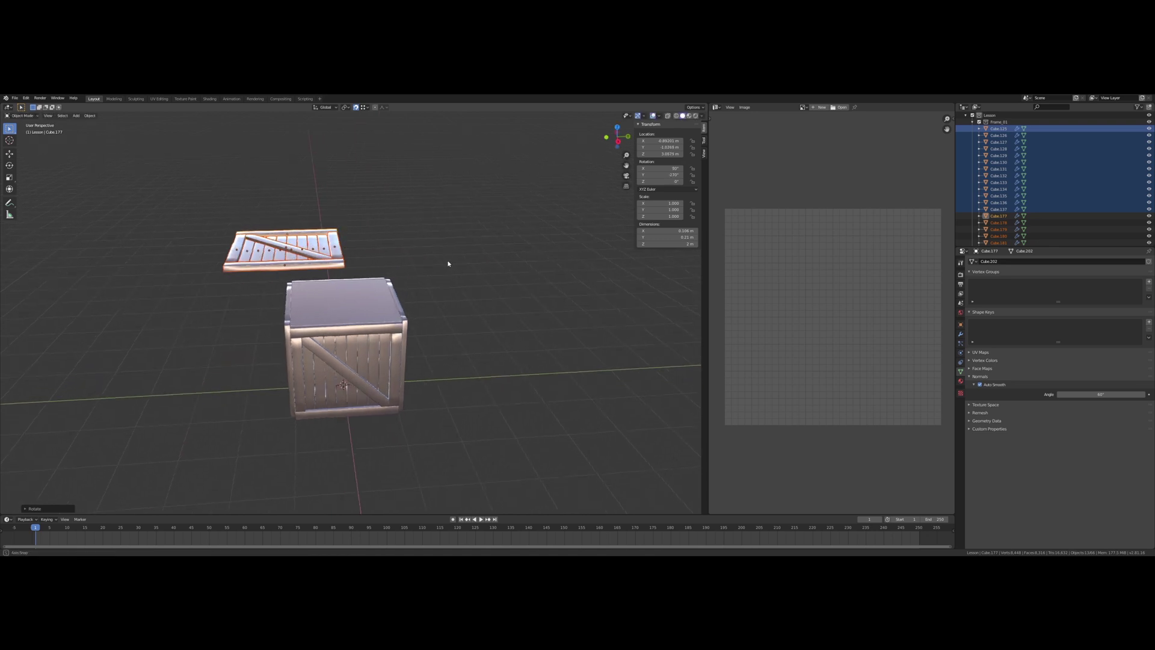
scroll(446, 265, "up", 2)
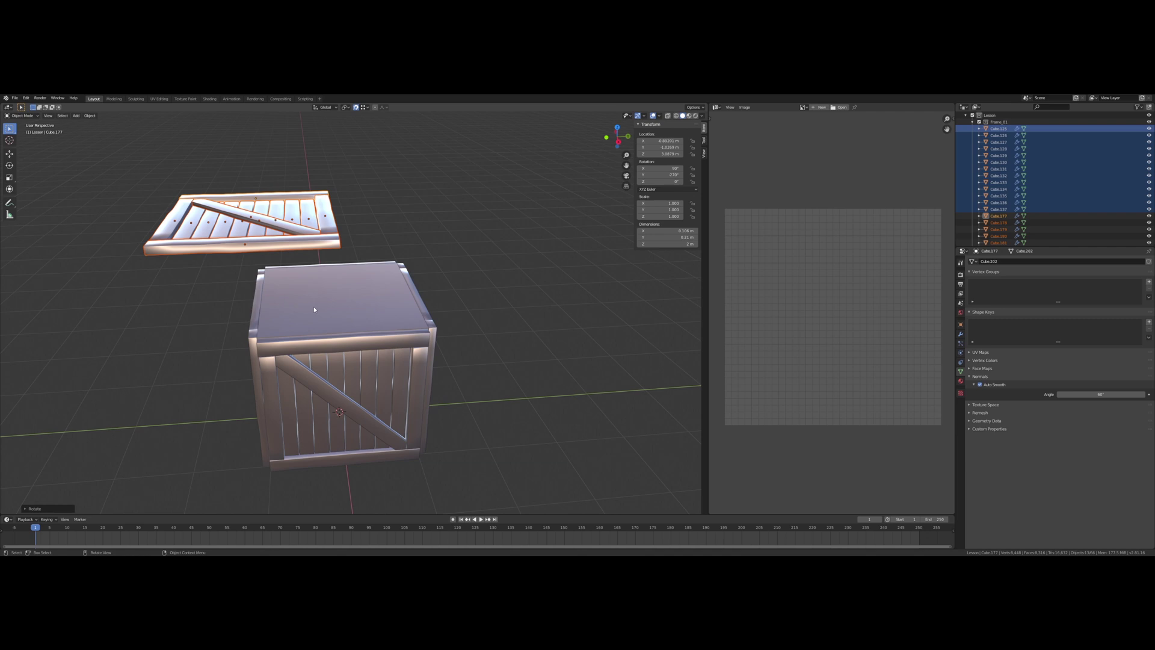
Lower the flat panel along Z onto the top of the crate and move it about 1.02 m along Y to centre it.
key("g")
key("z")
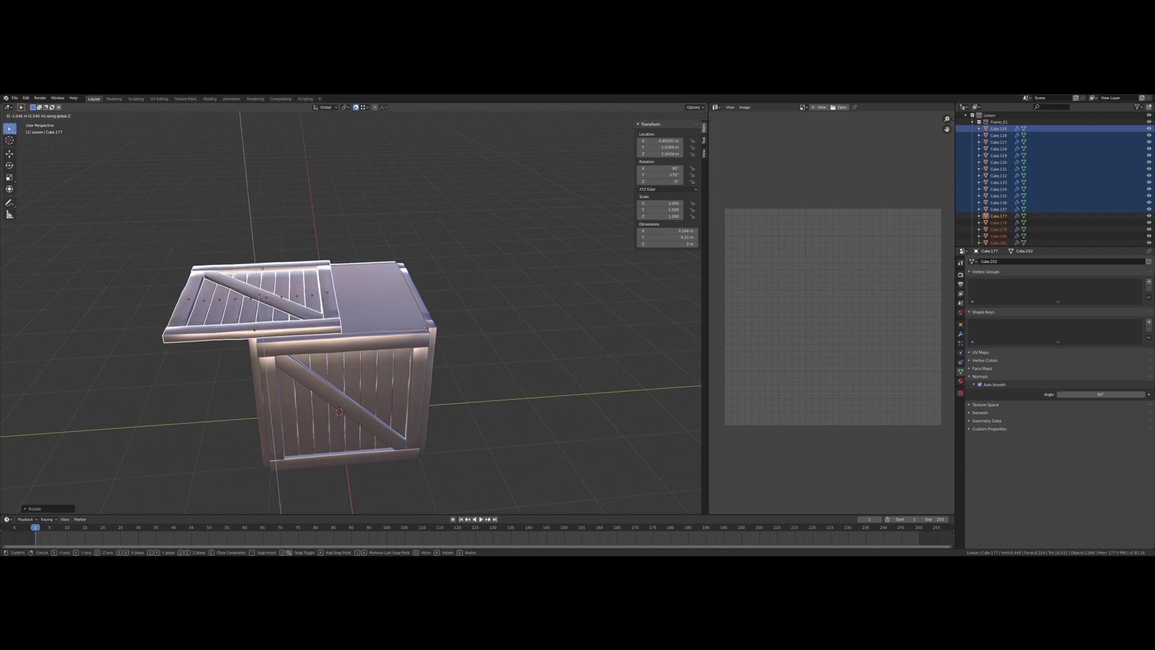
left_click(427, 328)
key("y")
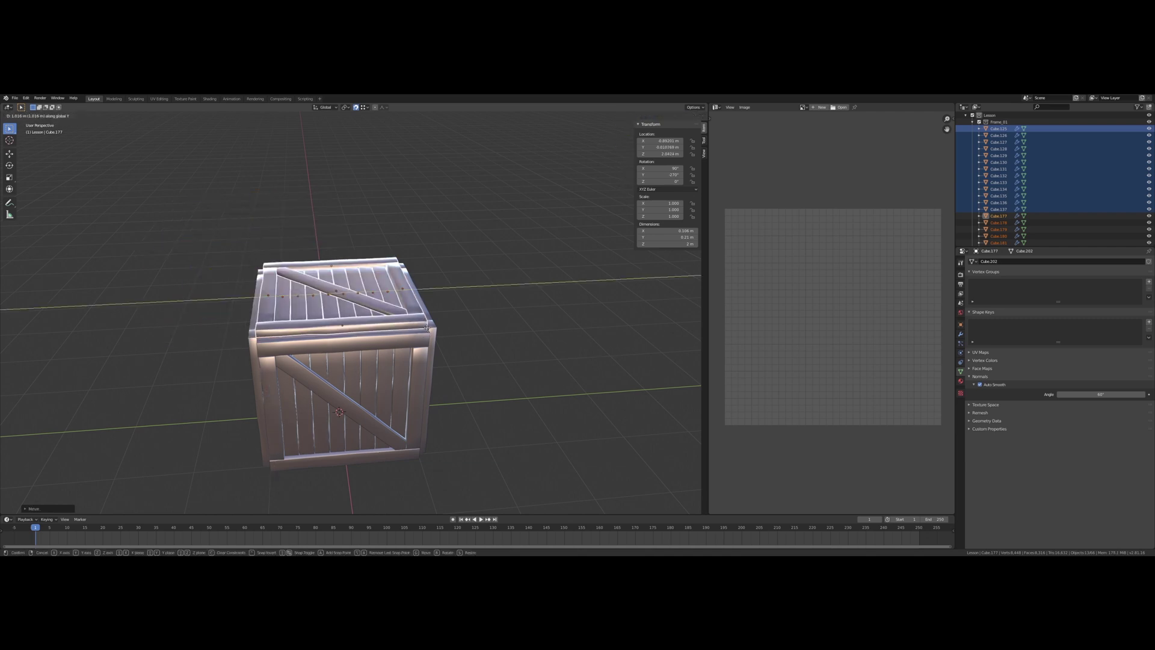
left_click(427, 329)
mouse_move(429, 329)
middle_mouse_down()
mouse_move(380, 333)
mouse_move(445, 325)
middle_mouse_up()
key("shift+d")
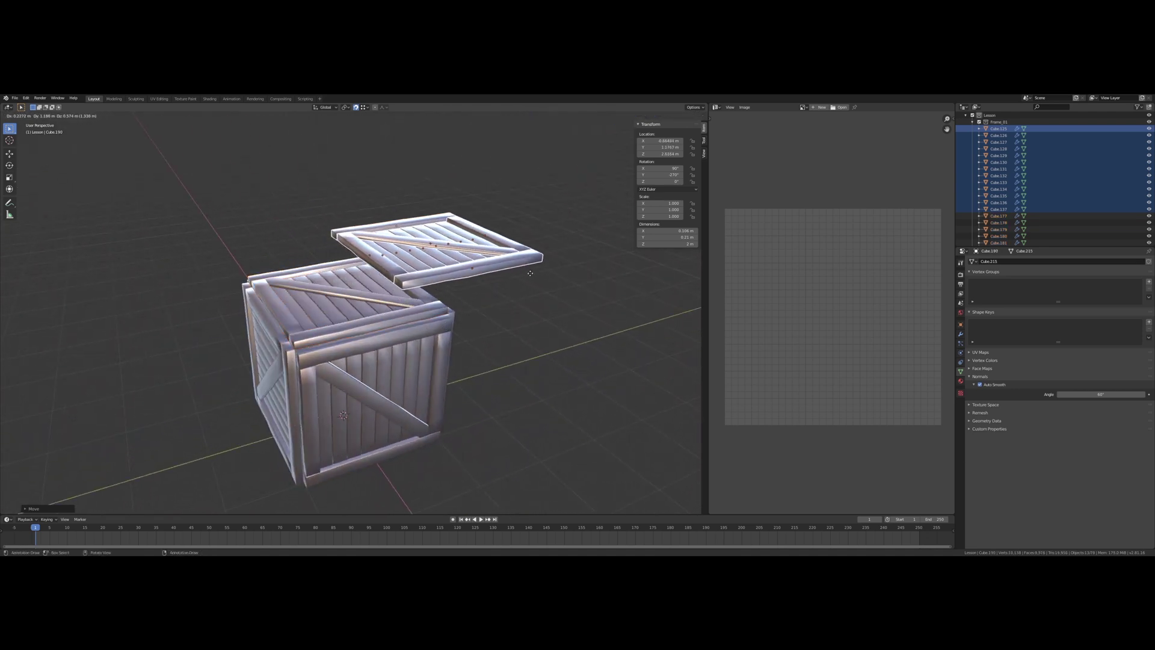
right_click(531, 275)
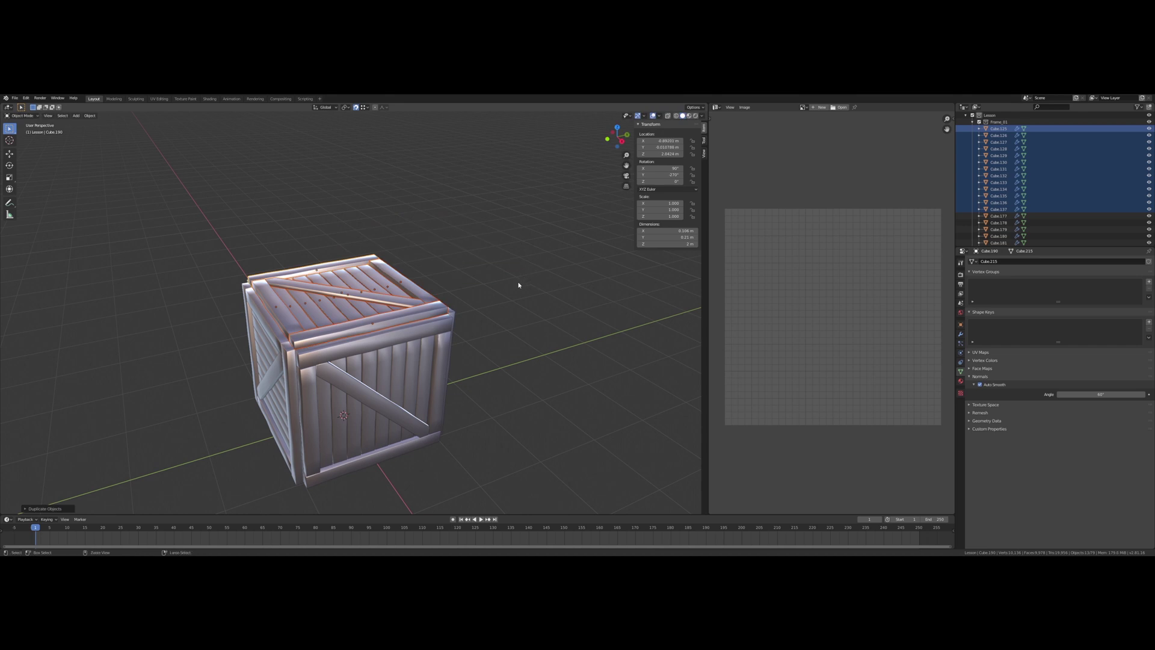
key("ctrl+z")
Select the top panel's planks, Cube.177 to Cube.189, and put them into the Lesson 5 collection.
scroll(1063, 207, "down", 5)
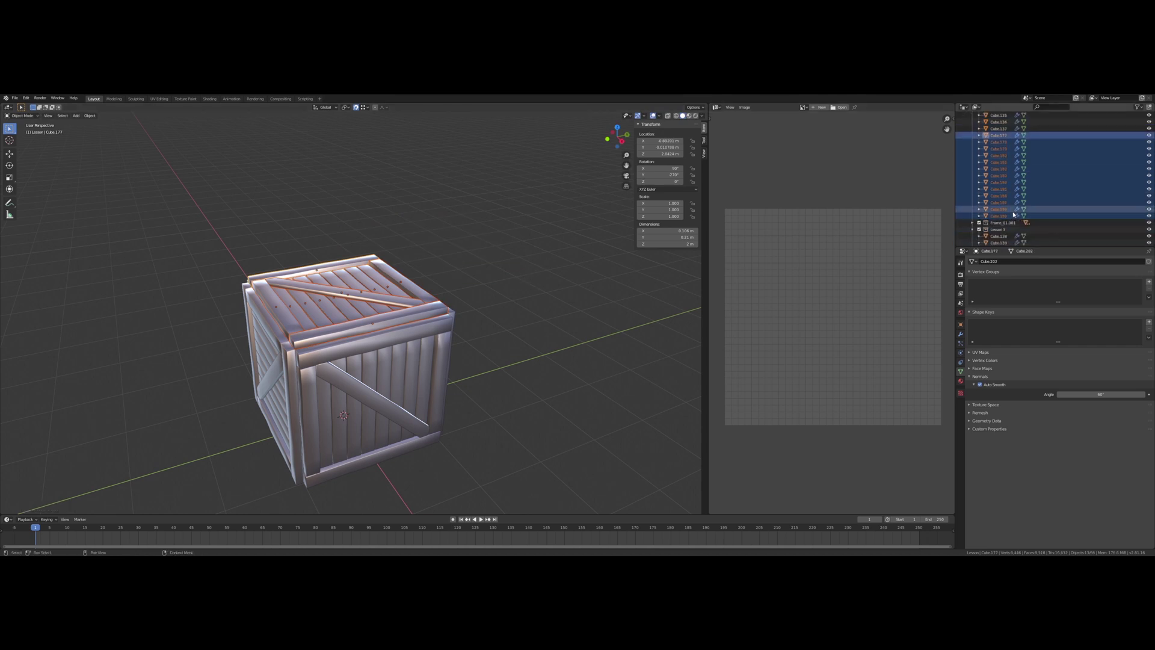
scroll(1014, 211, "down", 2)
scroll(1013, 211, "up", 3)
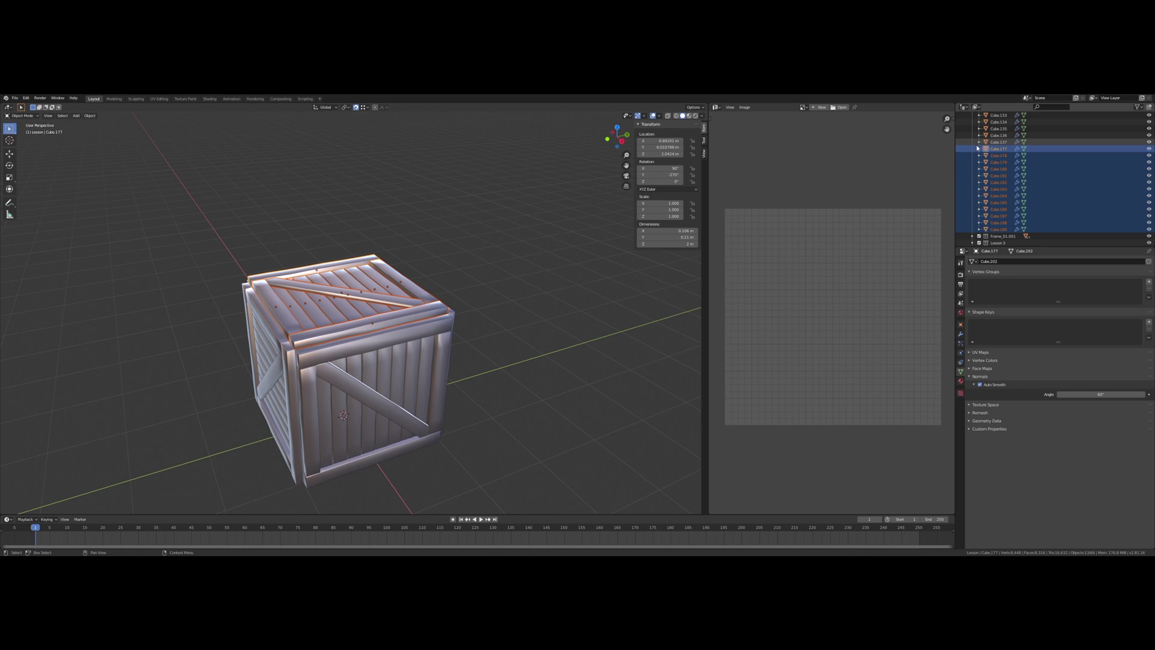
scroll(977, 148, "up", 5)
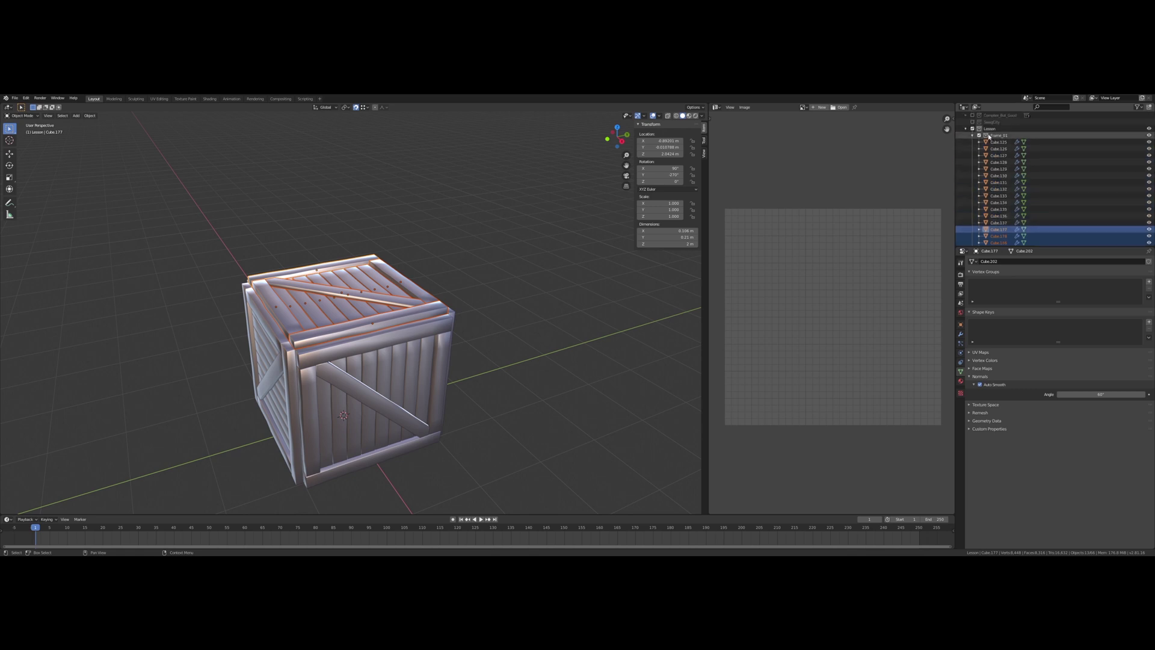
left_click(990, 129)
scroll(994, 151, "down", 1)
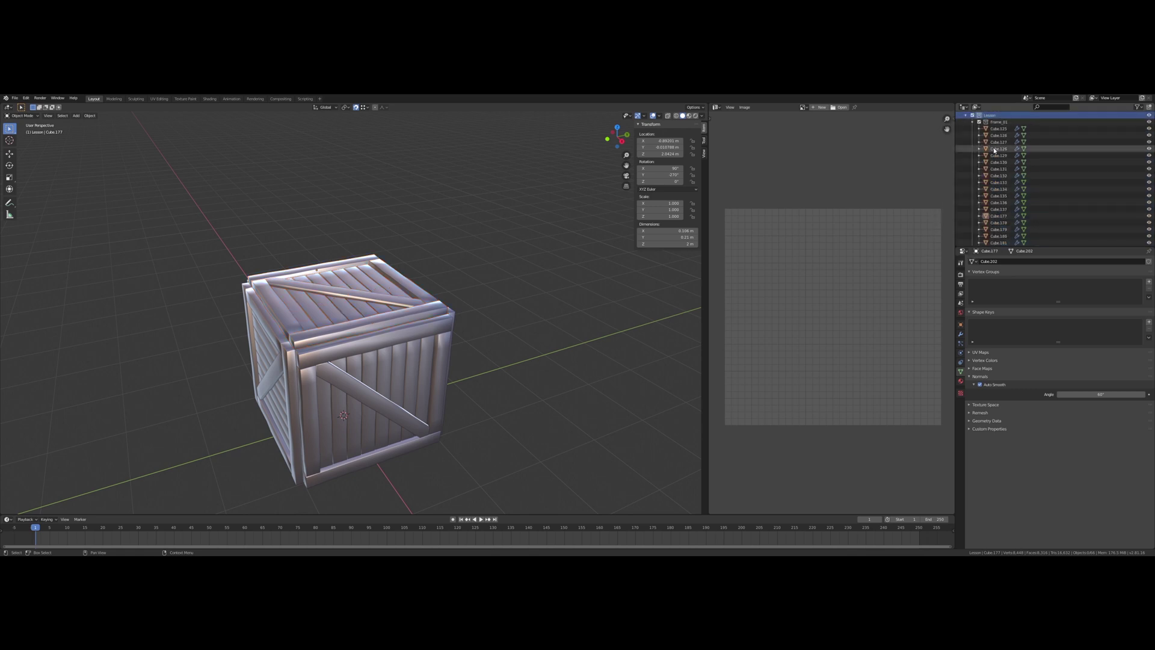
scroll(995, 151, "down", 4)
scroll(999, 163, "down", 5)
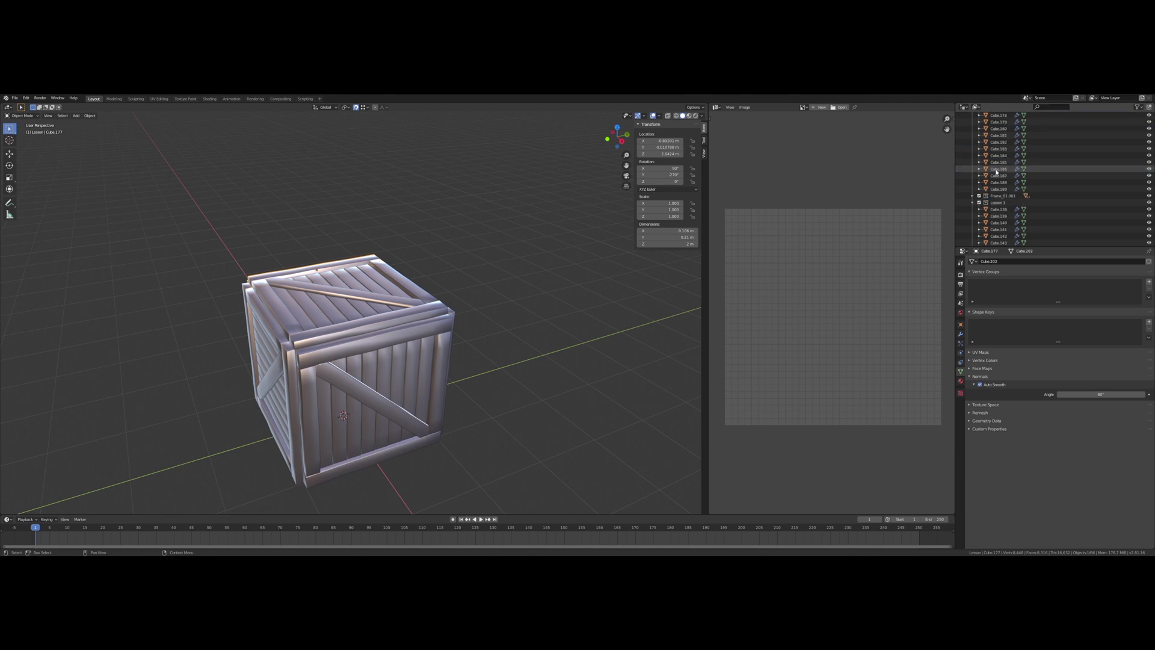
left_click(997, 183, "shift")
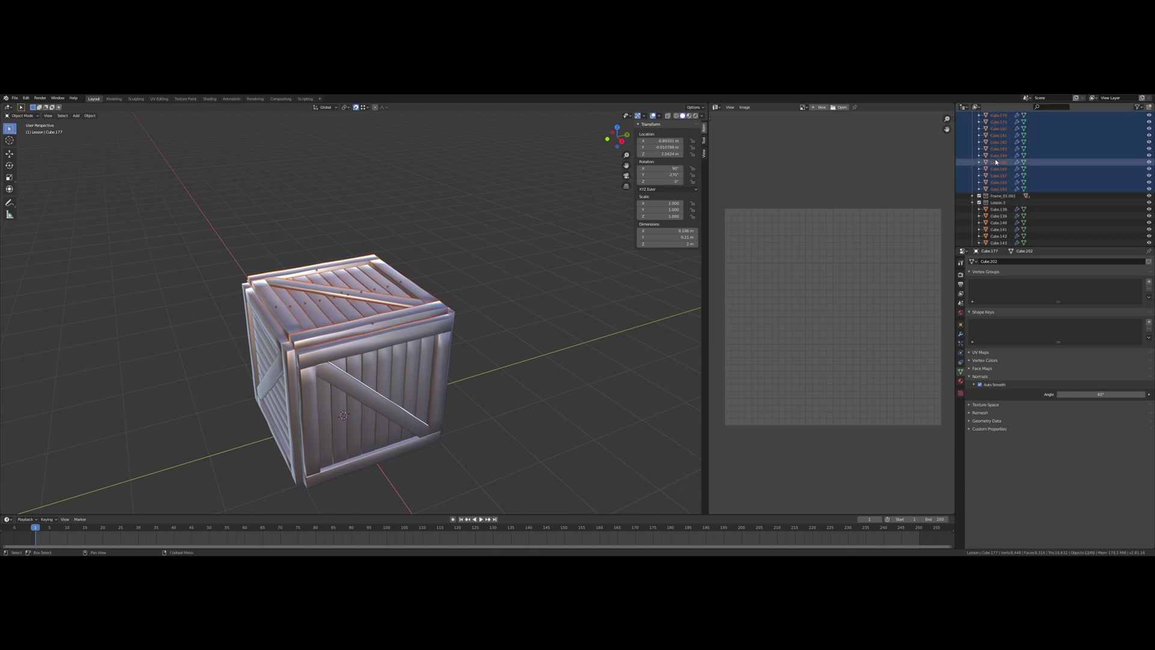
left_click_drag(995, 162, 1020, 232)
scroll(1000, 204, "down", 6)
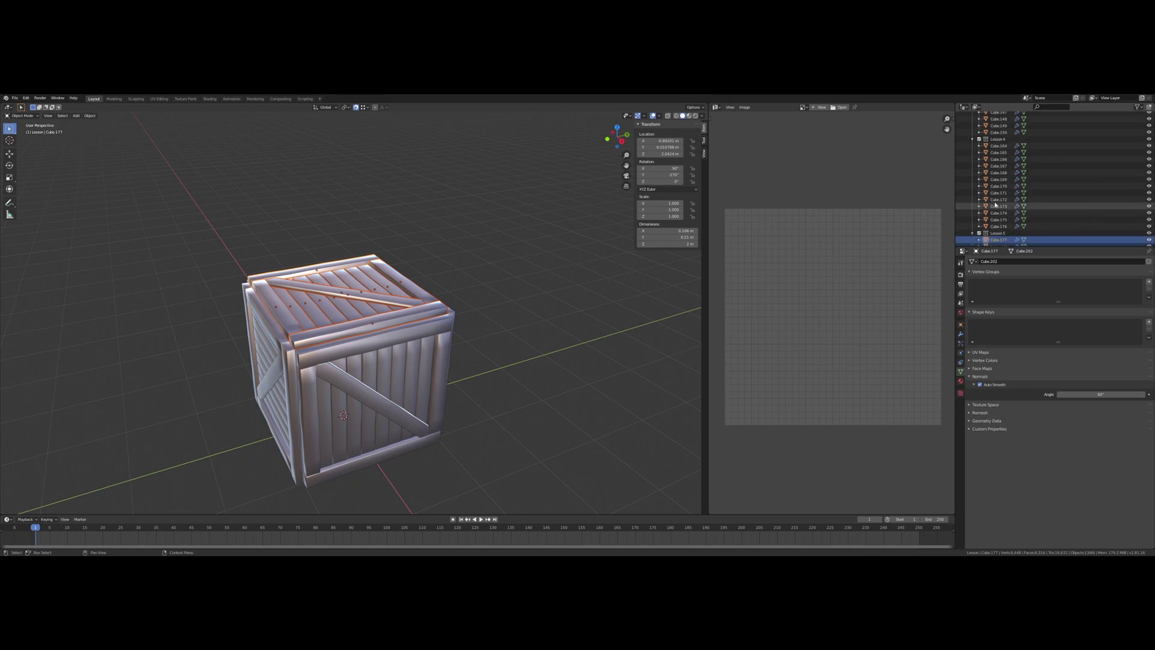
Collapse the Lesson 4, Lesson 3 and Lesson 5 collections in the outliner, making Lesson 5 the active collection.
left_click(972, 140)
scroll(972, 141, "up", 8)
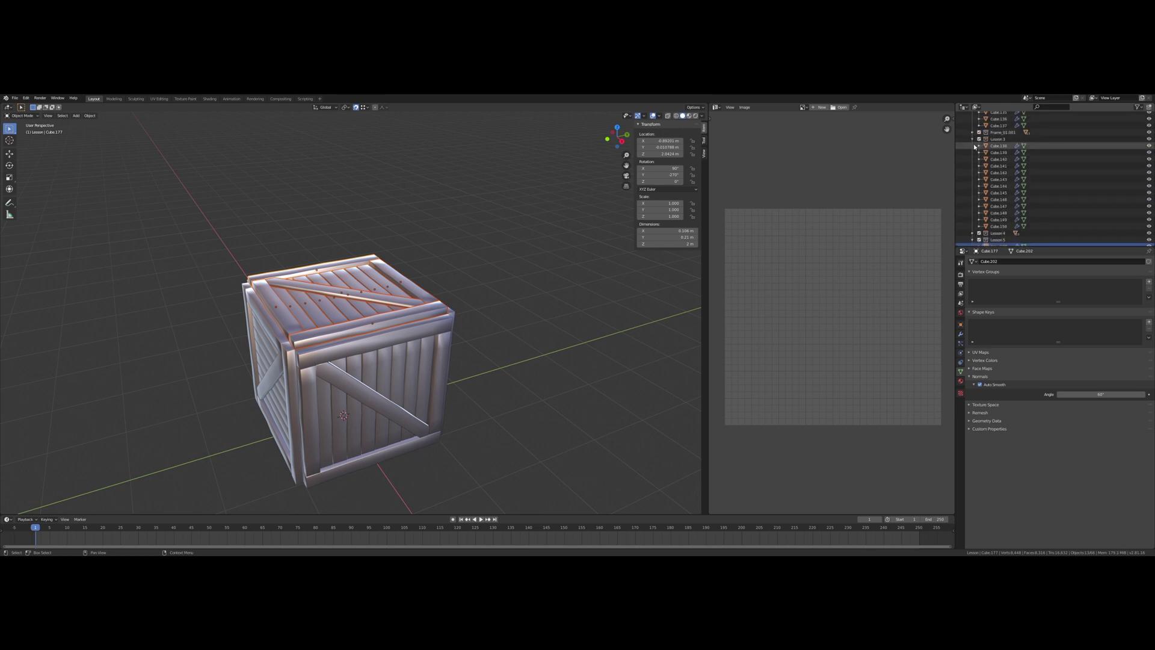
left_click(972, 154)
scroll(972, 155, "down", 1)
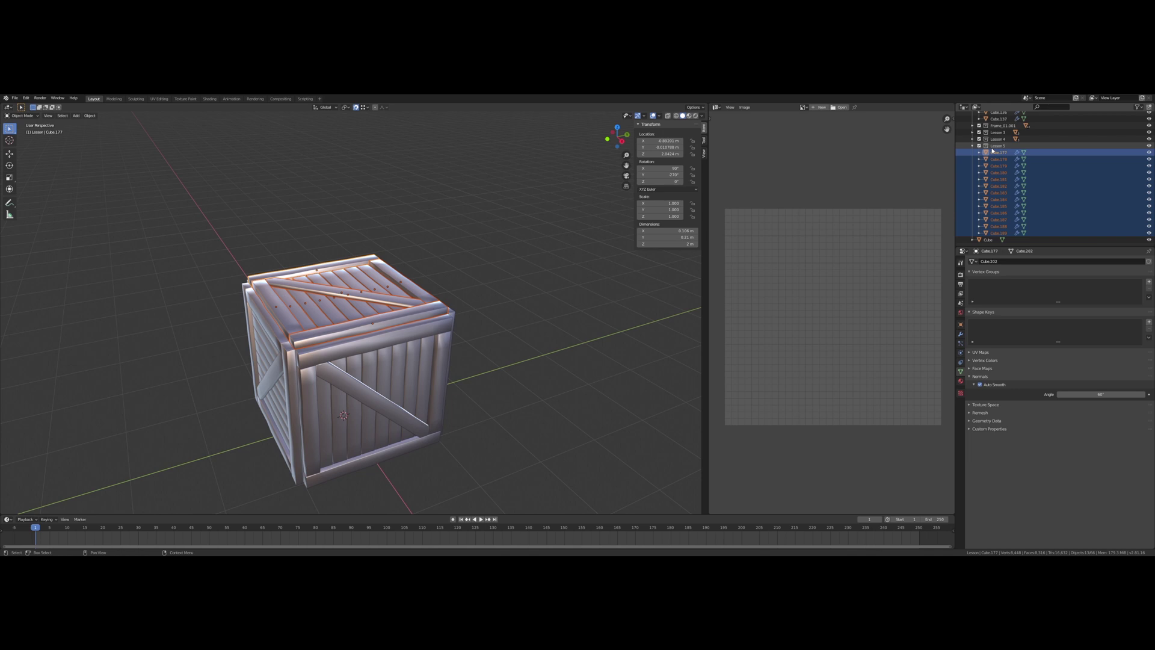
left_click(998, 145)
scroll(349, 306, "down", 1)
scroll(350, 306, "down", 1)
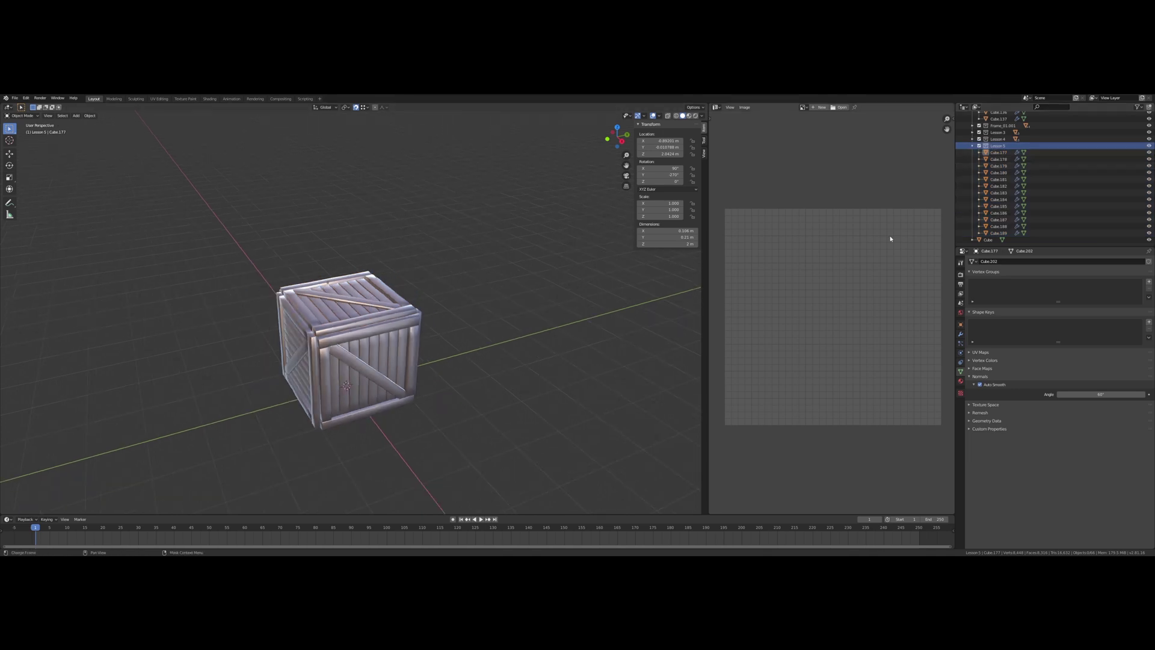
left_click(973, 145)
Duplicate the Lesson 5 collection and select all objects in the copy.
right_click(993, 233)
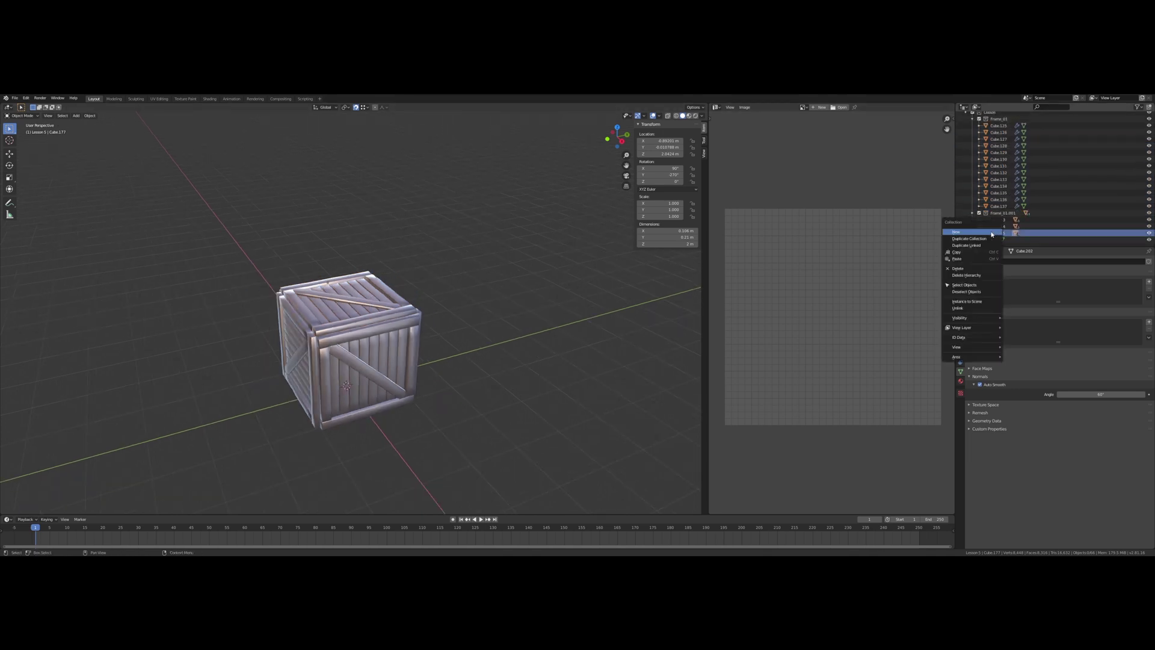
left_click(990, 234)
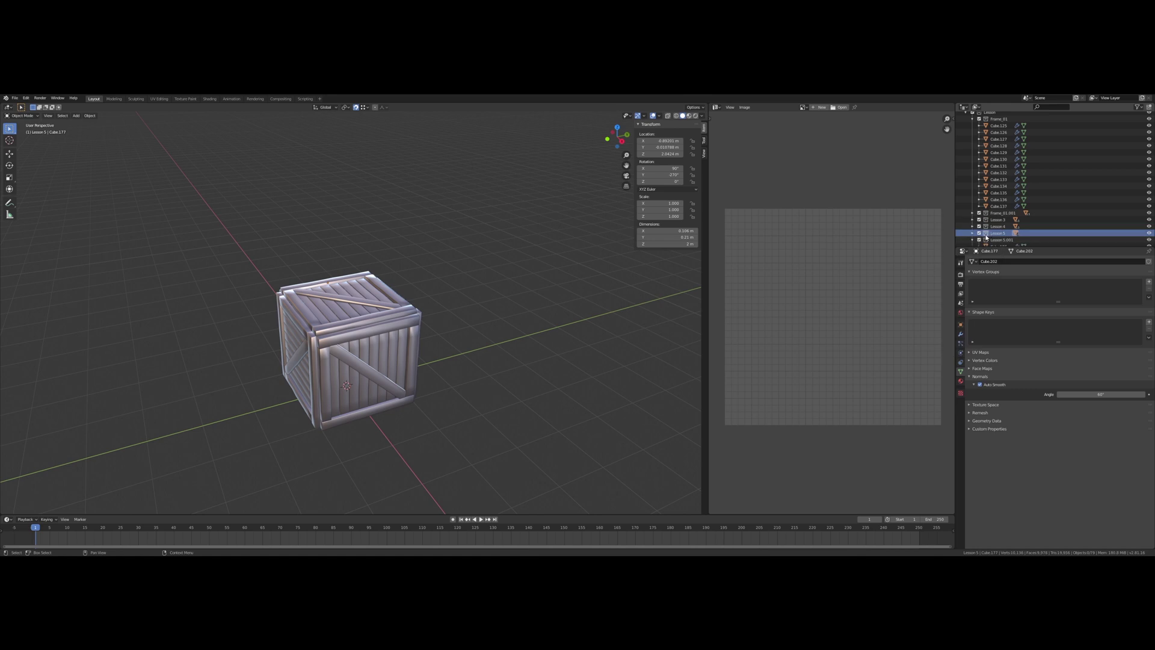
left_click(989, 240)
right_click(992, 240)
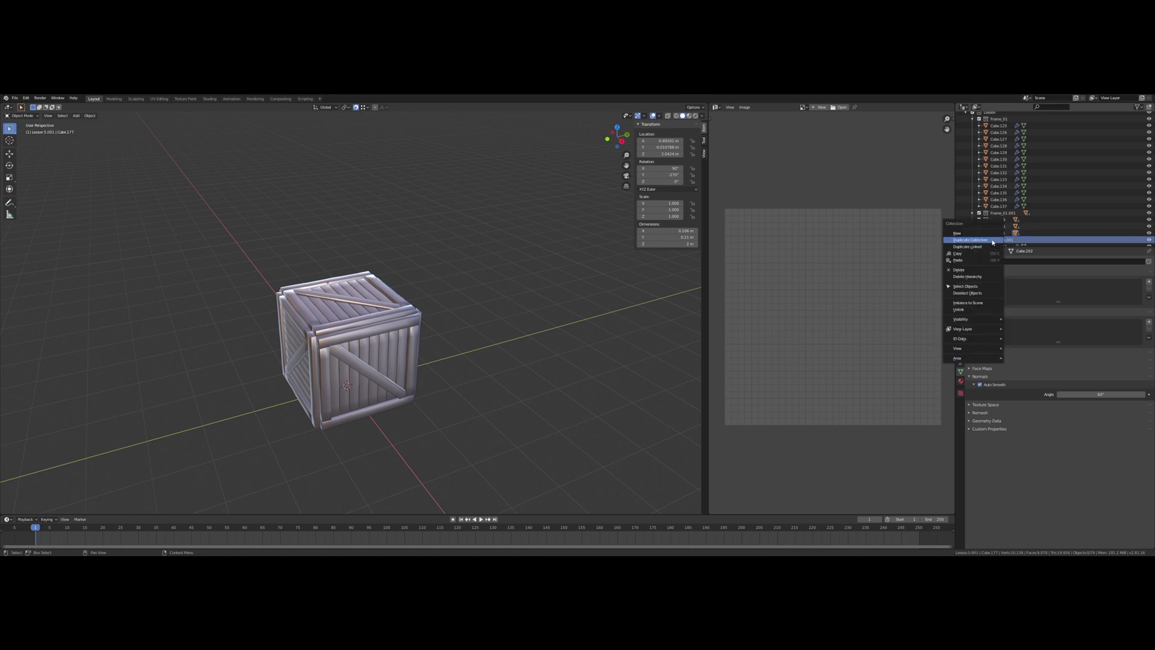
left_click(973, 288)
Move the duplicated top panel down along the Z axis until it sits below the crate.
middle_click_drag(436, 315, 447, 295)
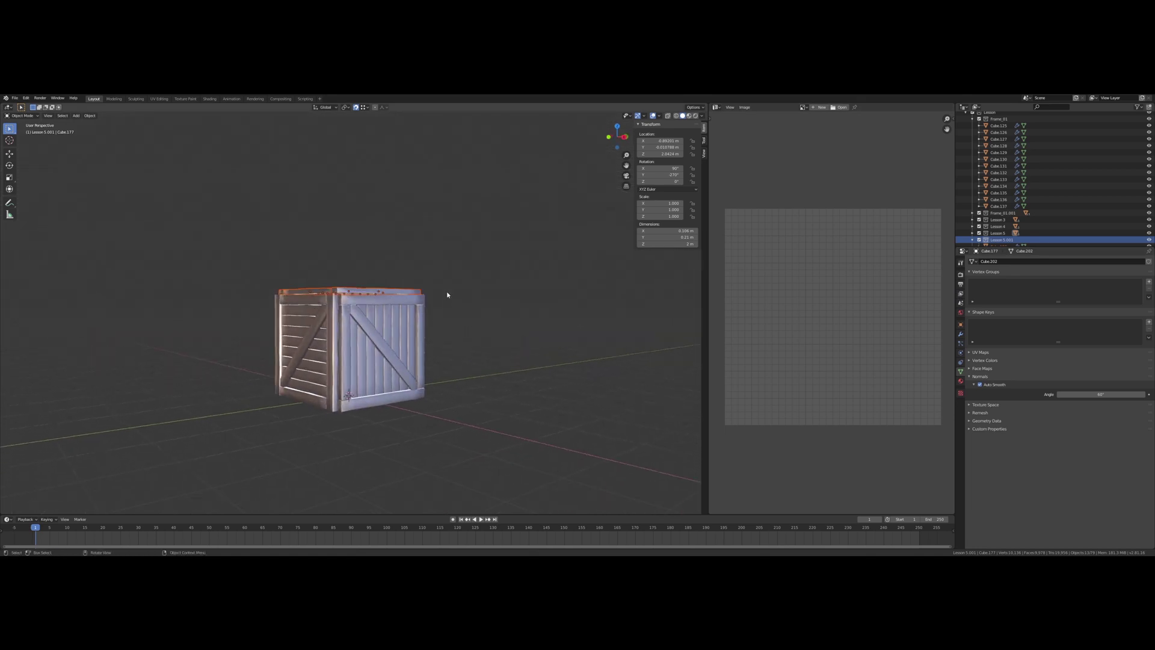
key("g")
key("z")
left_click(465, 424)
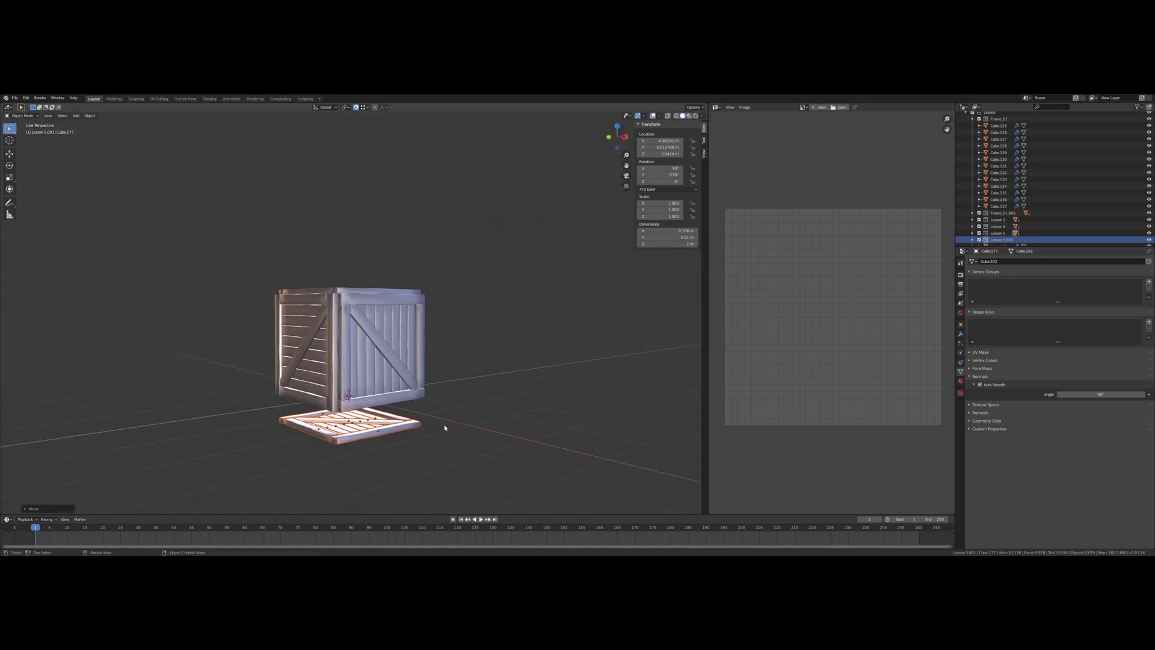
Rotate the bottom panel 180° about the X axis so its diagonal brace faces downward.
middle_click_drag(439, 433, 566, 311, "shift")
scroll(486, 299, "up", 4)
type("rx")
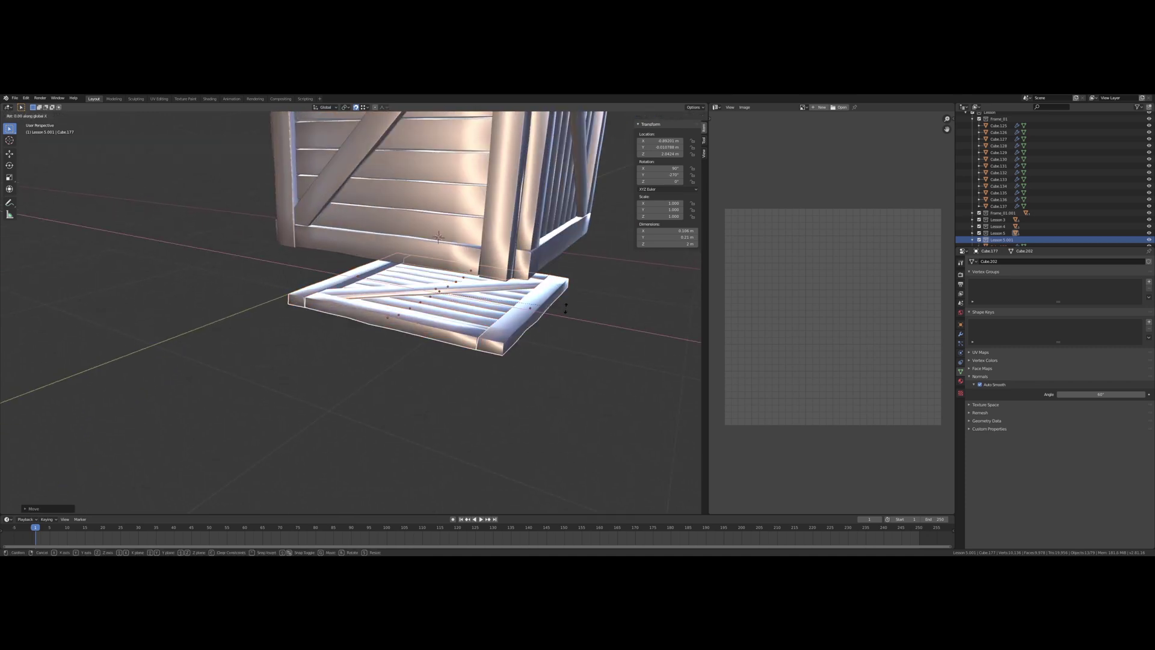
type("180")
key("Return")
middle_click_drag(566, 311, 596, 274)
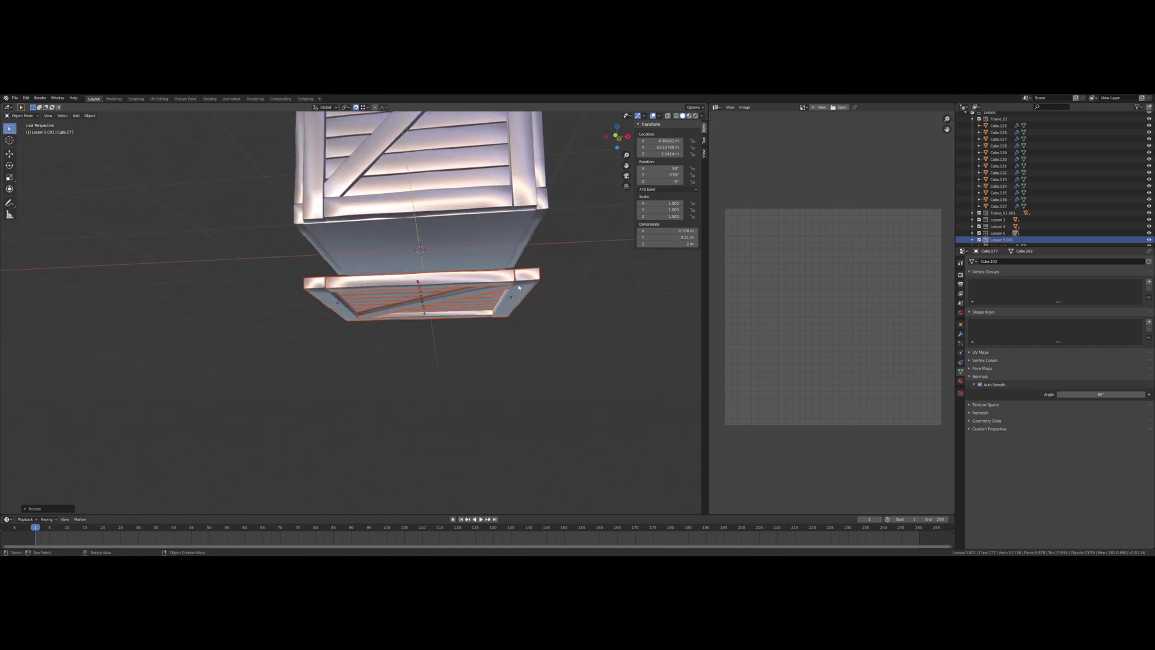
Move the bottom panel up along the Z axis to fit against the crate's underside, and check the crate from several sides.
key("g")
key("z")
left_click(540, 186)
mouse_move(559, 203)
middle_mouse_down()
mouse_move(505, 215)
mouse_move(544, 220)
middle_mouse_up()
scroll(484, 170, "down", 4)
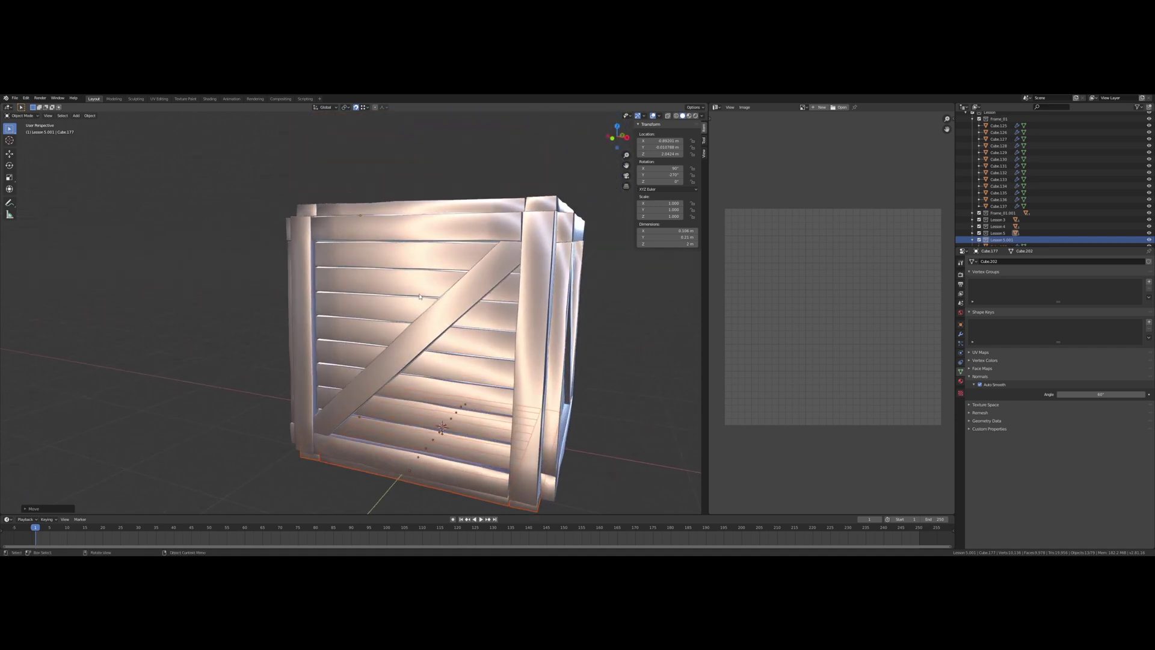
mouse_move(484, 169)
middle_mouse_down()
mouse_move(471, 295)
mouse_move(559, 301)
mouse_move(364, 287)
mouse_move(405, 242)
mouse_move(304, 288)
mouse_move(469, 255)
mouse_move(521, 251)
mouse_move(549, 271)
mouse_move(532, 283)
mouse_move(428, 288)
middle_mouse_up()
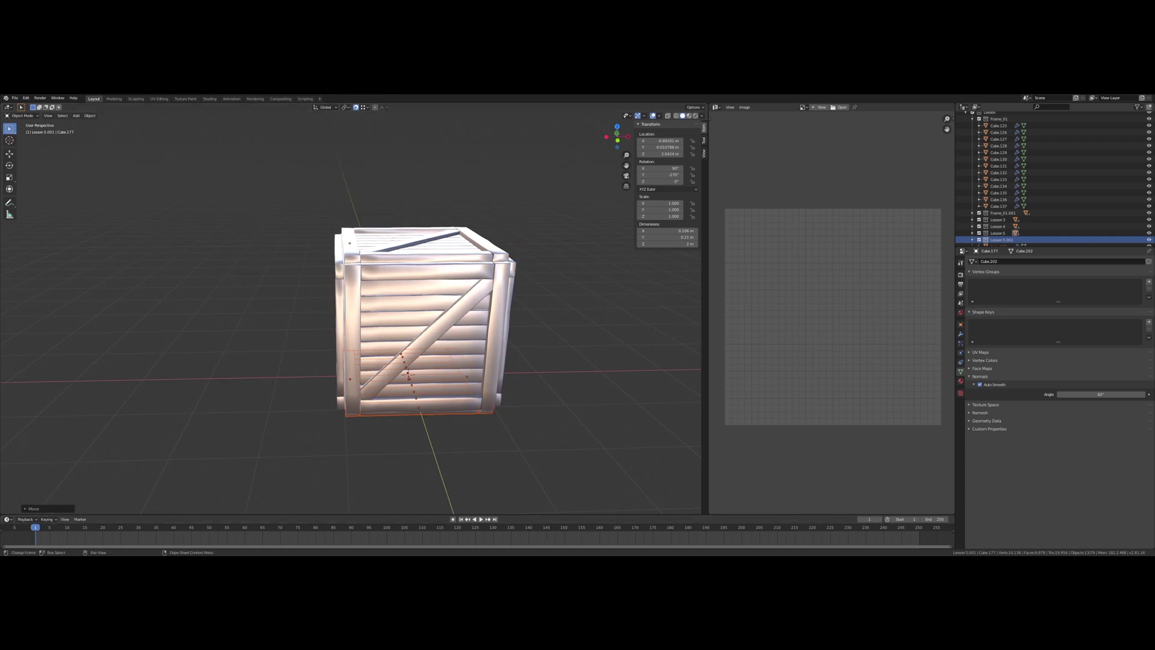
Switch to Substance Painter to view the textured wooden crate.
mouse_move(616, 561)
left_click(608, 542)
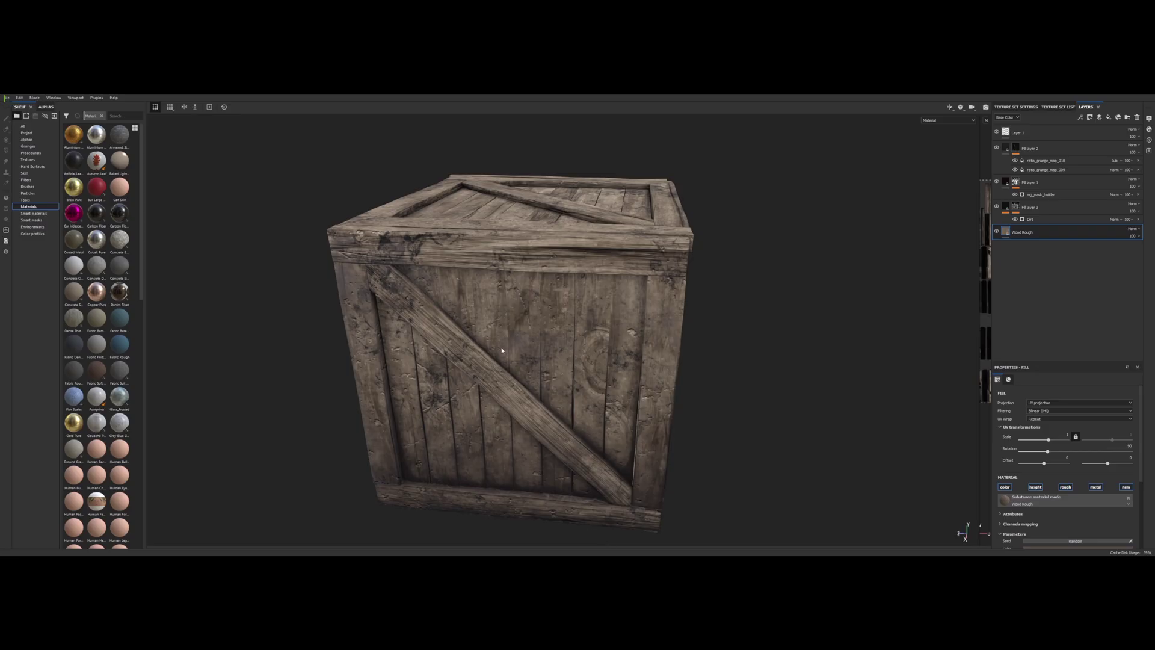
Examine the textured wooden crate from several sides, and switch back to the Blender crate scene.
mouse_move(503, 321)
left_mouse_down("alt")
mouse_move(536, 298)
mouse_move(596, 303)
mouse_move(433, 293)
left_mouse_up("alt")
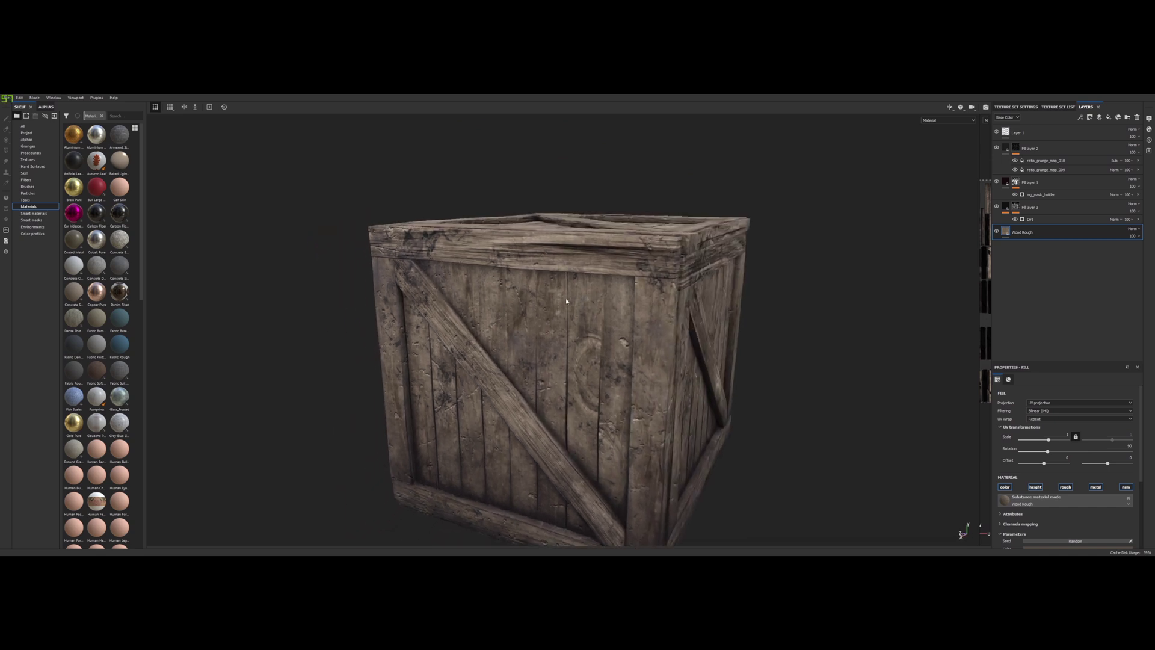
mouse_move(566, 301)
left_mouse_down("alt")
mouse_move(512, 299)
mouse_move(487, 338)
mouse_move(552, 310)
left_mouse_up("alt")
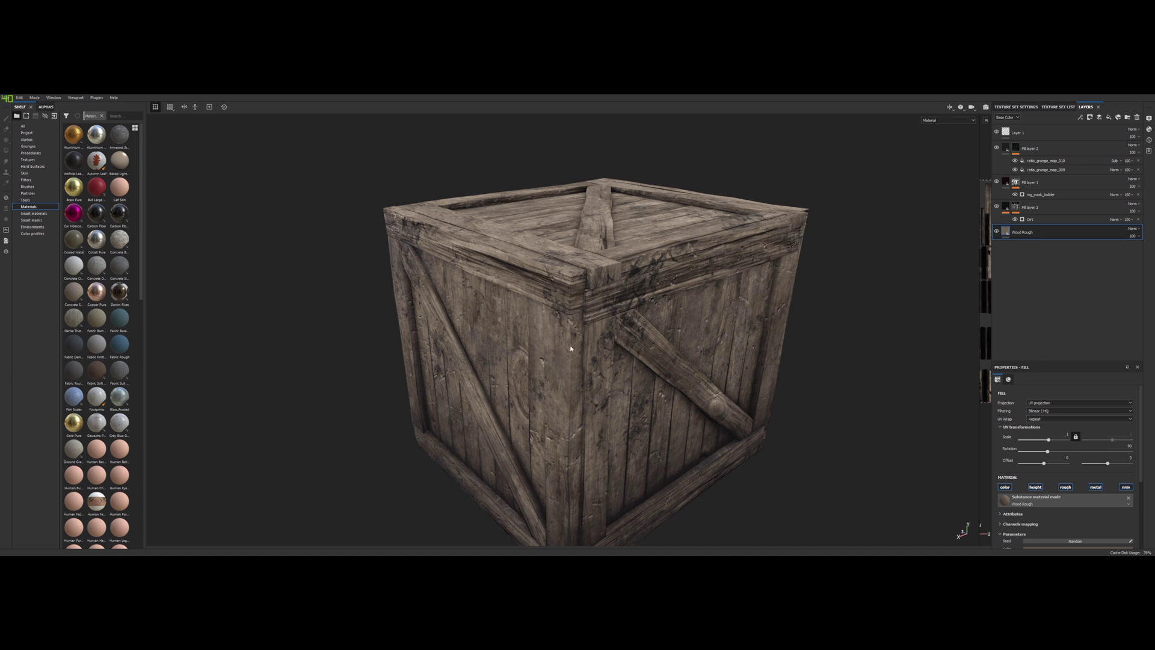
left_click_drag(566, 343, 600, 270, "alt")
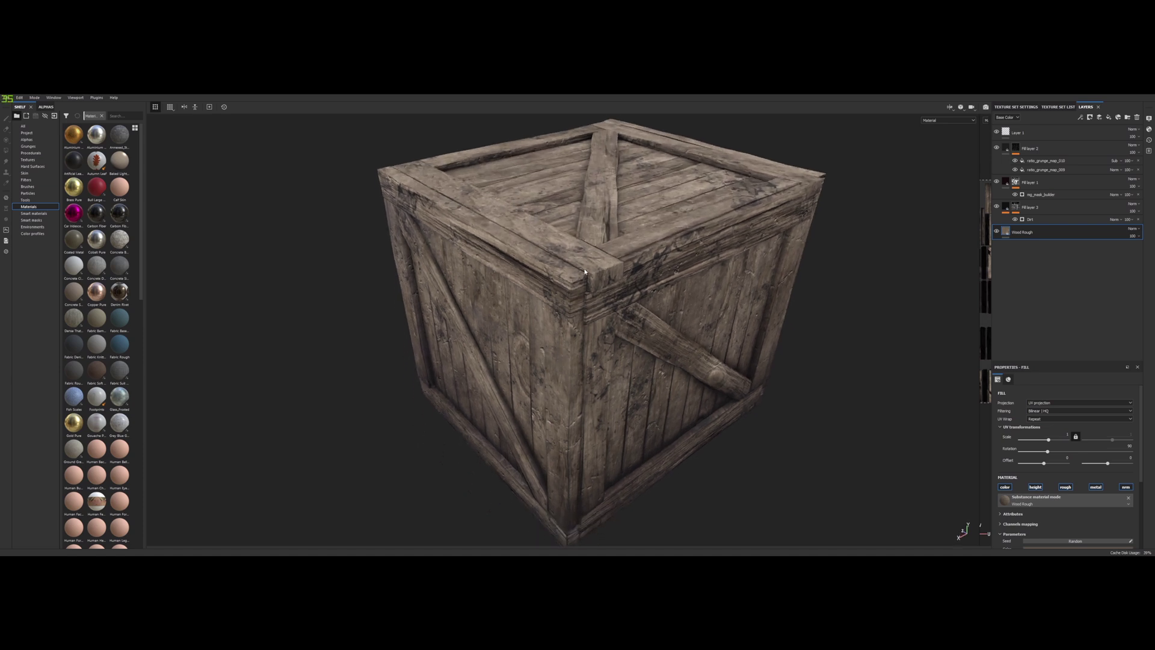
left_click_drag(570, 383, 562, 311, "alt")
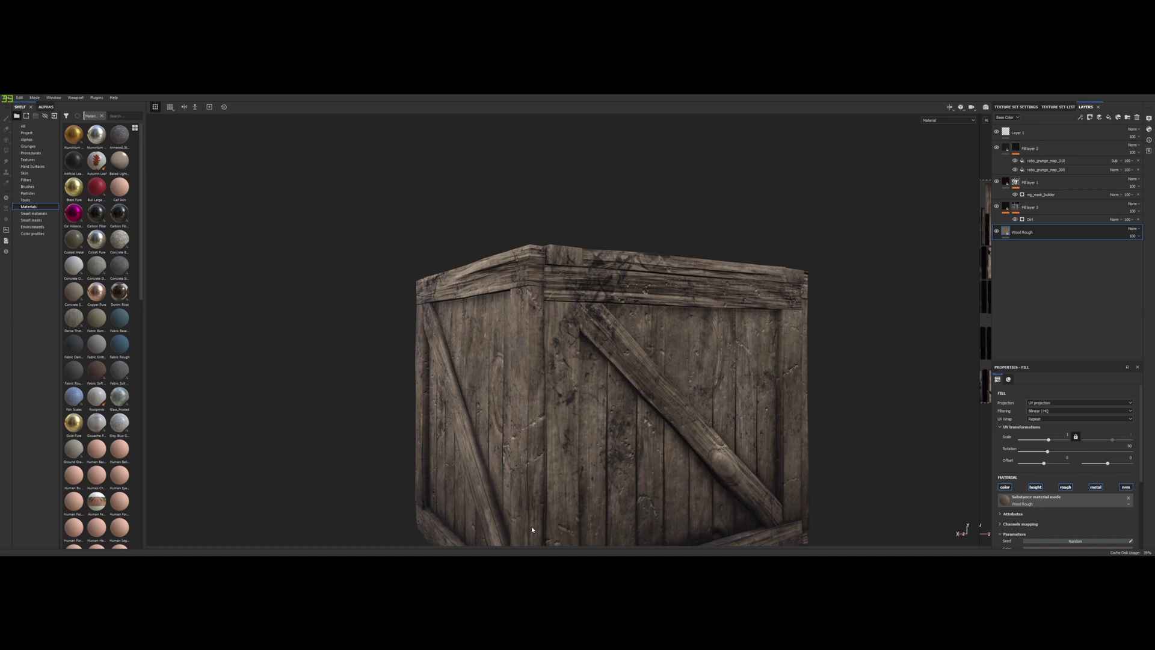
mouse_move(534, 562)
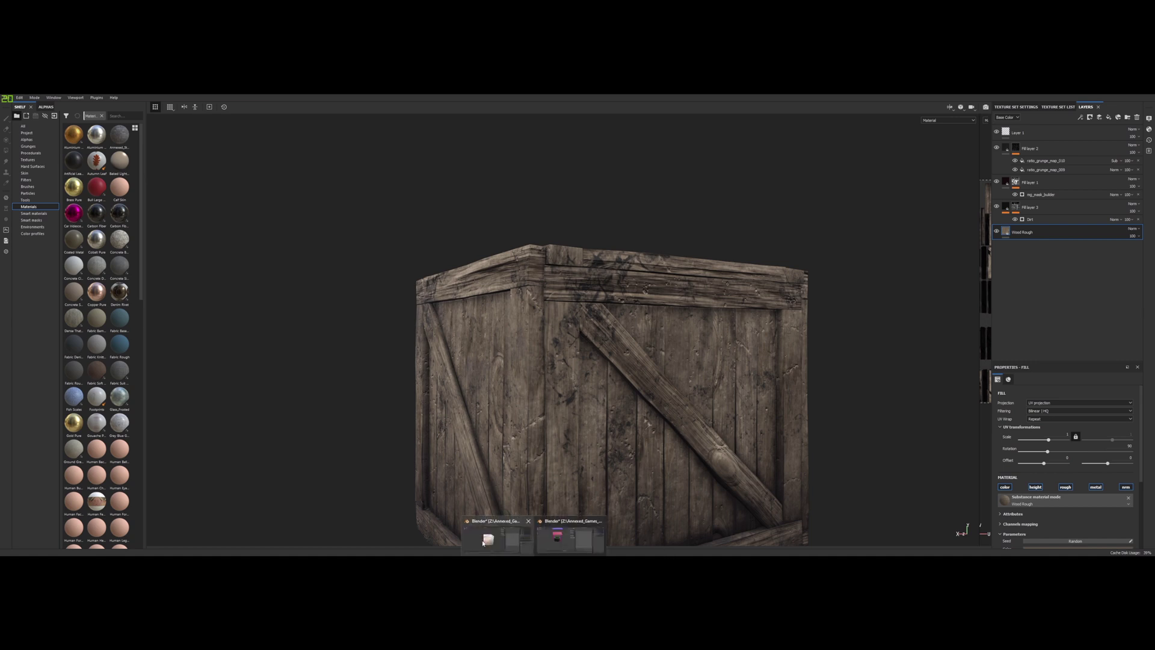
left_click(488, 540)
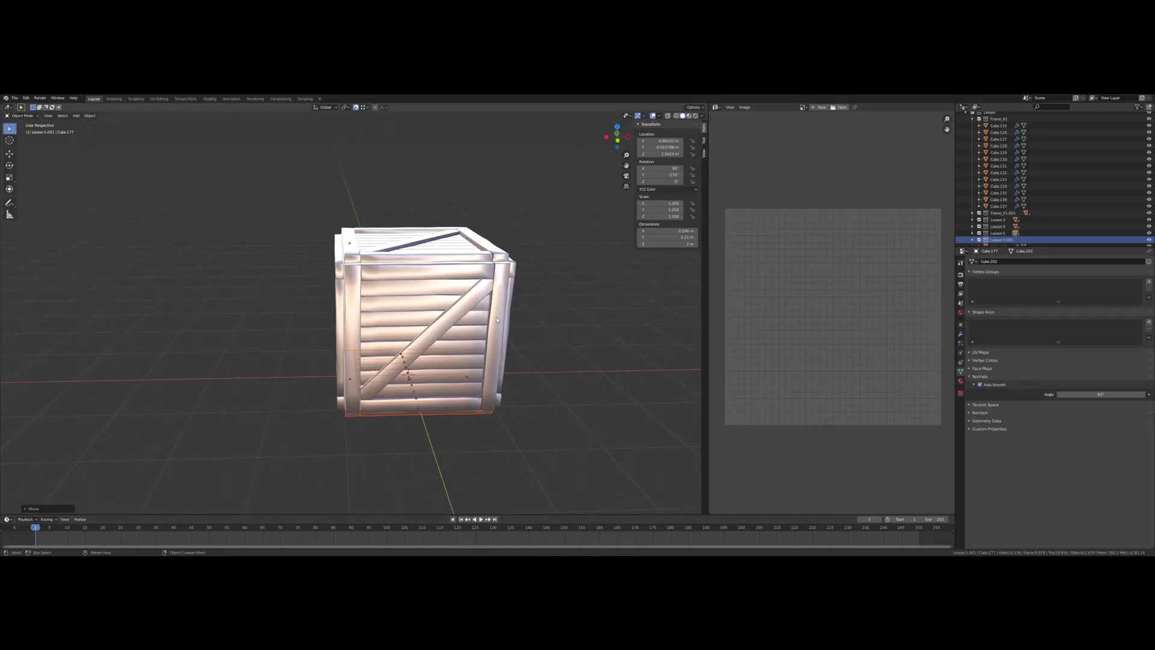
Compare the plank directions and frame boards on the crate's sides from several angles, including a right orthographic view.
middle_click_drag(497, 320, 446, 317)
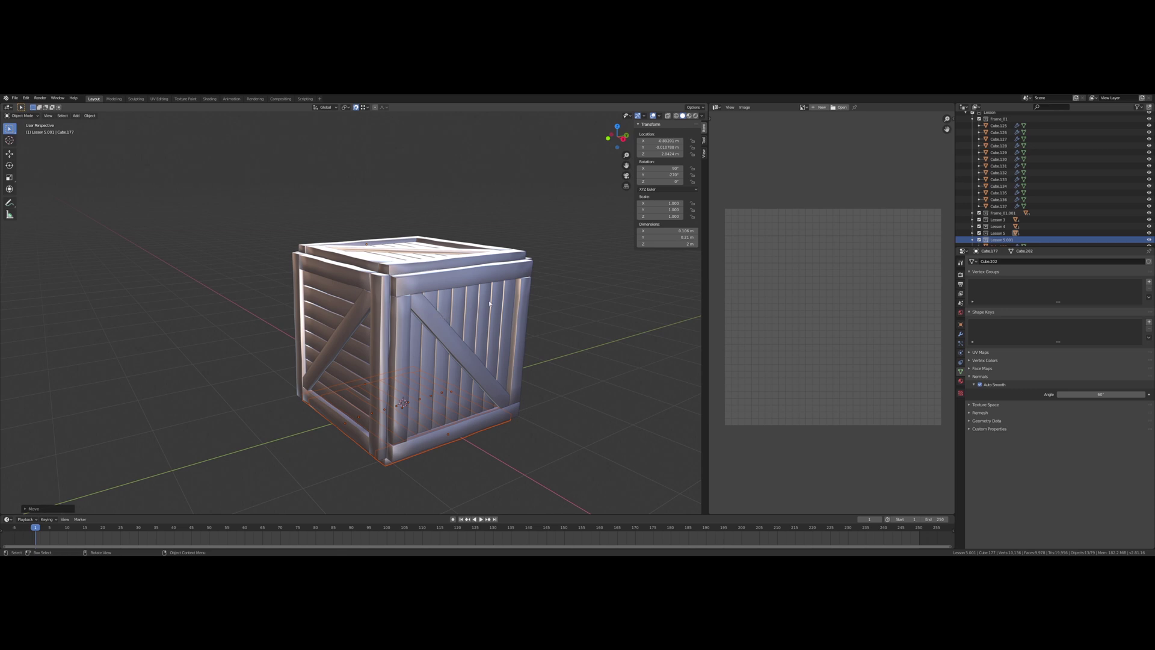
middle_click_drag(490, 303, 533, 305)
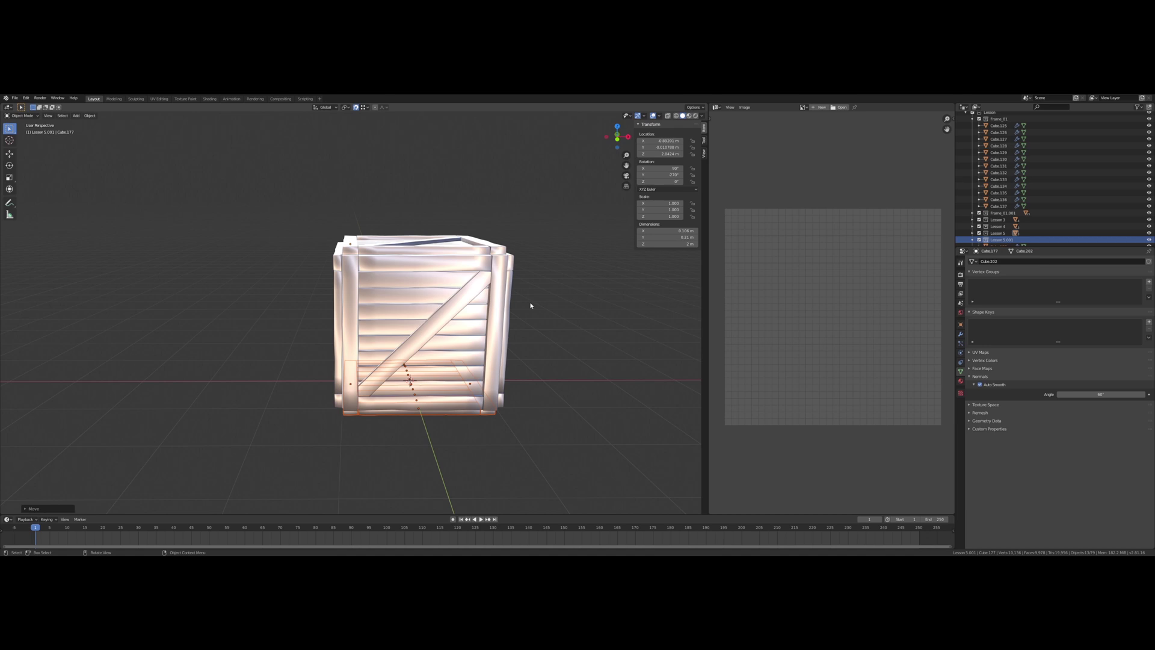
key("KP_3")
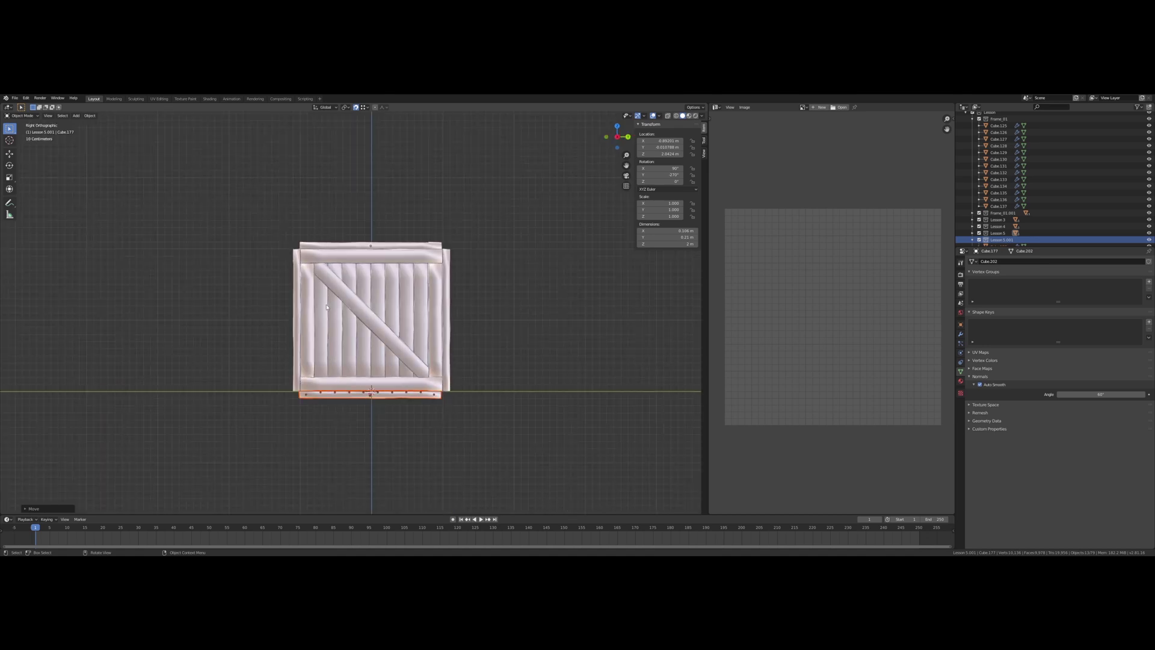
middle_click_drag(371, 310, 457, 328)
left_click(412, 316)
scroll(460, 329, "up", 2)
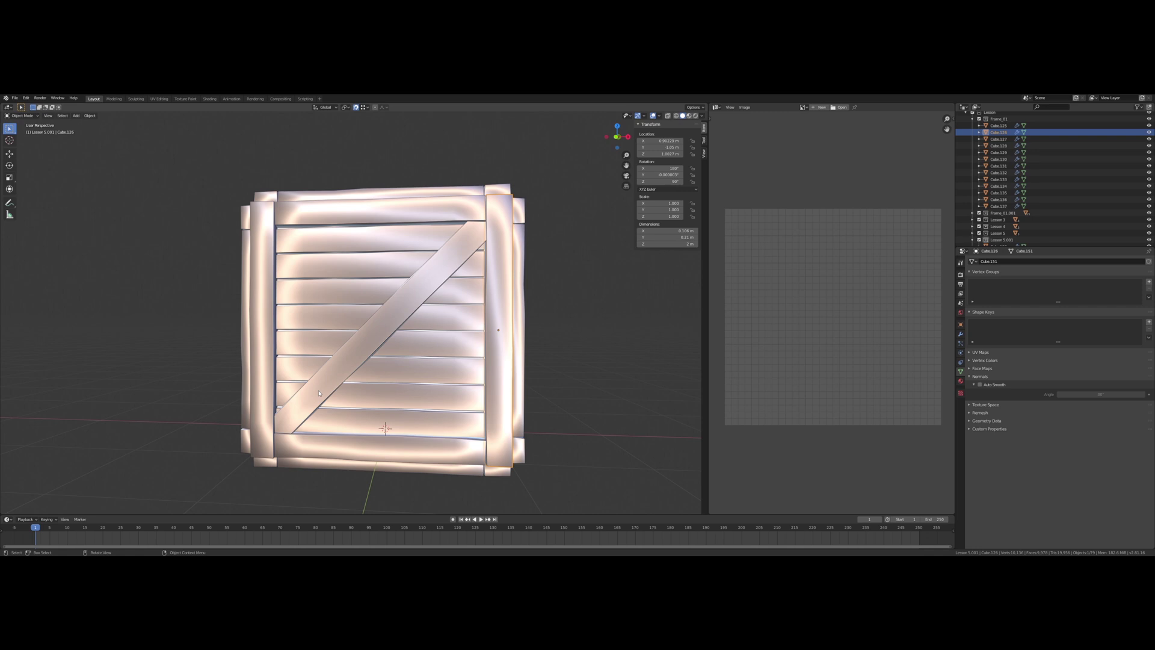
middle_click_drag(444, 364, 409, 354)
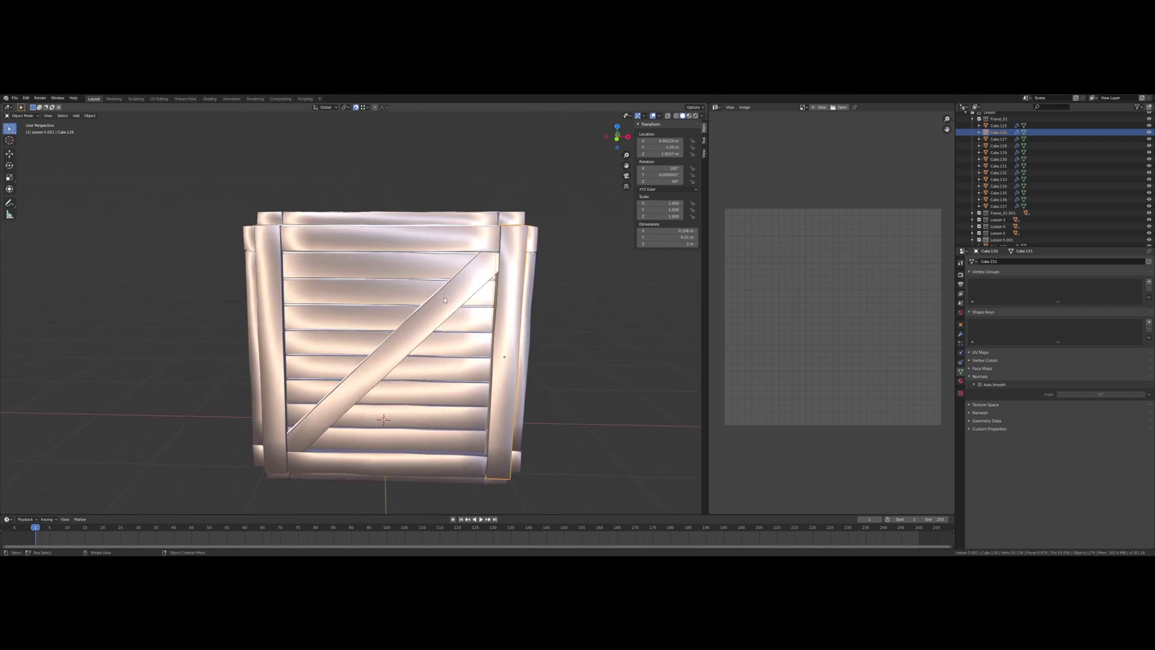
middle_click_drag(445, 311, 404, 333)
middle_click_drag(442, 277, 416, 272)
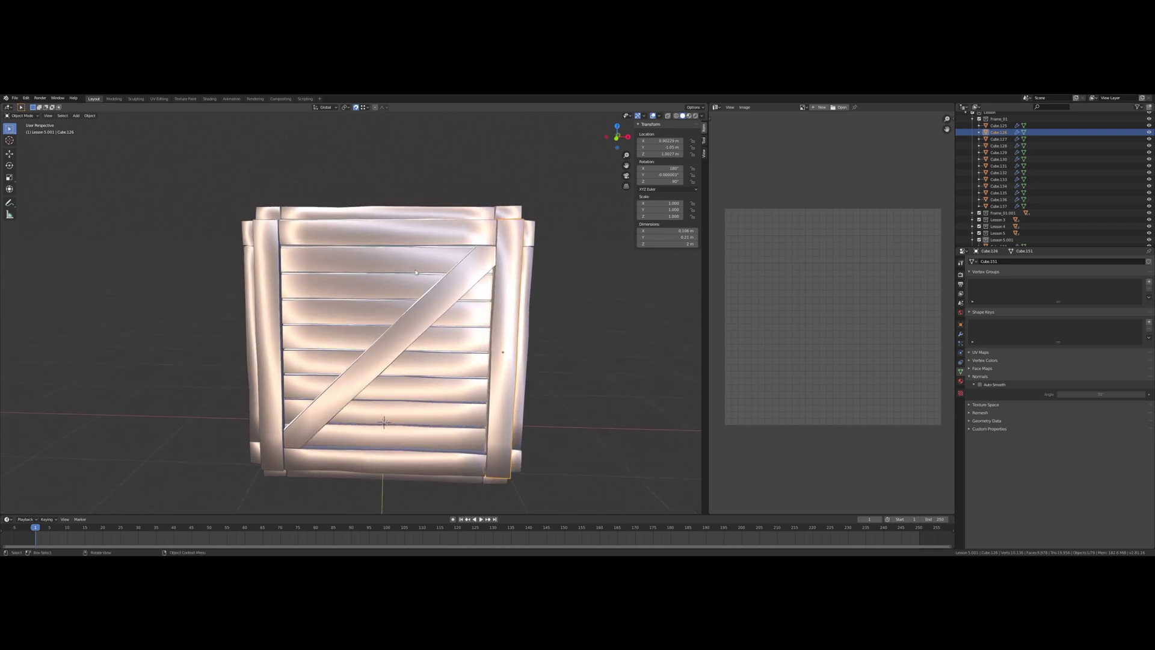
Select all the horizontal inner planks of the crate's front panel and rotate them 90° about the Y axis.
left_click(352, 284)
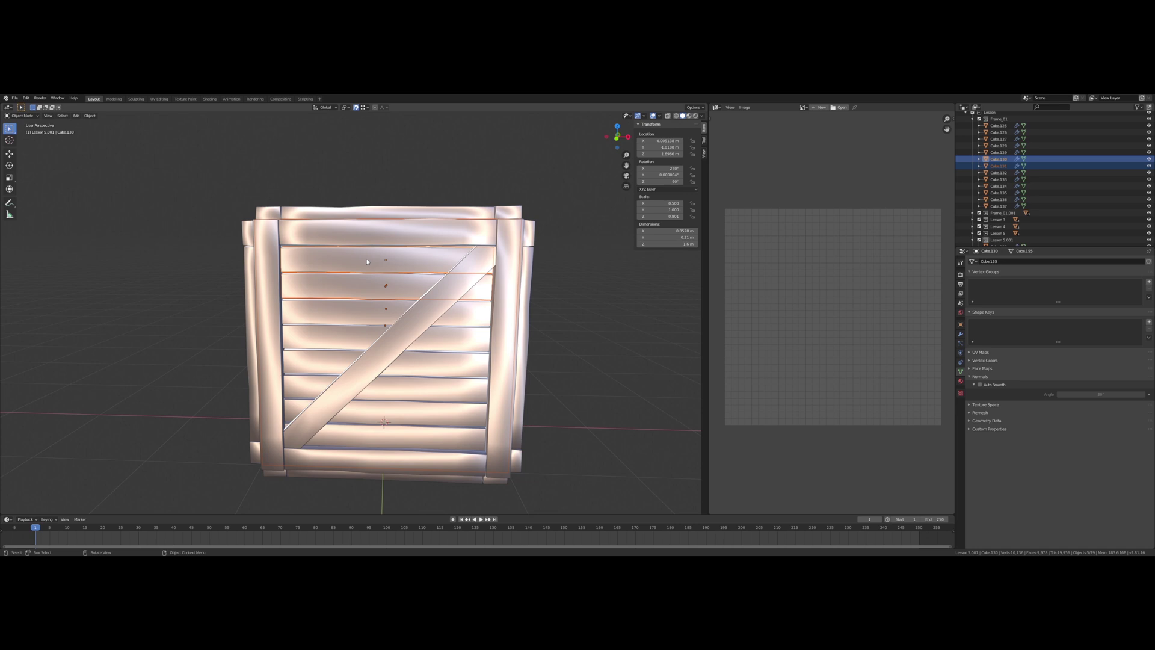
left_click(357, 298, "shift")
left_click(352, 325, "shift")
left_click(340, 352, "shift")
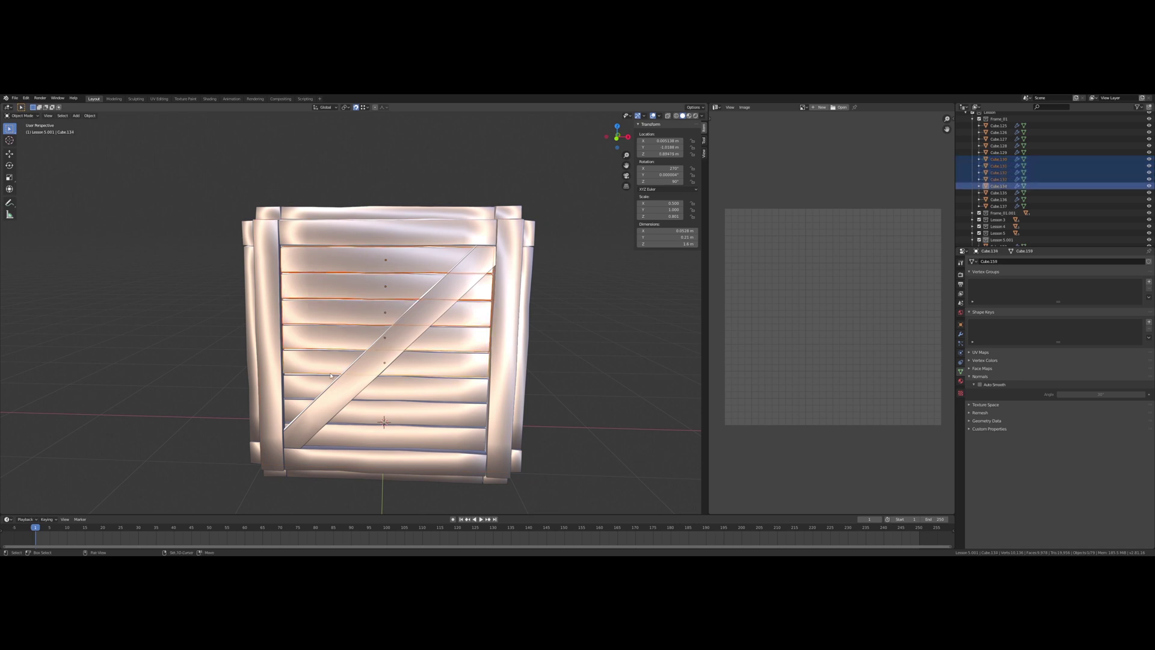
left_click(349, 399, "shift")
left_click(371, 448, "shift")
left_click(386, 446, "shift")
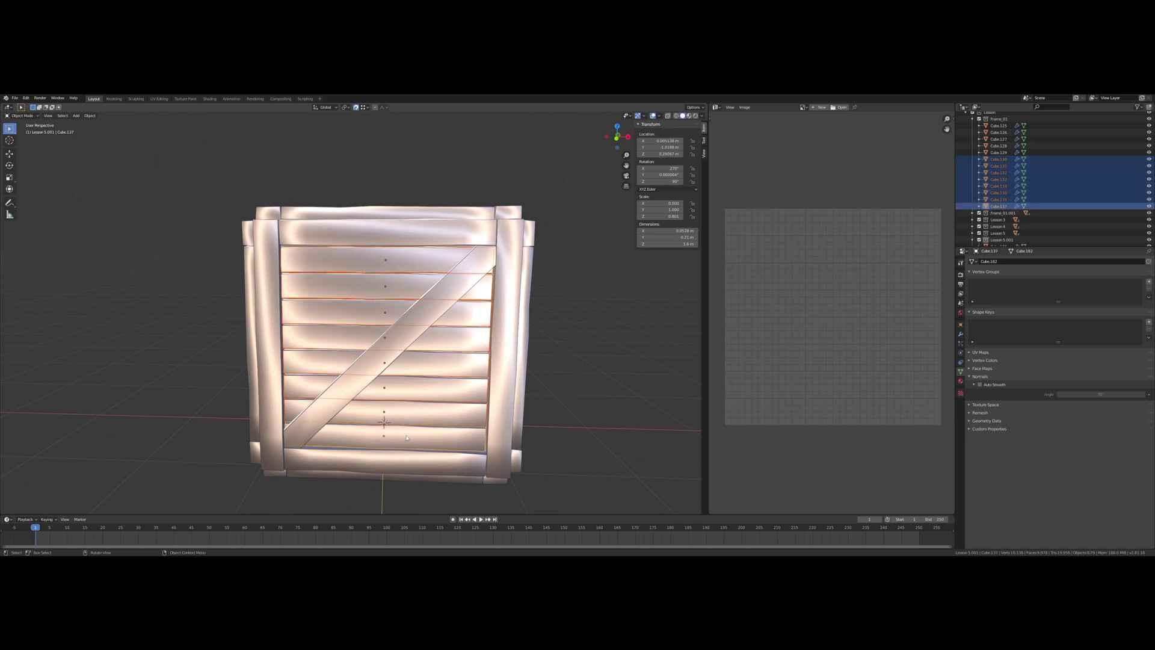
middle_click_drag(475, 405, 485, 401)
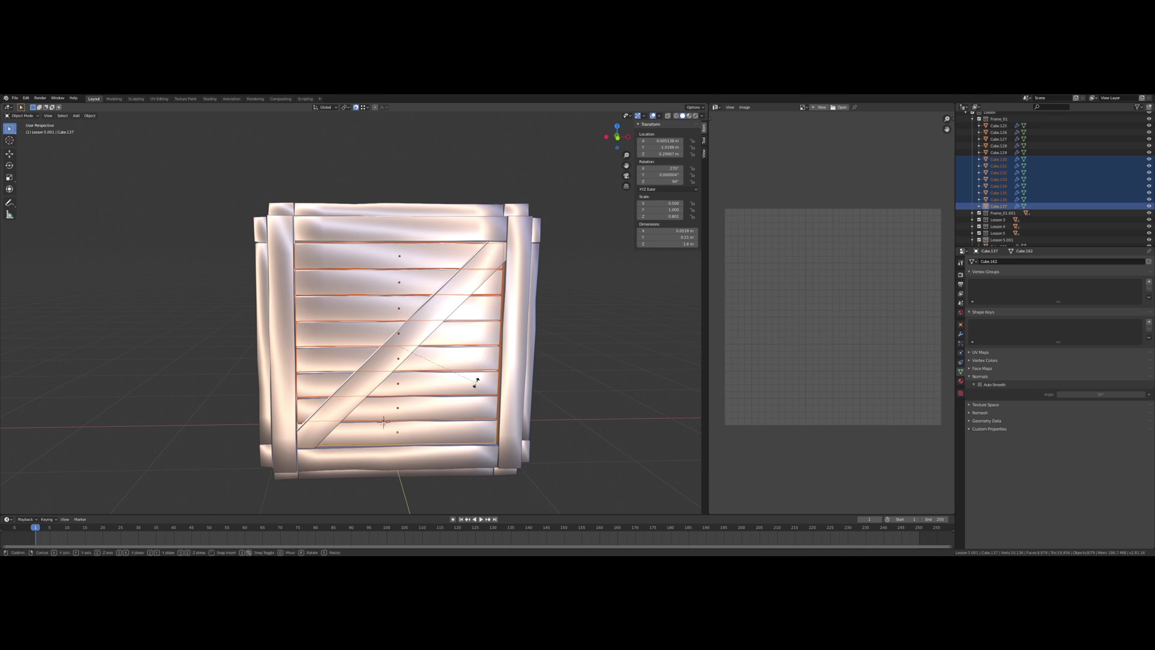
type("90")
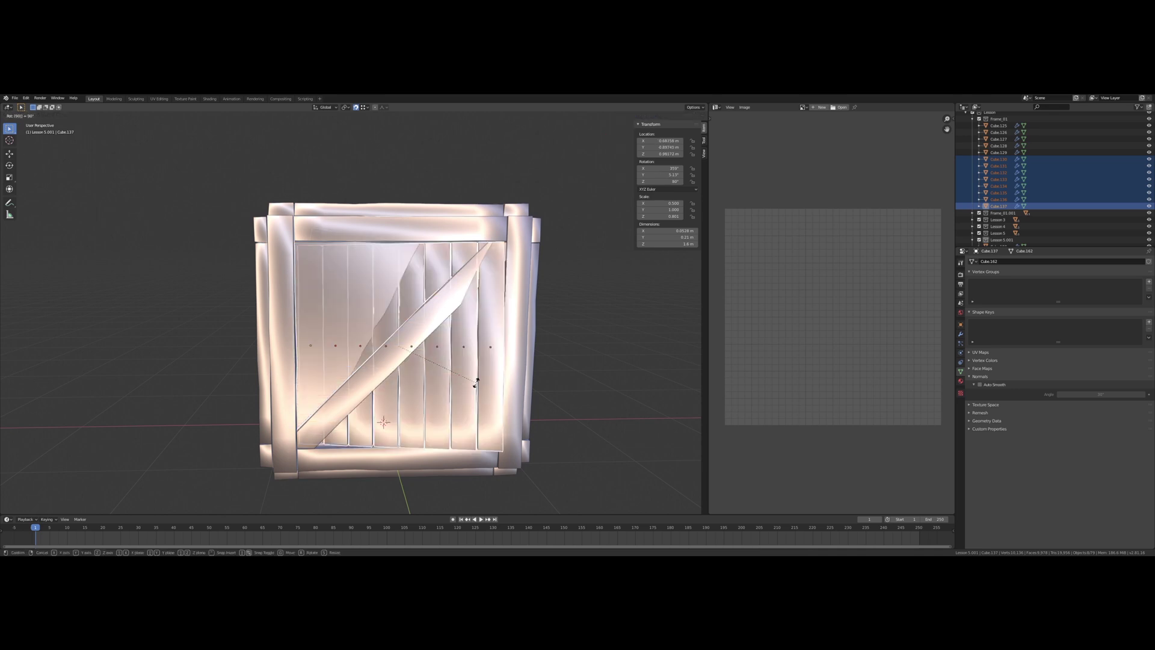
key("Escape")
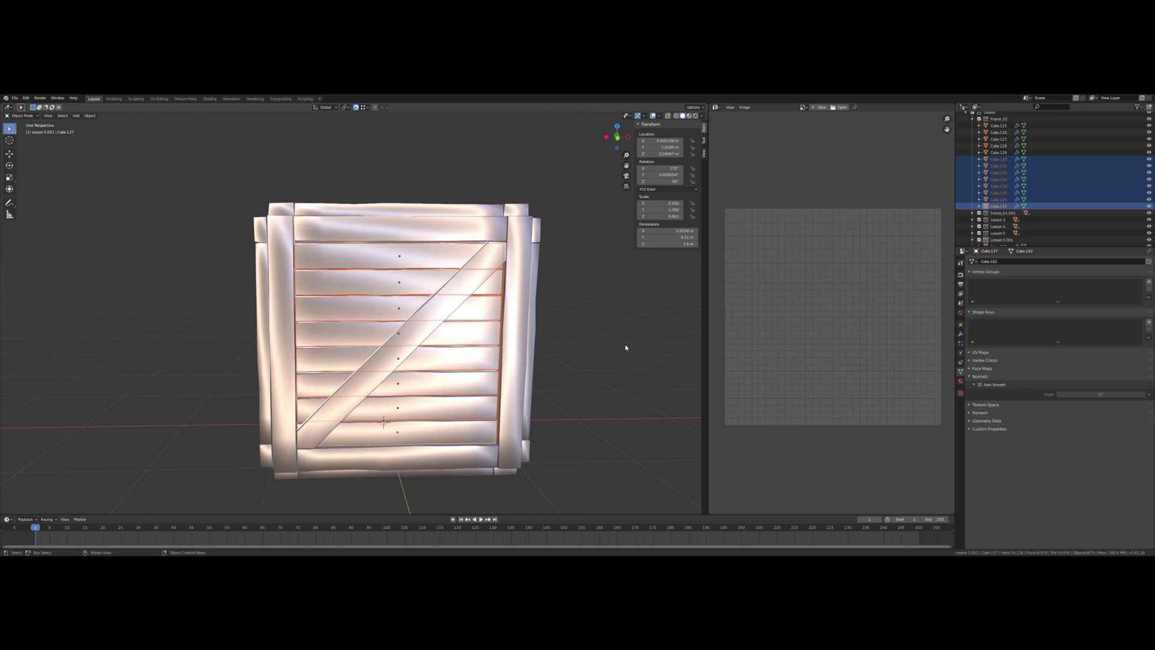
type("ry90")
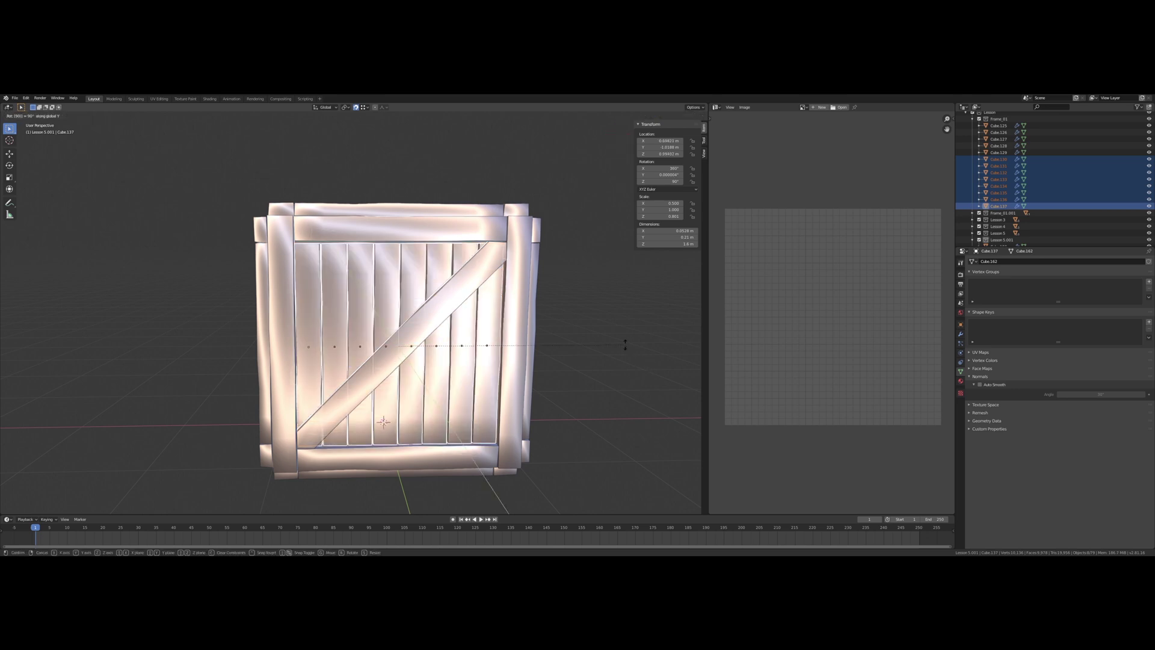
key("Return")
Inspect the vertical planks in the front panel up close and compare them with the neighbouring sides.
middle_click_drag(561, 304, 380, 315)
scroll(343, 288, "up", 2)
scroll(343, 288, "up", 5)
scroll(334, 286, "down", 5)
middle_click_drag(476, 354, 501, 358)
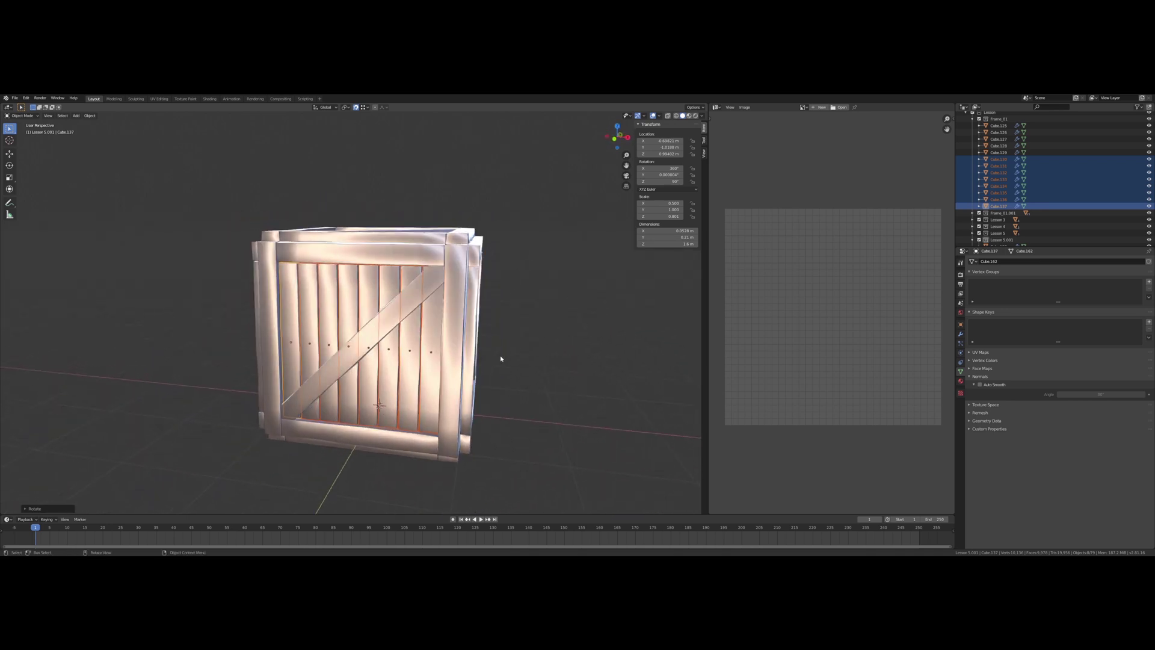
middle_click_drag(373, 327, 470, 331)
scroll(481, 332, "up", 2)
middle_click_drag(566, 337, 480, 310)
scroll(476, 314, "down", 1)
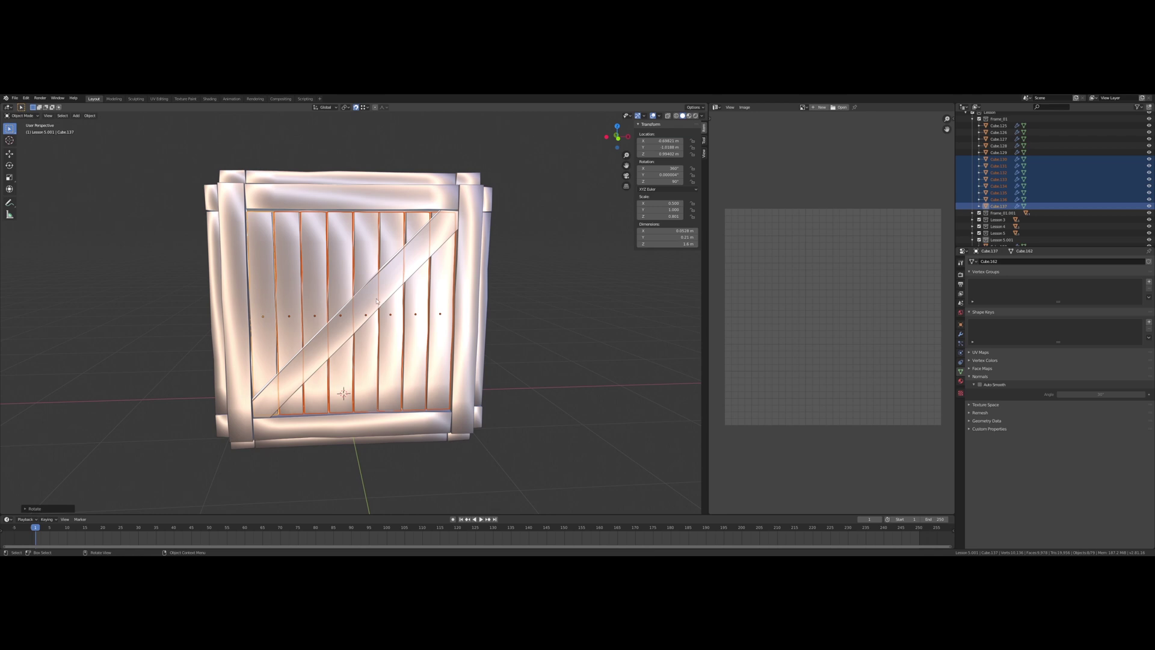
middle_click_drag(348, 296, 378, 281)
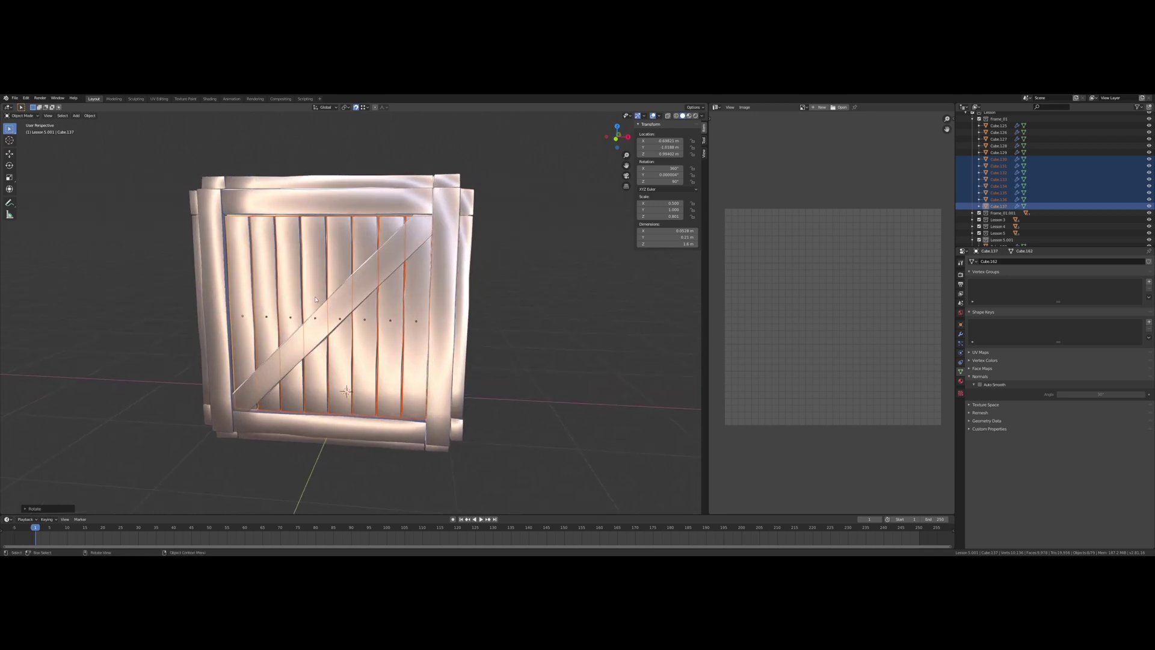
middle_click_drag(424, 230, 348, 241)
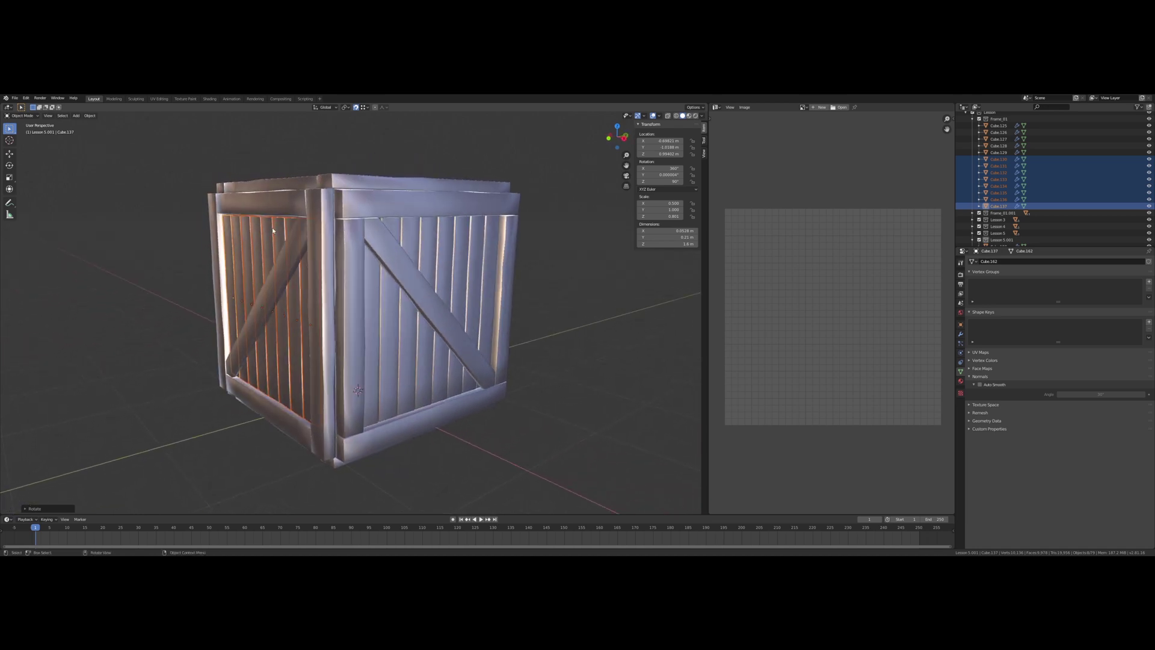
middle_click_drag(272, 230, 353, 270)
scroll(361, 261, "up", 3)
scroll(361, 261, "up", 2)
scroll(361, 262, "down", 3)
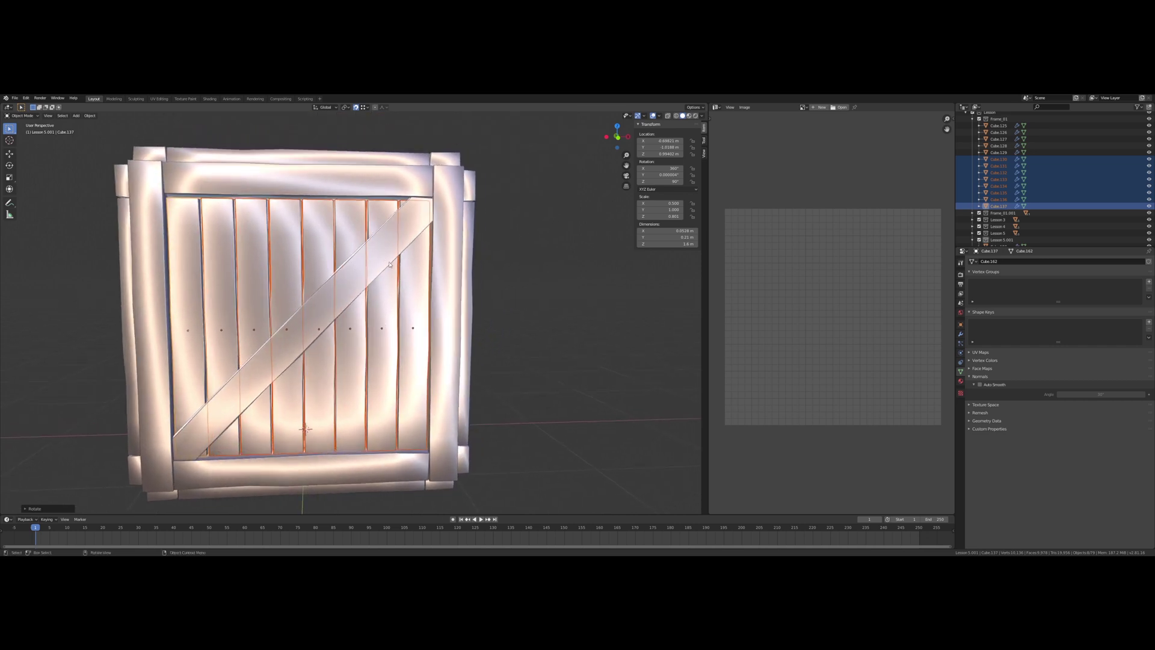
middle_click_drag(406, 264, 435, 312)
Select the four frame boards of the crate's front panel and rotate them 90° about the Y axis.
left_click(435, 312)
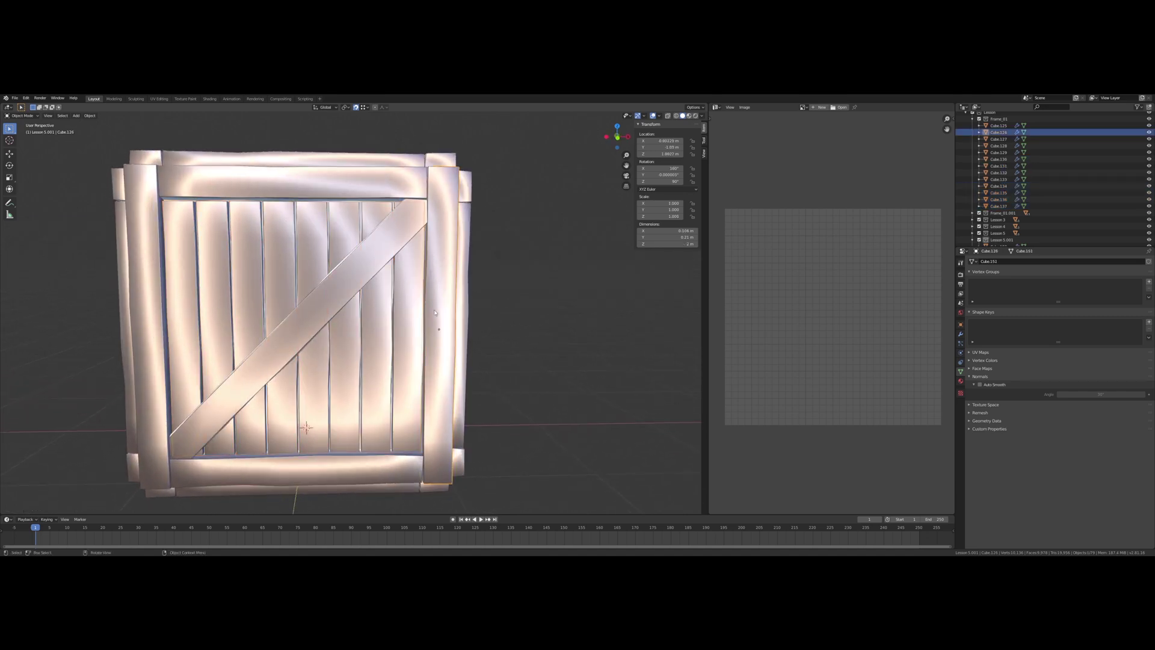
left_click(320, 473, "shift")
left_click(127, 377, "shift")
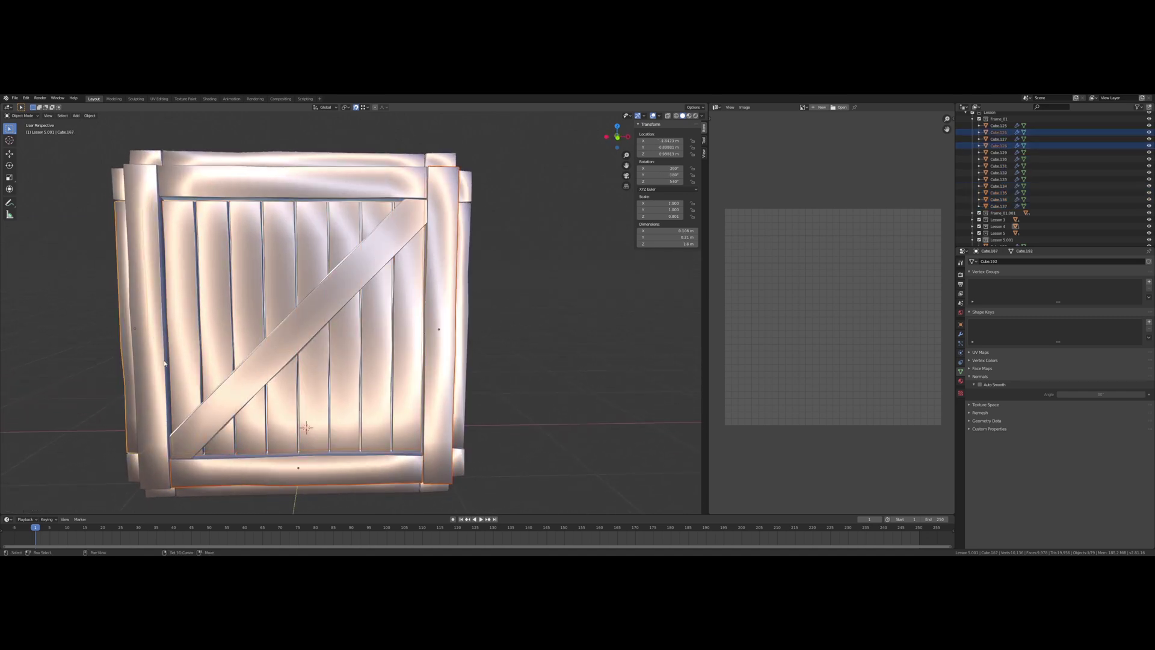
left_click(149, 385)
left_click(293, 472, "shift")
left_click(429, 303, "shift")
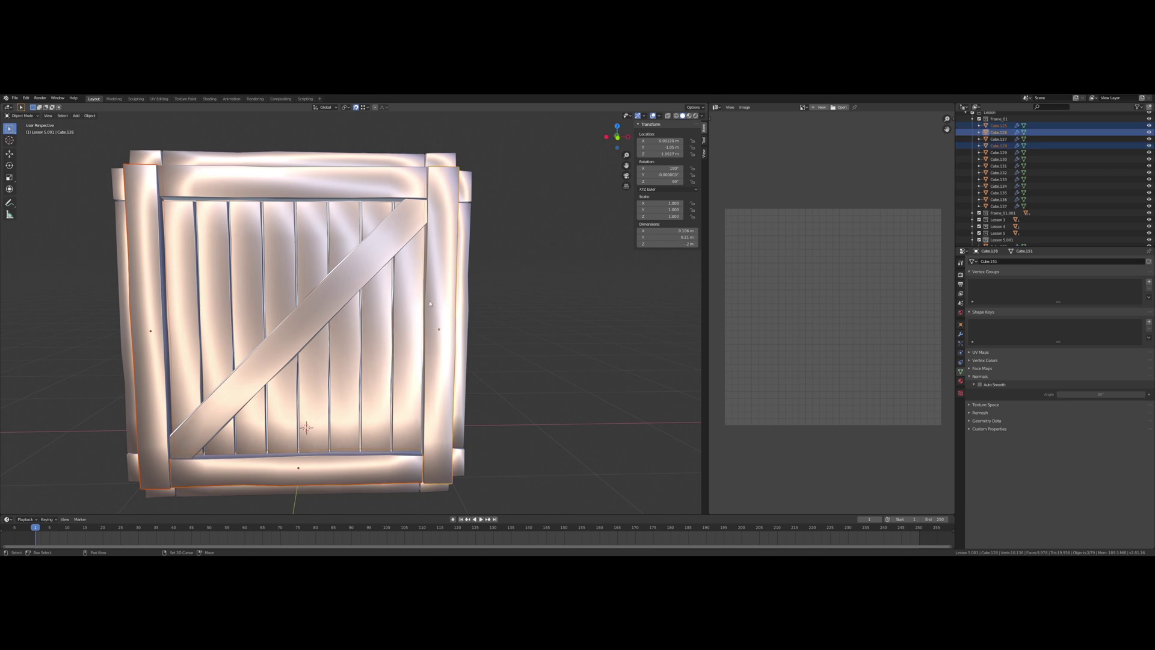
left_click(337, 184, "shift")
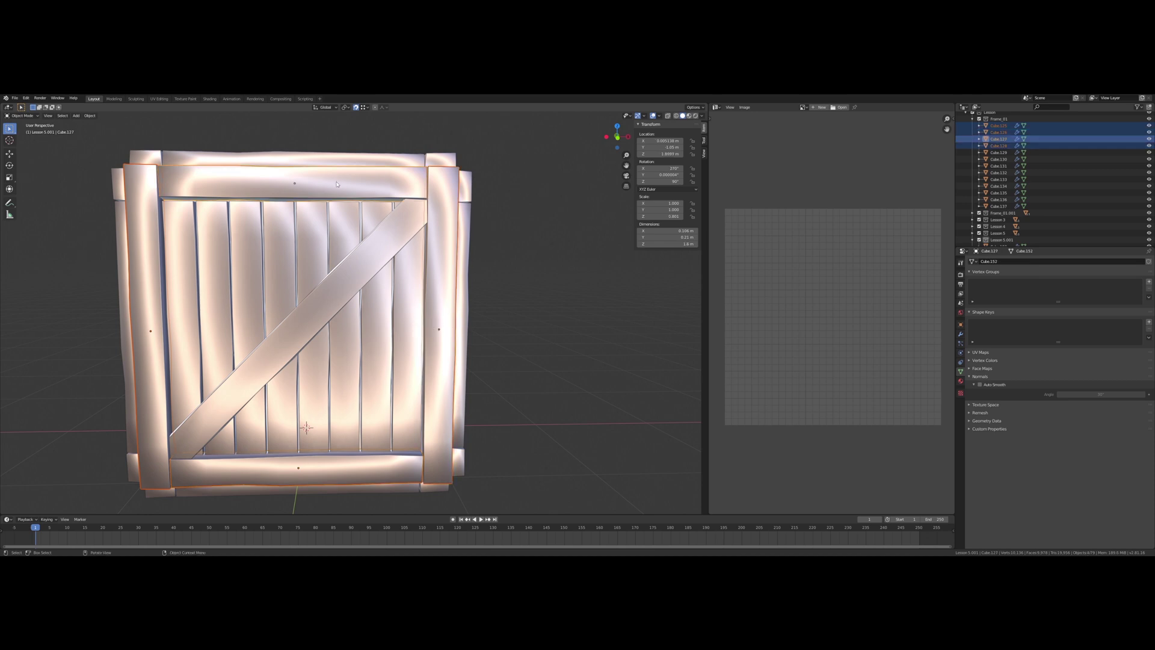
type("rx90")
key("Return")
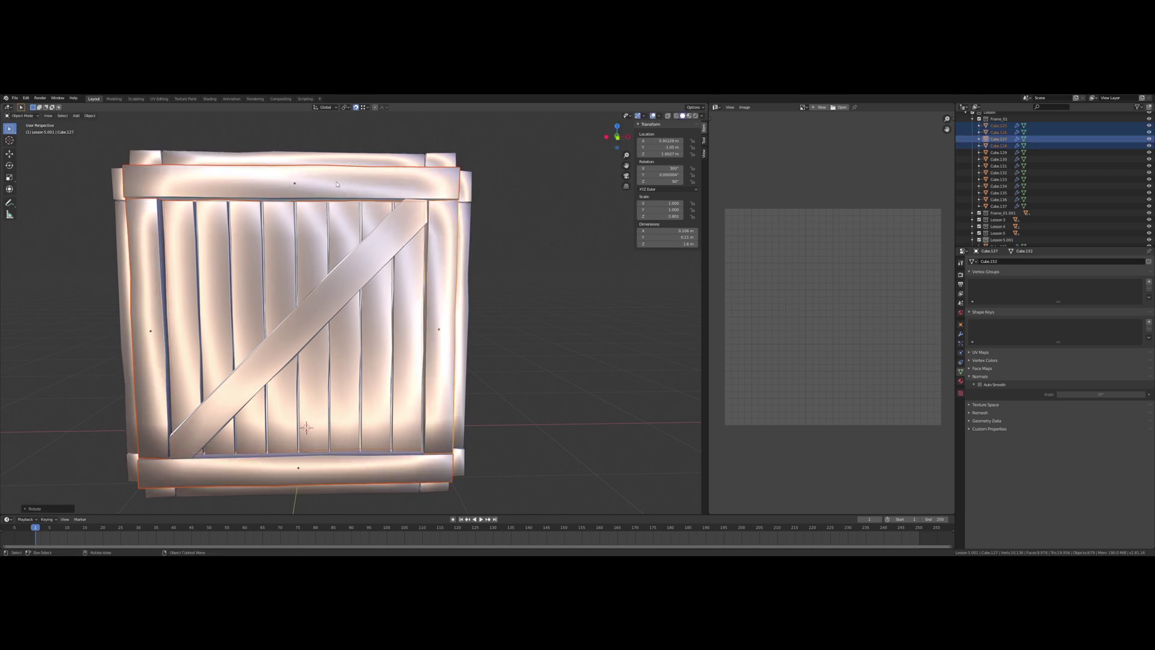
Try to scale the front panel's vertical planks, diagonal brace and two vertical frame boards together along the Z axis.
key("alt+a")
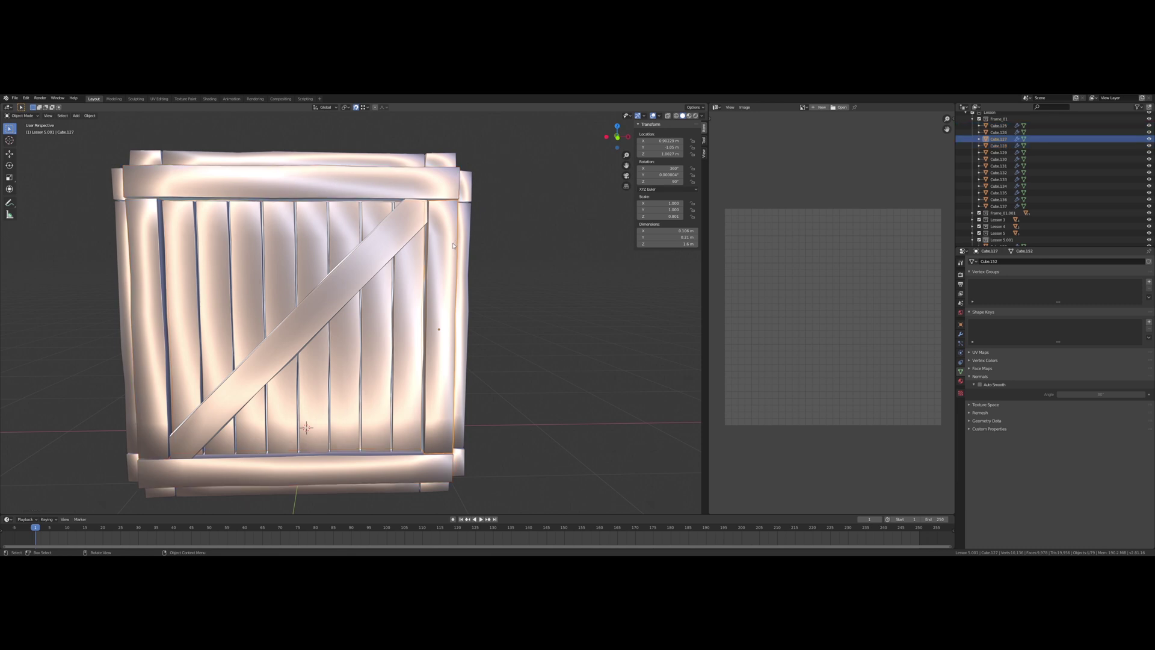
left_click(398, 328, "shift")
left_click(377, 334, "shift")
left_click(344, 338, "shift")
left_click(310, 349, "shift")
left_click(294, 336, "shift")
left_click(273, 313, "shift")
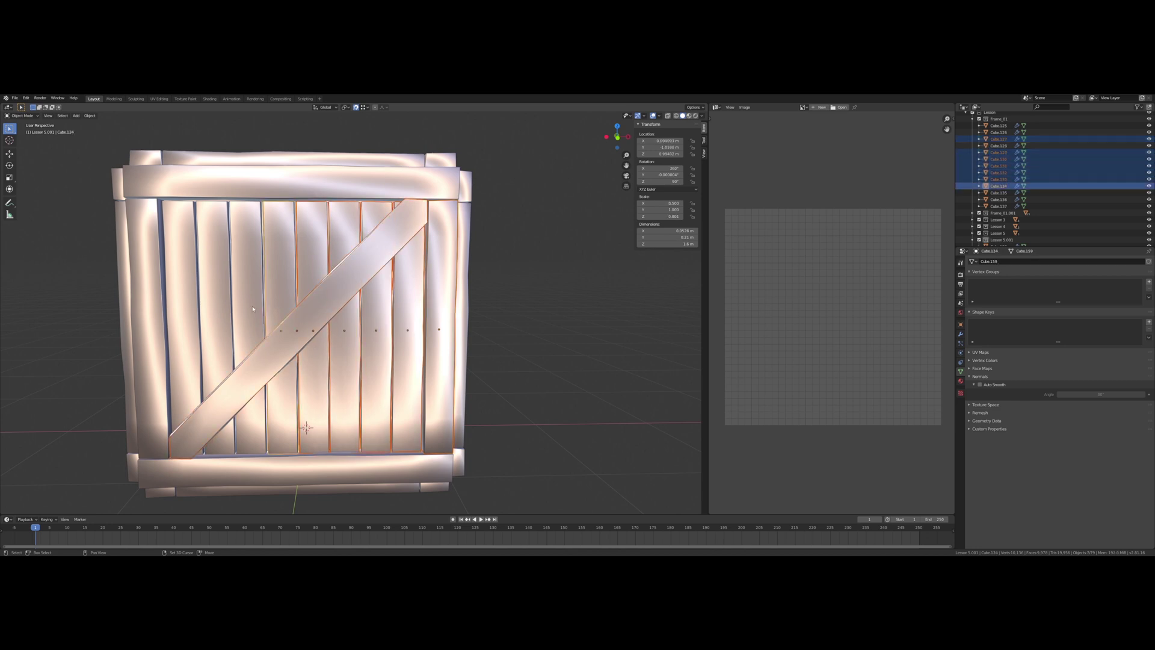
left_click(246, 313, "shift")
left_click(217, 313, "shift")
left_click(182, 312, "shift")
left_click(150, 312, "shift")
middle_click_drag(188, 312, 217, 313)
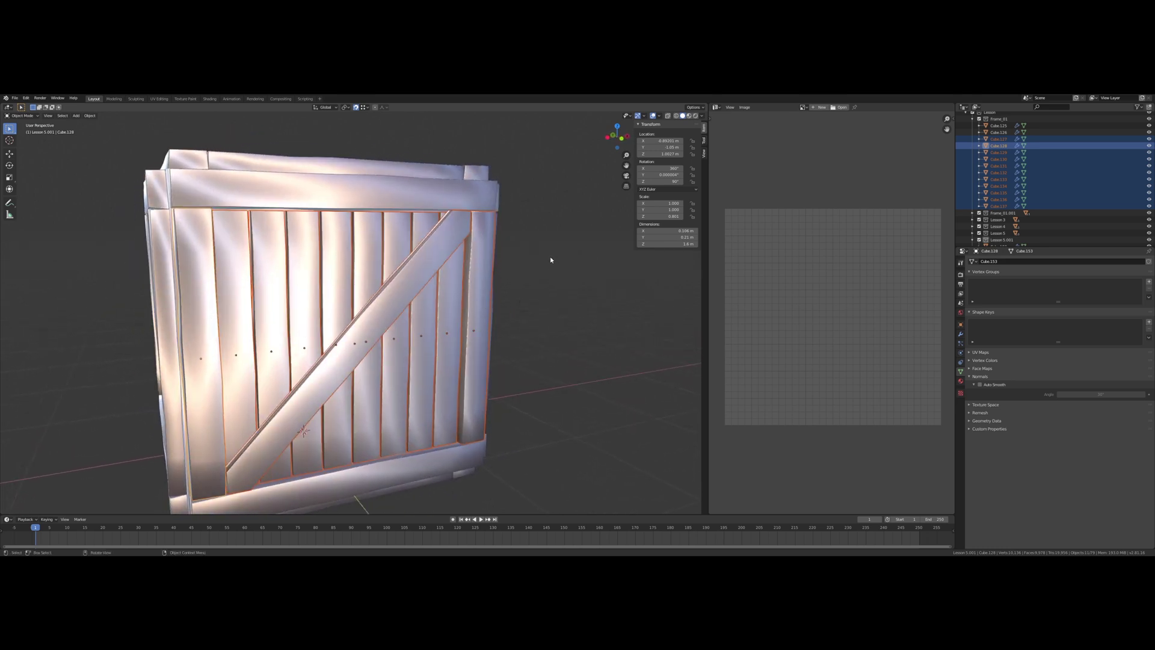
key("s")
key("z")
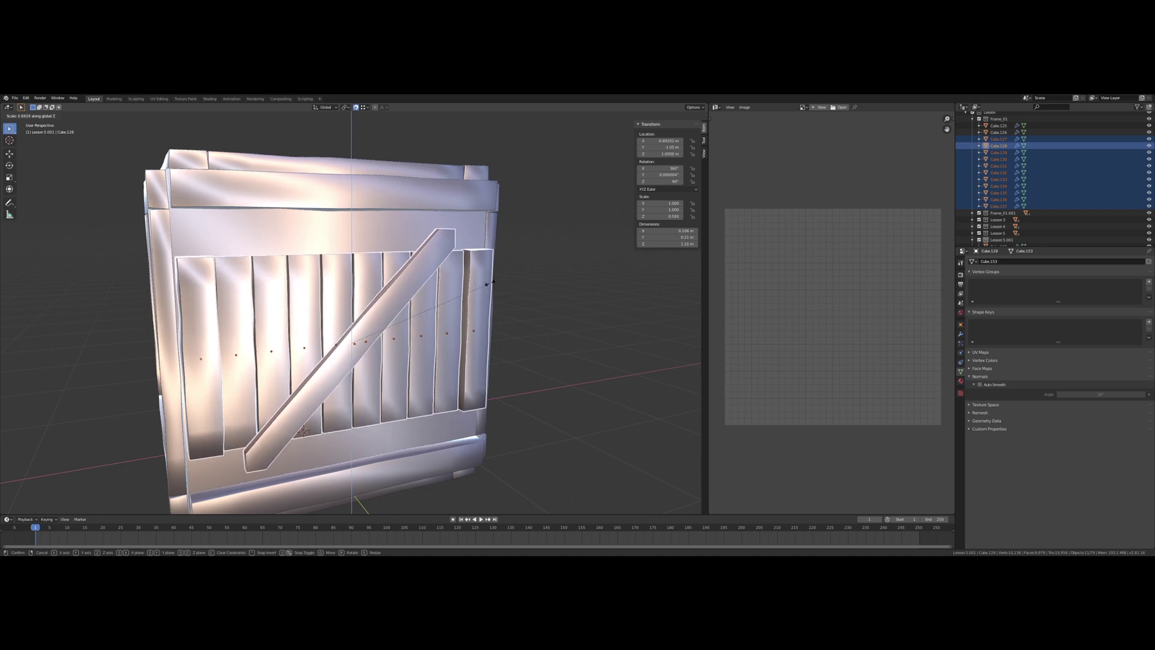
right_click(490, 283)
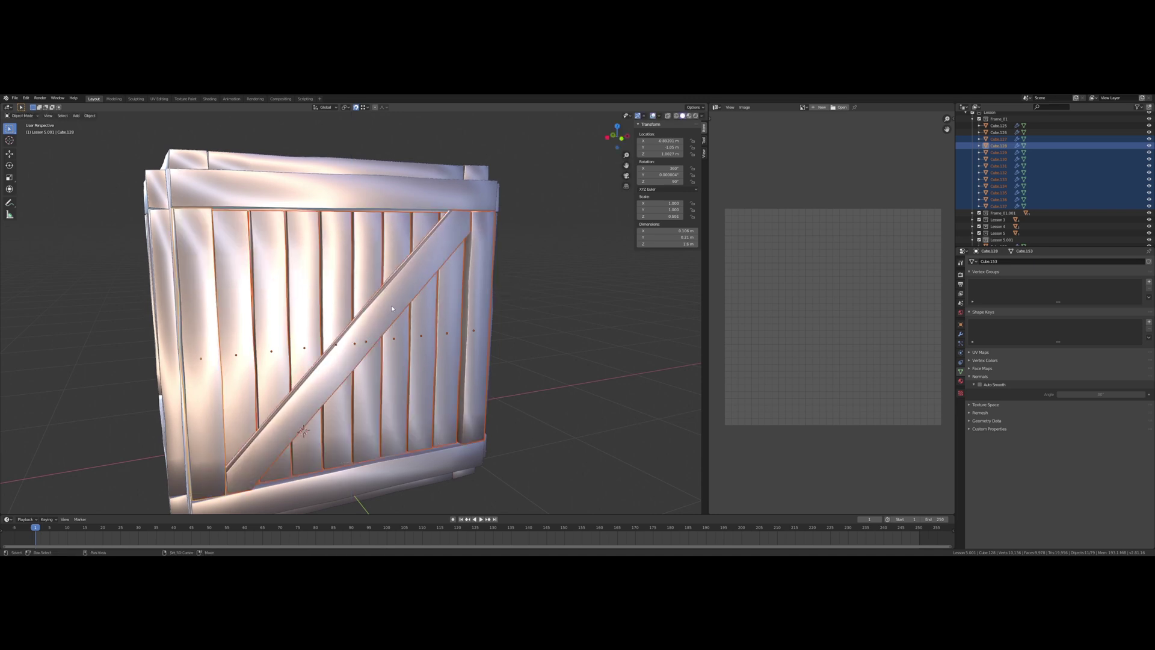
Select the front panel's inner vertical planks and its two vertical frame boards together, leaving out the diagonal brace.
left_click(411, 278, "shift")
left_click(481, 302)
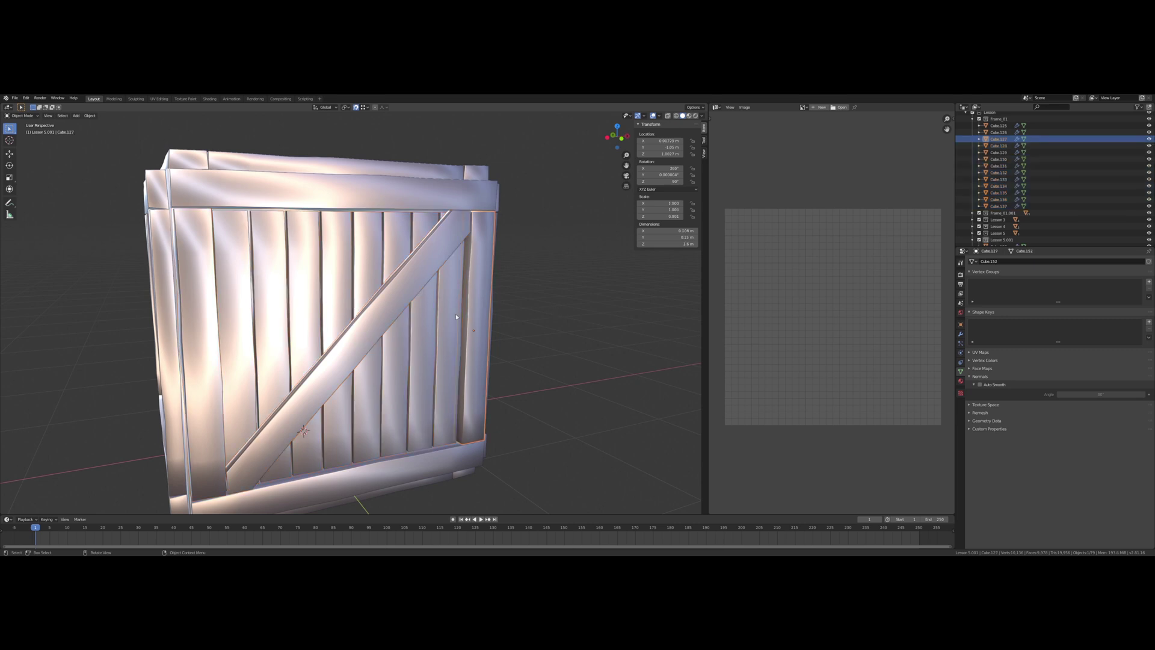
left_click(447, 319, "shift")
left_click(421, 338, "shift")
left_click(365, 380, "shift")
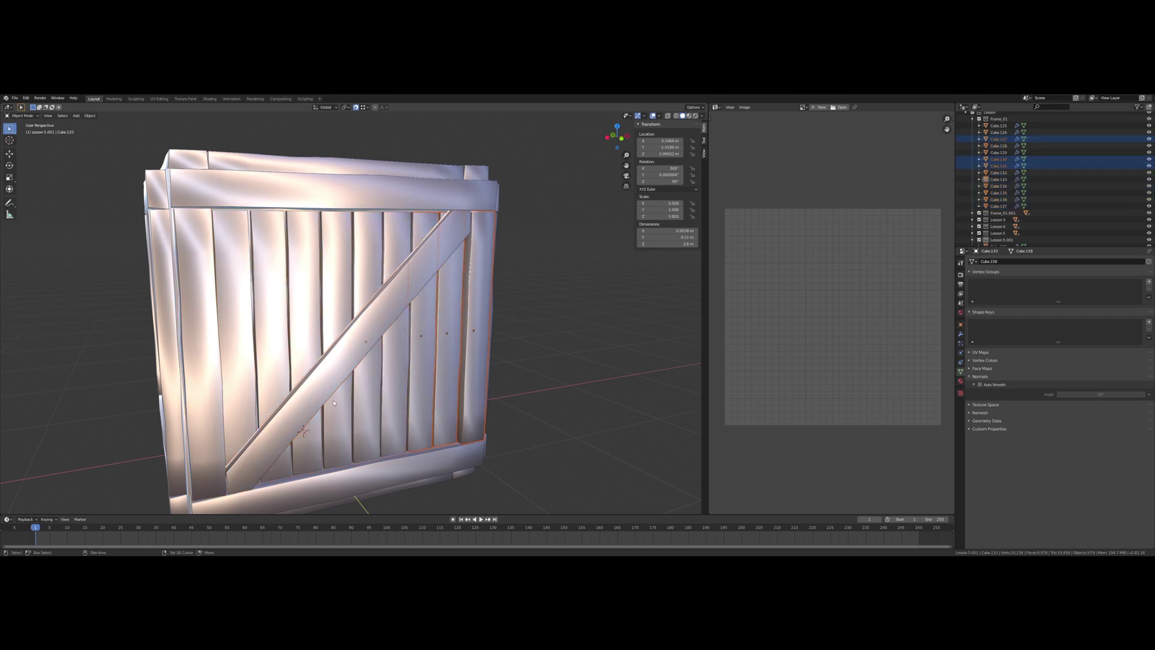
left_click(359, 400, "shift")
left_click(311, 450, "shift")
left_click(283, 462, "shift")
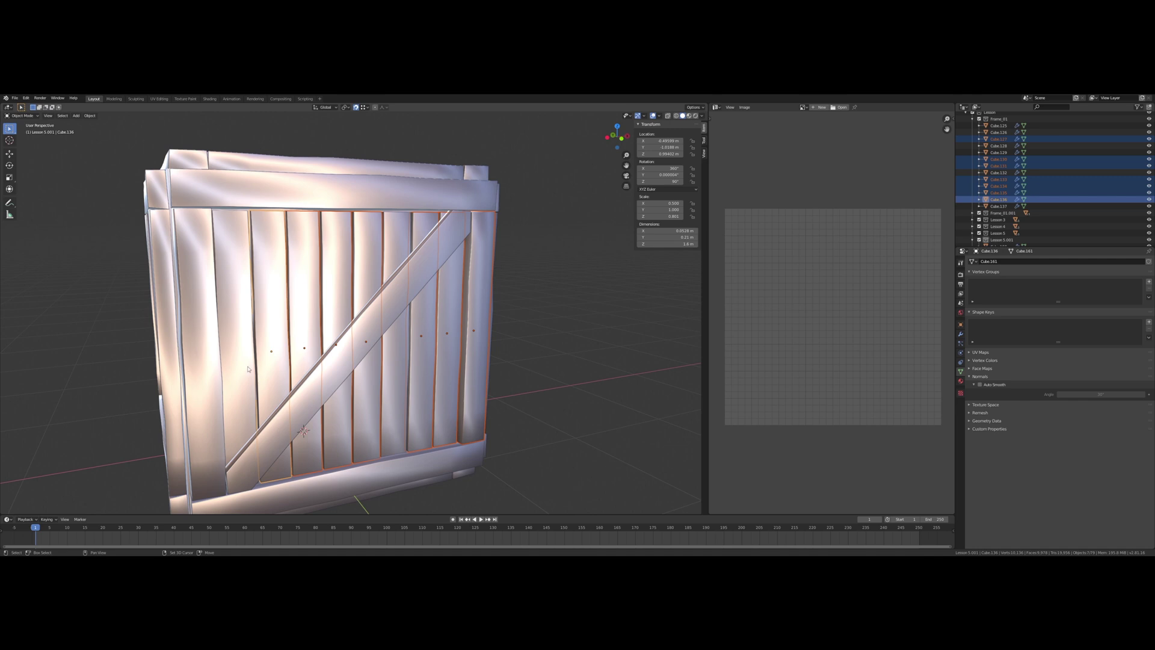
left_click(240, 398, "shift")
left_click(203, 389, "shift")
Try to set the Z dimension of all the selected vertical boards to 1.4 m, and undo the change.
middle_click_drag(334, 372, 275, 369)
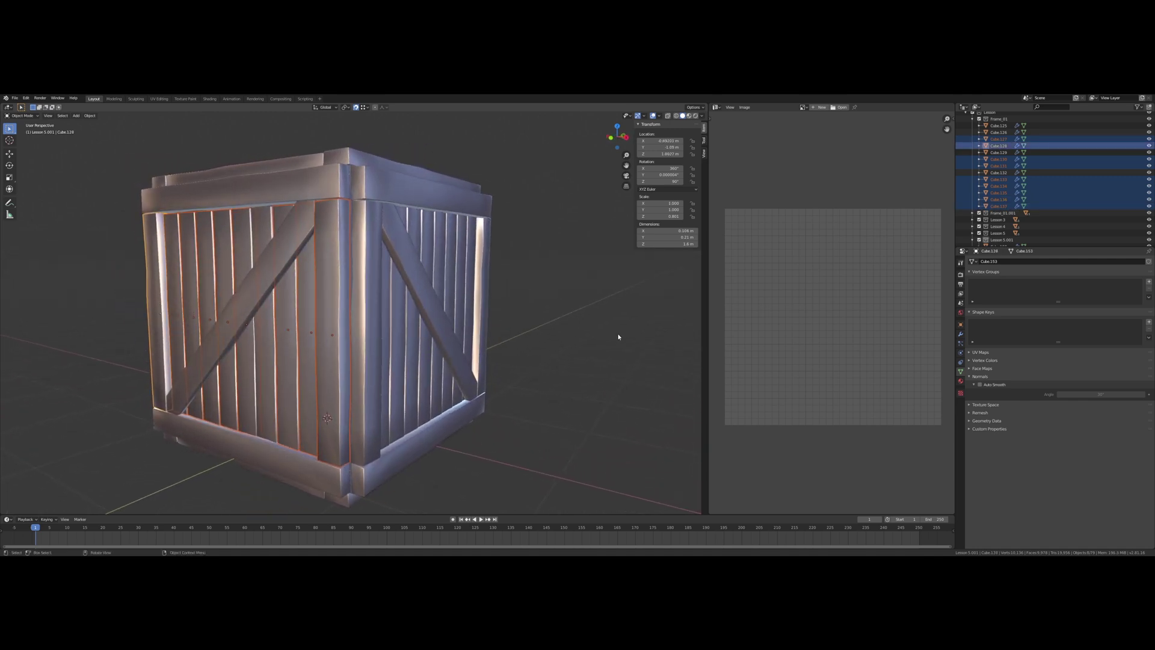
middle_click_drag(549, 320, 611, 332)
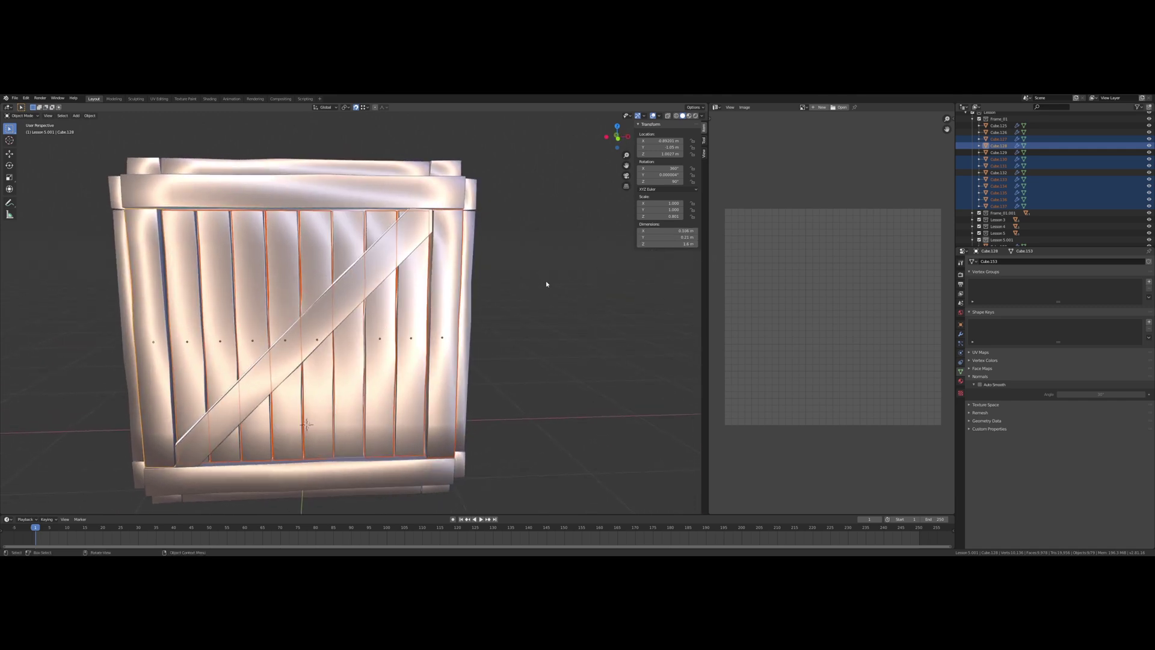
middle_click_drag(547, 281, 395, 165)
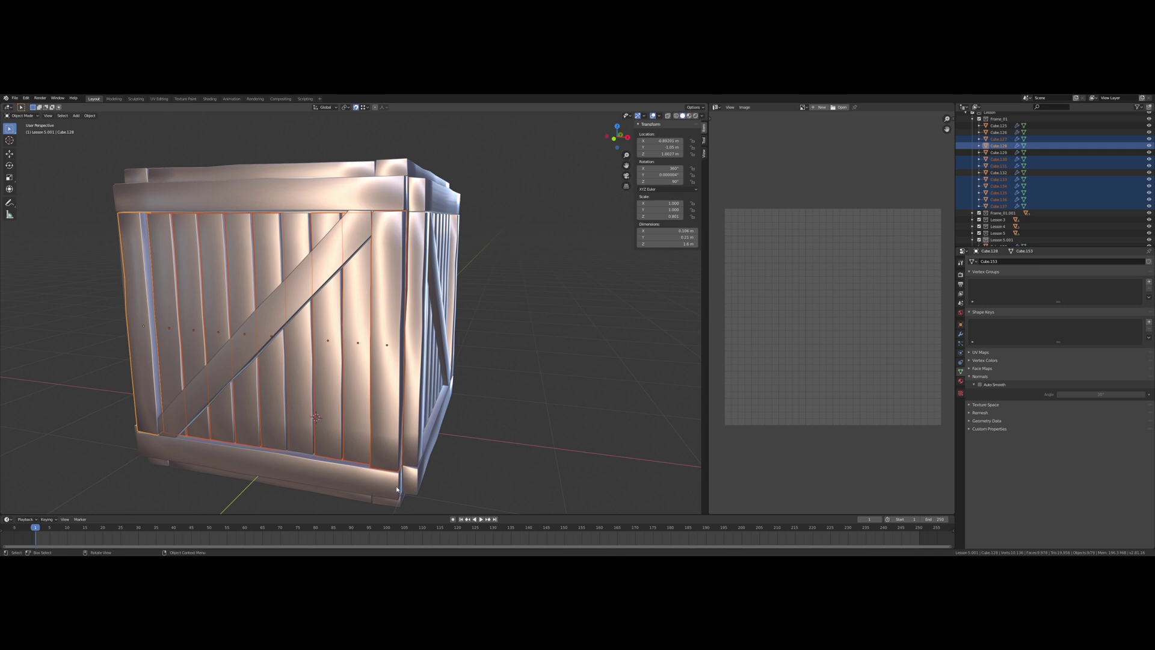
middle_click_drag(473, 445, 451, 454)
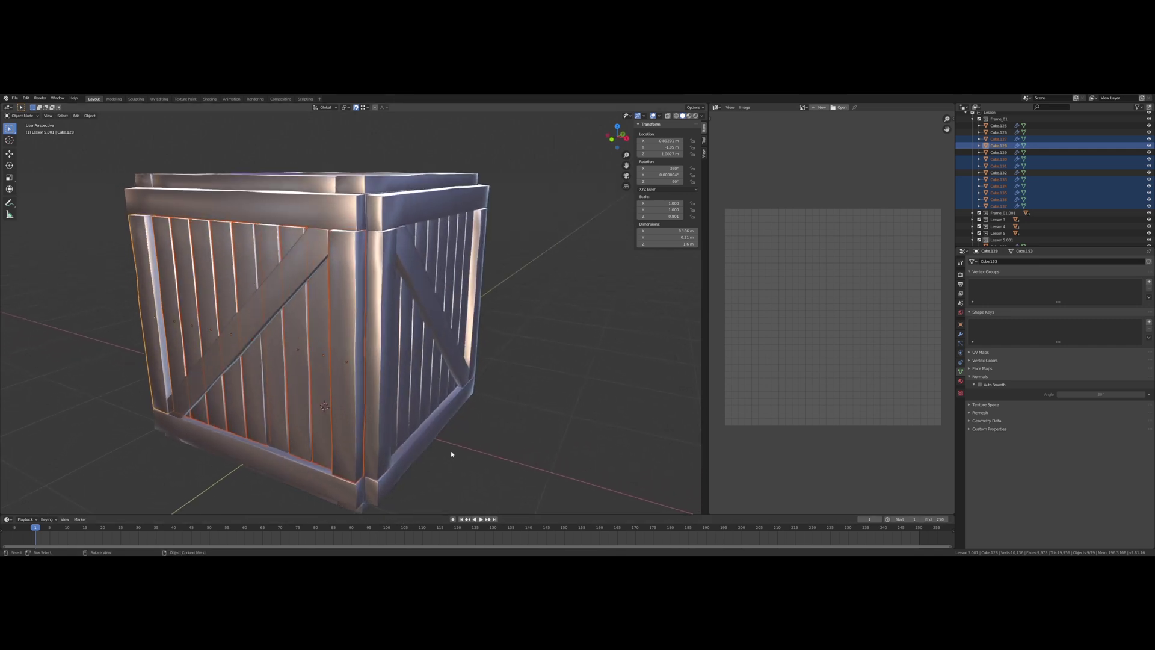
middle_click_drag(402, 262, 394, 169)
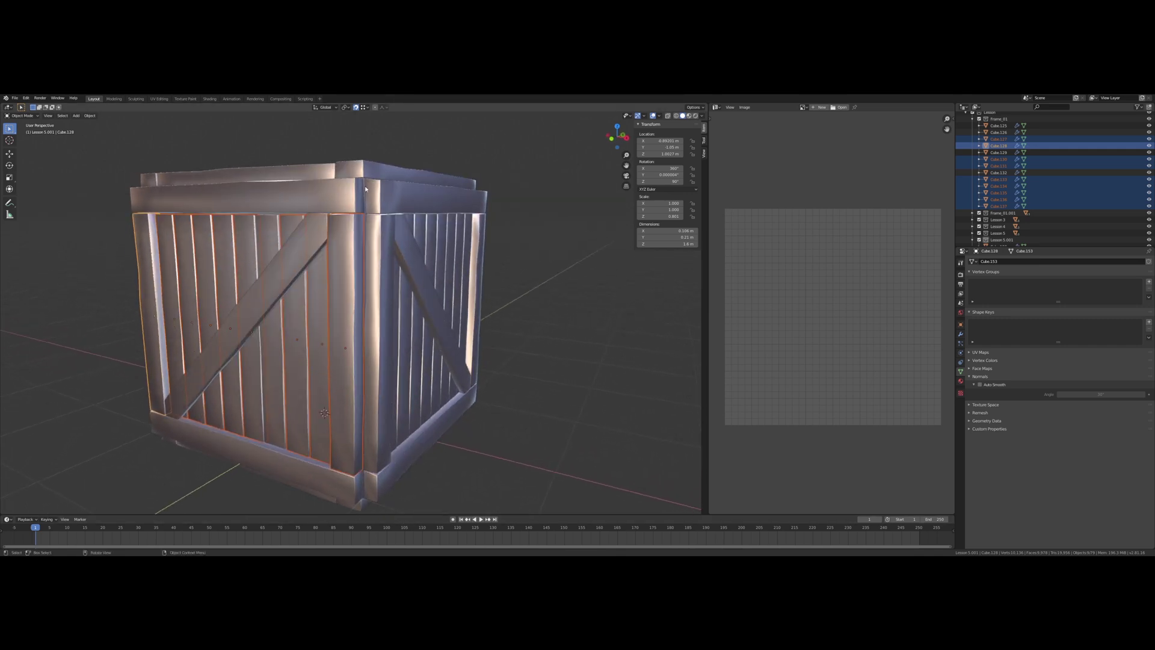
left_click(667, 243)
type("1.4")
key("Return")
middle_click_drag(324, 228, 354, 226)
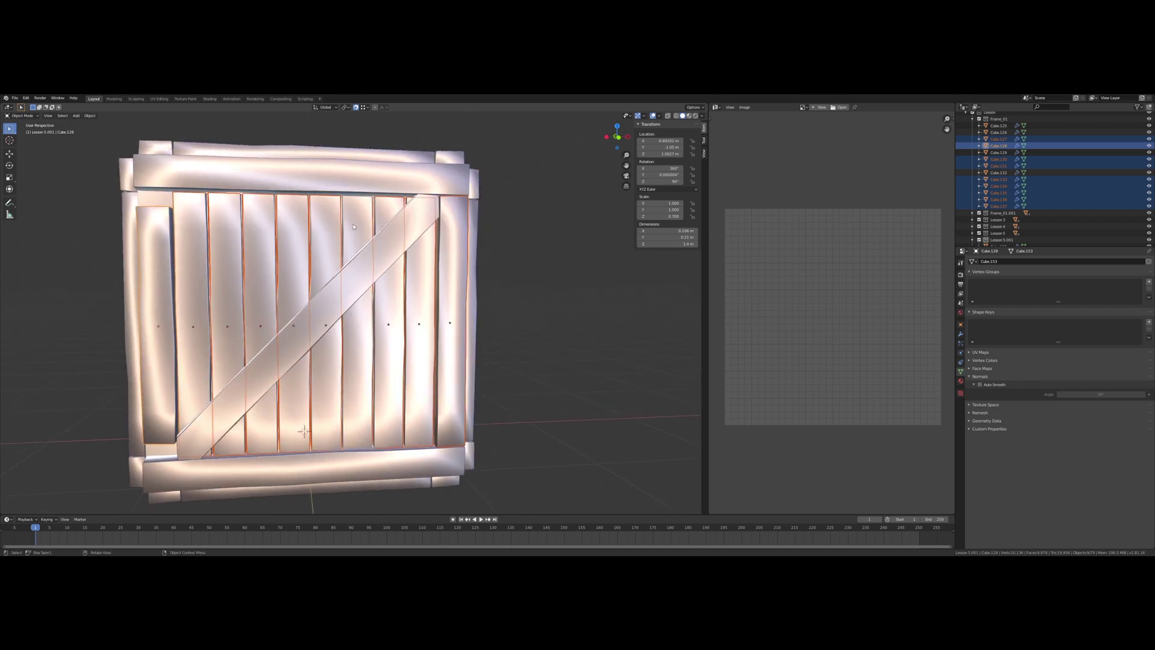
key("ctrl+z")
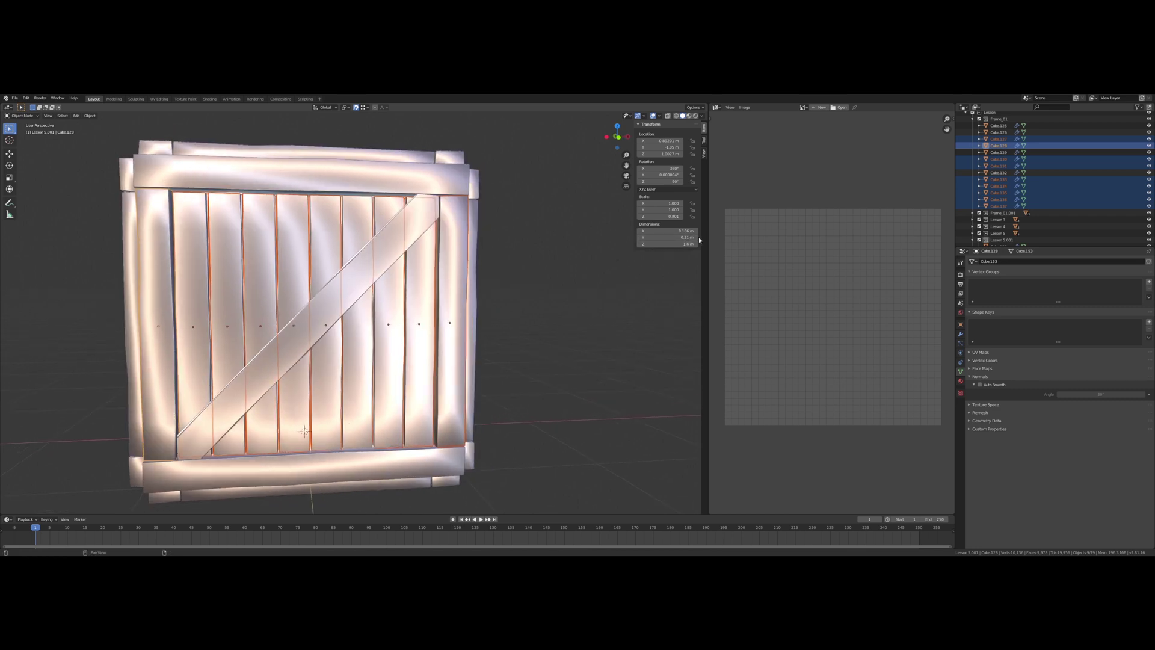
Set the Z dimension of the front panel's left vertical frame board to 1.4 m.
left_click(687, 243)
type(".")
key("Return")
left_click(677, 246)
type("1.4")
key("Return")
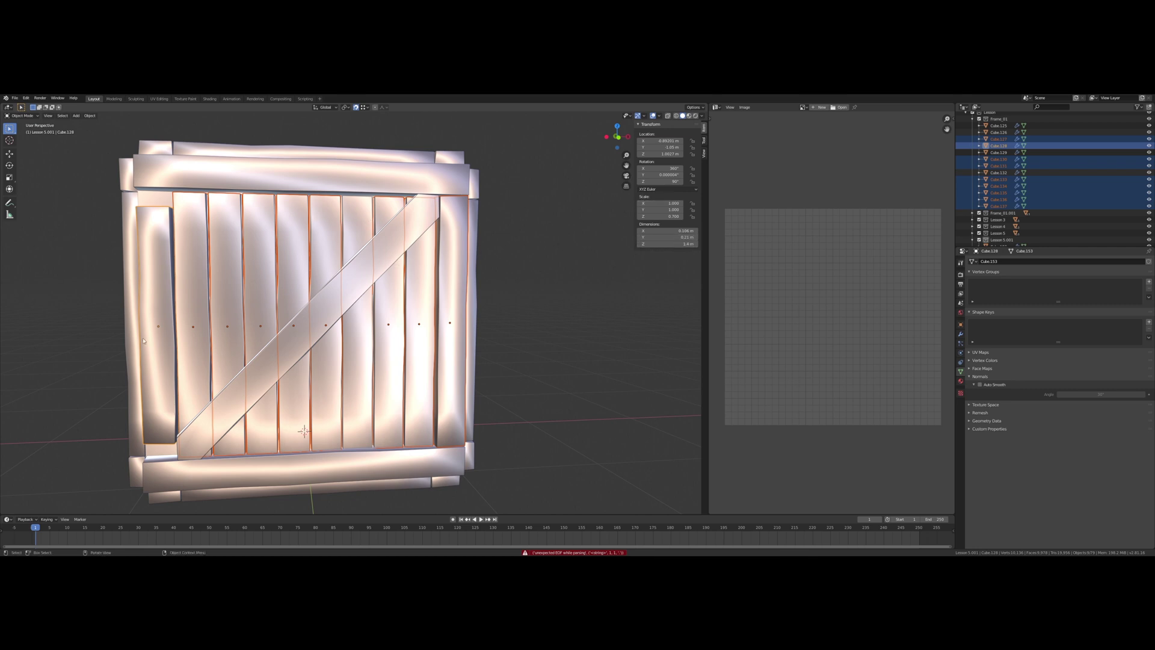
Set the Z dimension of the first and second inner planks, counted from the panel's left side, to 1.4 m each.
left_click(197, 283)
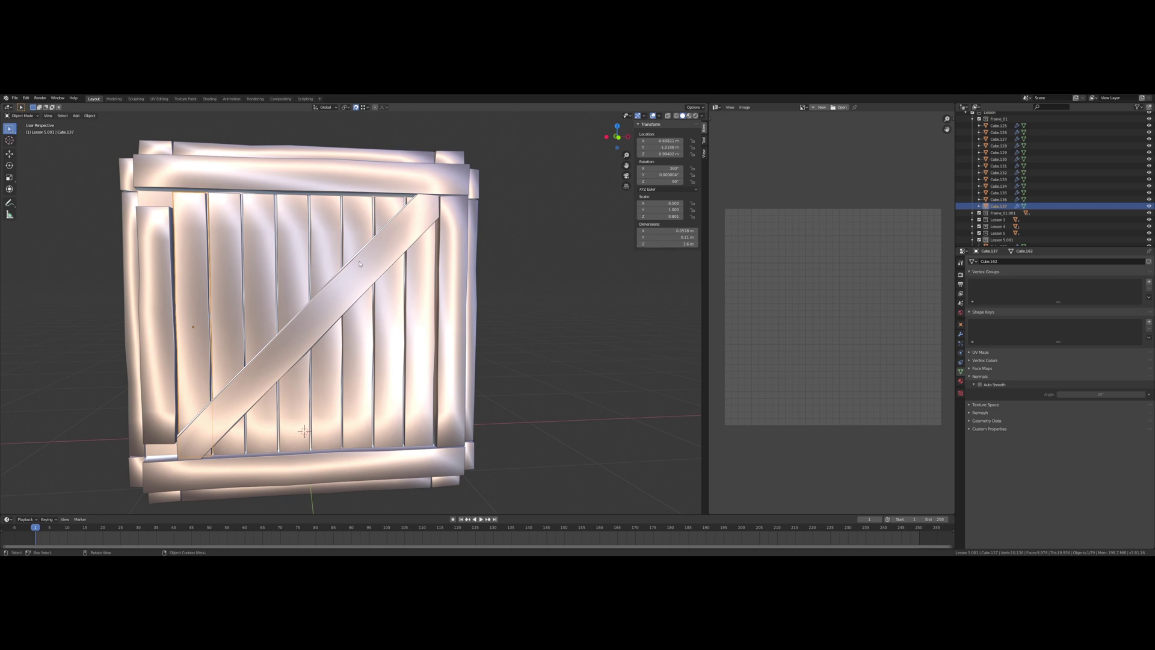
left_click(680, 243)
type("1.4")
key("Return")
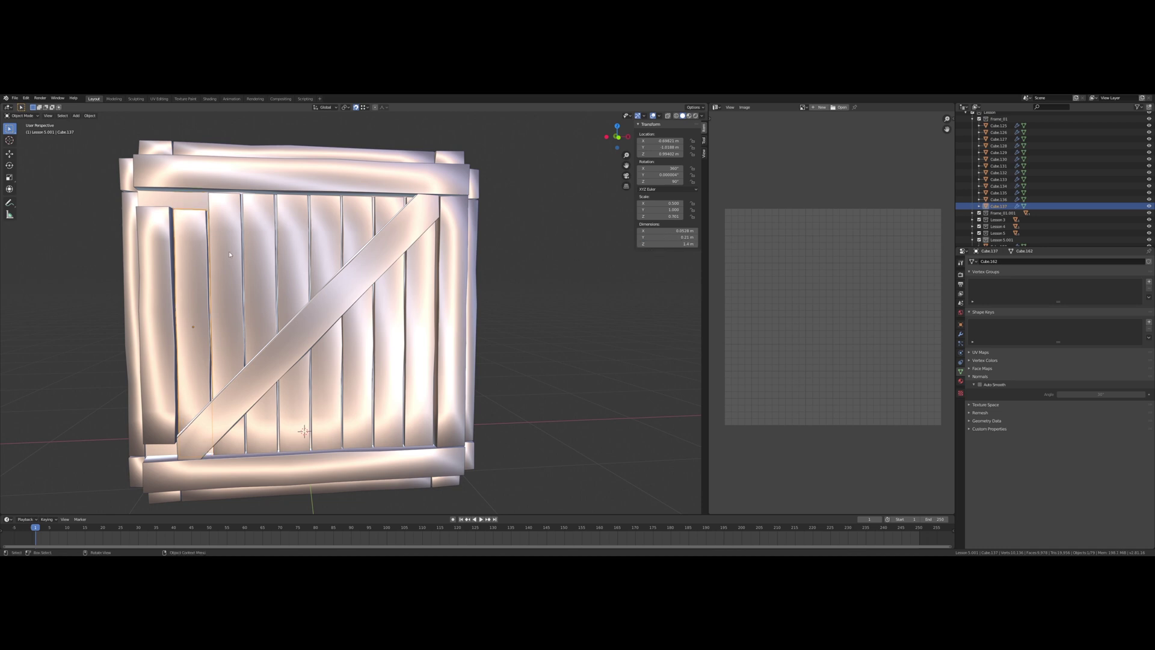
left_click(229, 254)
left_click(662, 243)
type("1.4")
key("Return")
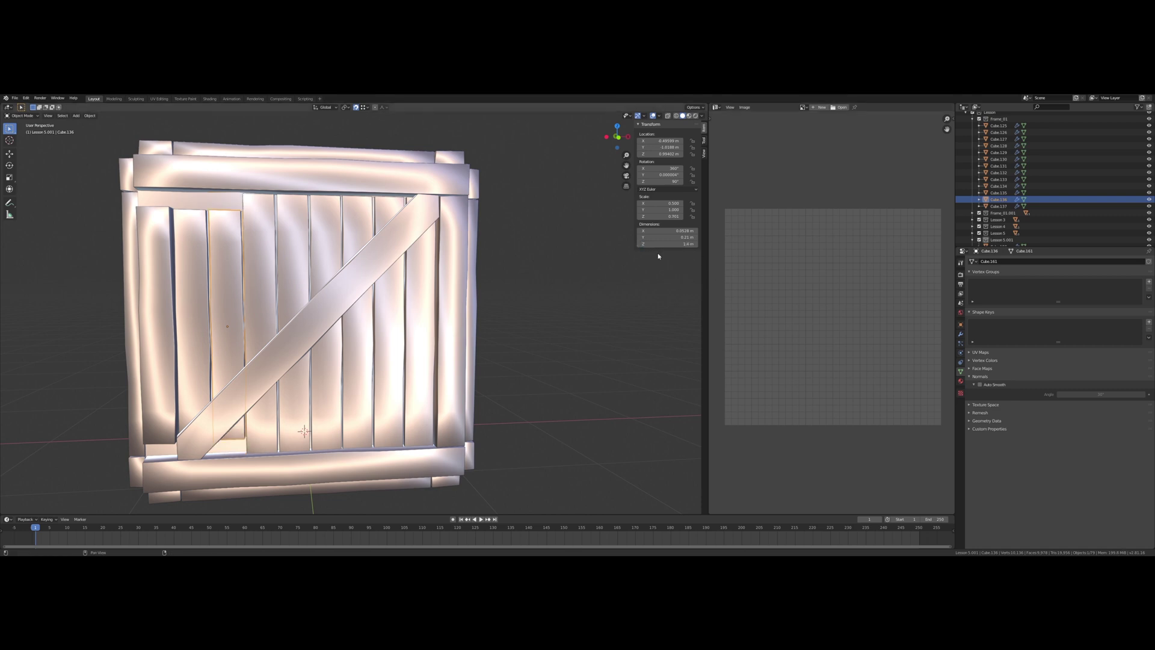
Set the Z dimension of the third and fourth inner planks of the front panel to 1.4 m each.
left_click(246, 260)
left_click(668, 244)
type("1")
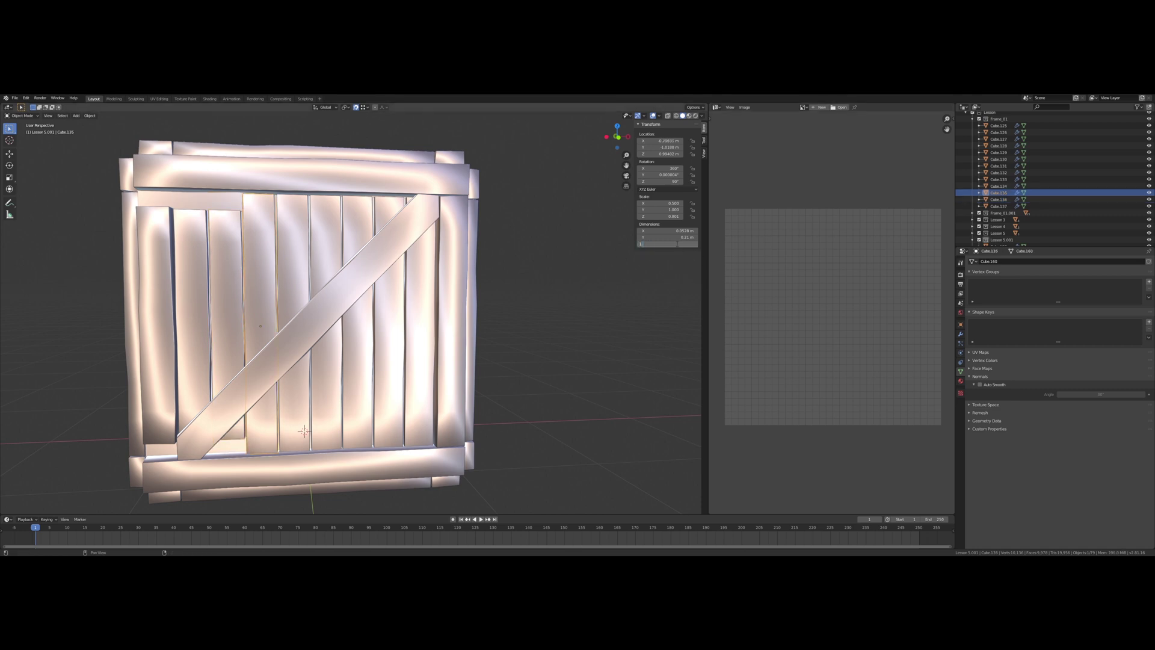
type(".4")
key("Return")
left_click(293, 271)
left_click(662, 244)
type("1")
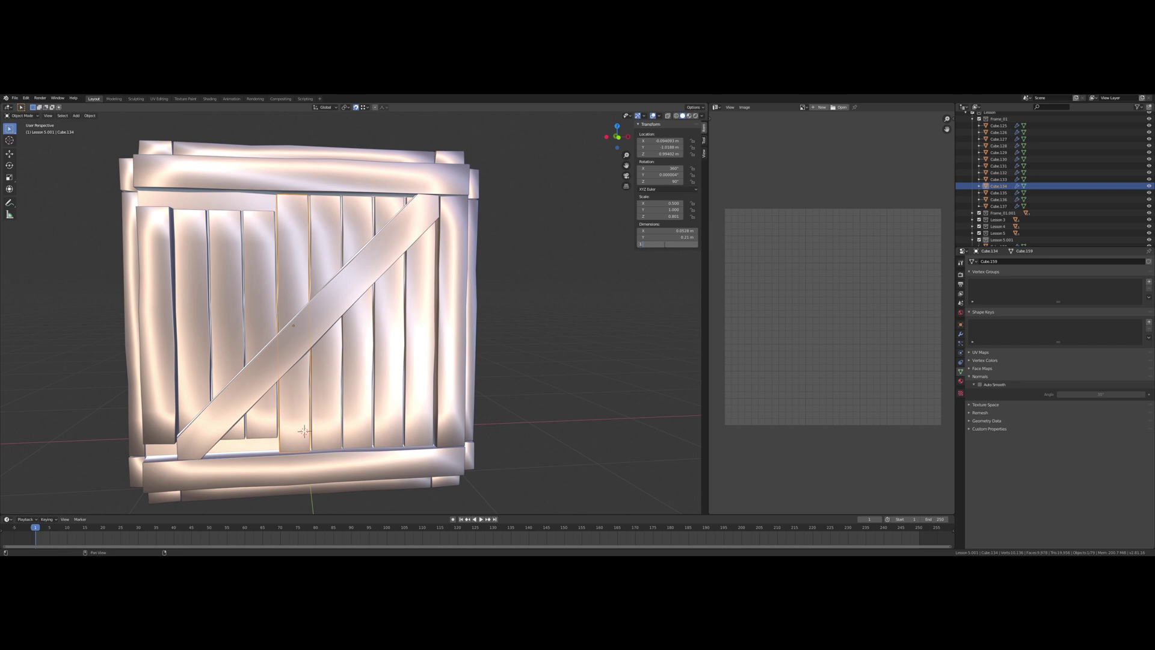
type(".4")
key("Return")
Set the Z dimension of the fifth and sixth inner planks of the front panel to 1.4 m each.
left_click(334, 249)
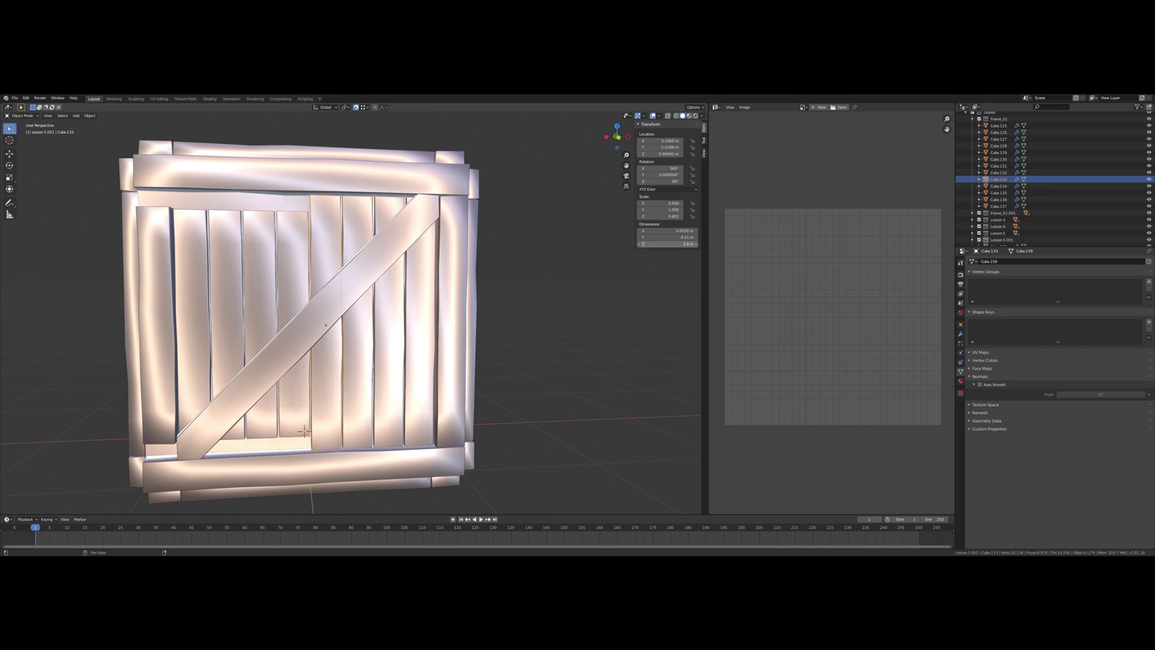
left_click(668, 244)
type("1.4")
key("Return")
left_click(358, 337)
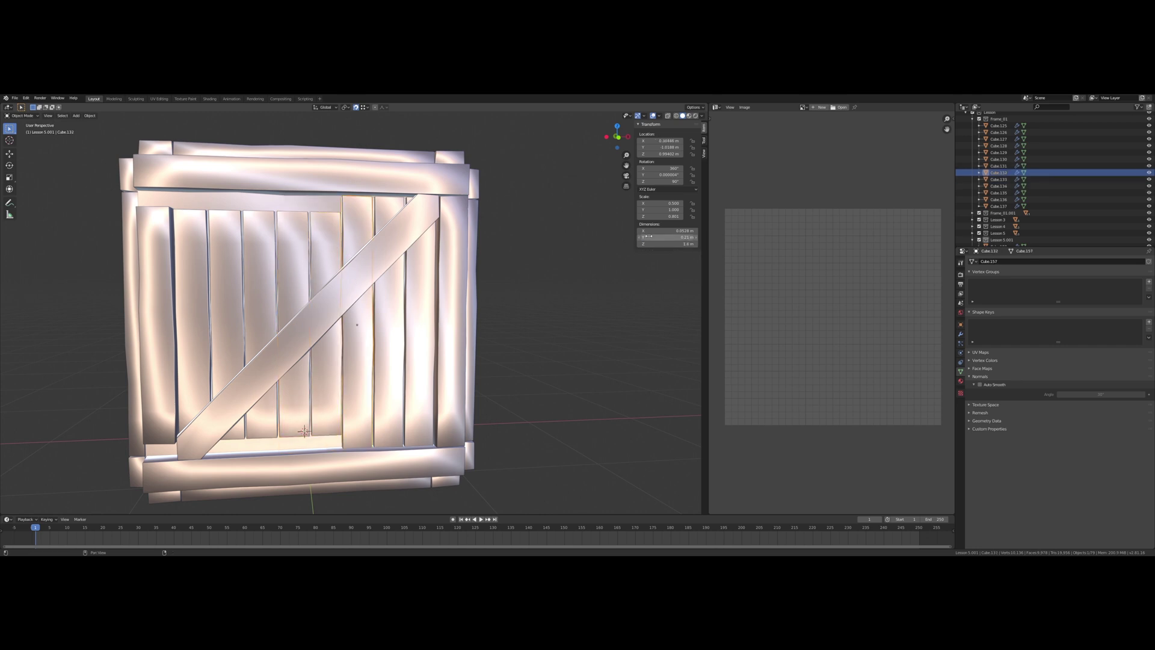
left_click(665, 244)
type("1.4")
key("Return")
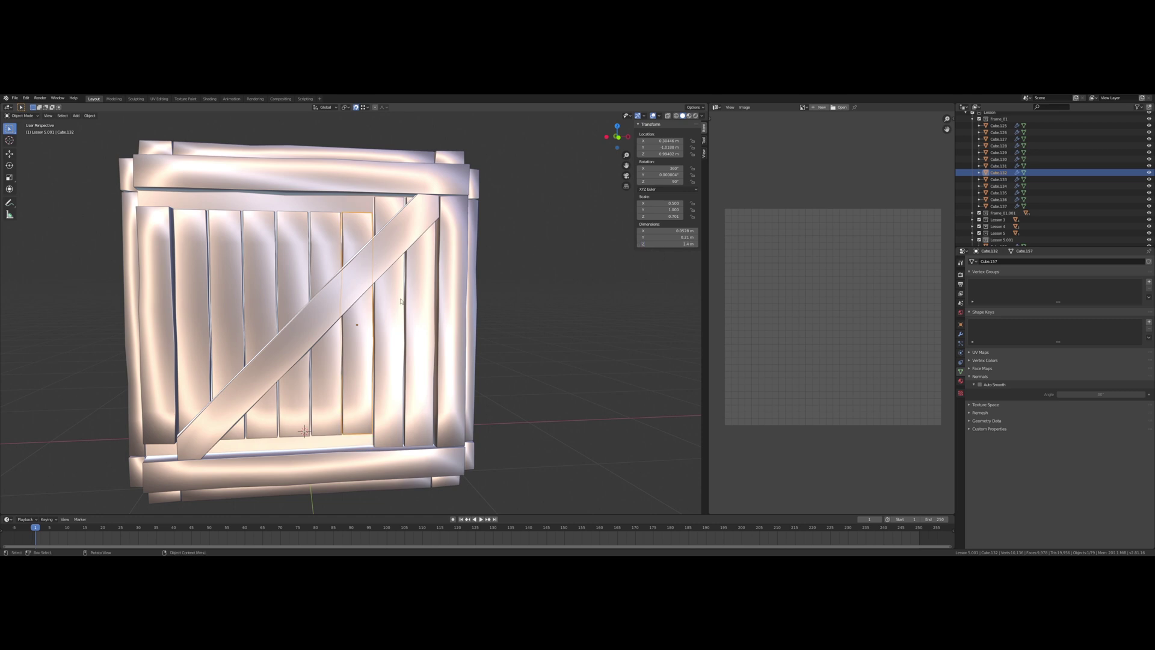
Set the Z dimension of the seventh and eighth inner planks of the front panel to 1.4 m each.
left_click(400, 301)
left_click(665, 243)
type("1.4")
key("Return")
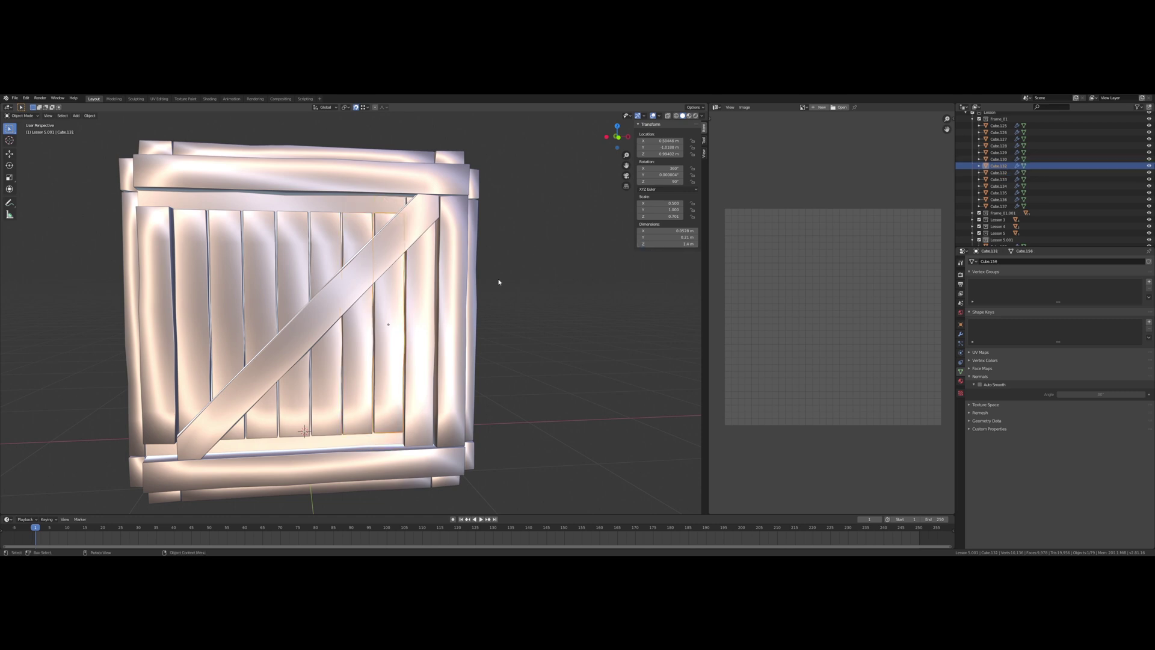
left_click(422, 299)
left_click(665, 244)
type("1.4")
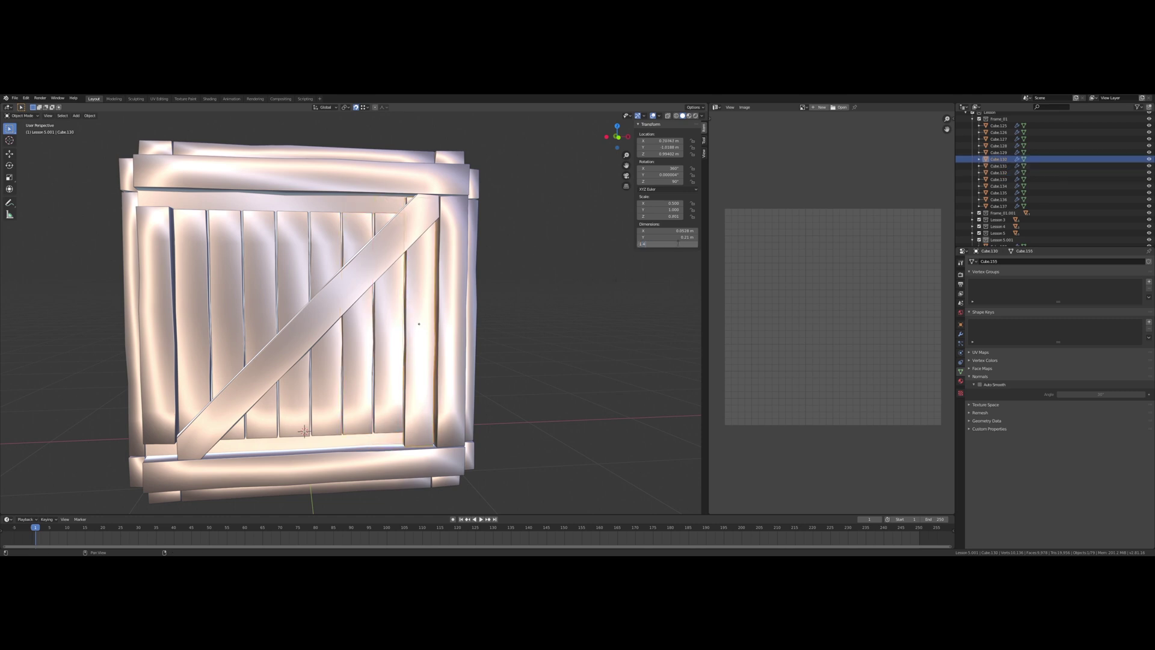
key("Return")
Set the Z dimension of the front panel's right vertical frame board to 1.4 m.
left_click(454, 298)
left_click(665, 244)
type("1")
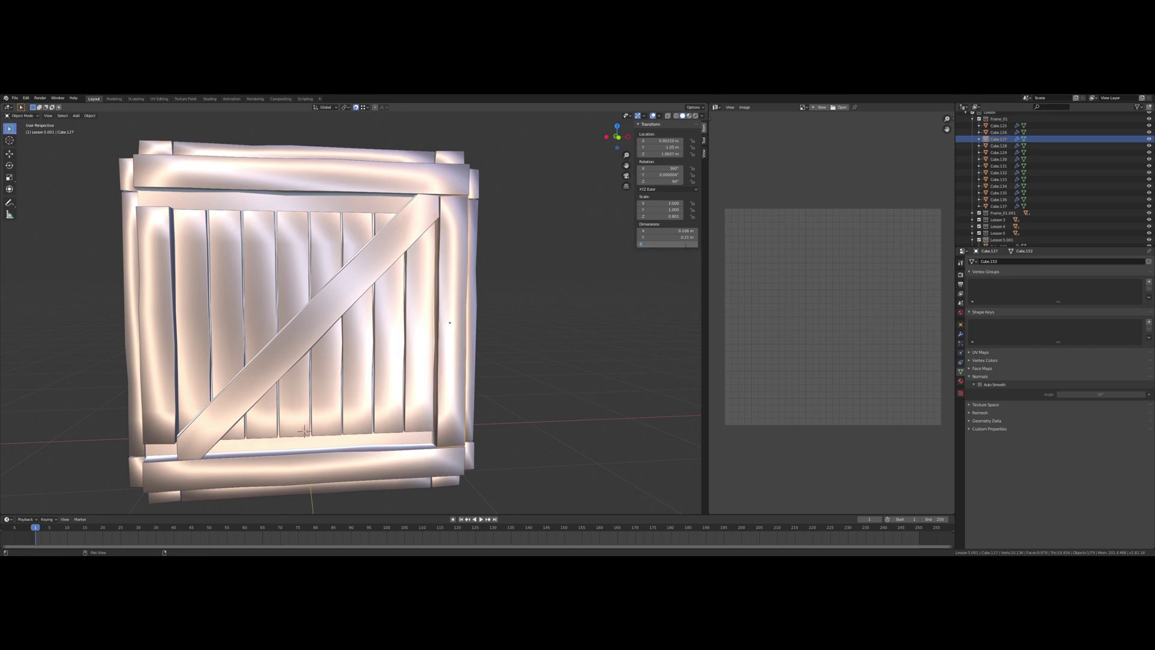
type(".4")
key("Return")
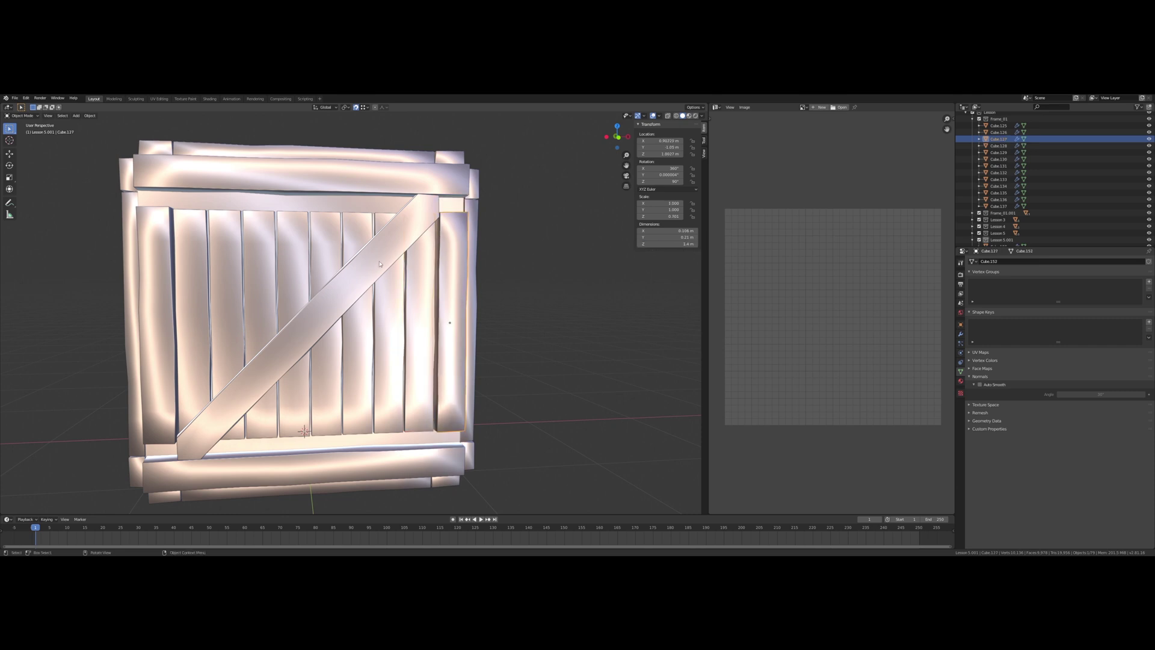
Scale the front panel's diagonal brace down along the global Z axis to about 1.9 m long, fitting the shortened planks.
middle_click_drag(379, 264, 355, 266)
left_click(355, 265)
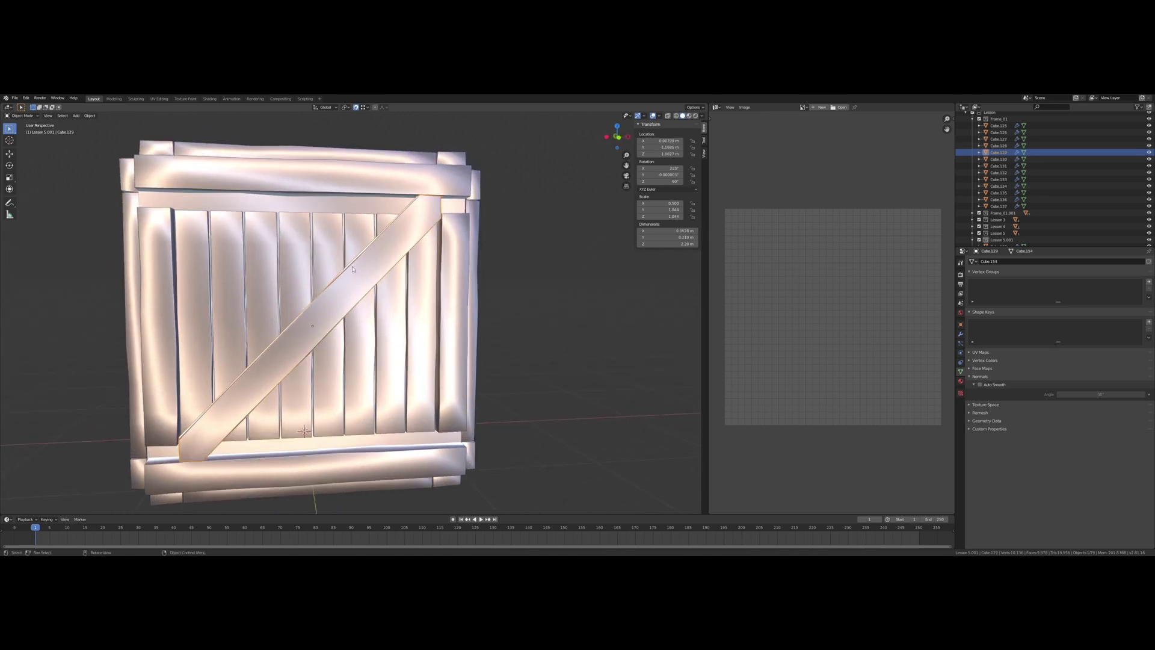
scroll(349, 244, "up", 3)
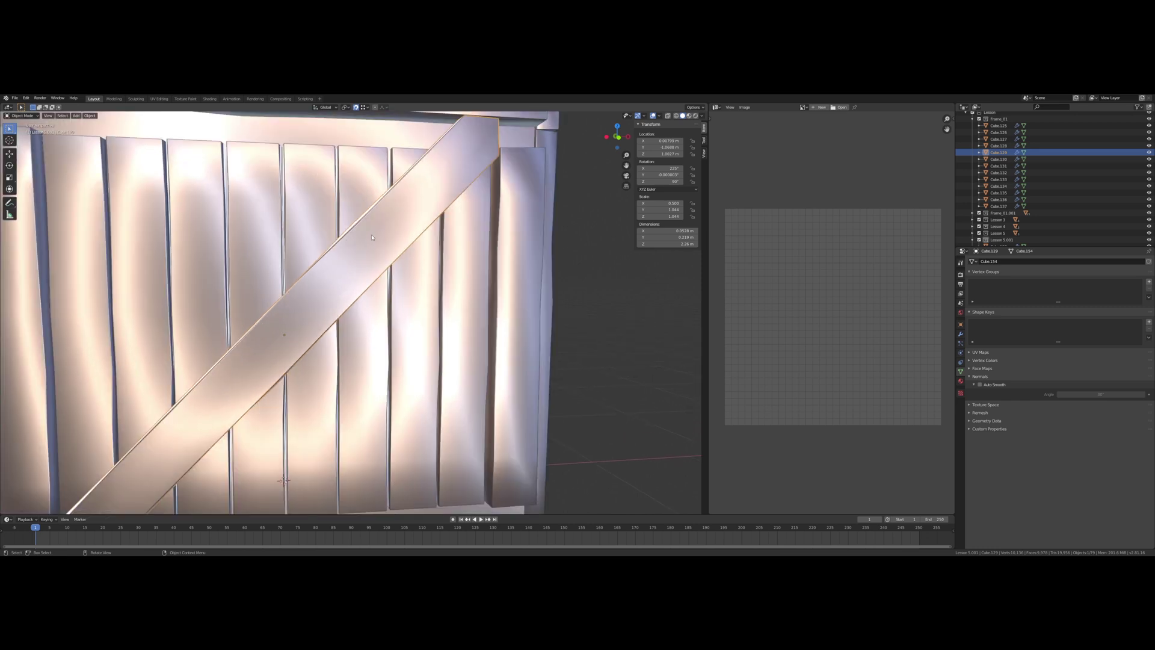
scroll(372, 237, "down", 3)
middle_click_drag(363, 241, 368, 240)
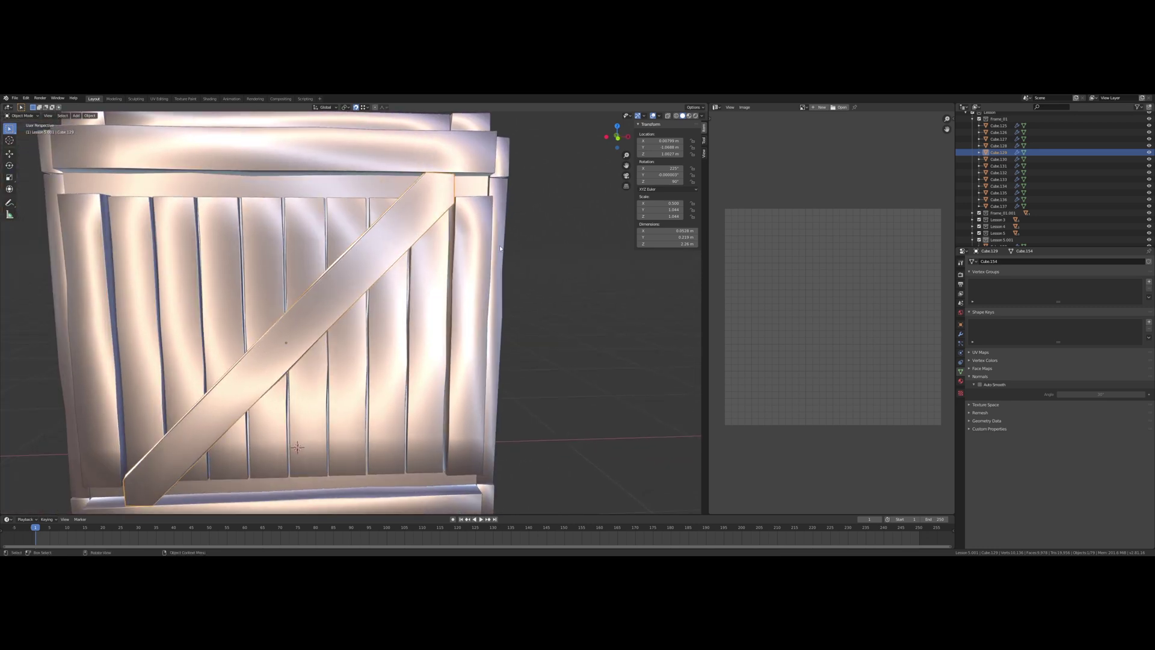
key("s")
key("z")
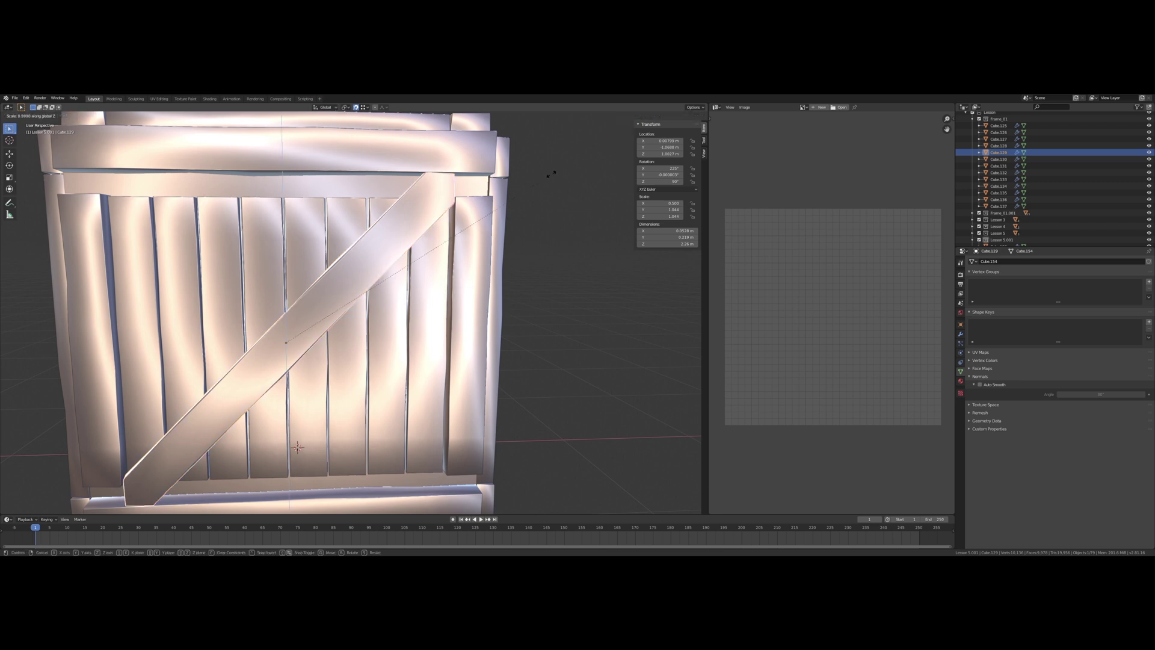
left_click(454, 215)
middle_click_drag(455, 215, 320, 273)
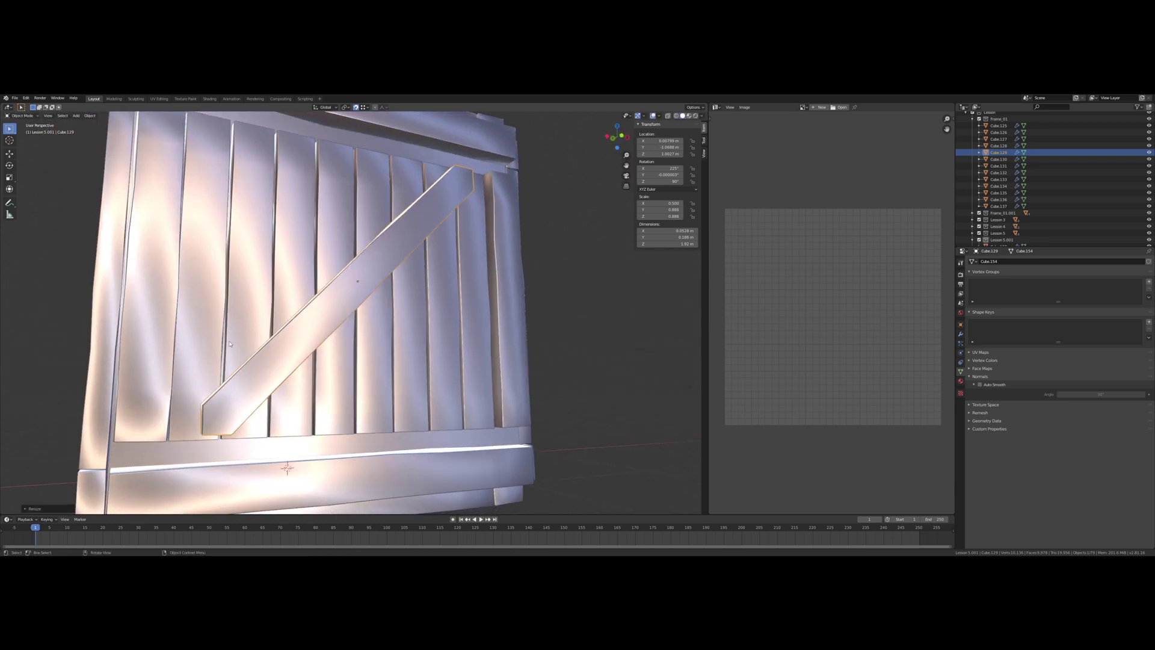
mouse_move(488, 288)
middle_mouse_down()
mouse_move(471, 296)
mouse_move(486, 297)
middle_mouse_up()
Set the Z location of the front panel's upper horizontal frame board to 1.8 m.
left_click(408, 177)
middle_click_drag(362, 371, 420, 283, "shift")
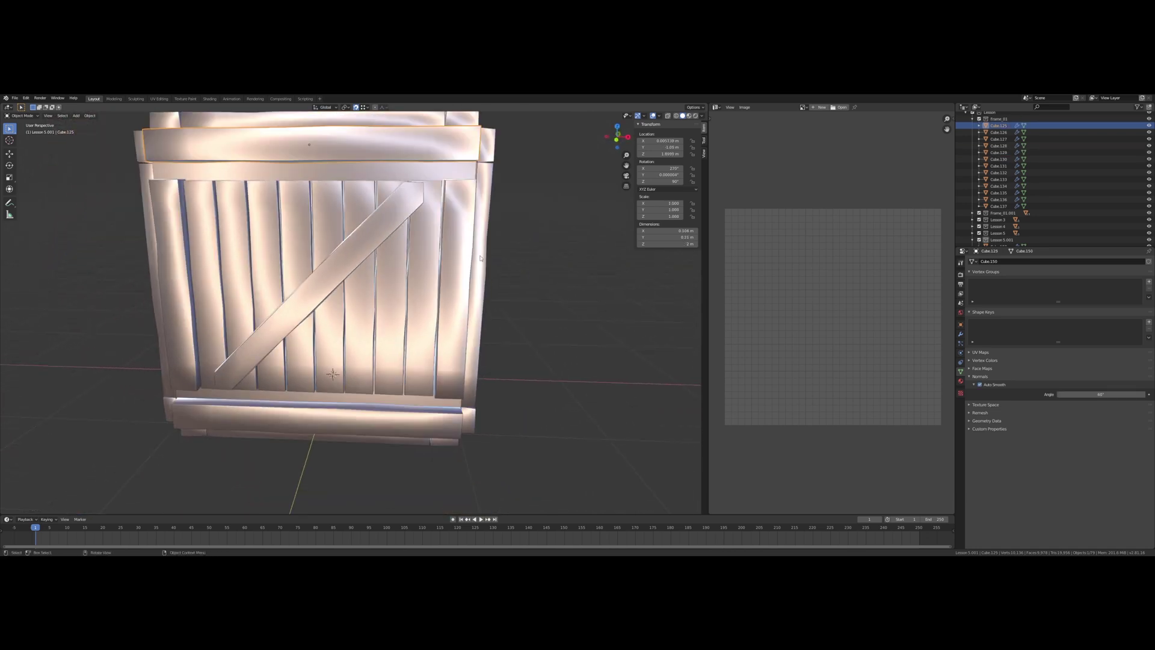
left_click(666, 154)
type("1.8")
key("Return")
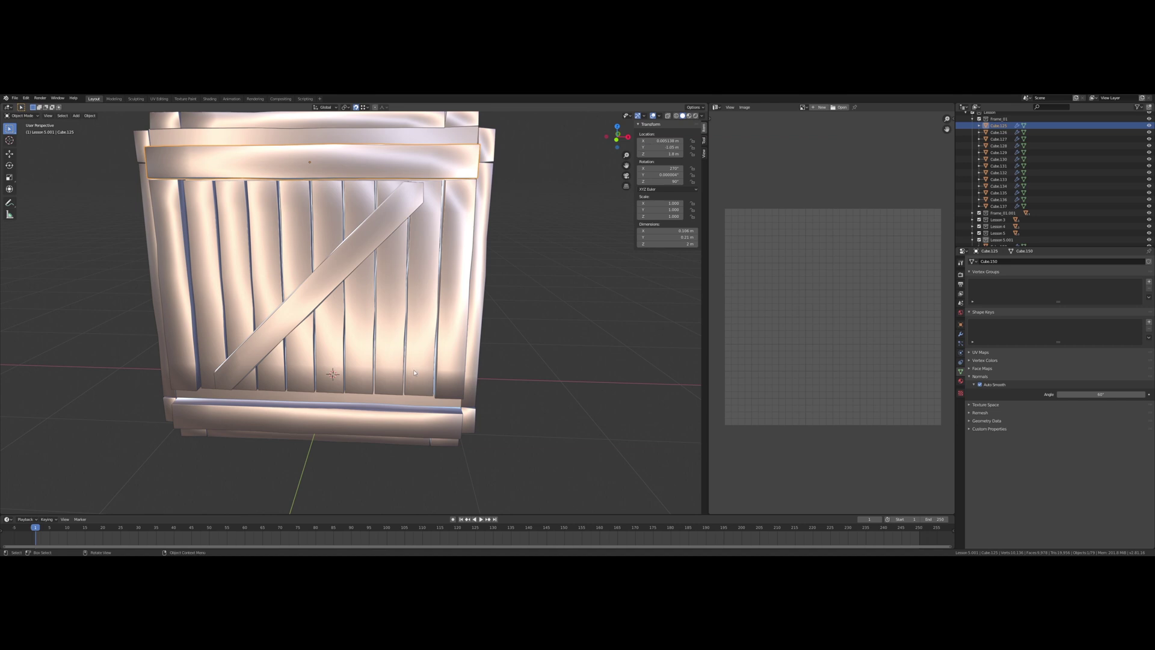
Set the Z location of the front panel's lower horizontal frame board to 0.2 m.
left_click(403, 432)
left_click(662, 154)
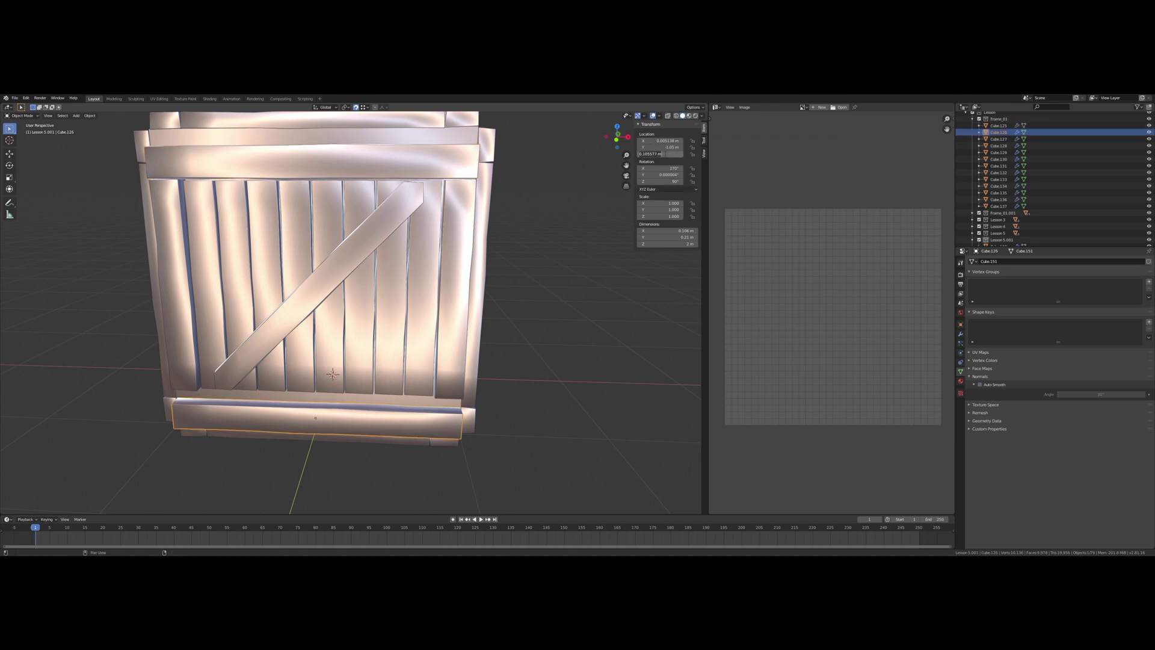
type("0.2")
key("Return")
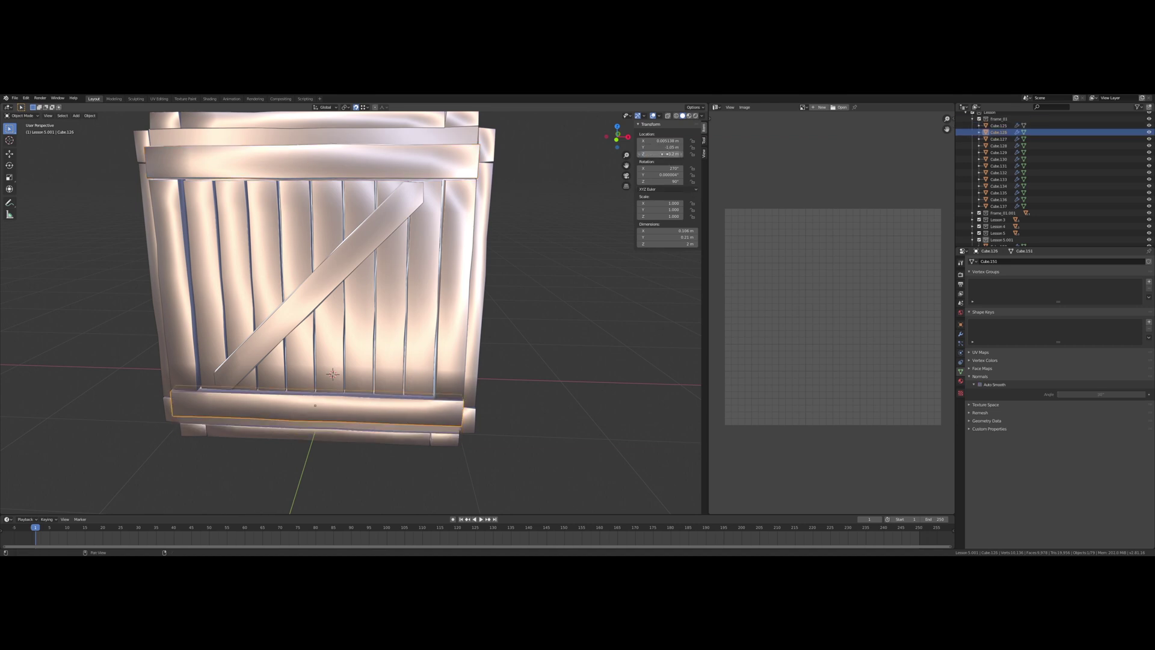
Select the plain base cube inside the crate and hide it.
middle_click_drag(491, 241, 390, 174)
left_click(384, 151)
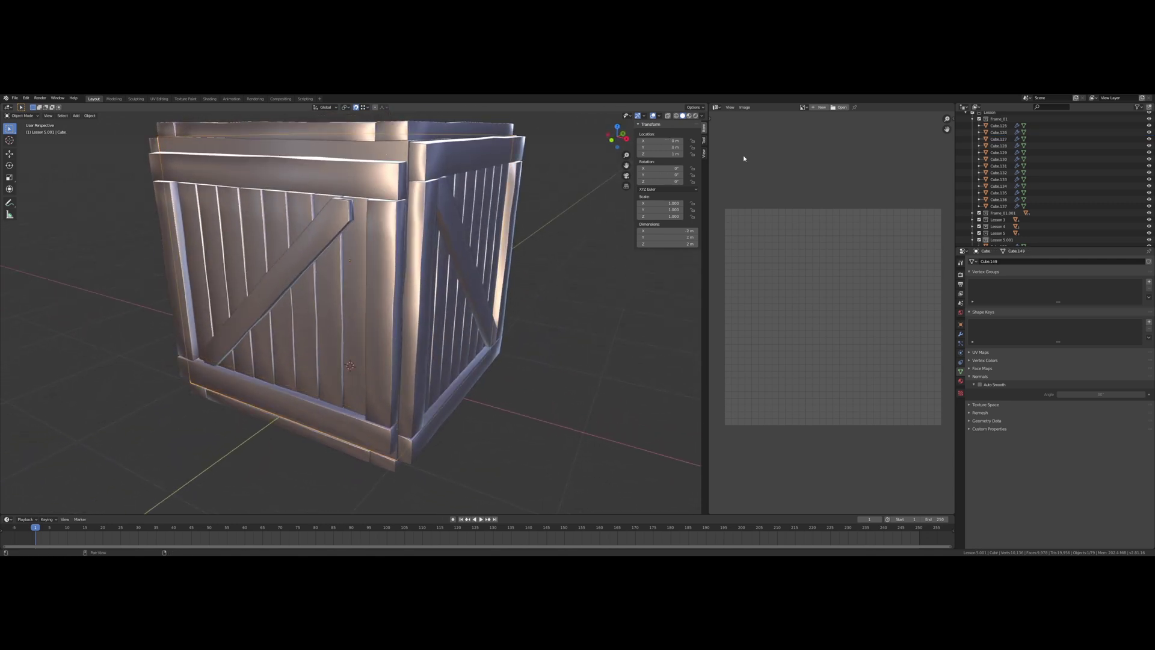
scroll(1074, 224, "down", 5)
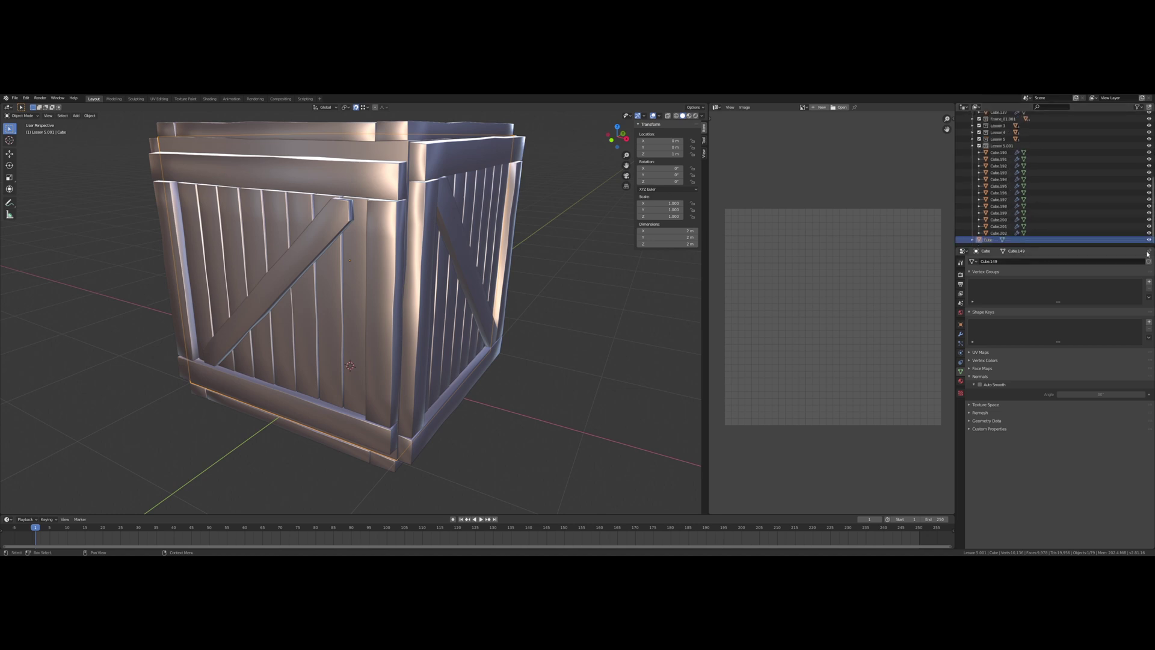
key("h")
Select the diagonal brace on the crate's front panel.
middle_click_drag(386, 243, 414, 230)
left_click(393, 201)
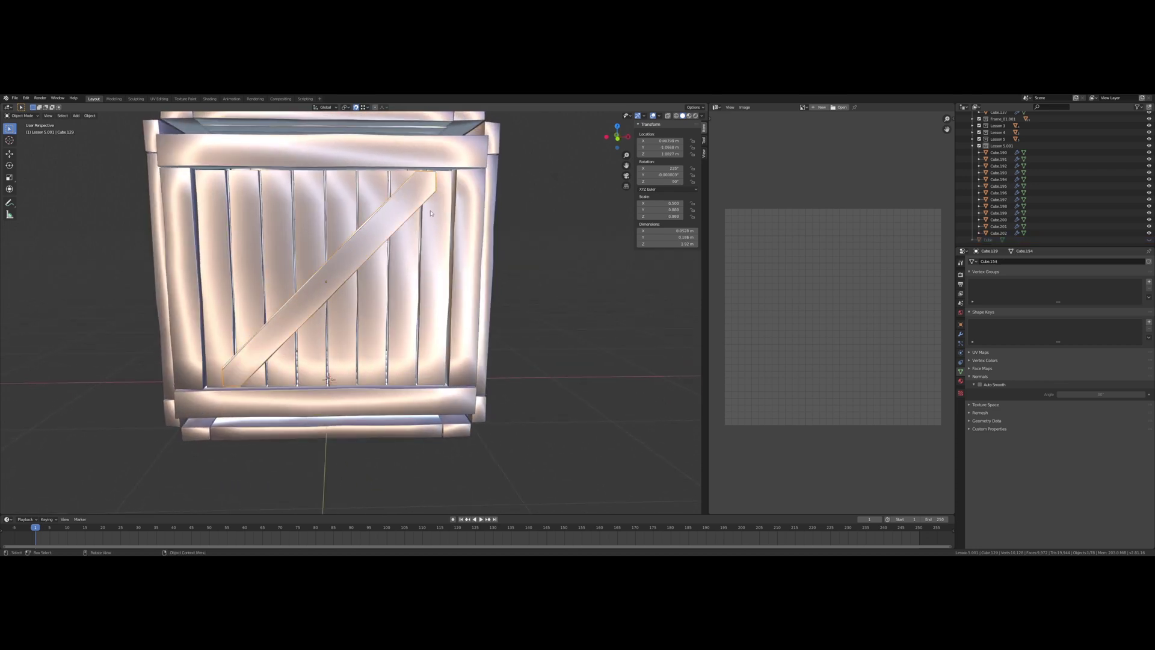
middle_click_drag(441, 194, 428, 219)
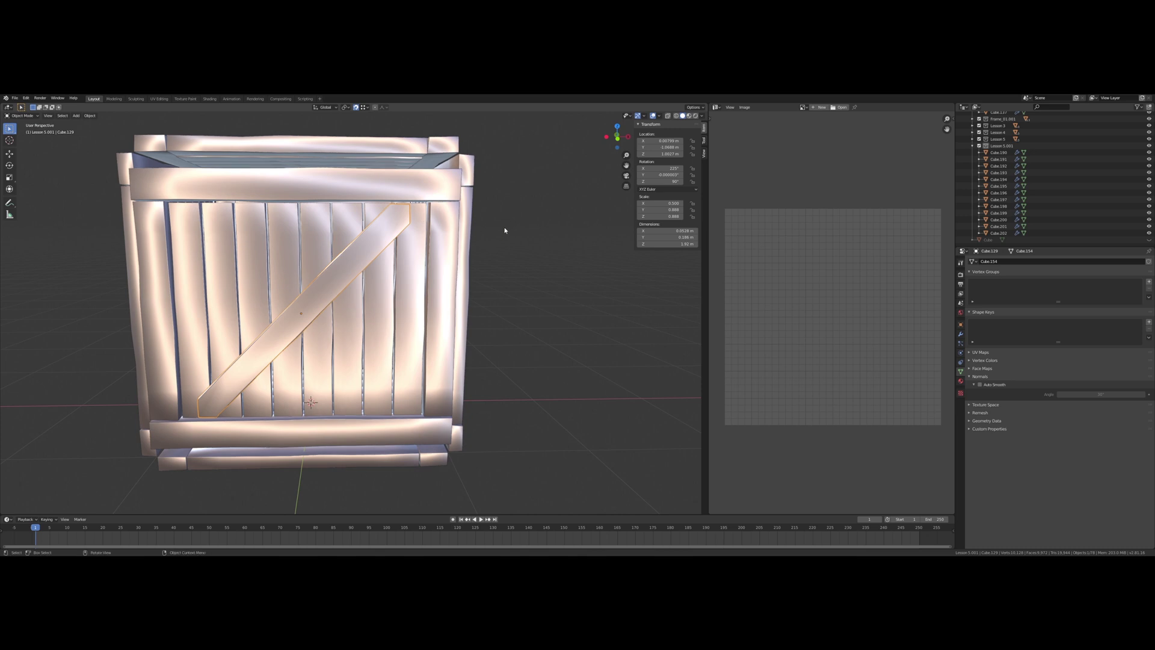
key("s")
key("x")
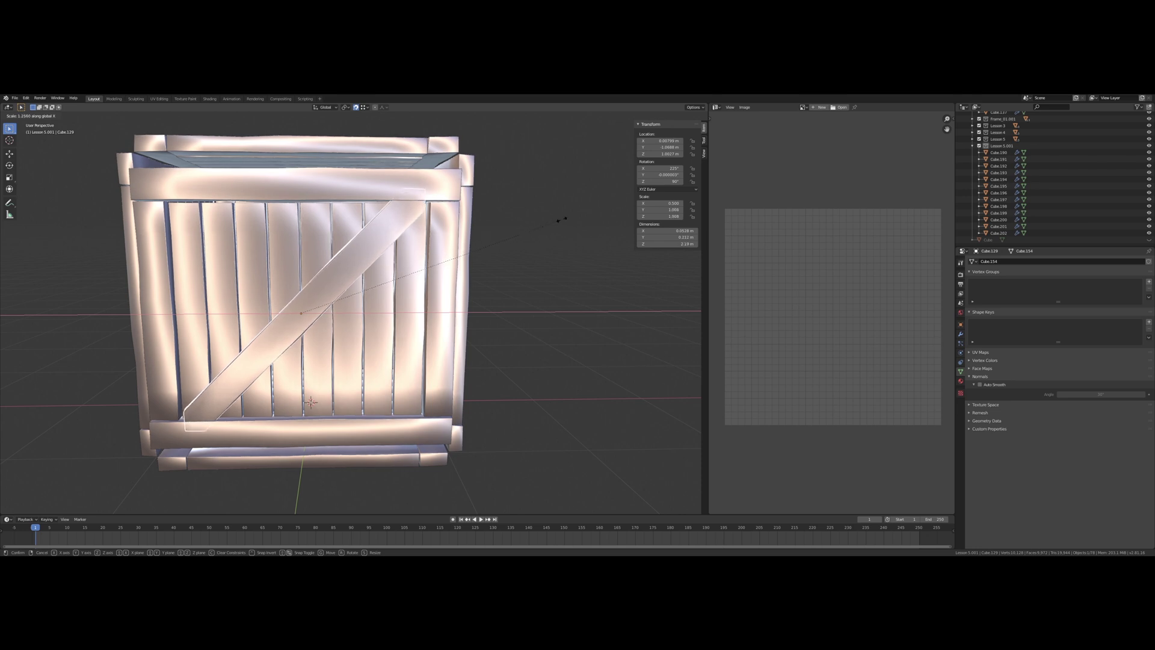
right_click(554, 227)
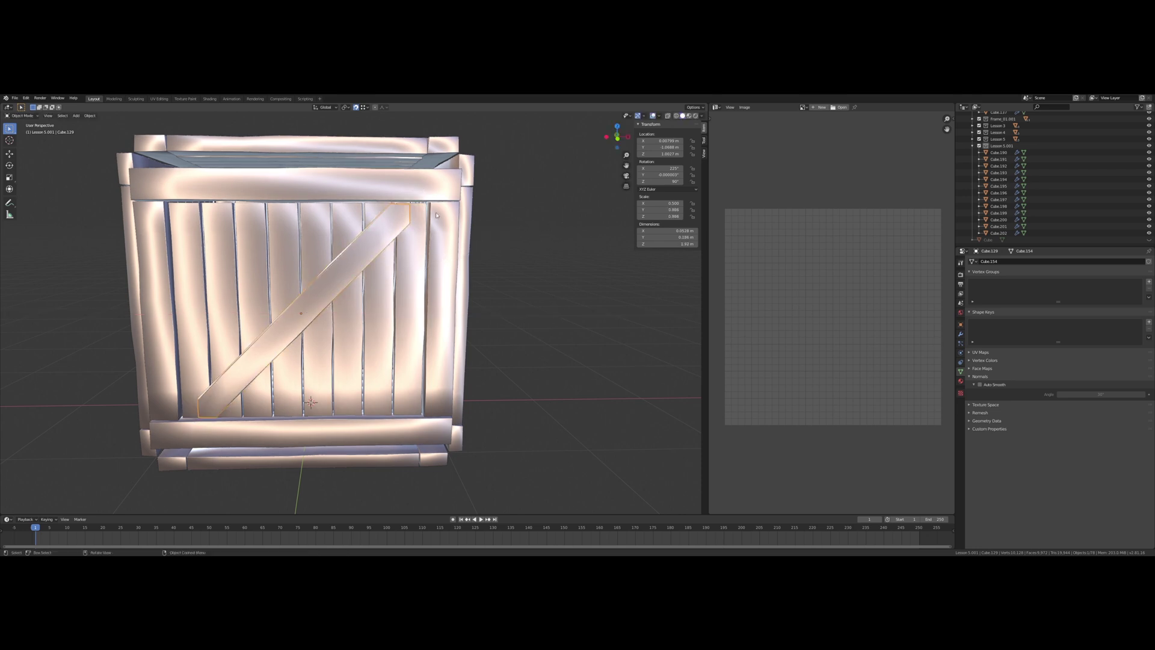
Rotate the front panel's diagonal brace a few degrees clockwise so it lies at a shallower angle across the planks.
scroll(437, 215, "up", 6)
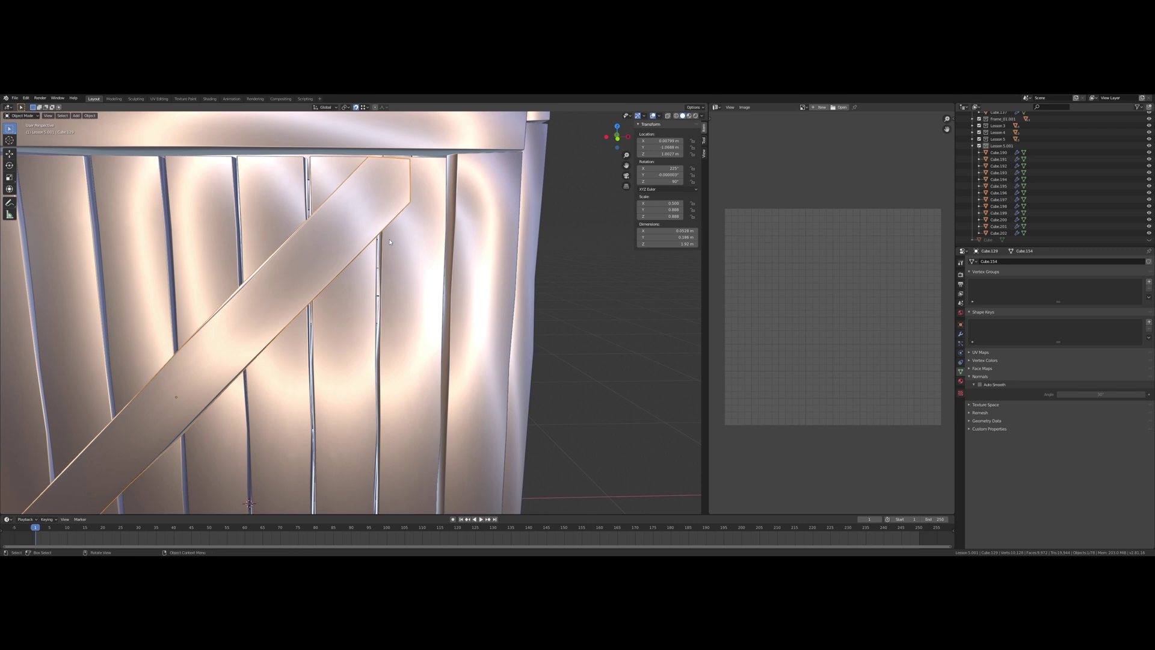
scroll(428, 243, "down", 4)
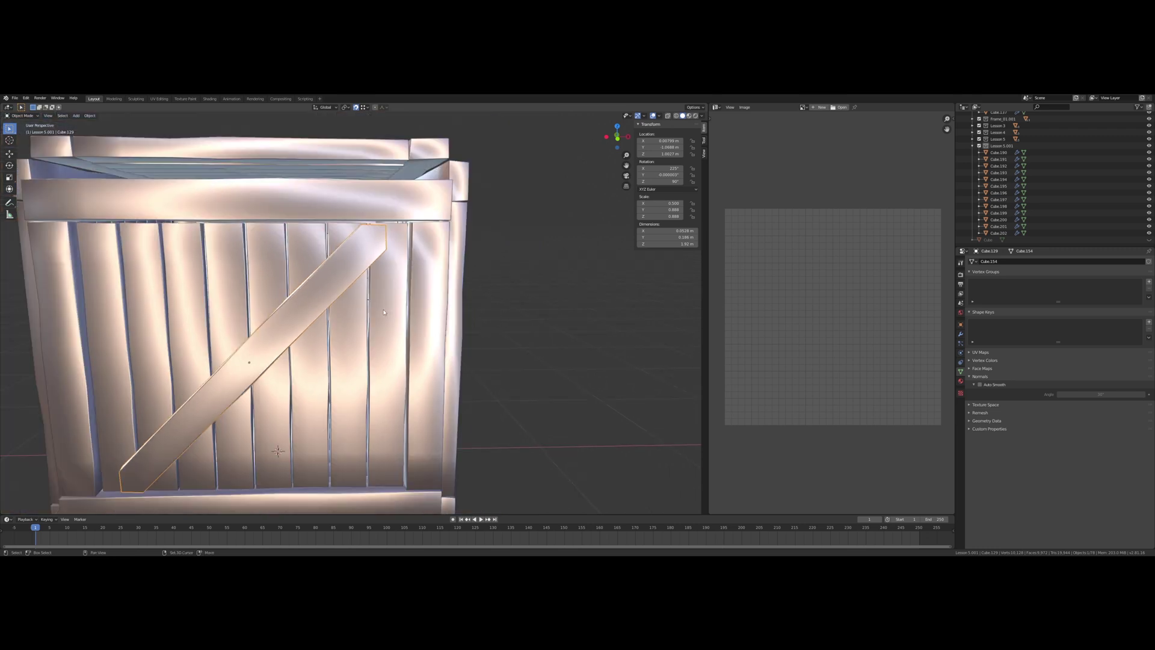
middle_click_drag(383, 312, 395, 267, "shift")
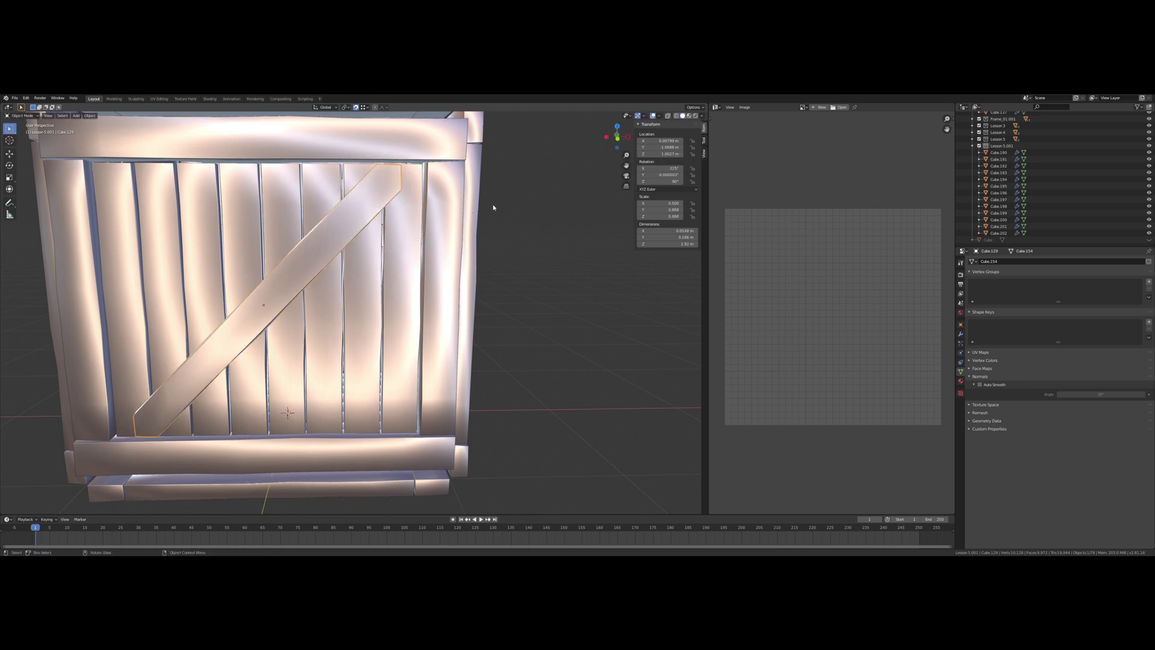
key("r")
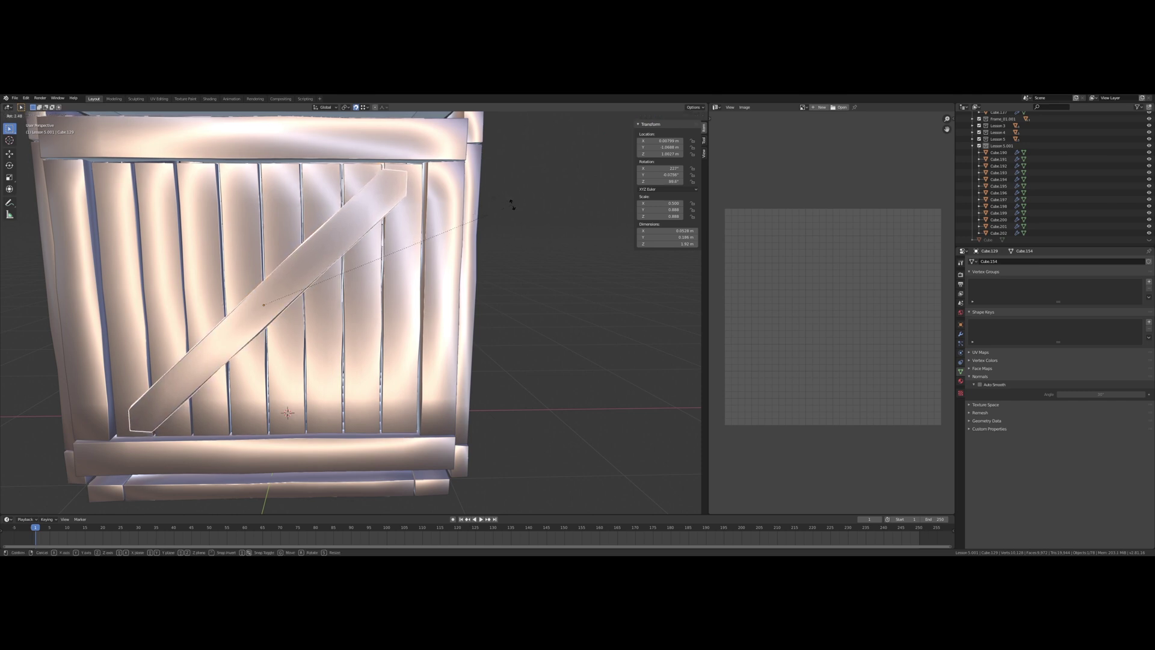
left_click(513, 215)
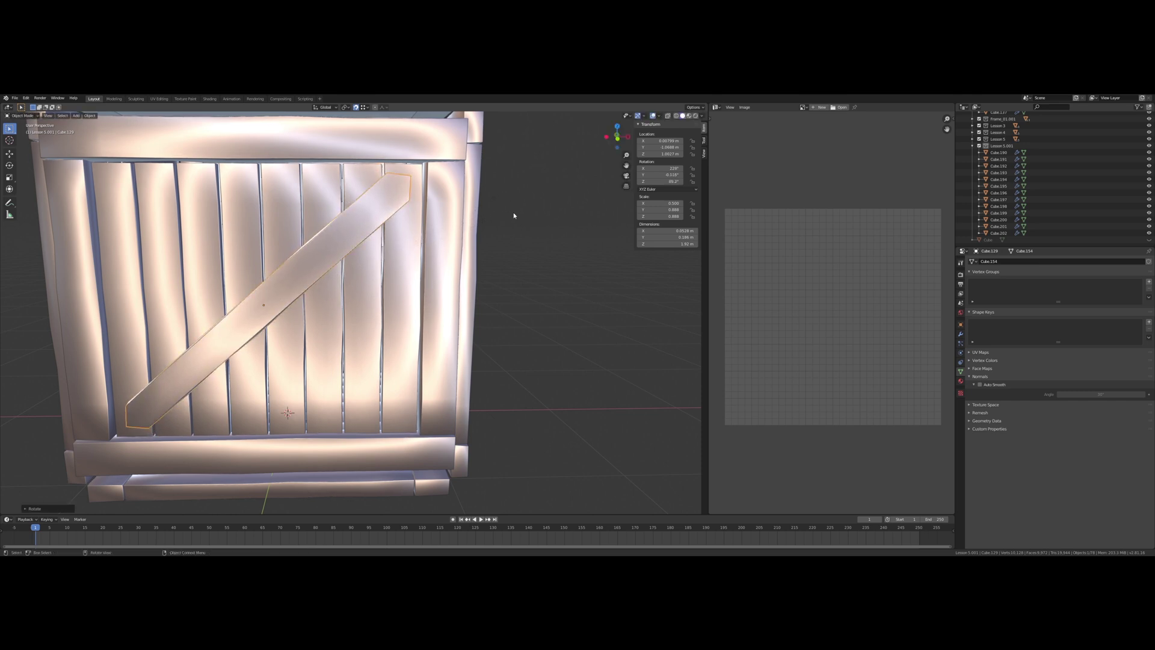
Scale the diagonal brace up along the global Z axis to about 2.09 m long.
middle_click_drag(504, 186, 472, 248)
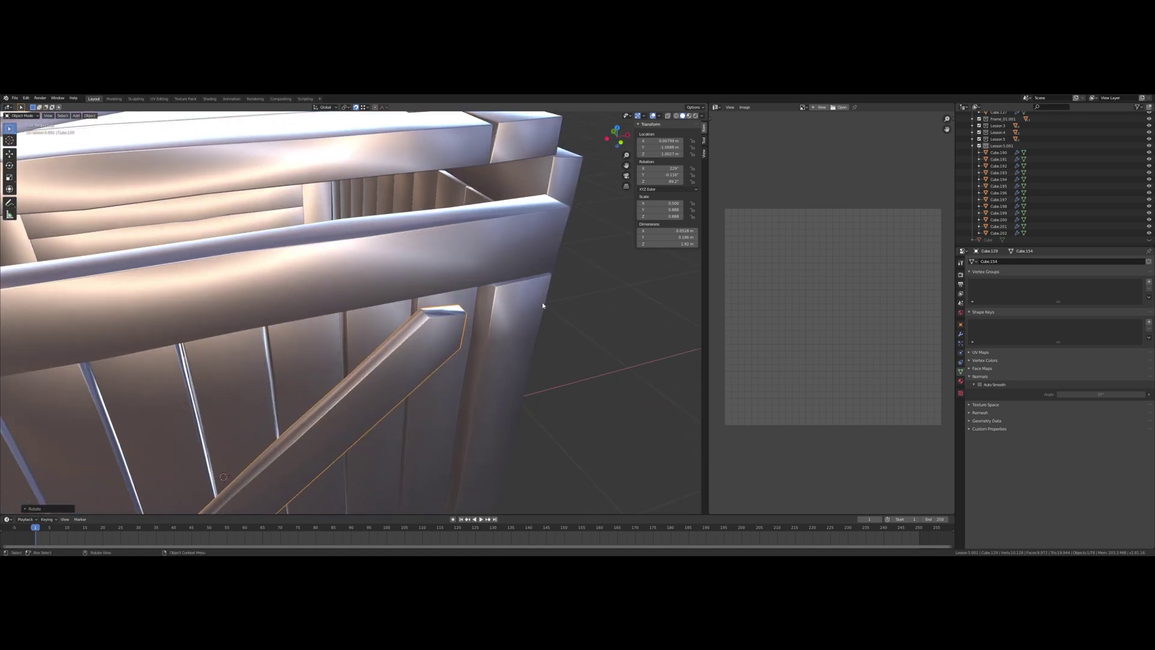
key("s")
key("z")
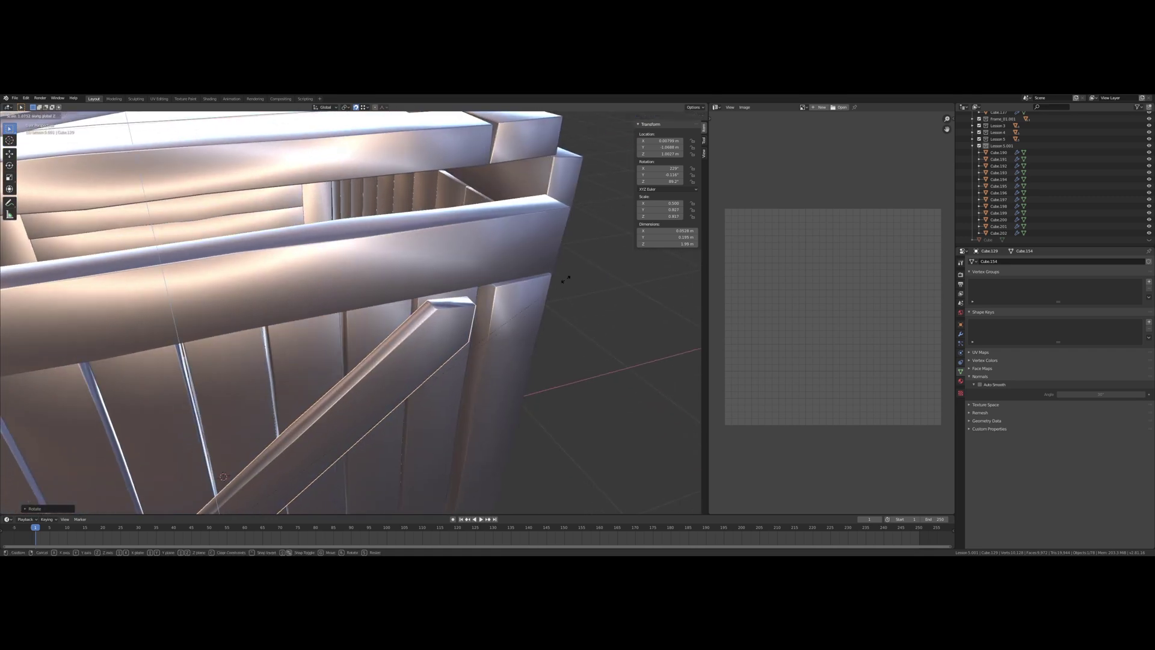
left_click(605, 253)
Try a slight further clockwise rotation of the diagonal brace and undo it.
middle_click_drag(561, 305, 534, 254)
scroll(497, 221, "up", 4)
middle_click_drag(496, 221, 429, 239)
key("r")
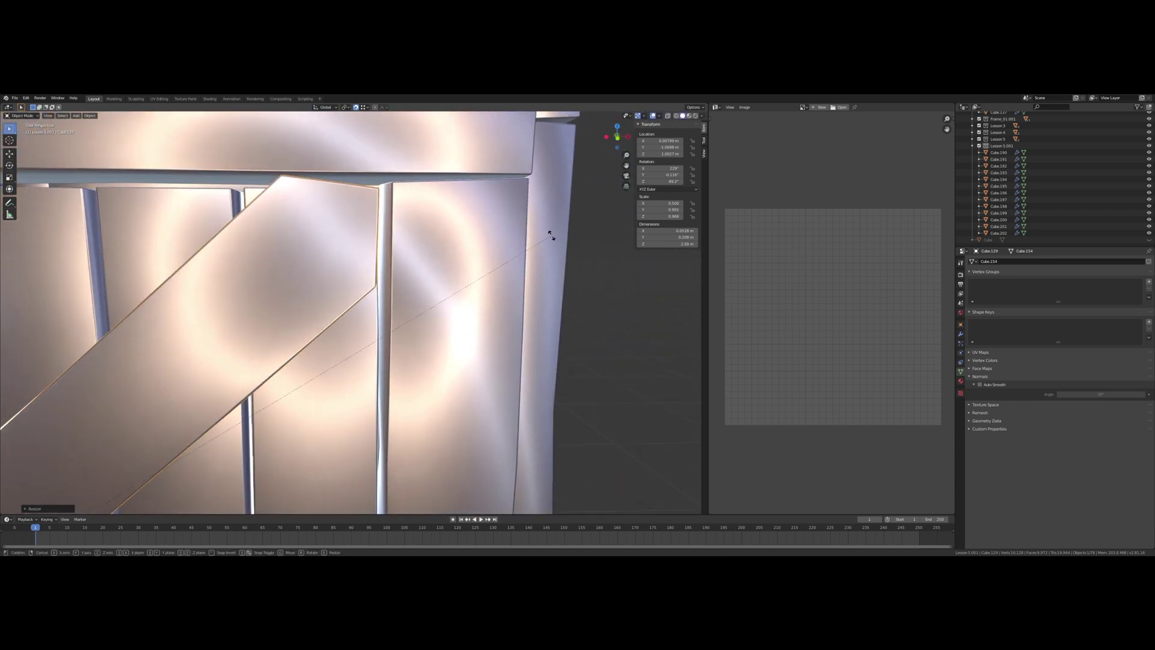
left_click(558, 243)
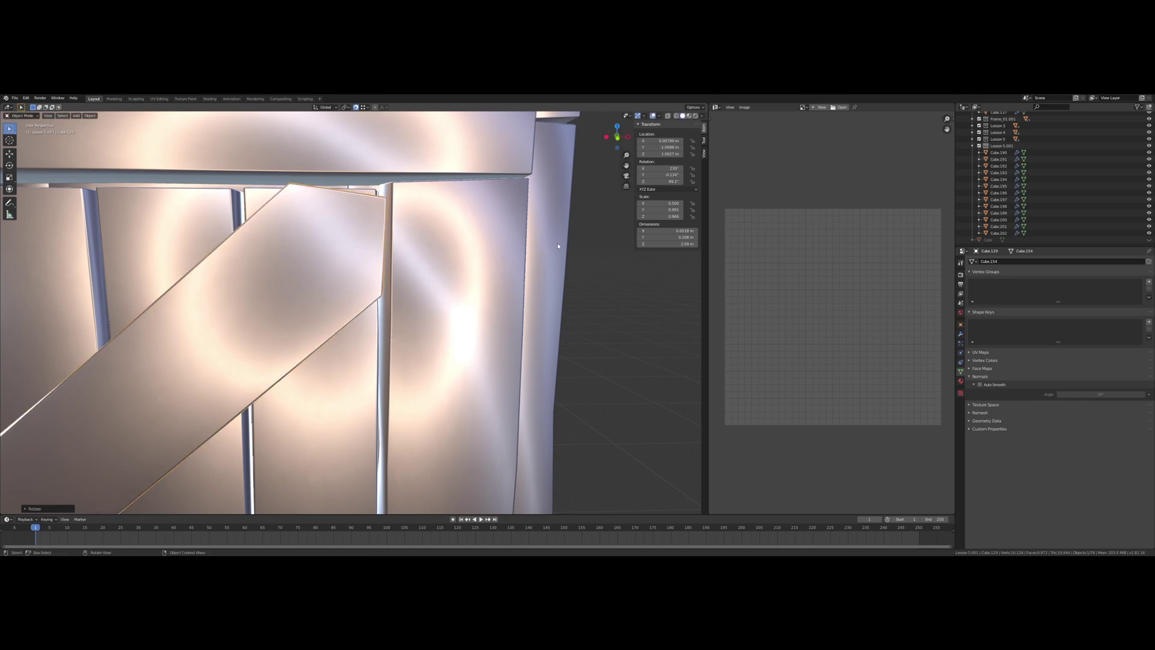
key("ctrl+z")
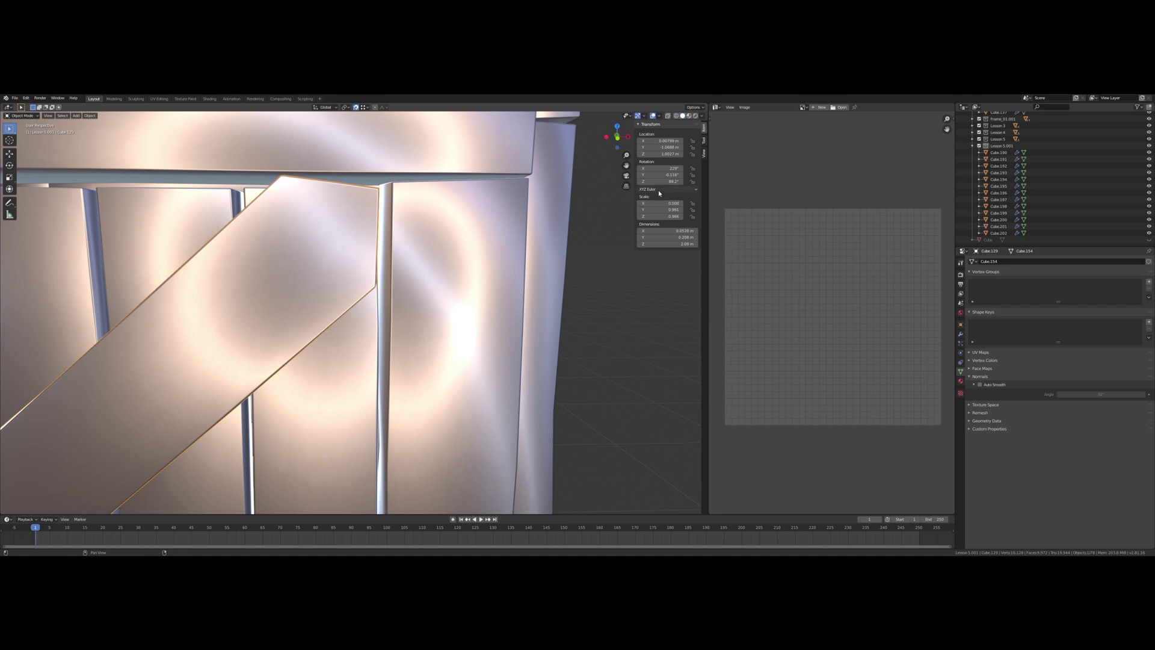
Set the diagonal brace's Y rotation to 0°.
middle_click_drag(581, 229, 453, 275)
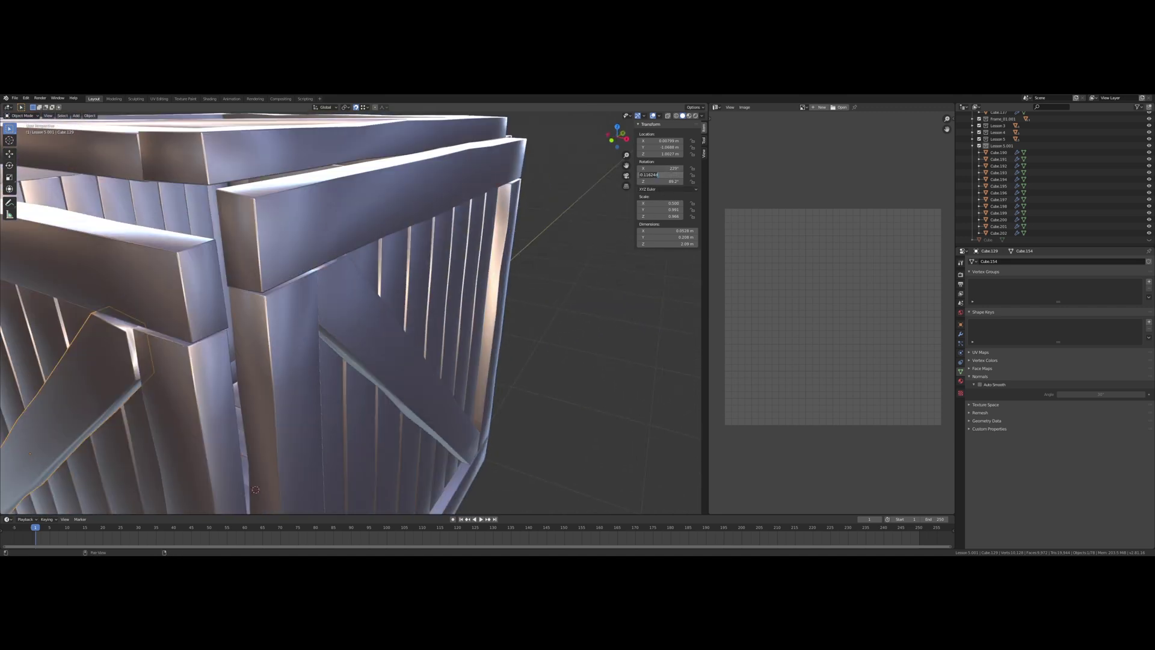
key("Return")
middle_click_drag(412, 278, 456, 266)
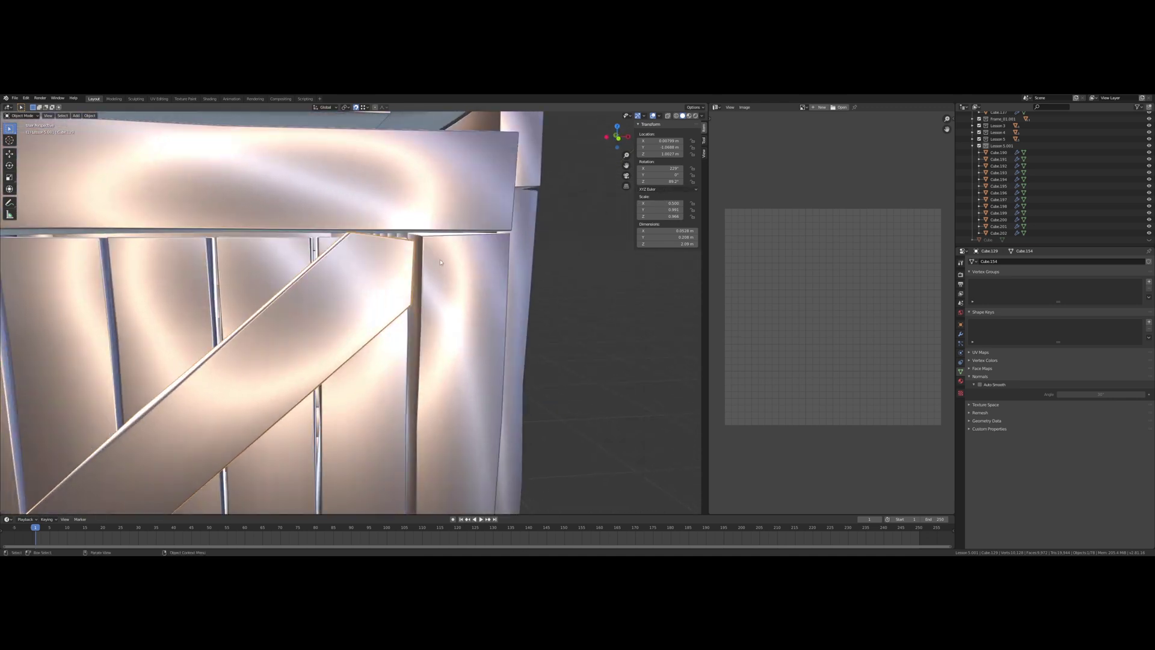
Rotate the diagonal brace slightly about the global Y axis to adjust its slope between the frame boards.
scroll(451, 266, "down", 2)
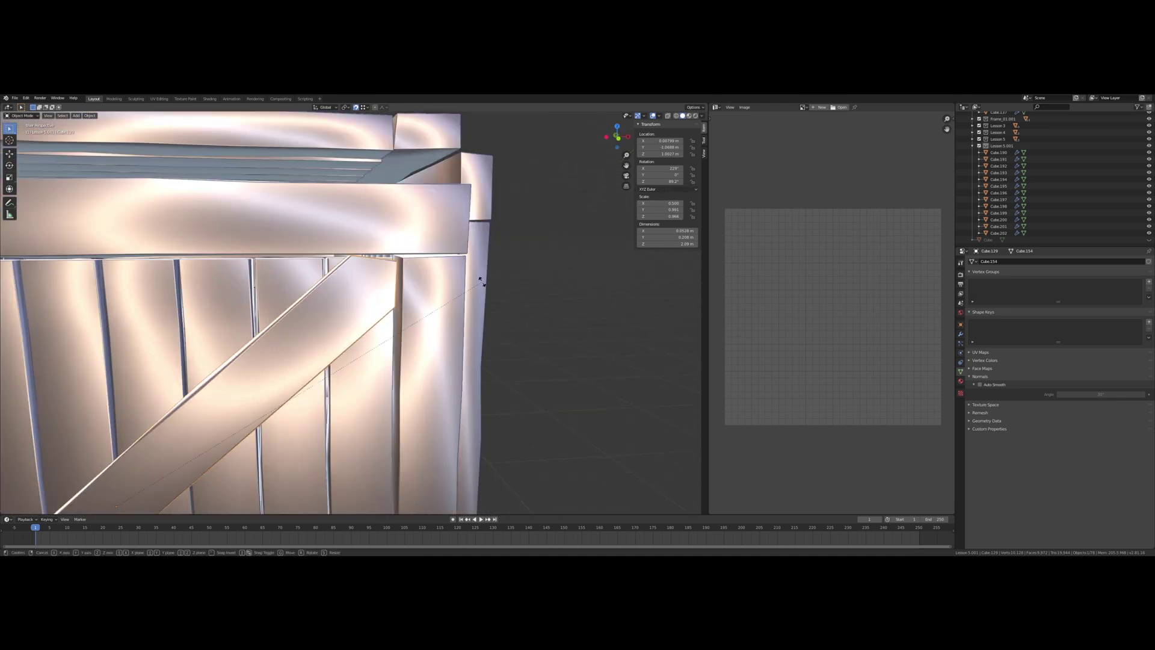
key("r")
key("y")
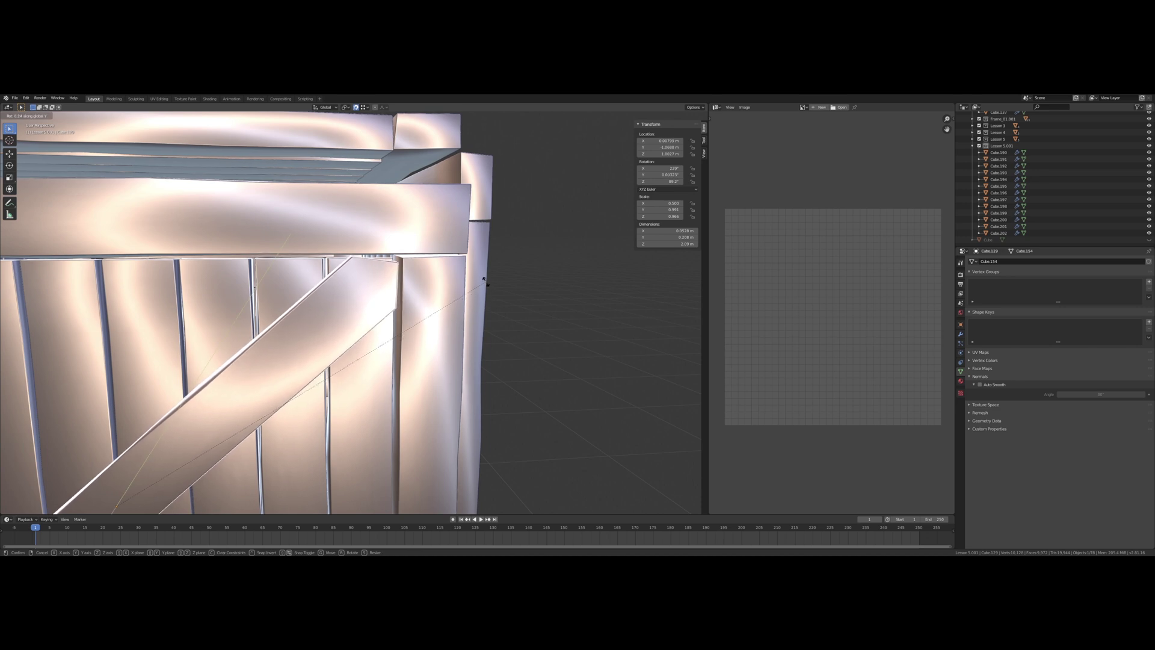
left_click(481, 280)
Scale the diagonal brace along the global Z axis to about 2.13 m long so its upper end reaches the frame boards.
scroll(474, 279, "up", 3)
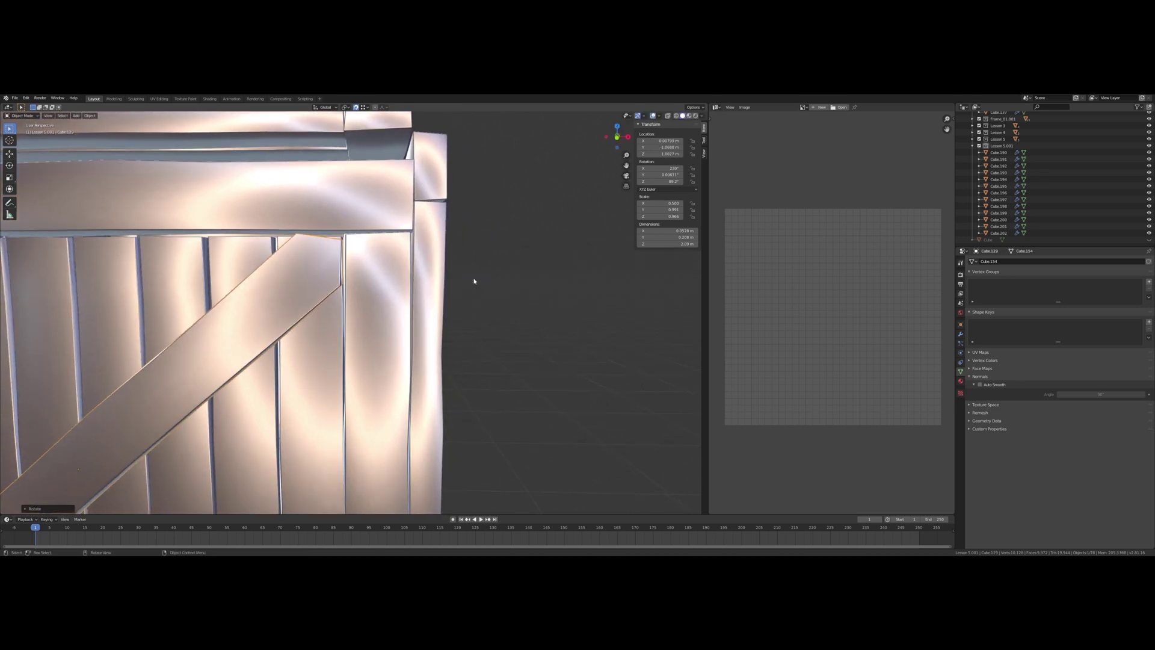
scroll(469, 273, "up", 3)
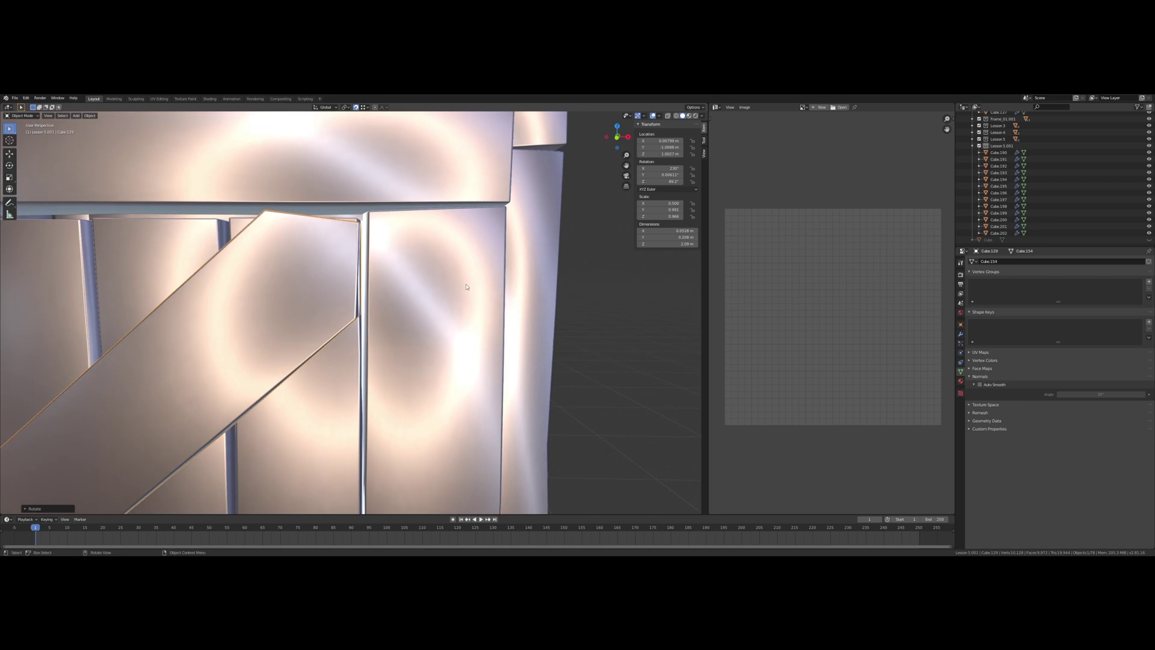
key("s")
key("z")
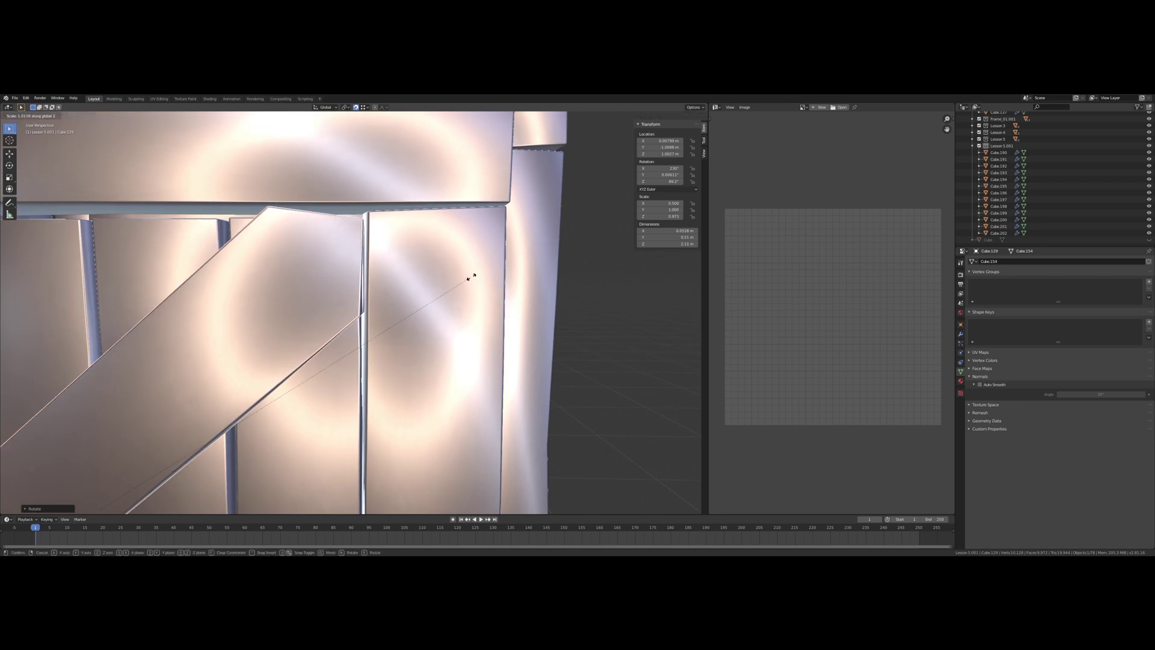
left_click(482, 270)
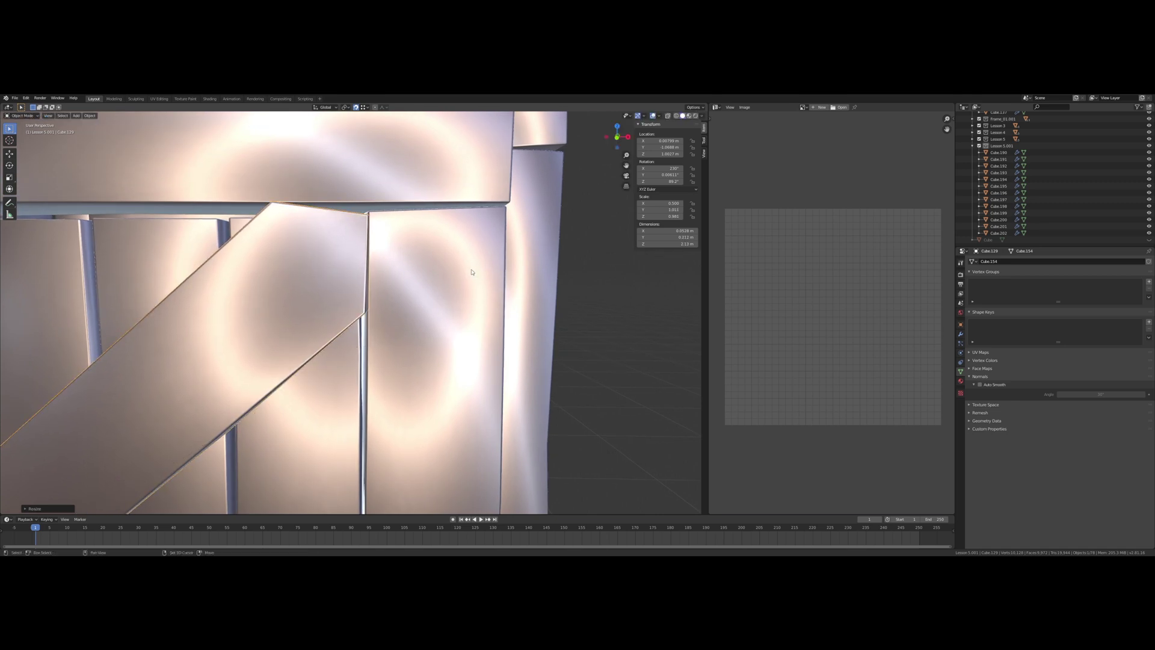
Fine-tune the diagonal brace's slope with two small rotations about the global Y axis, aligning its upper end with the frame corner.
middle_click_drag(463, 269, 465, 277, "shift")
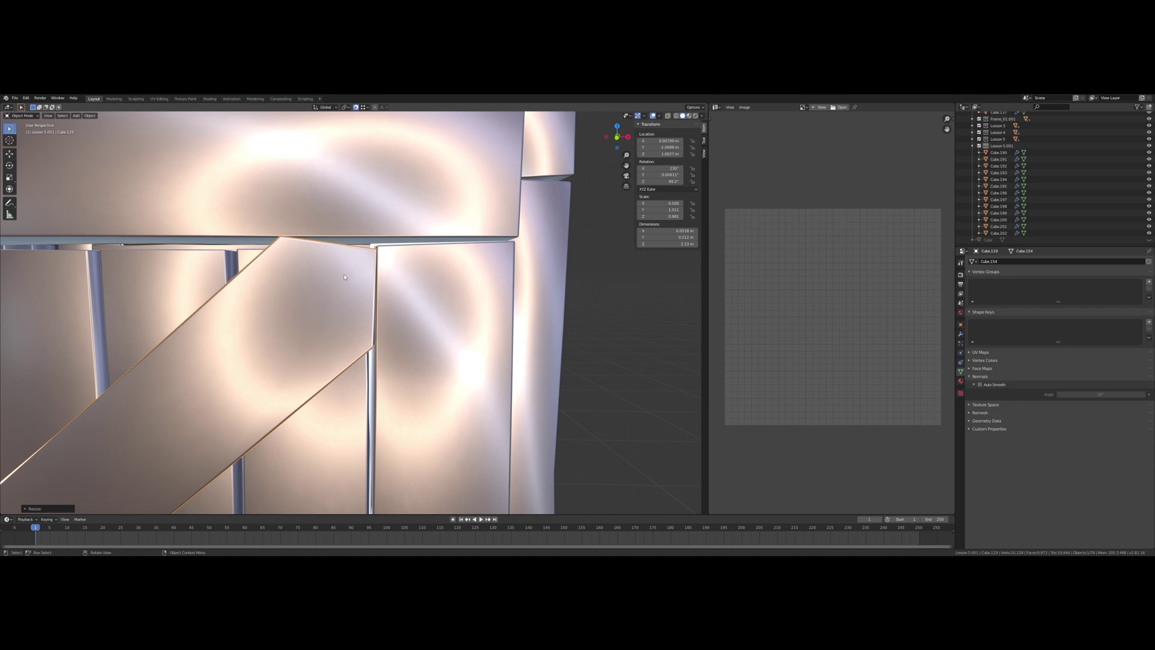
key("r")
key("y")
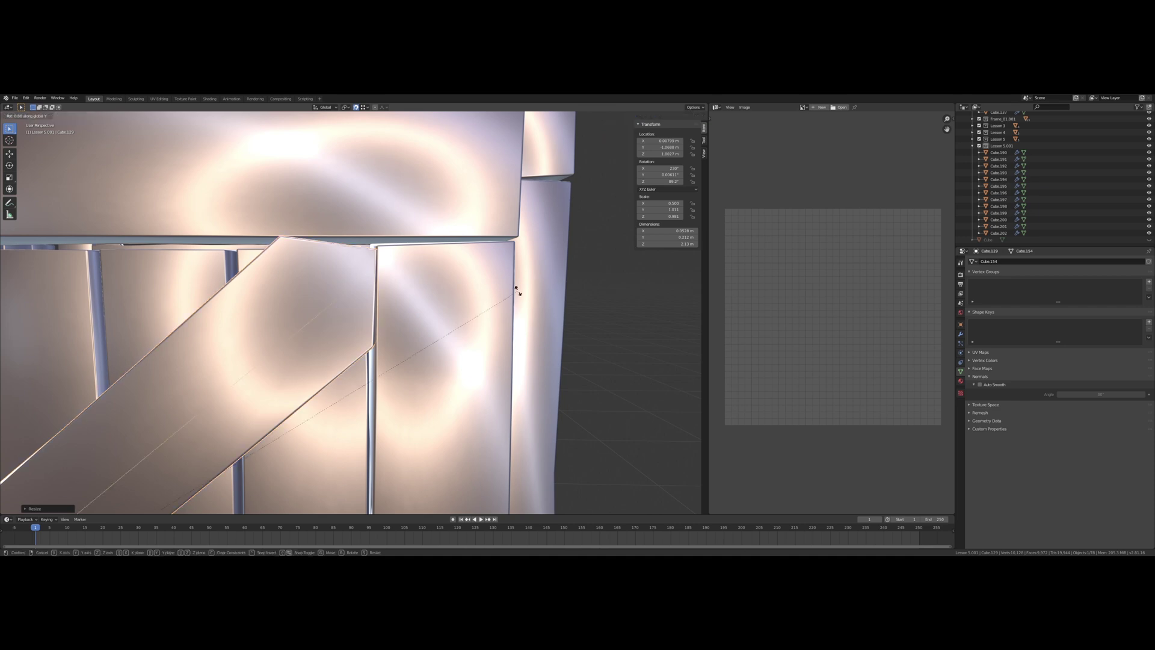
left_click(518, 295)
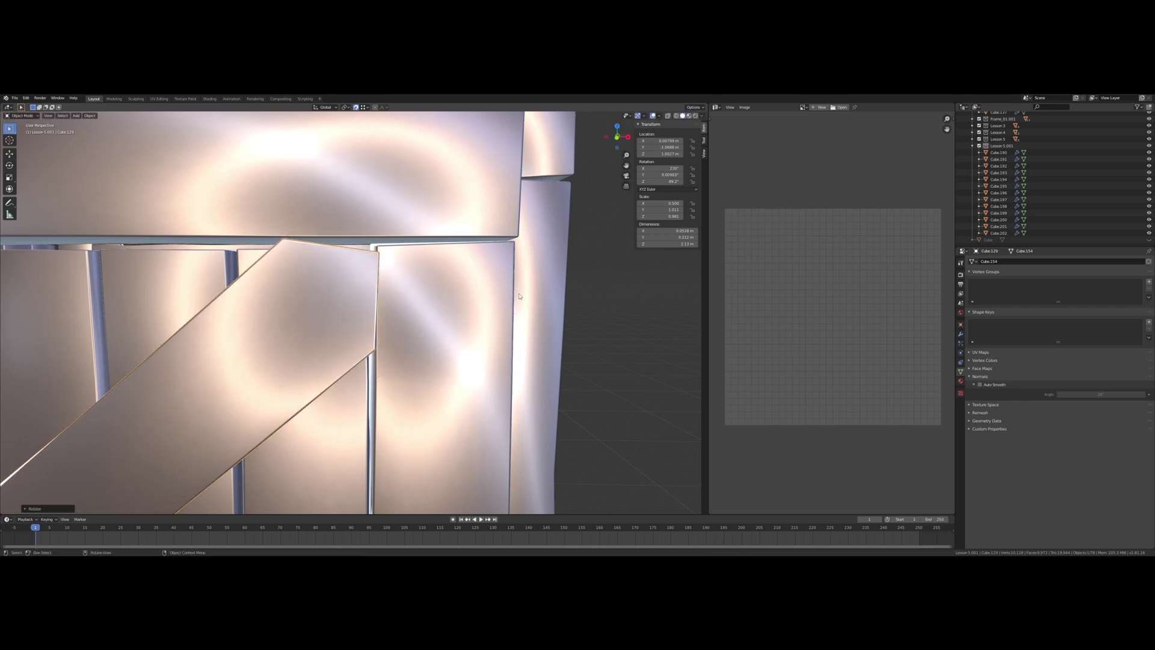
key("r")
key("y")
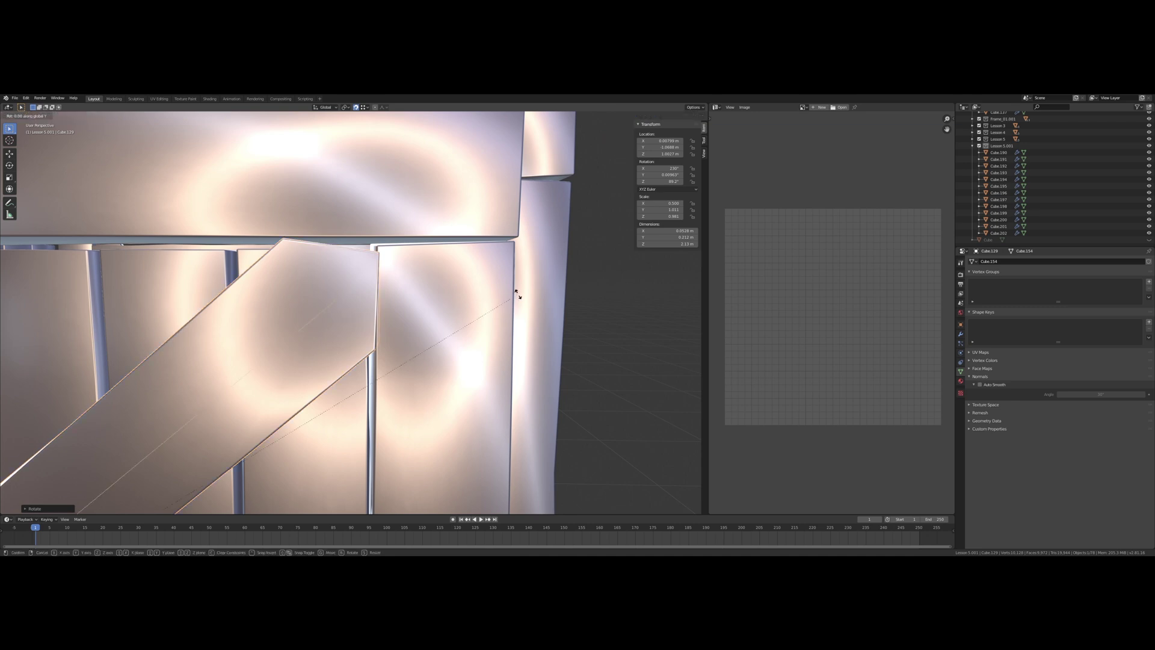
left_click(516, 293)
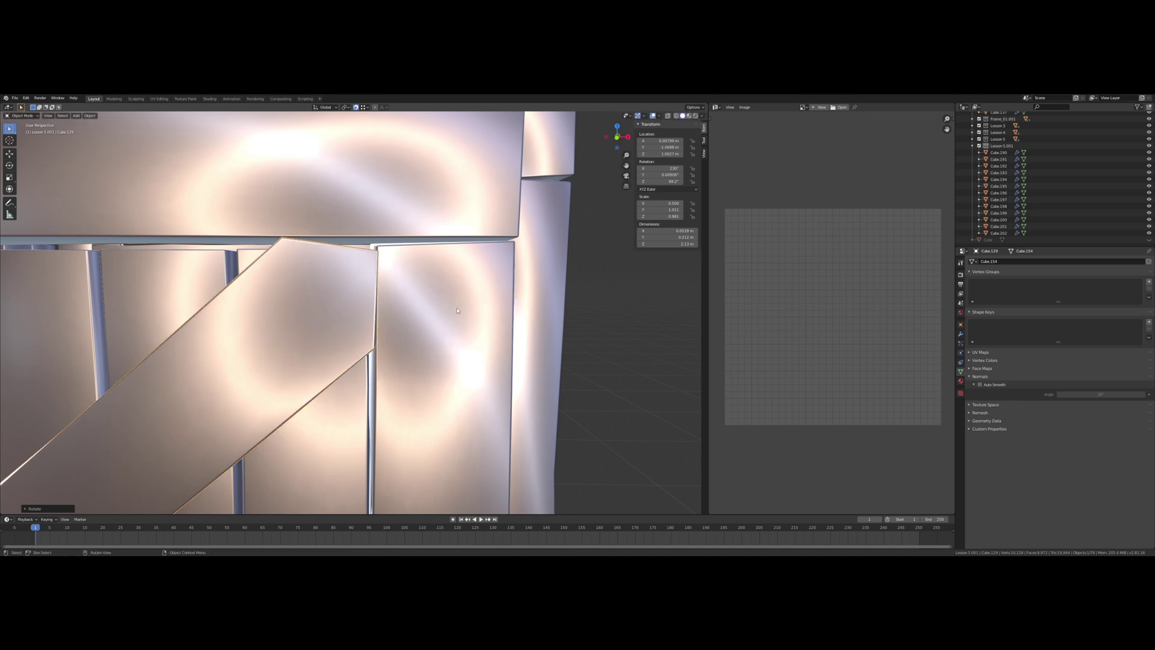
Enter Edit Mode on the diagonal brace and select the upper outer corner of its top end.
scroll(454, 306, "down", 8)
middle_click_drag(369, 368, 427, 289, "shift")
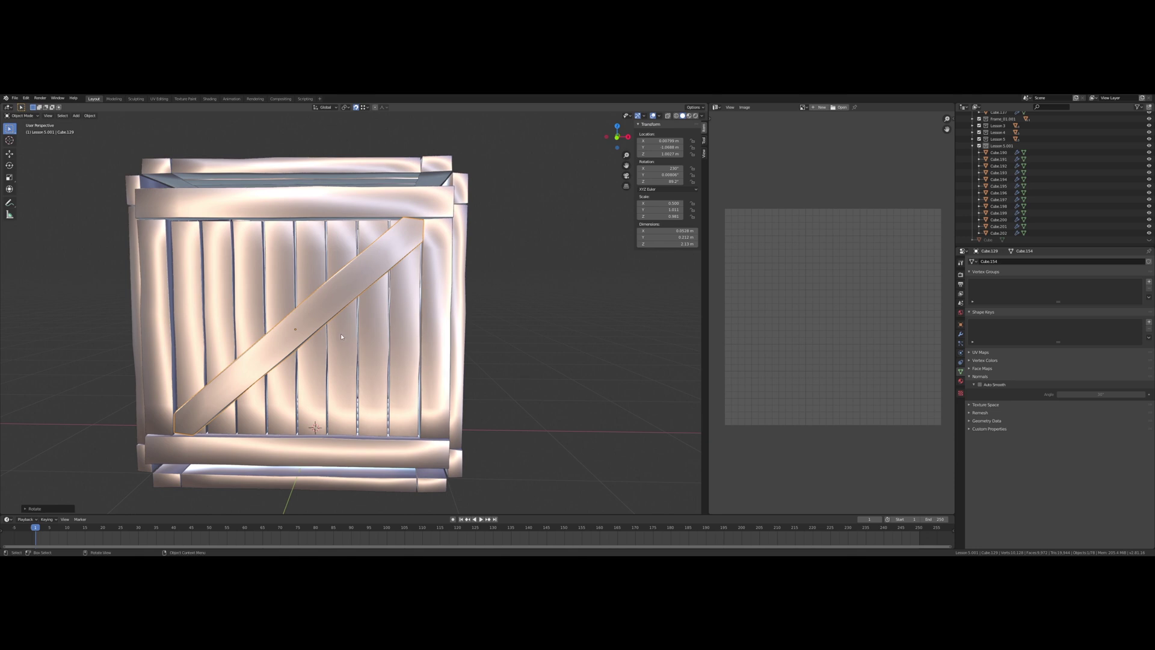
key("Tab")
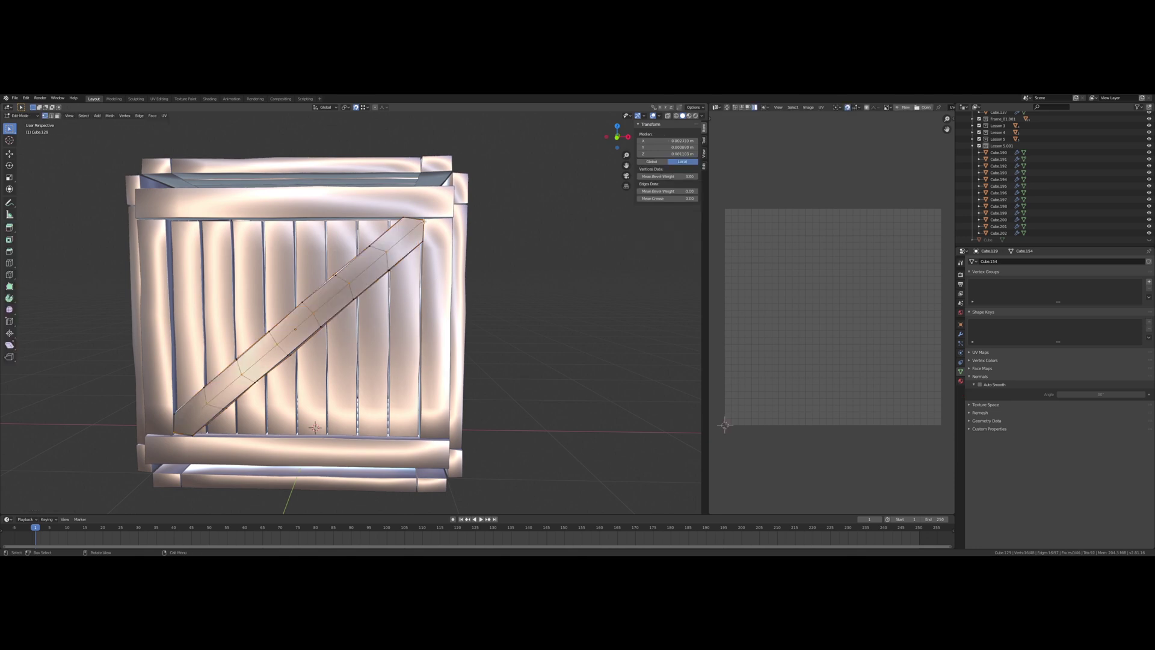
scroll(403, 257, "up", 9)
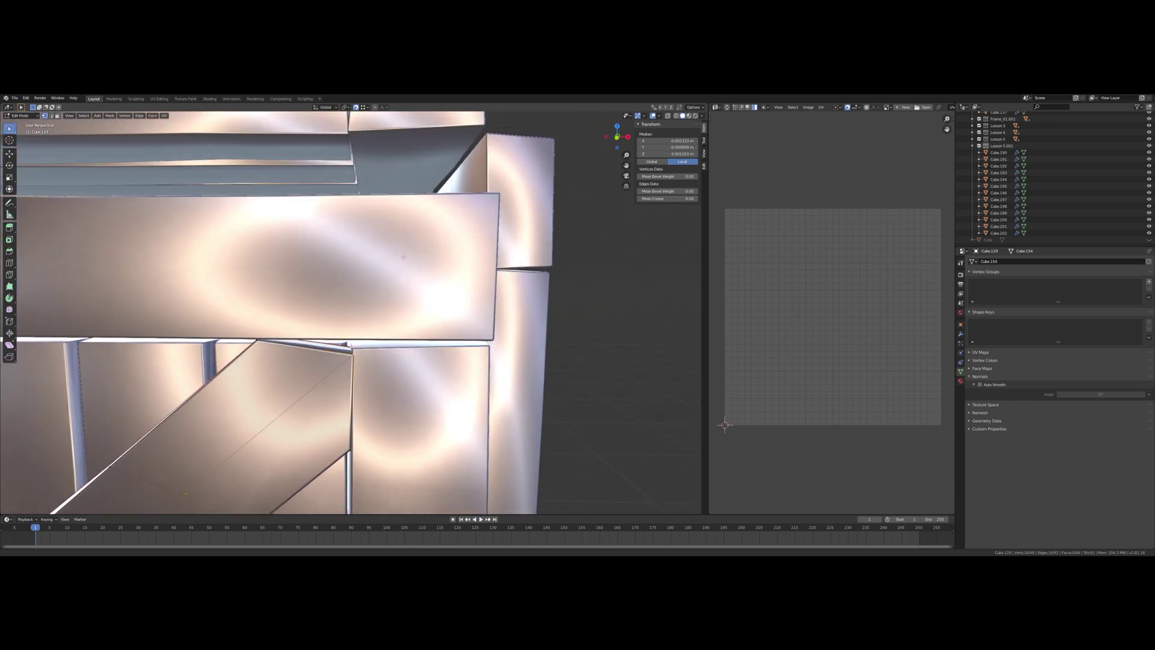
middle_click_drag(404, 257, 397, 278, "shift")
left_click_drag(370, 331, 370, 331)
mouse_move(371, 337)
middle_mouse_down()
mouse_move(404, 275)
mouse_move(383, 340)
middle_mouse_up()
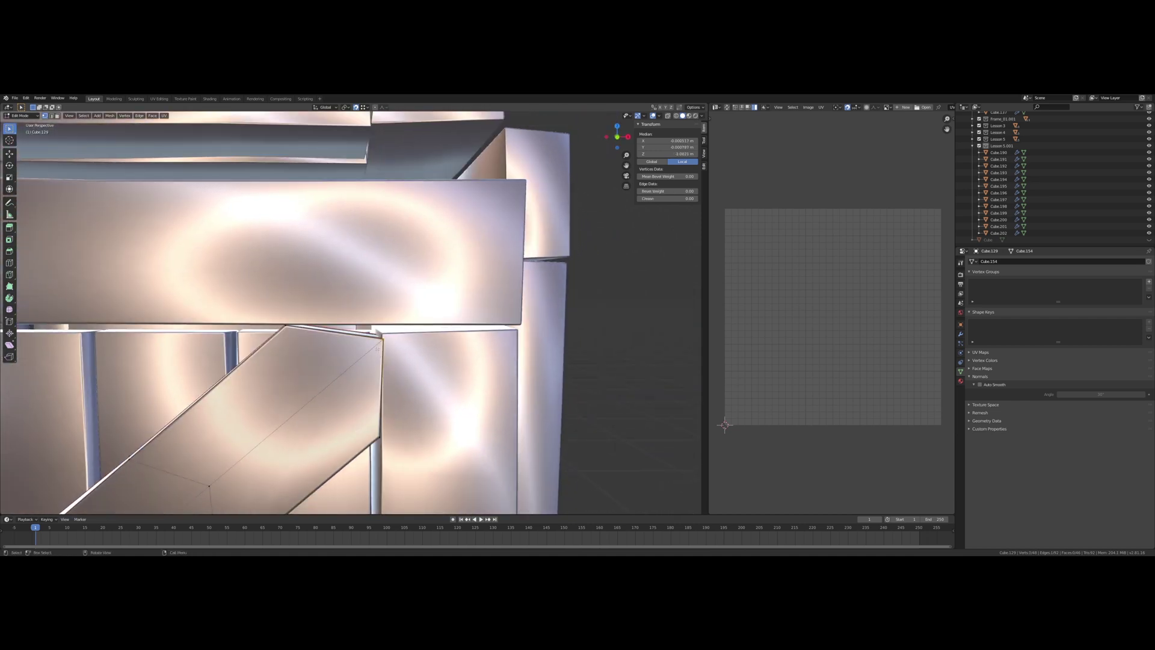
Use X-ray to check the selected corner through the brace's thickness, and raise it along global Z towards the upper frame board's underside.
left_click(669, 116)
middle_click_drag(401, 337, 400, 340)
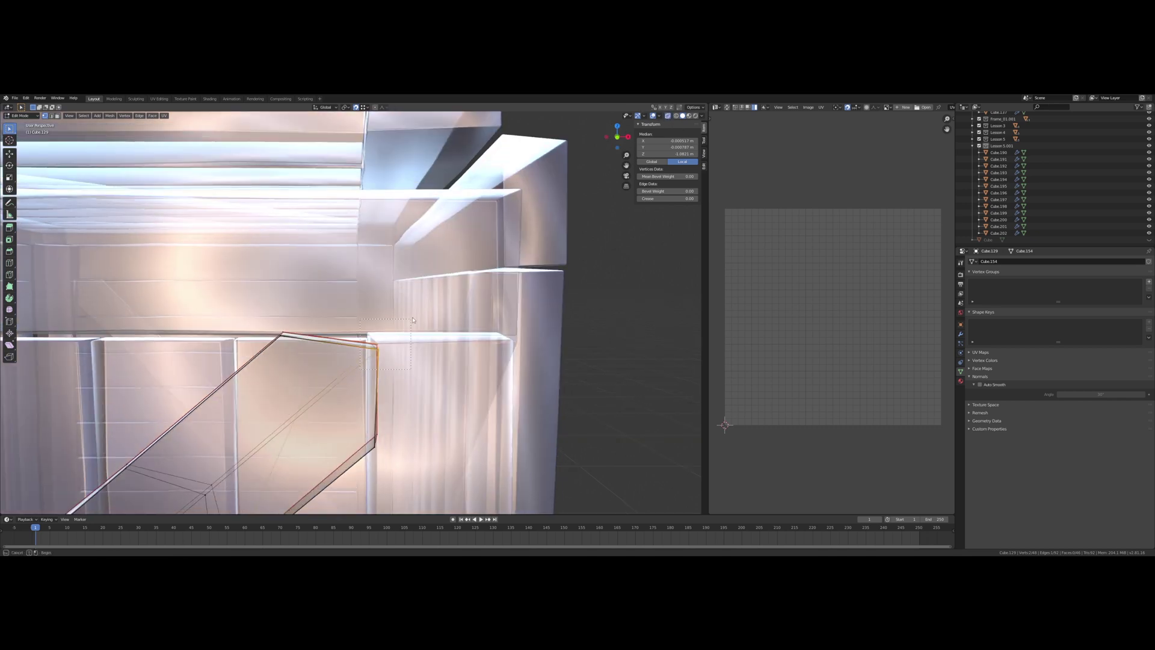
middle_click_drag(483, 226, 472, 228)
middle_click_drag(304, 362, 605, 221)
left_click(668, 116)
mouse_move(480, 297)
middle_mouse_down()
mouse_move(525, 271)
mouse_move(492, 270)
middle_mouse_up()
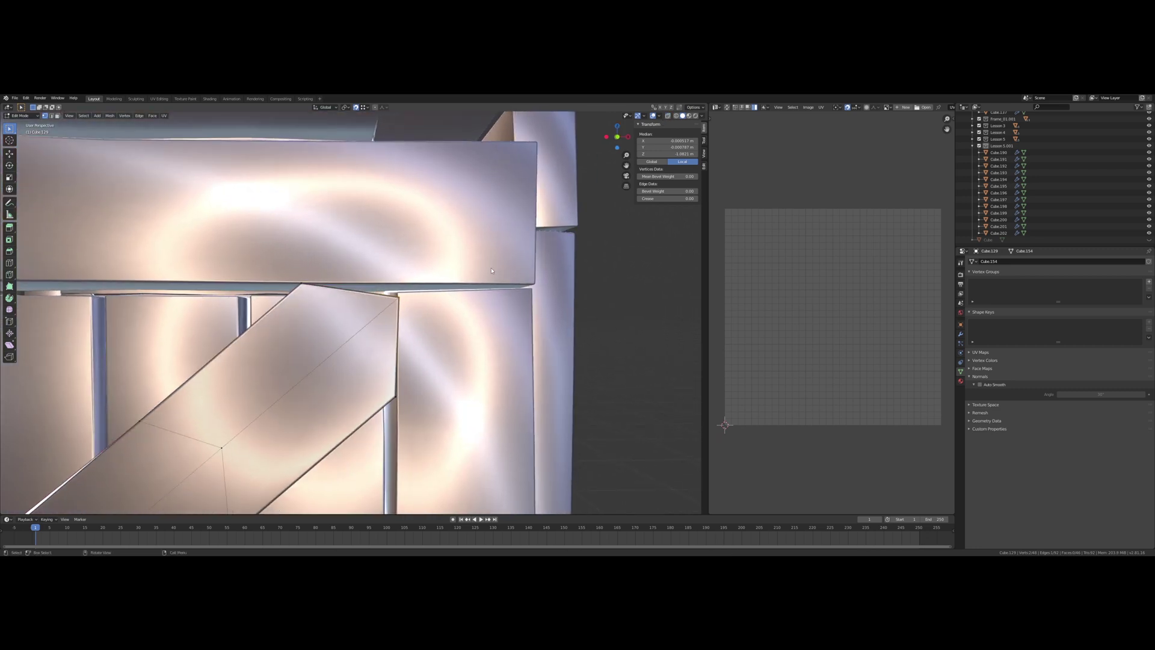
key("g")
key("z")
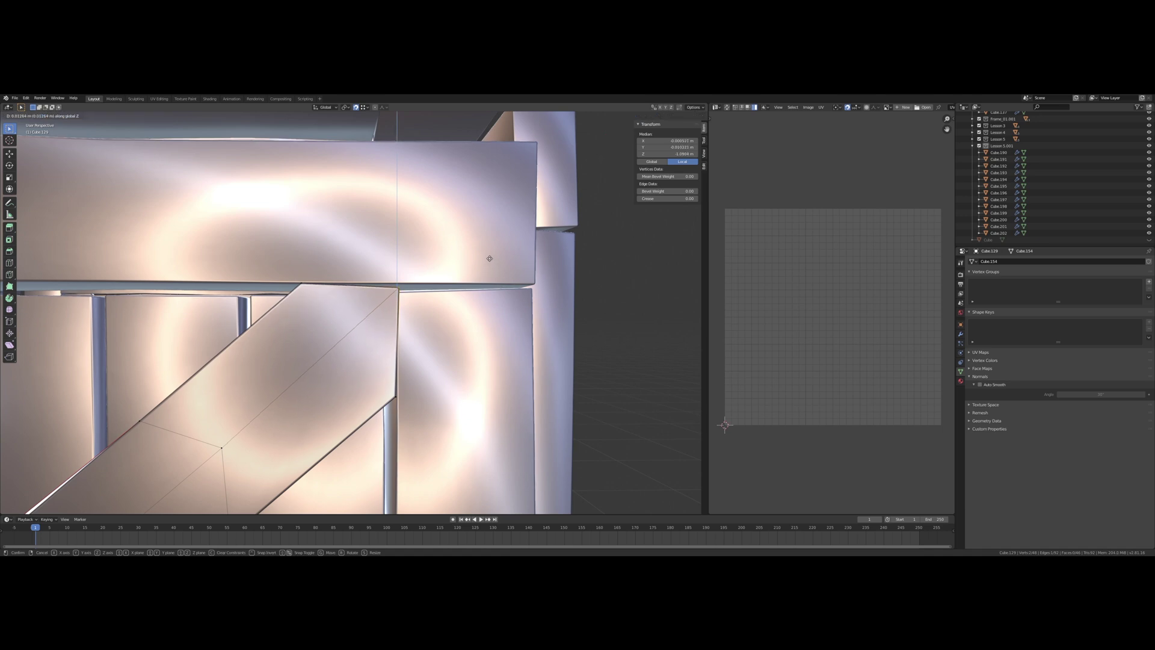
left_click(490, 258)
Select the lower corner of the brace's top end through its thickness with X-ray, and raise it slightly along global Z.
middle_click_drag(490, 259, 455, 310)
left_click_drag(363, 430, 421, 397)
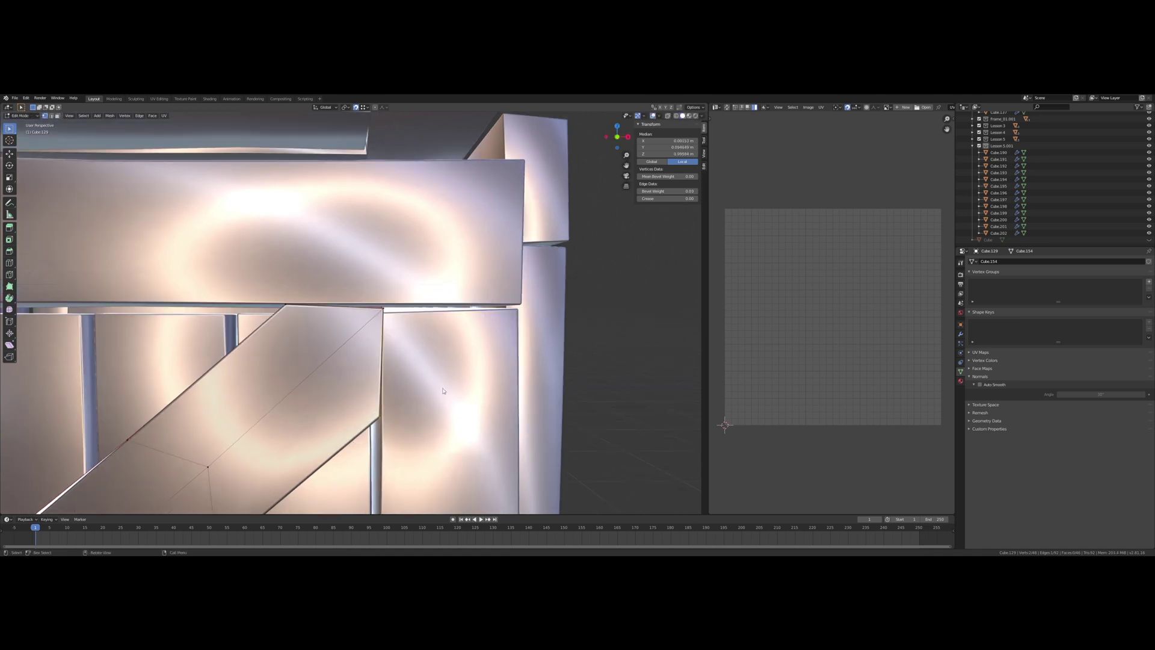
middle_click_drag(444, 394, 439, 372)
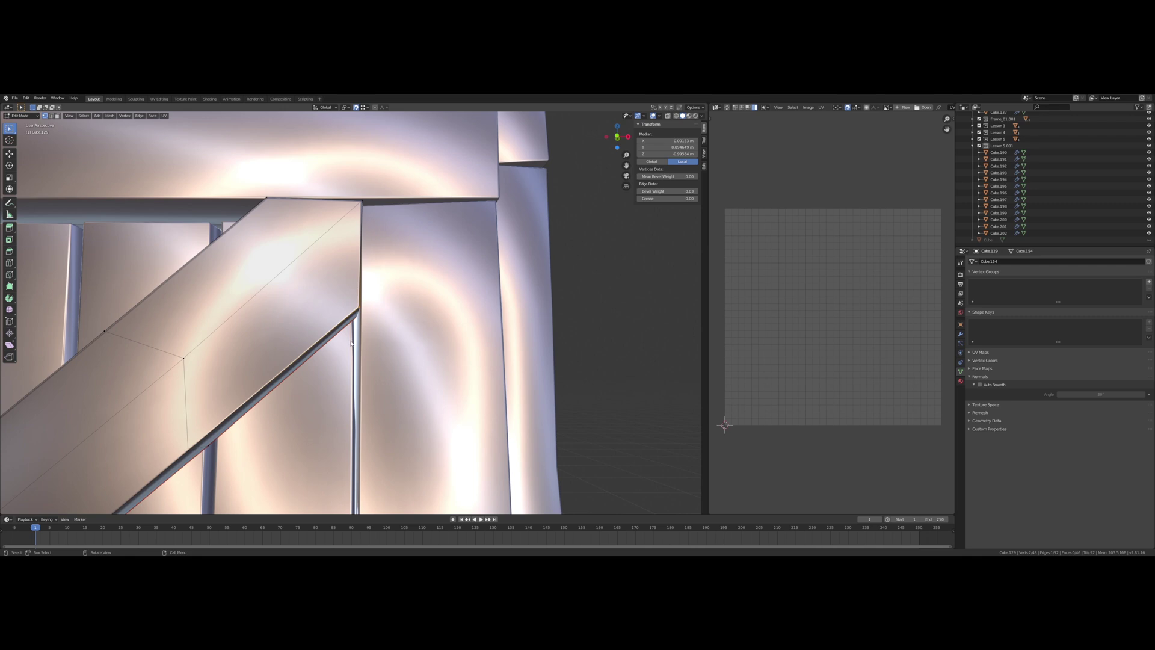
middle_click_drag(418, 327, 431, 310)
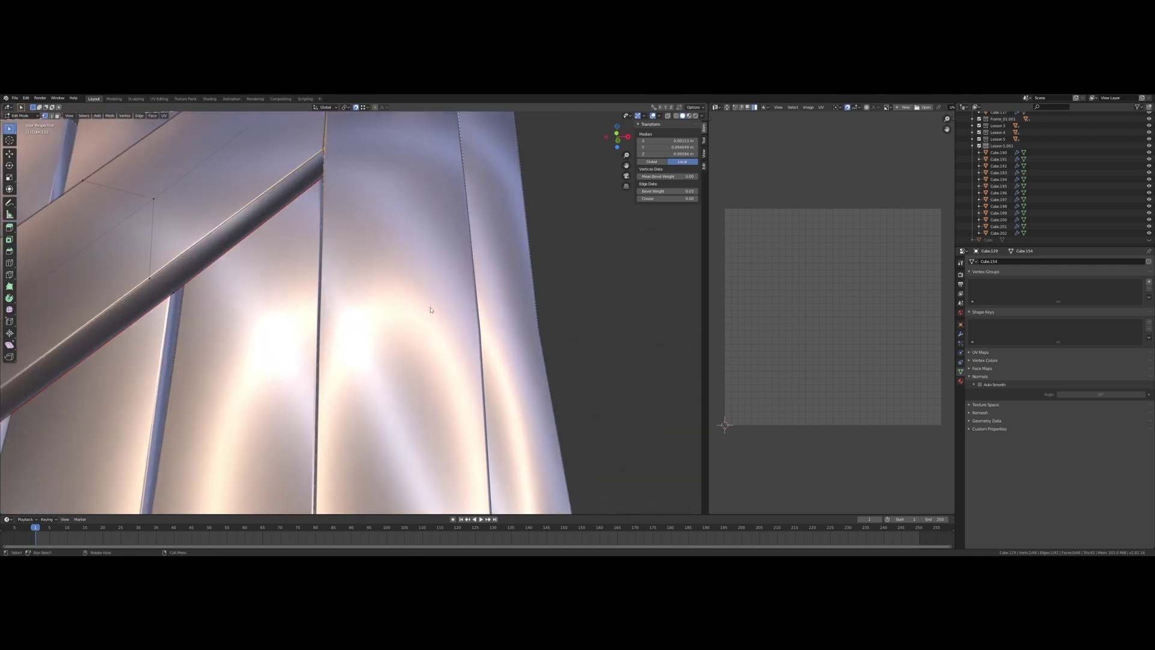
middle_click_drag(345, 149, 332, 176)
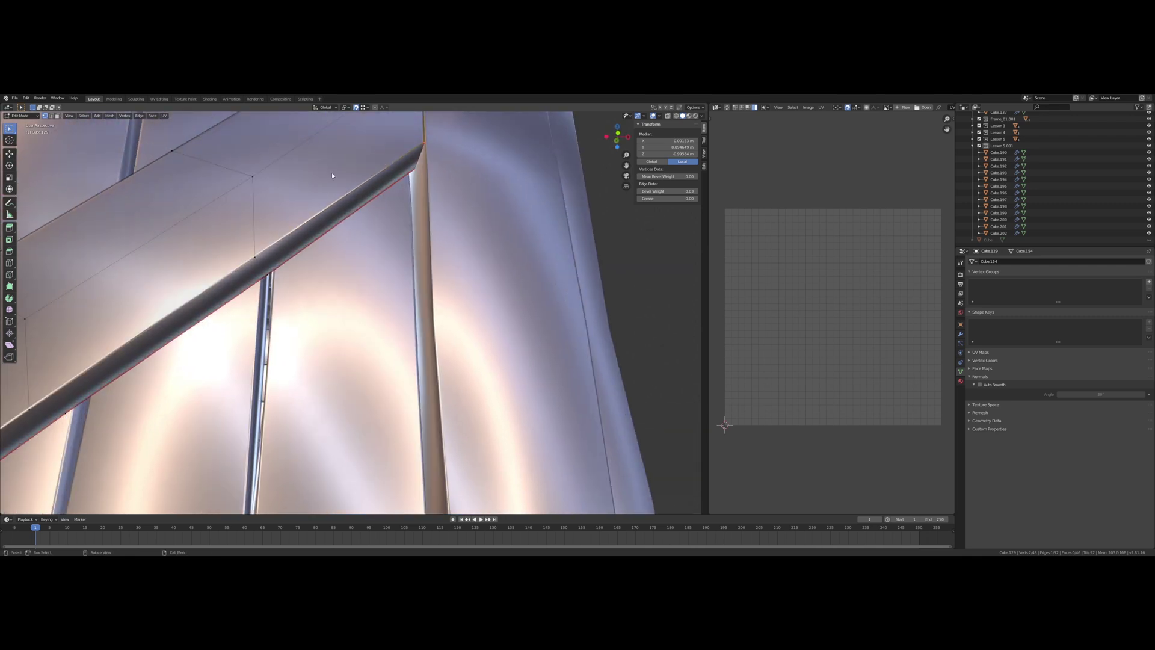
left_click(668, 116)
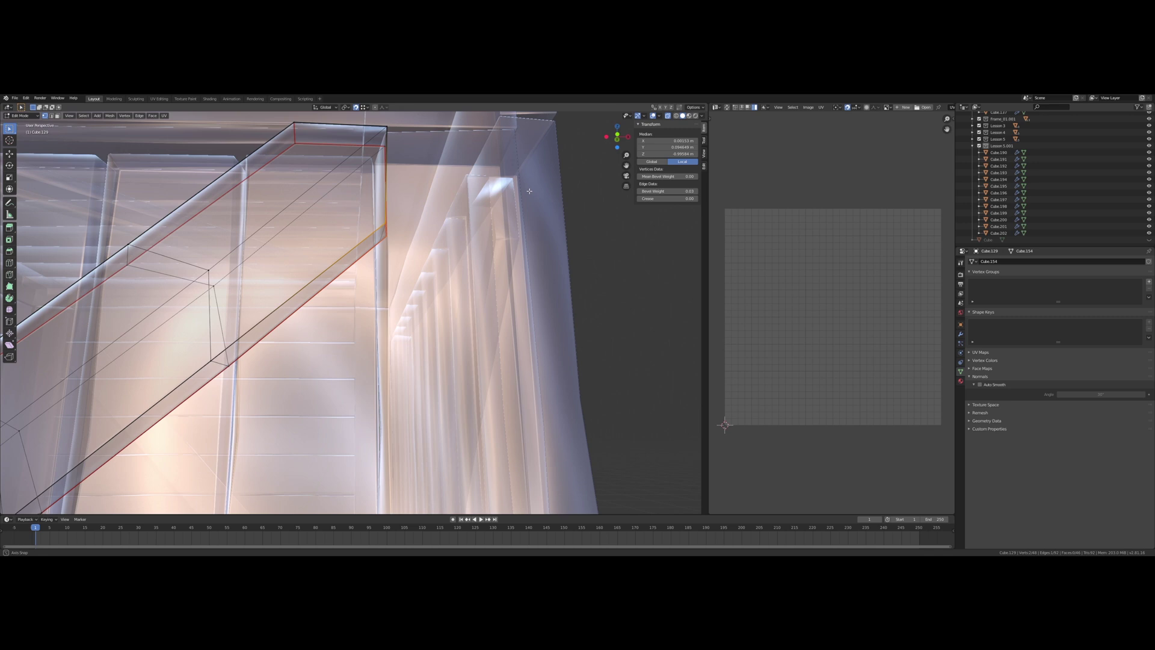
key("g")
right_click(446, 222)
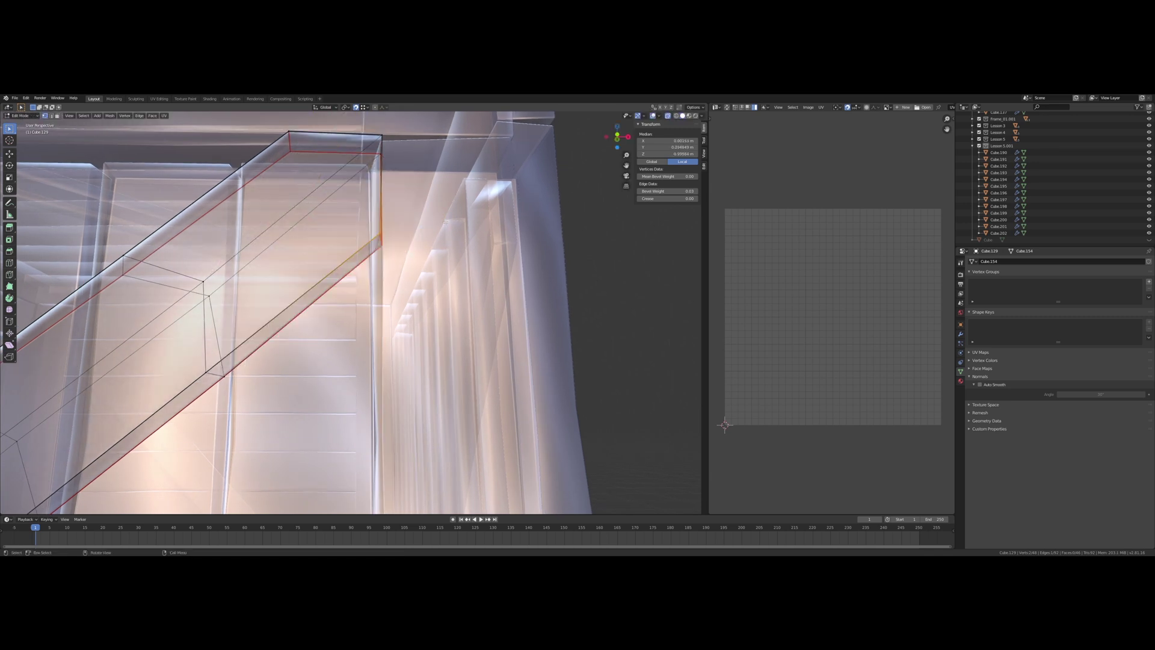
key("g")
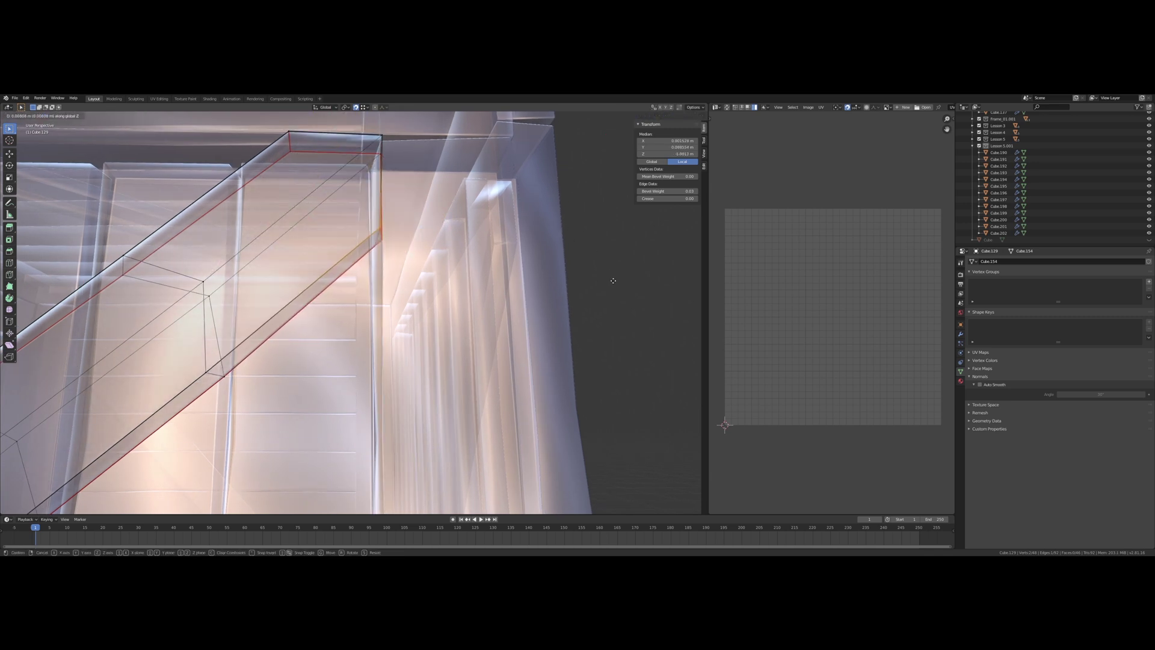
left_click(606, 280)
middle_click_drag(607, 280, 604, 300)
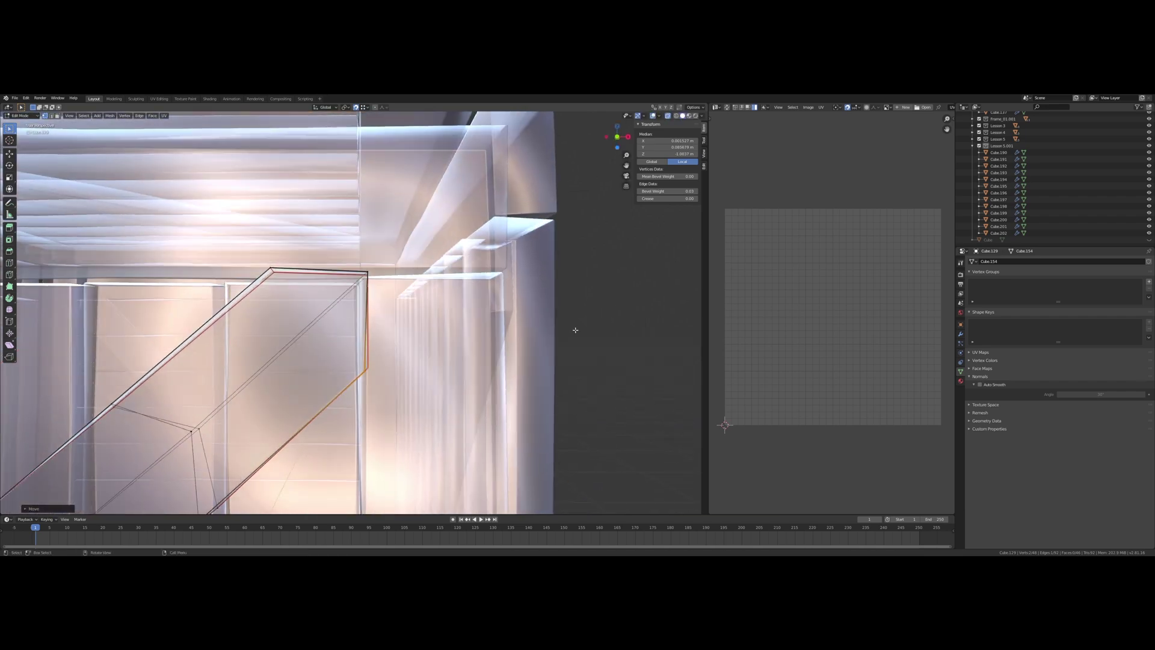
Select the outer bottom corner of the brace's lower end and lower it about 0.01 m along global Z onto the bottom frame board.
scroll(462, 347, "down", 3)
middle_click_drag(339, 432, 415, 313)
middle_click_drag(286, 331, 299, 331)
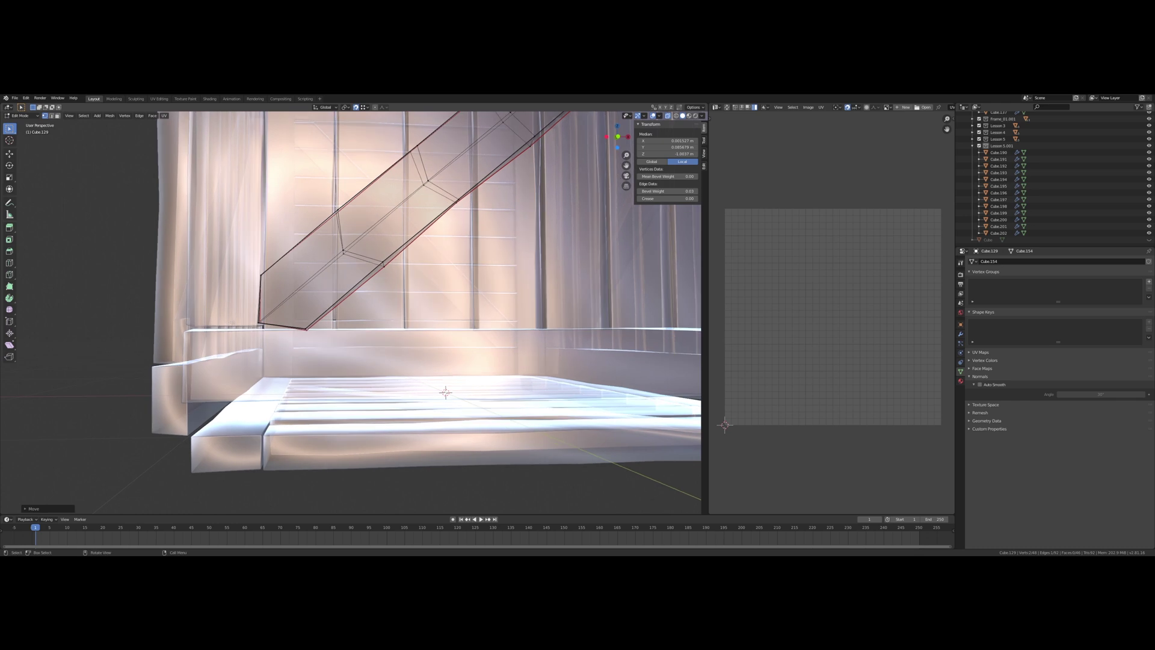
scroll(265, 340, "up", 2)
middle_click_drag(202, 360, 242, 367, "shift")
left_click_drag(264, 315, 265, 315)
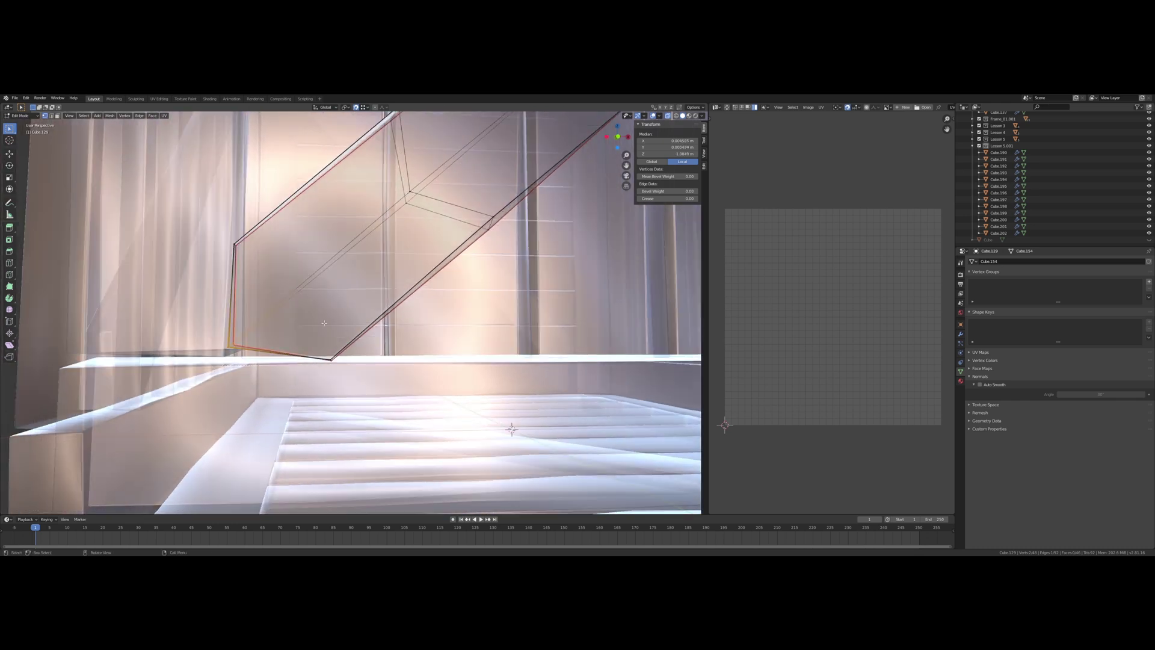
key("g")
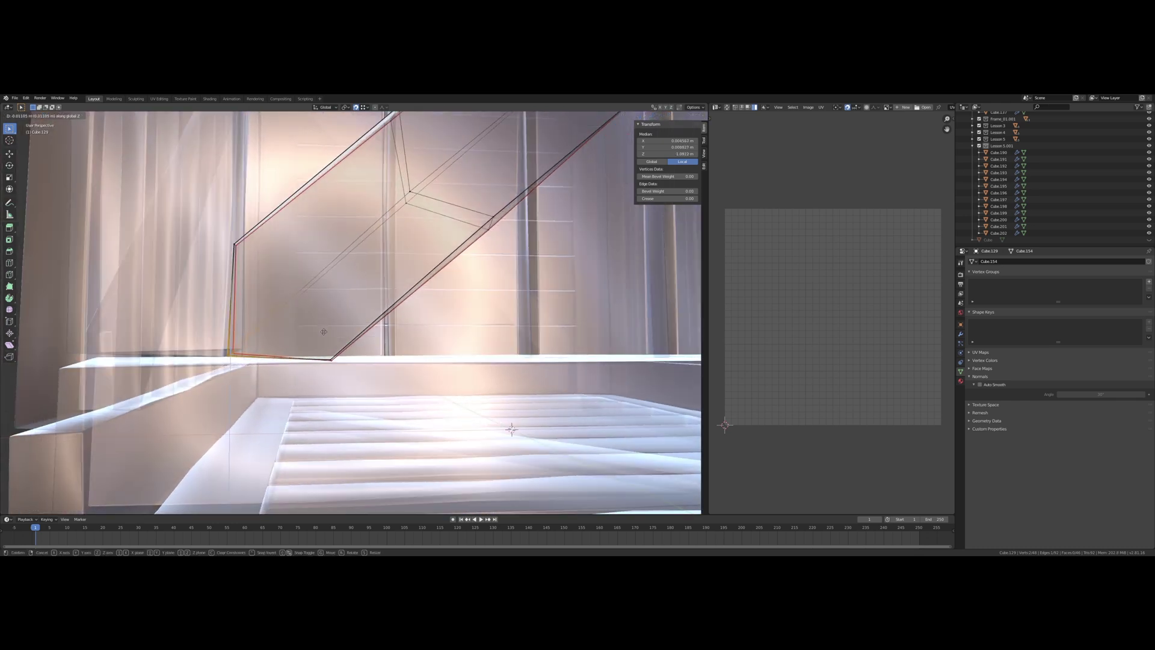
left_click(324, 333)
Lower the upper corner of the brace's bottom end slightly along global Z.
left_click_drag(366, 351, 367, 352)
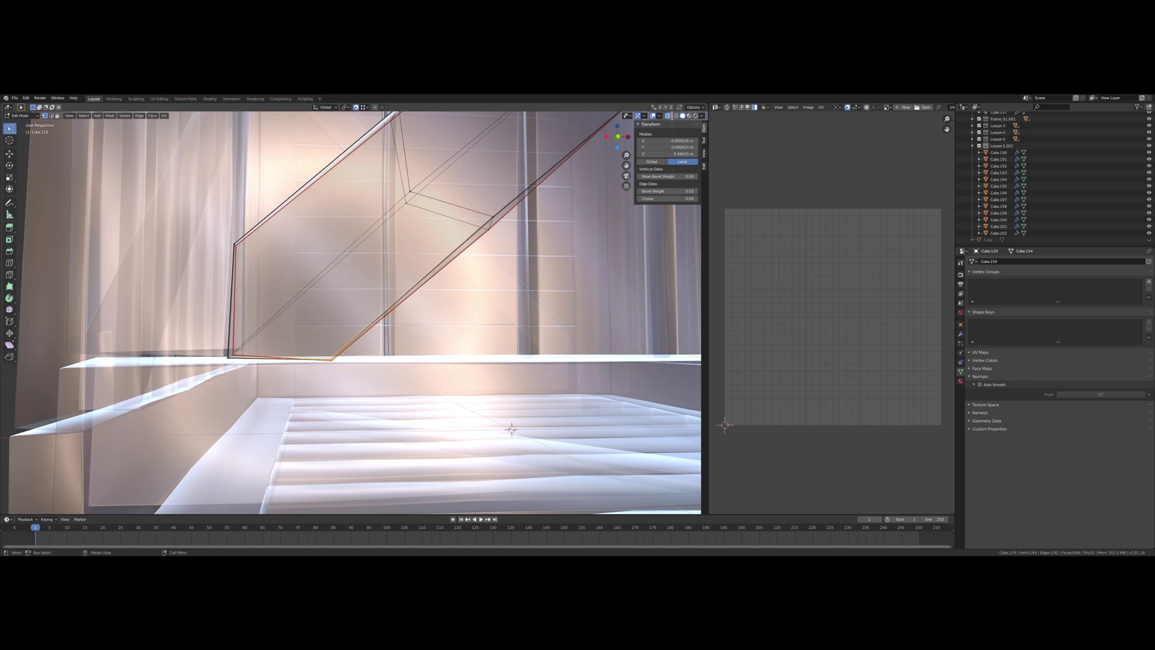
key("g")
key("z")
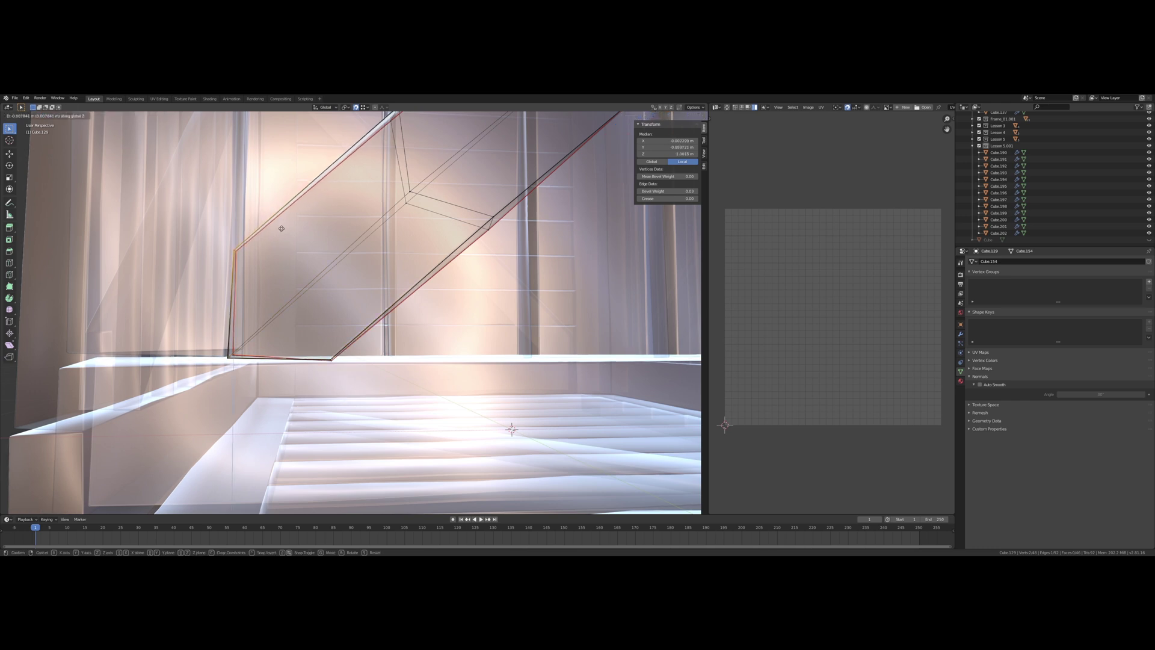
left_click(281, 229)
Return to Object Mode, turn off X-ray and check the brace's fit on the front panel.
scroll(438, 197, "down", 8)
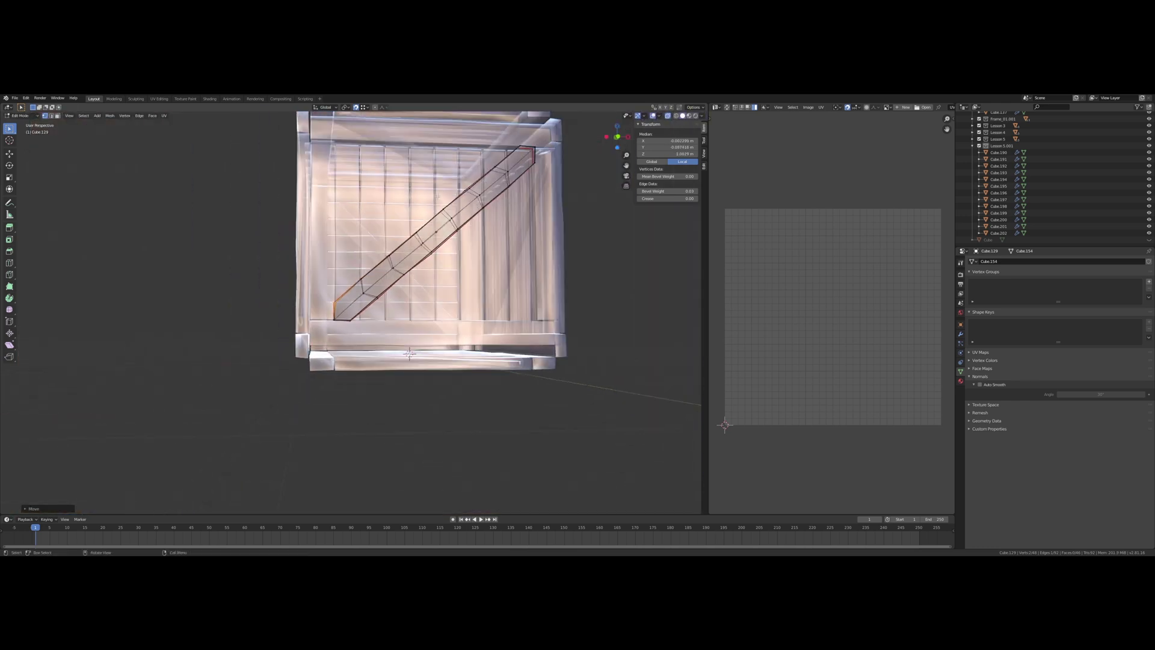
key("Tab")
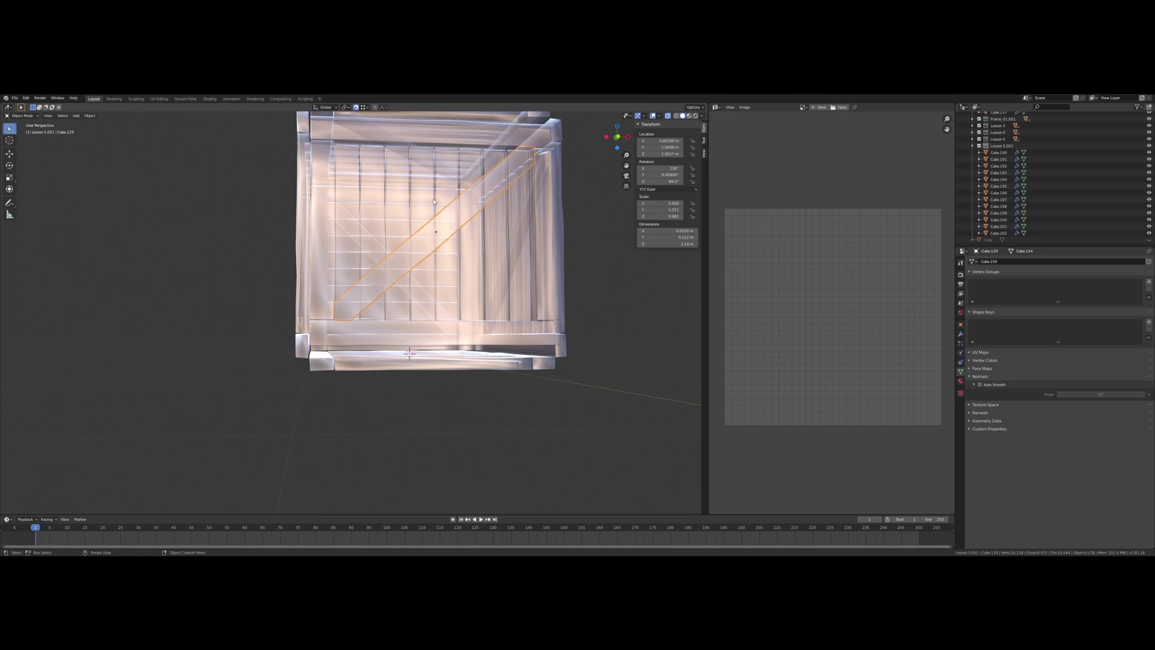
left_click(668, 116)
middle_click_drag(541, 188, 462, 286)
scroll(459, 250, "up", 3)
scroll(467, 255, "down", 2)
Select all boards of the front panel, Cube.125 to Cube.137, and move them about 0.11 m inward along global Y.
left_click(1004, 154)
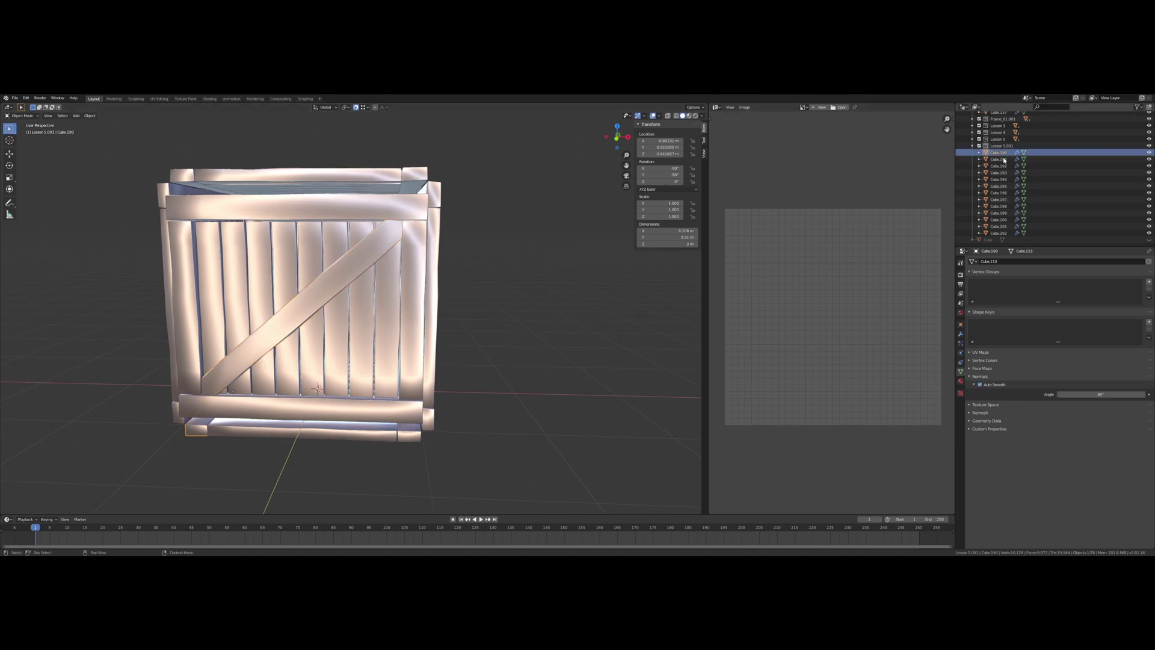
left_click(353, 209)
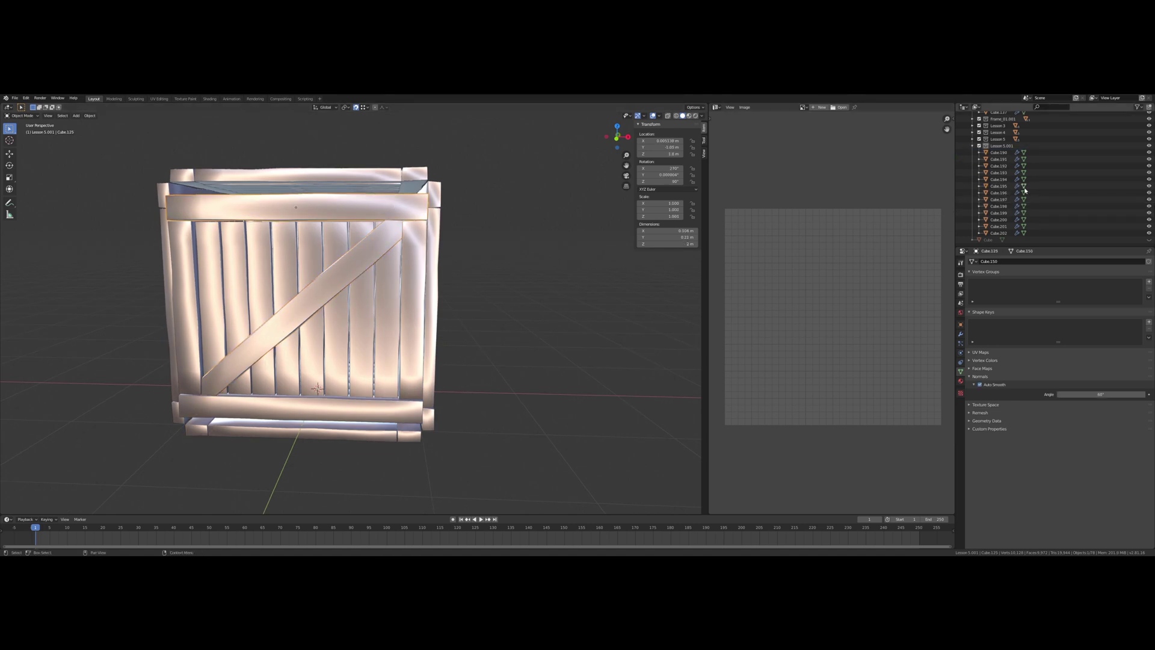
scroll(1011, 181, "up", 5)
scroll(1013, 185, "up", 4)
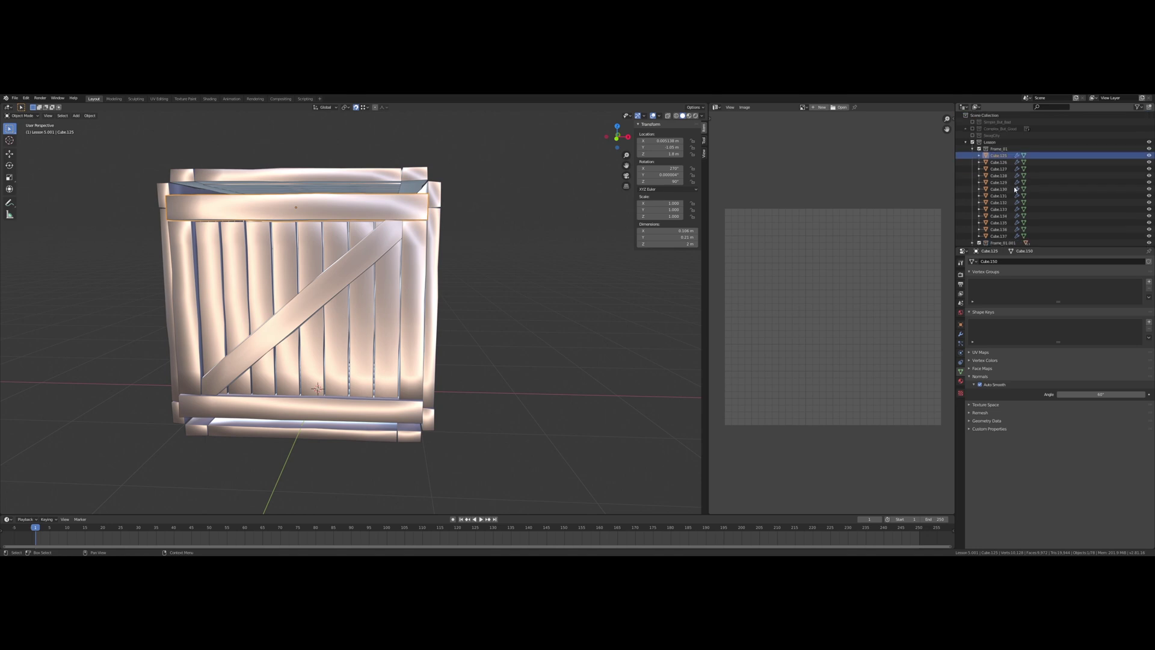
left_click(996, 235, "shift")
scroll(394, 251, "up", 1)
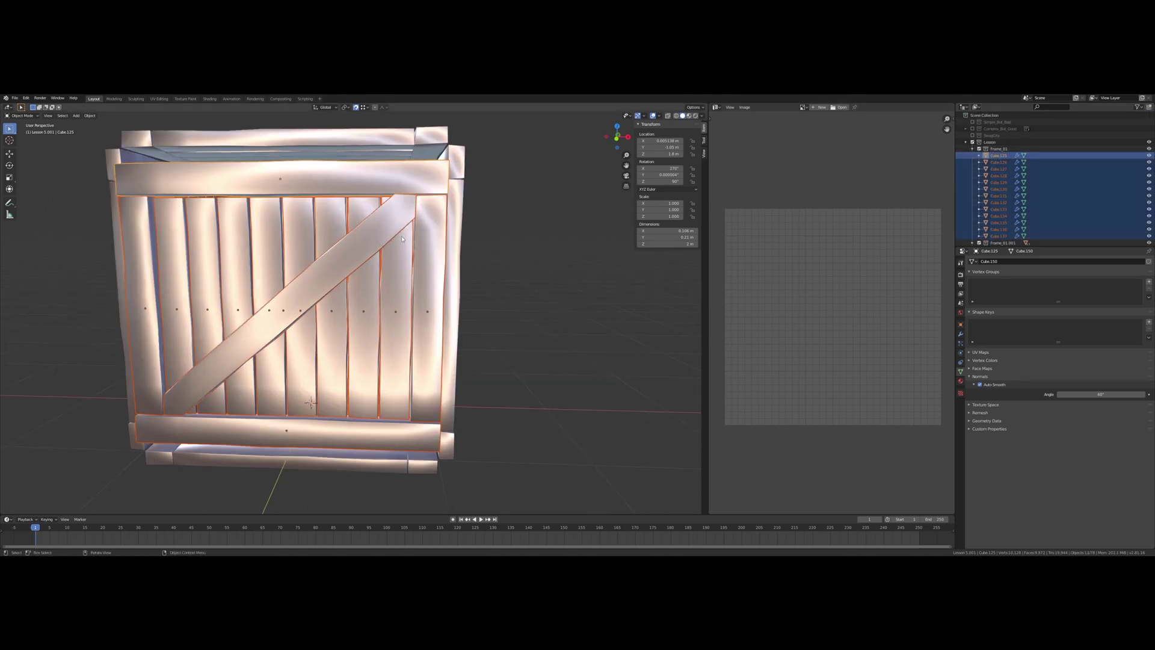
middle_click_drag(402, 239, 469, 239)
middle_click_drag(595, 317, 585, 322)
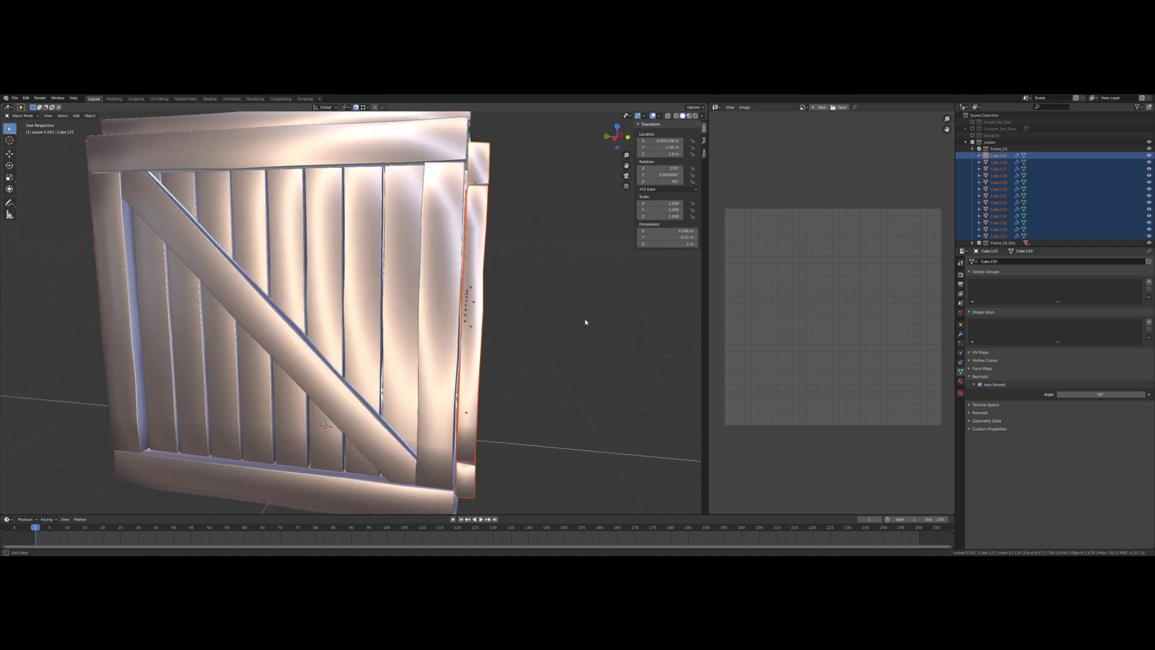
key("g")
key("y")
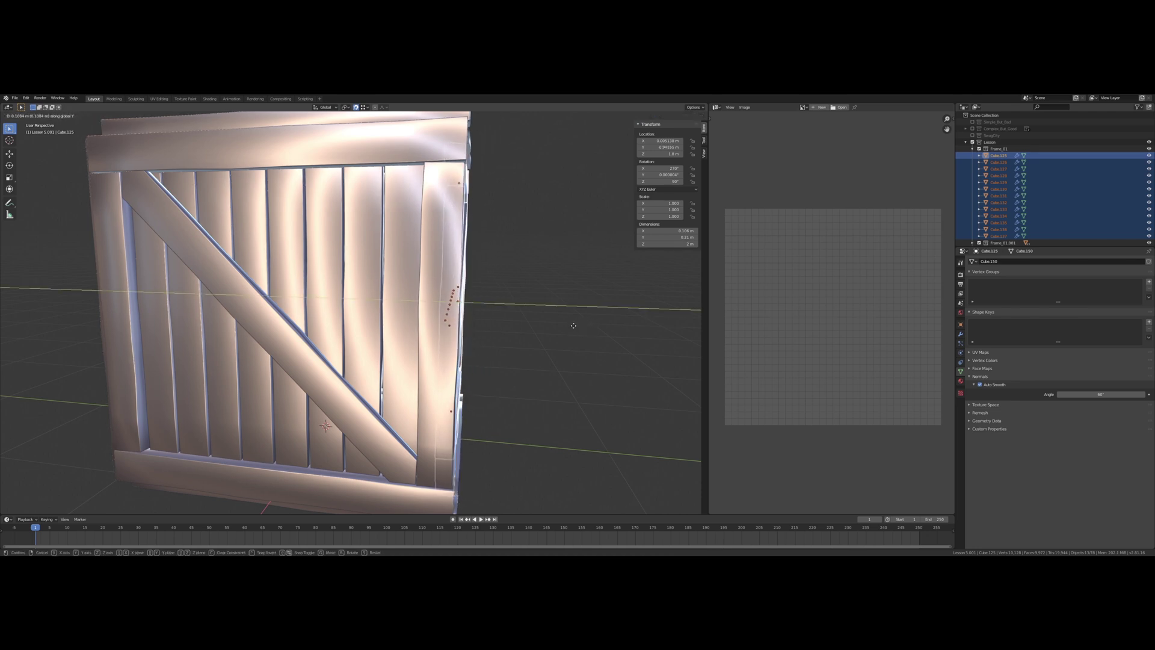
left_click(574, 325)
middle_click_drag(573, 326, 524, 291)
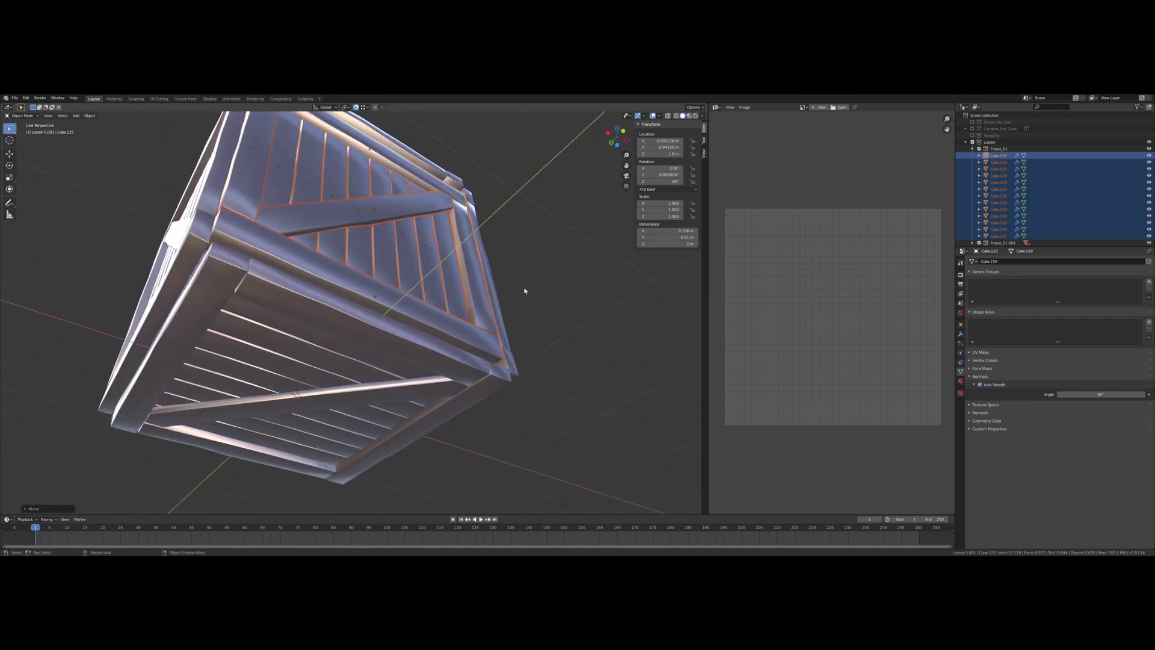
Select all boards of the crate's bottom panel and raise them about 0.10 m along global Z into the side panels.
left_click(429, 344)
scroll(1016, 190, "down", 5)
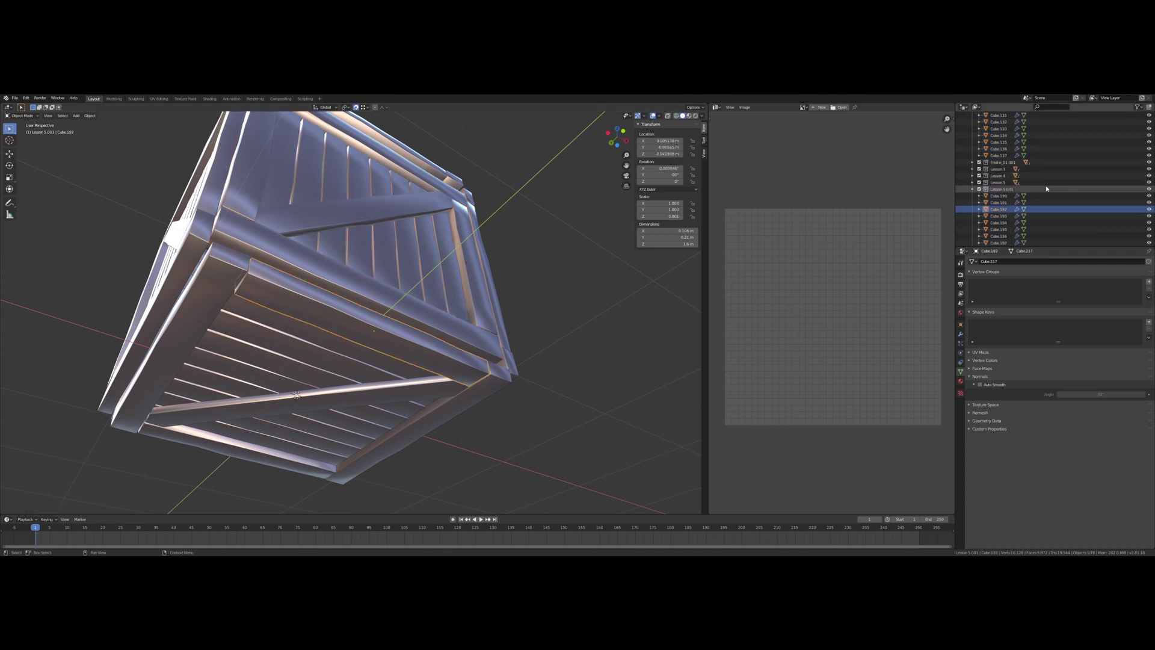
left_click(999, 171)
scroll(1000, 177, "down", 2)
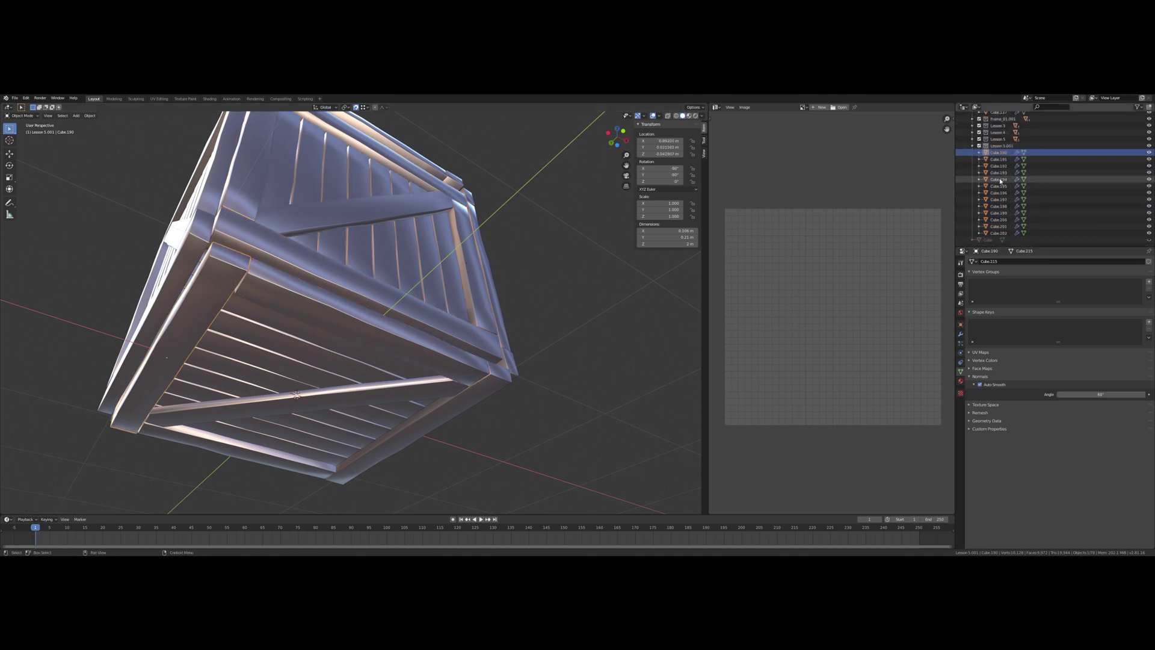
left_click_drag(997, 234, 962, 246, "shift")
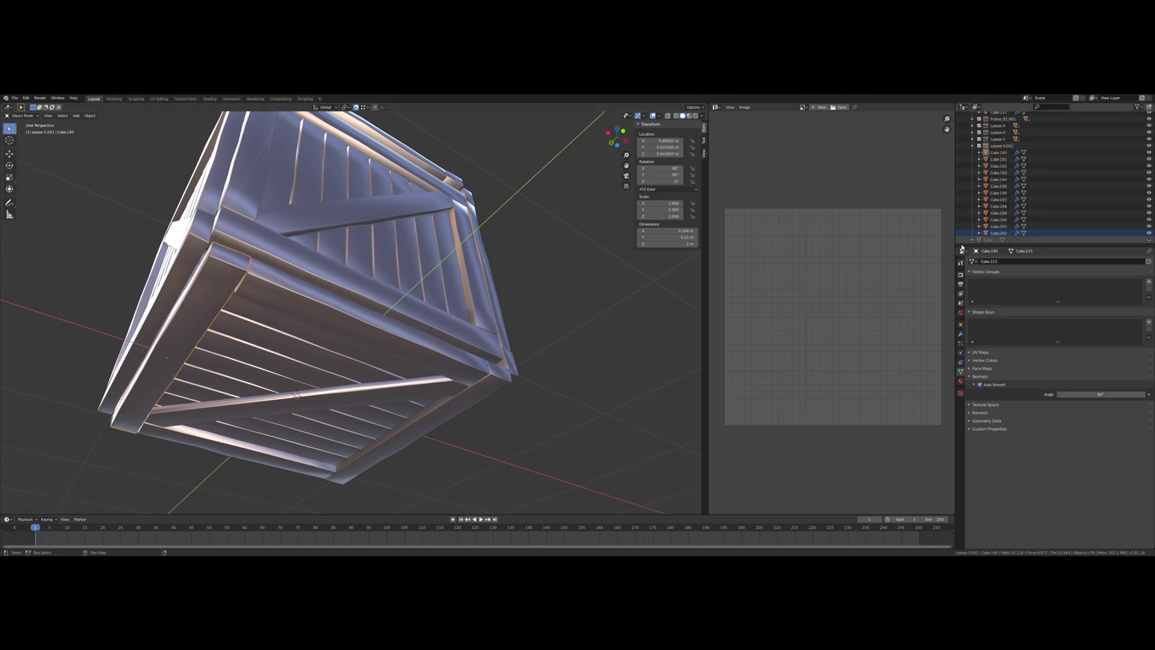
left_click(993, 233)
left_click(998, 153, "shift")
middle_click_drag(437, 217, 586, 357)
key("g")
key("z")
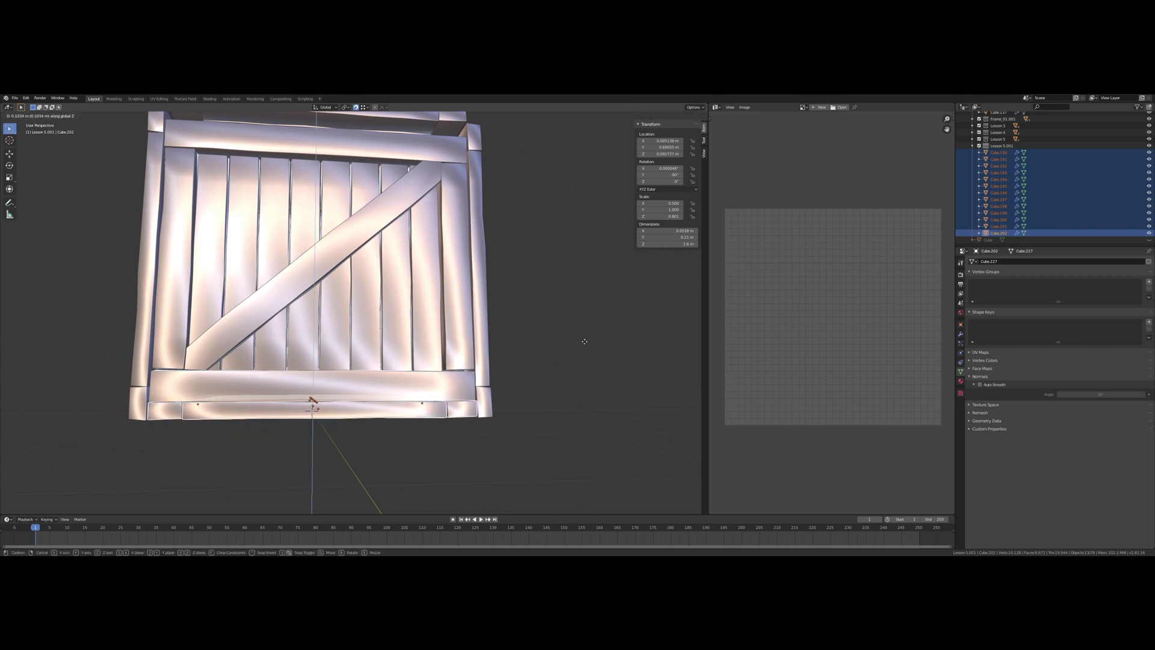
left_click(585, 341)
middle_click_drag(585, 343, 564, 323)
Select all boards of the crate's top panel and lower them about 0.09 m along global Z to close the gap above the sides.
middle_click_drag(541, 260, 527, 218)
left_click(424, 189)
scroll(1011, 214, "up", 4)
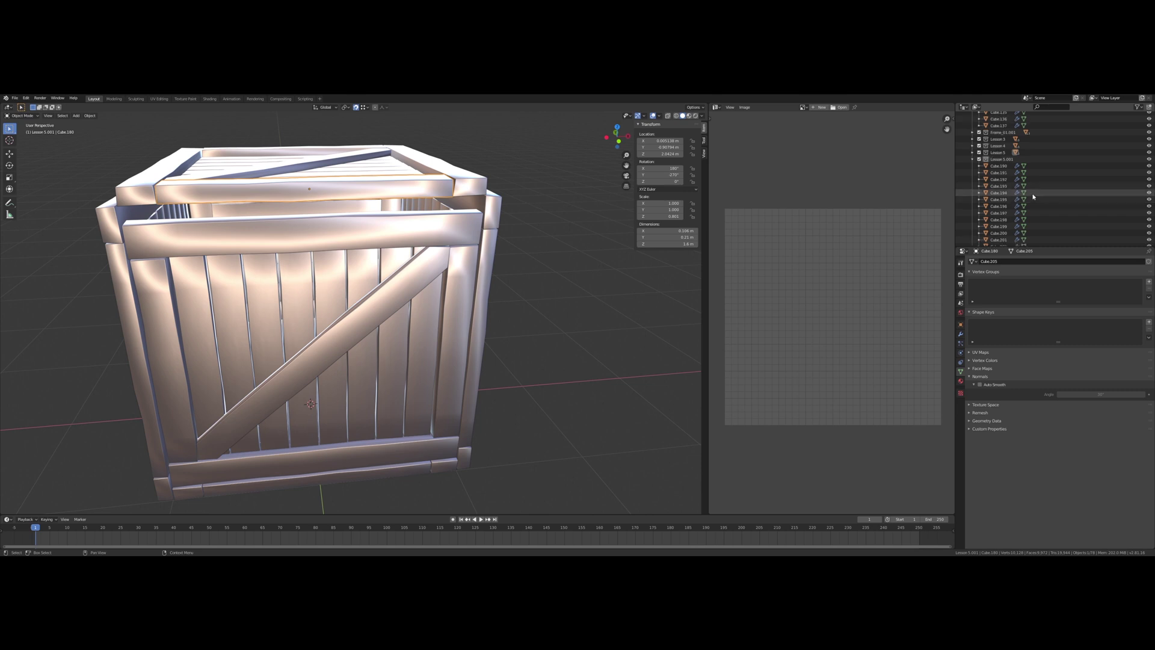
left_click(973, 192)
left_click(996, 199)
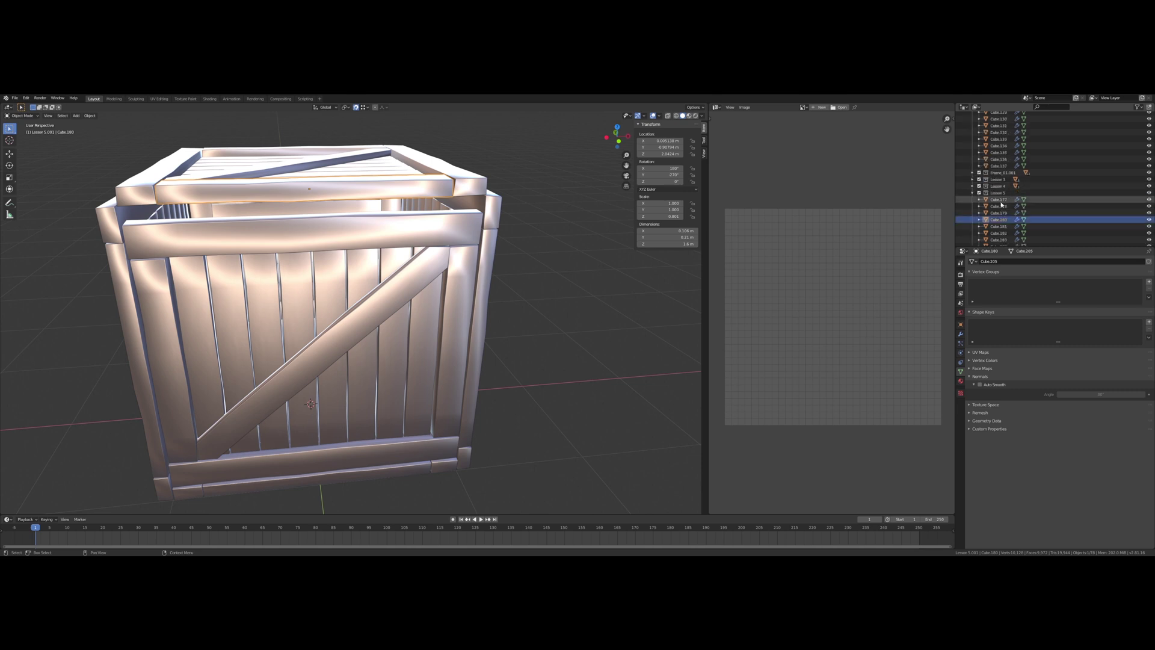
scroll(997, 216, "down", 5)
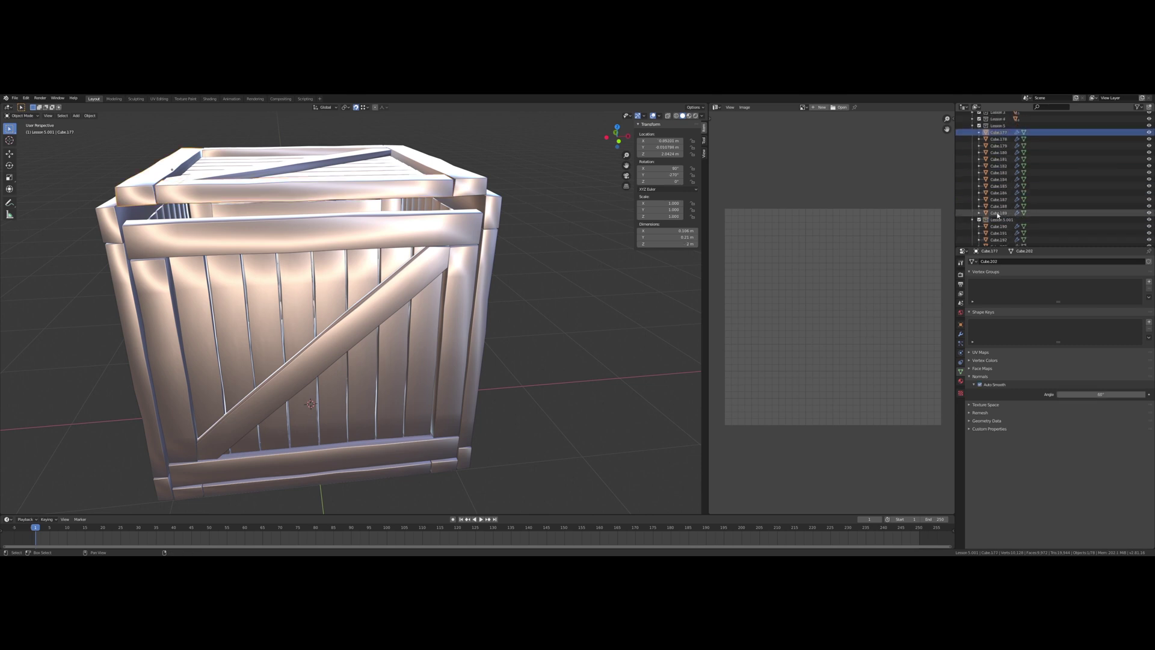
left_click(999, 213, "shift")
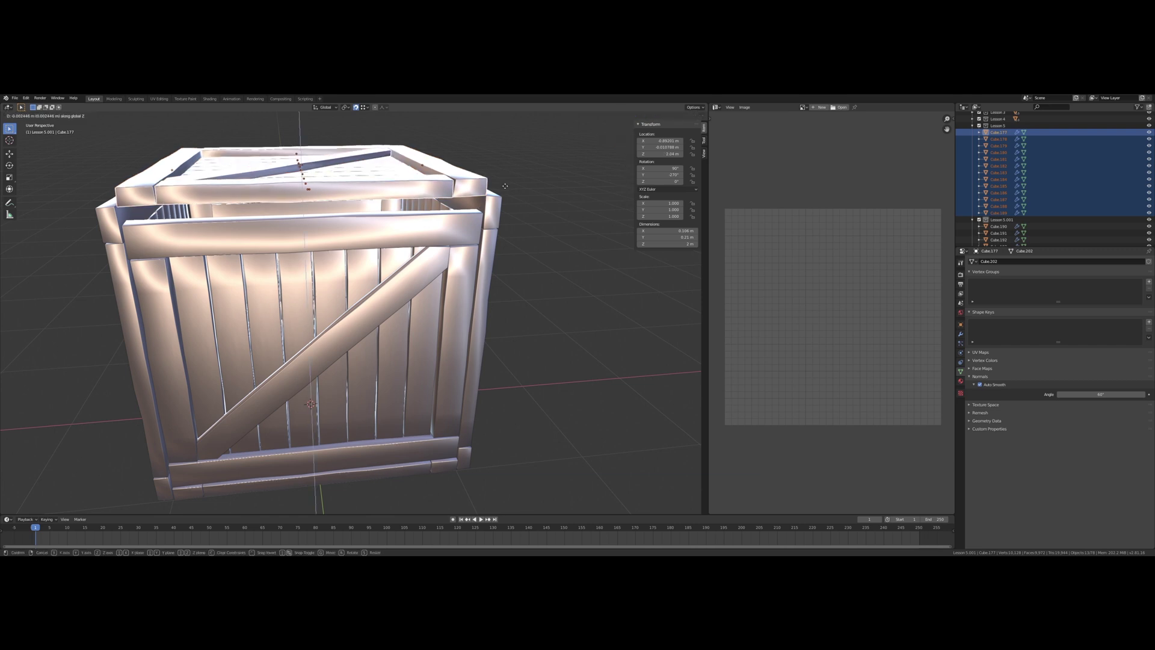
key("g")
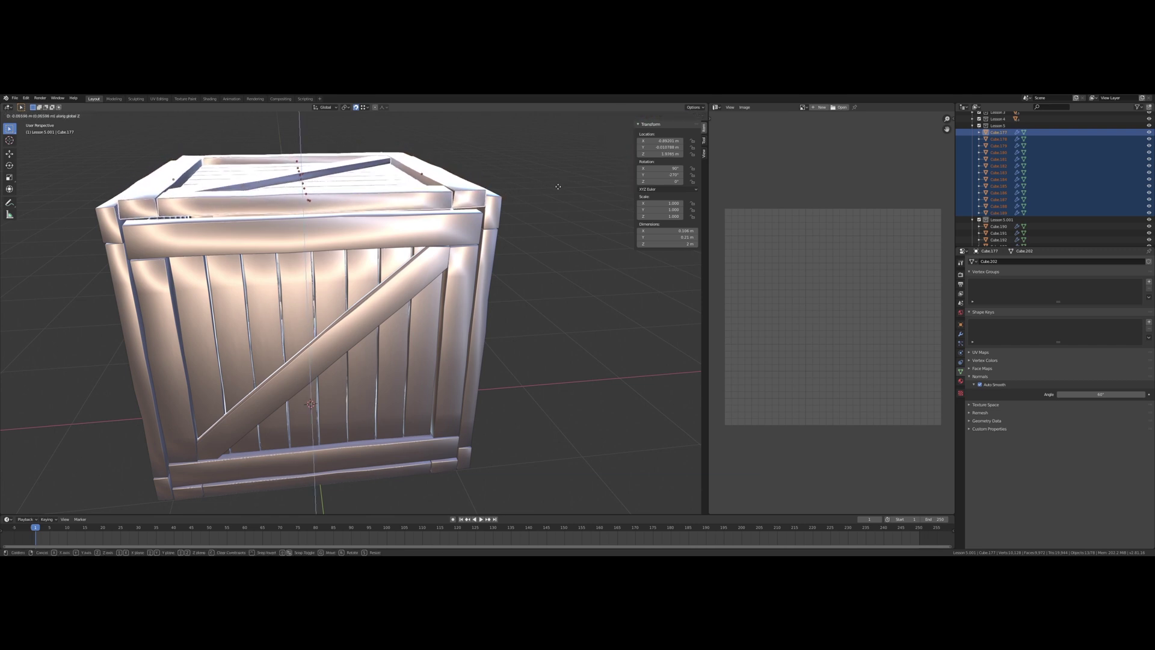
left_click(556, 192)
middle_click_drag(557, 192, 492, 254)
Confirm the lowered top panel's position and select the vertical corner board of the side panel with horizontal planks.
left_click(527, 197)
middle_click_drag(421, 405, 447, 407)
middle_click_drag(226, 352, 346, 330)
left_click(437, 269)
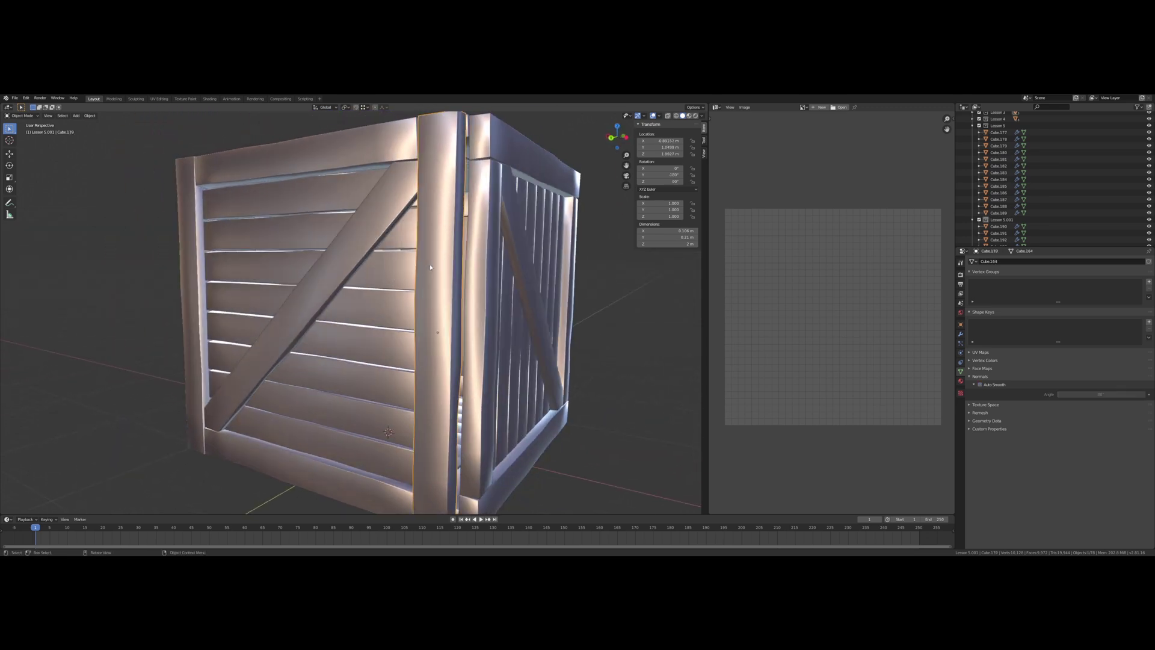
middle_click_drag(438, 269, 414, 294)
scroll(414, 295, "down", 1)
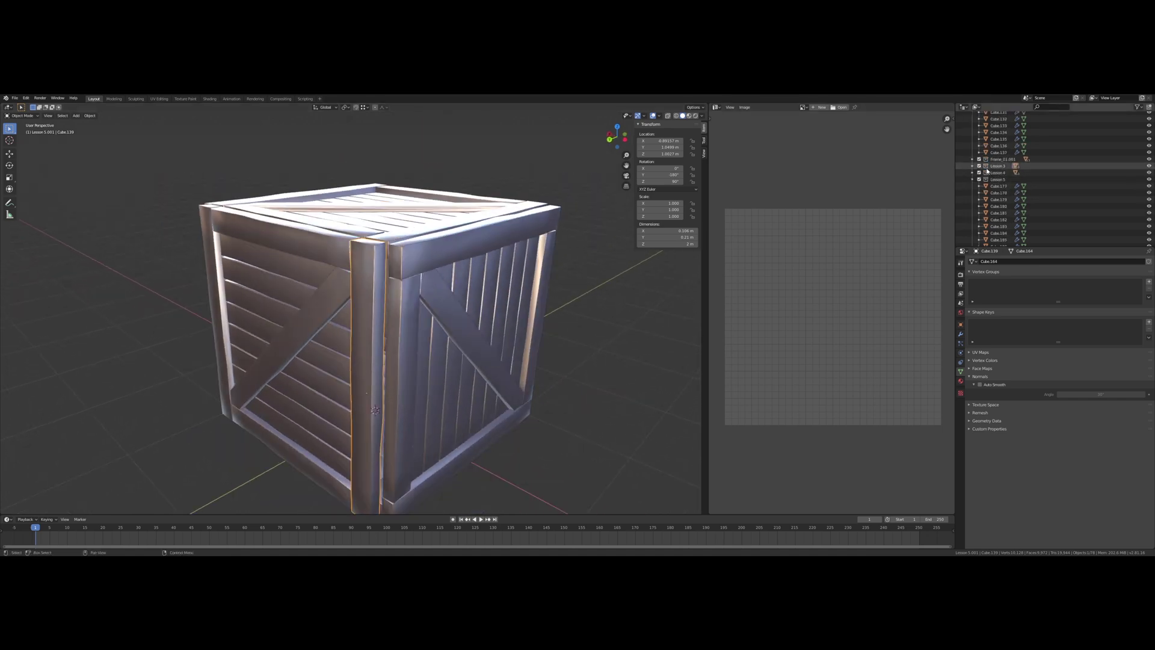
Delete the Lesson 3 collection that groups the boards of the horizontally planked side panel.
left_click(989, 168)
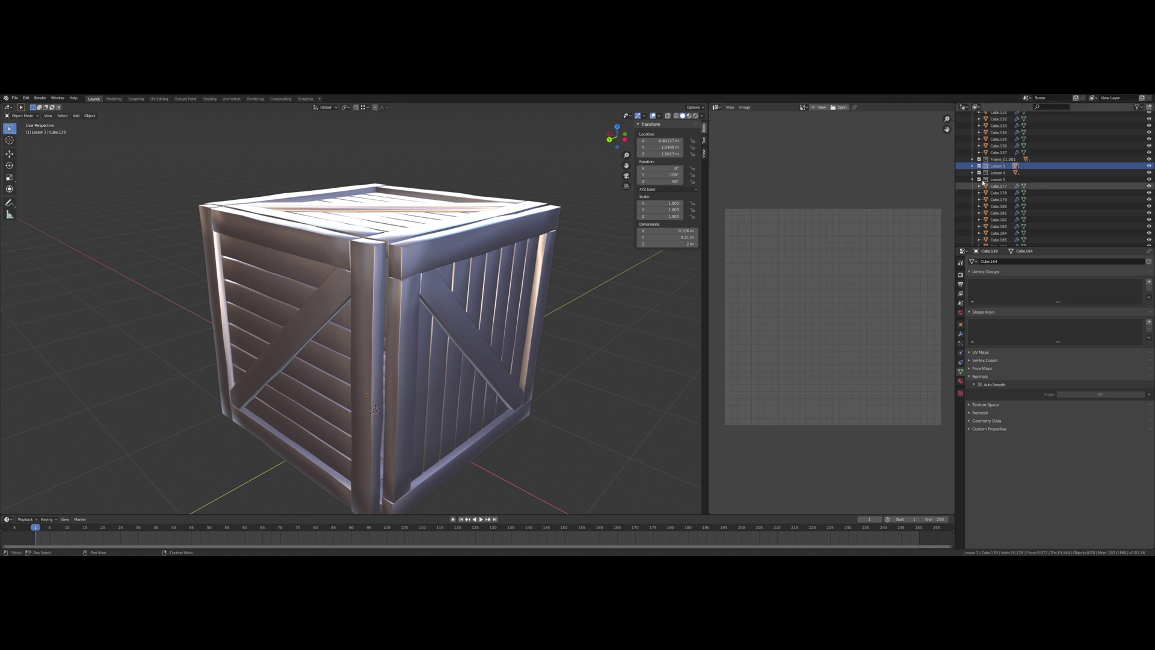
left_click(973, 166)
left_click_drag(994, 179, 995, 202)
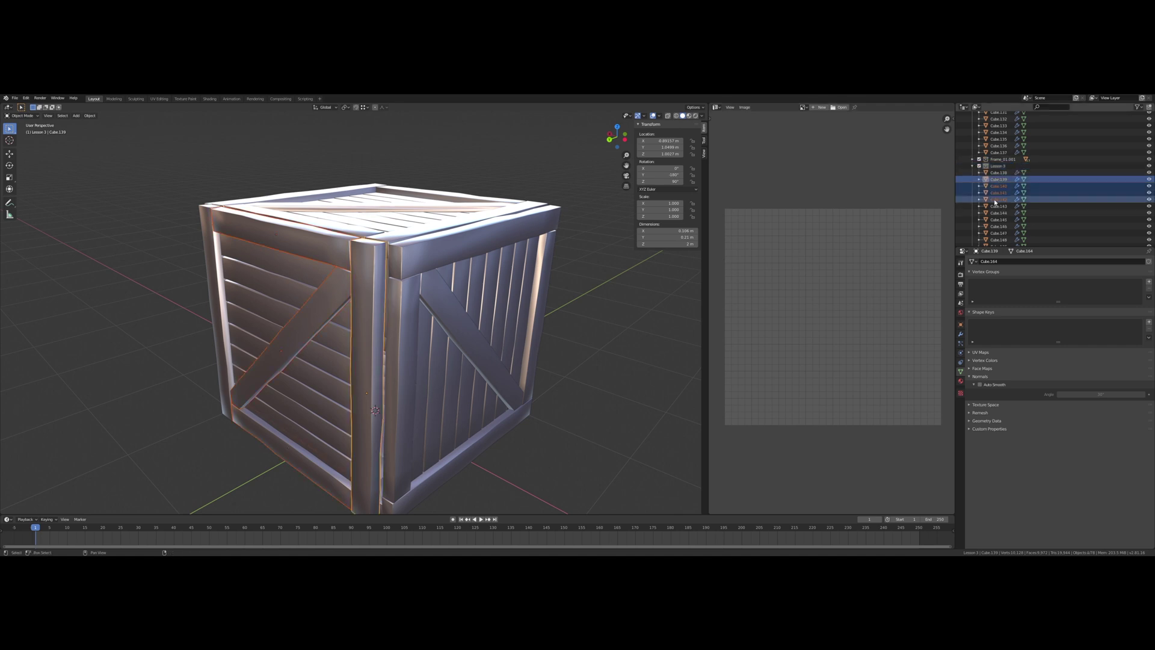
left_click(997, 168)
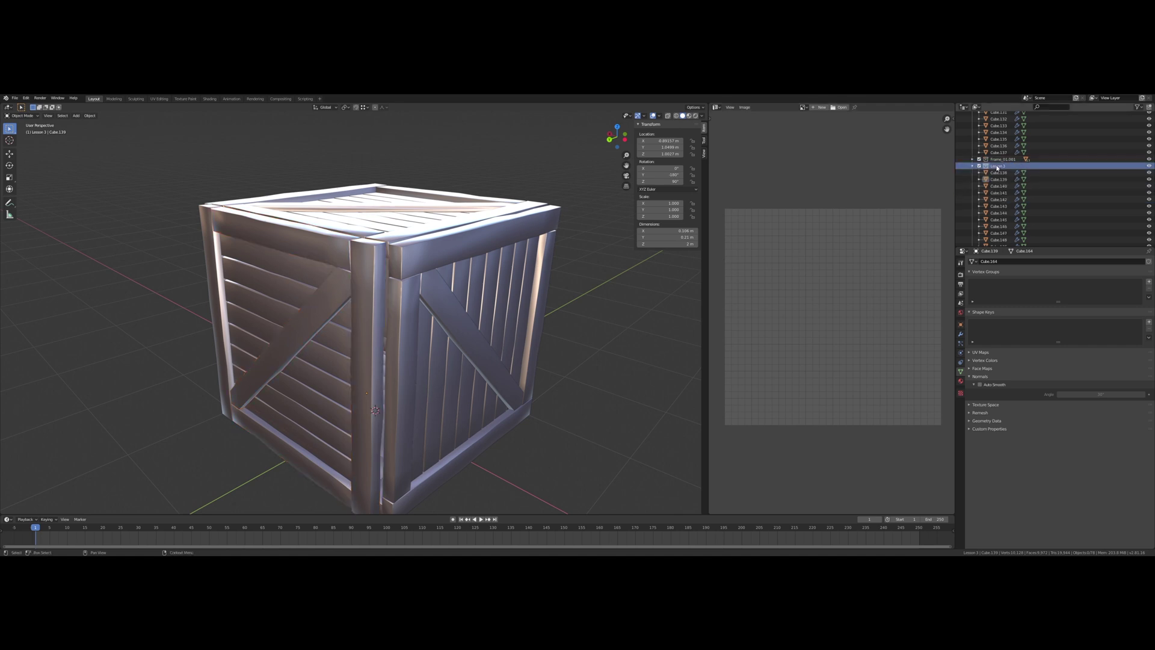
right_click(997, 169)
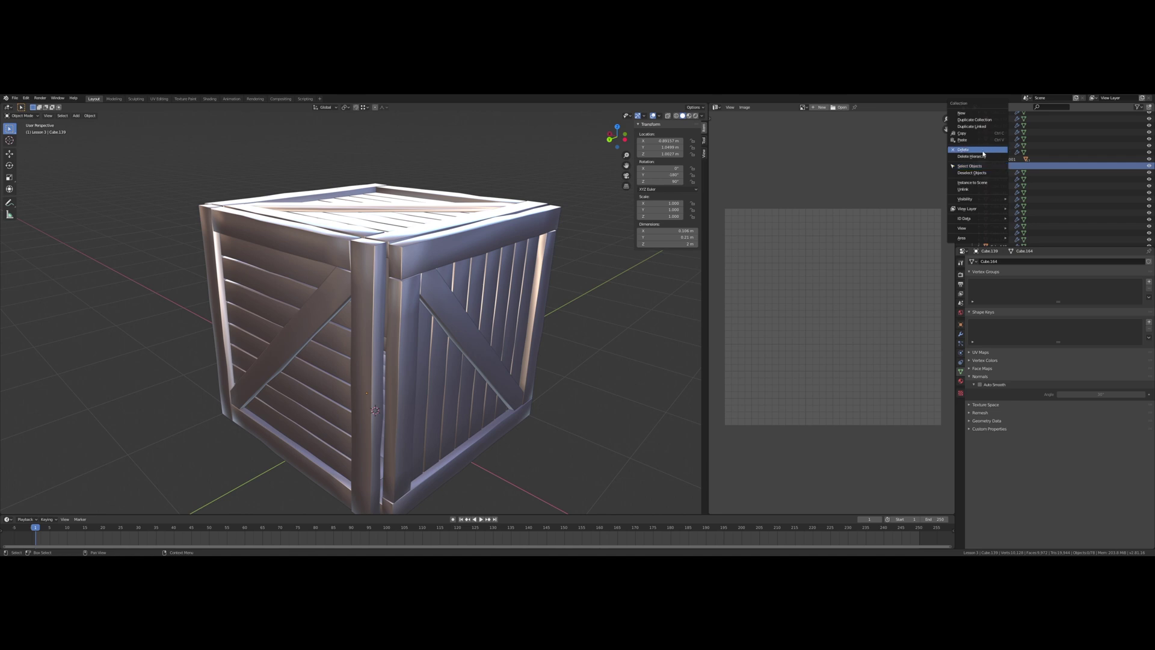
left_click(983, 151)
Delete the ungrouped boards Cube.138 to Cube.150, removing the horizontally planked panel from the crate.
scroll(984, 175, "down", 8)
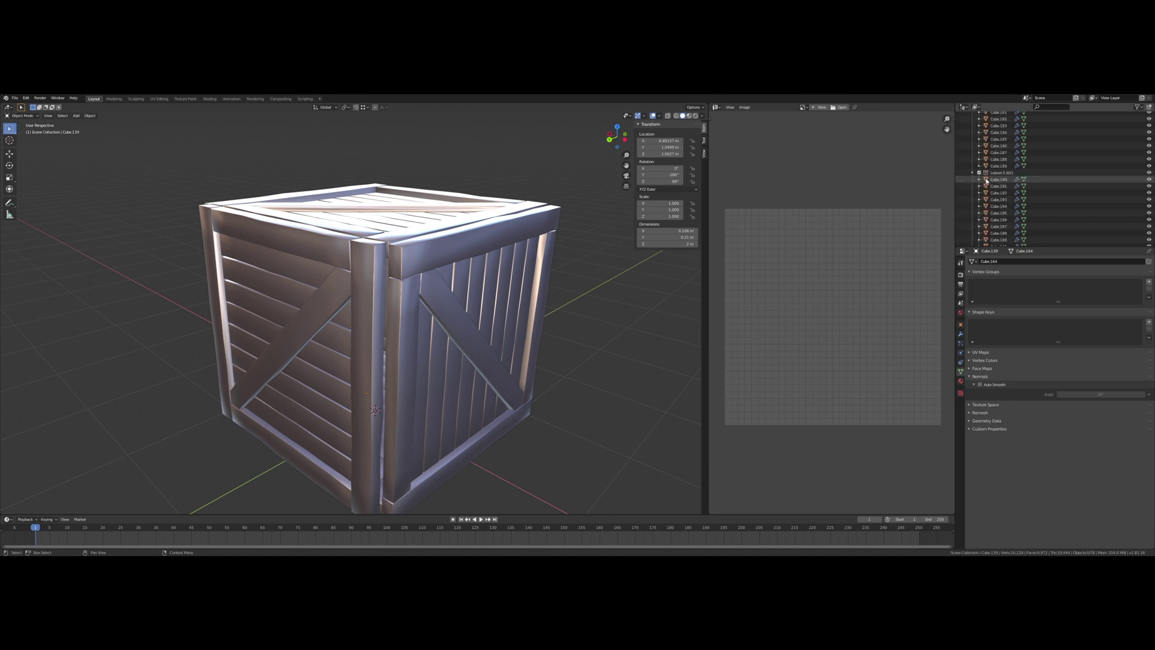
left_click(992, 152)
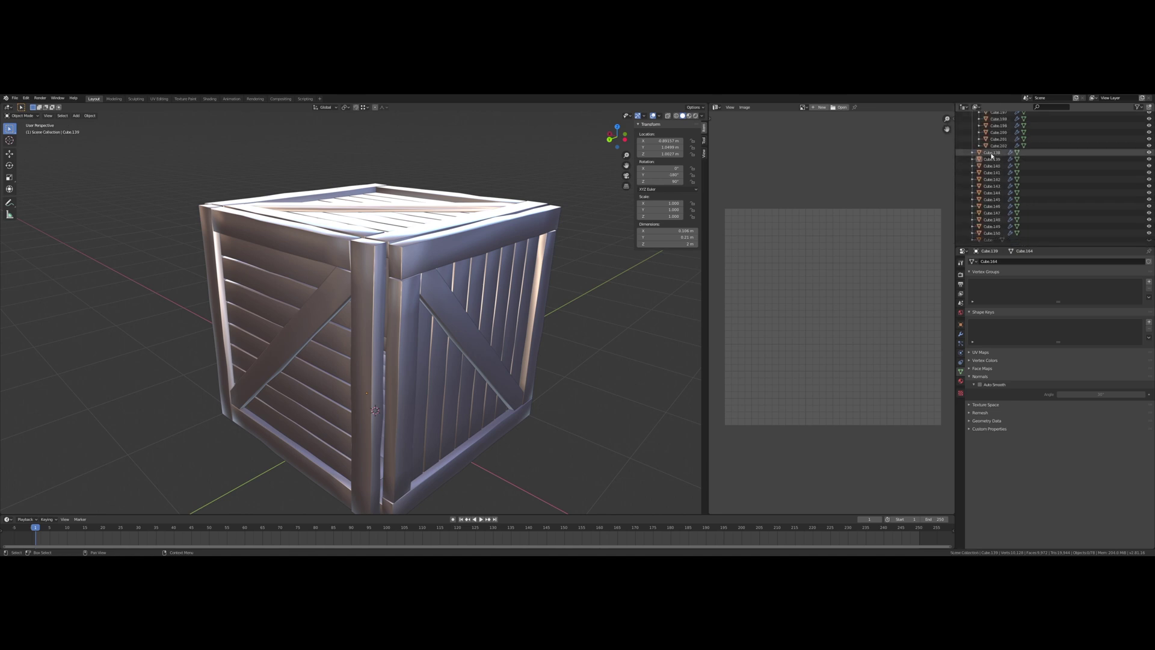
left_click(991, 232, "shift")
right_click(992, 213)
left_click(977, 227)
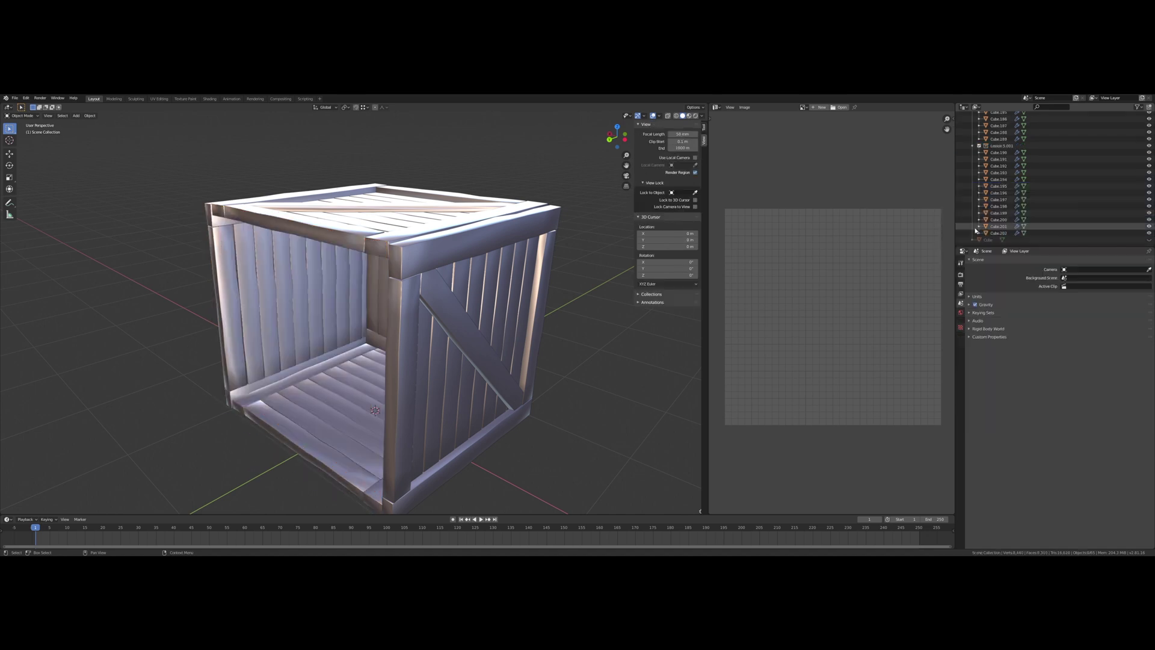
Duplicate the Frame_01 collection containing the front panel's boards.
middle_click_drag(525, 267, 429, 271)
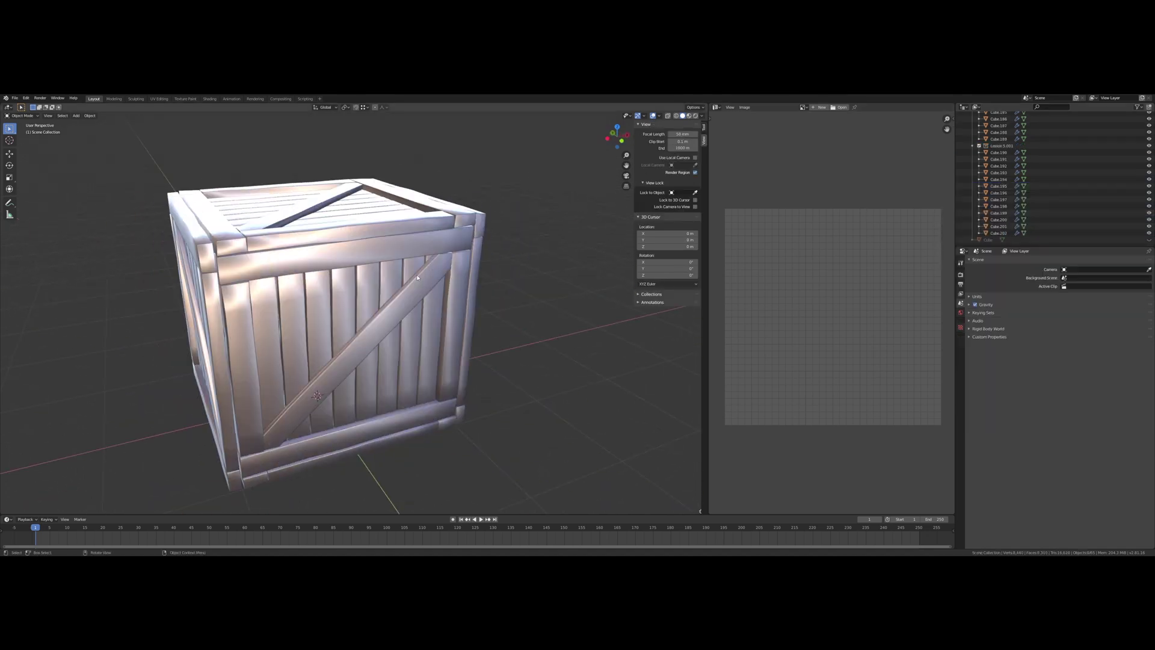
left_click(426, 277)
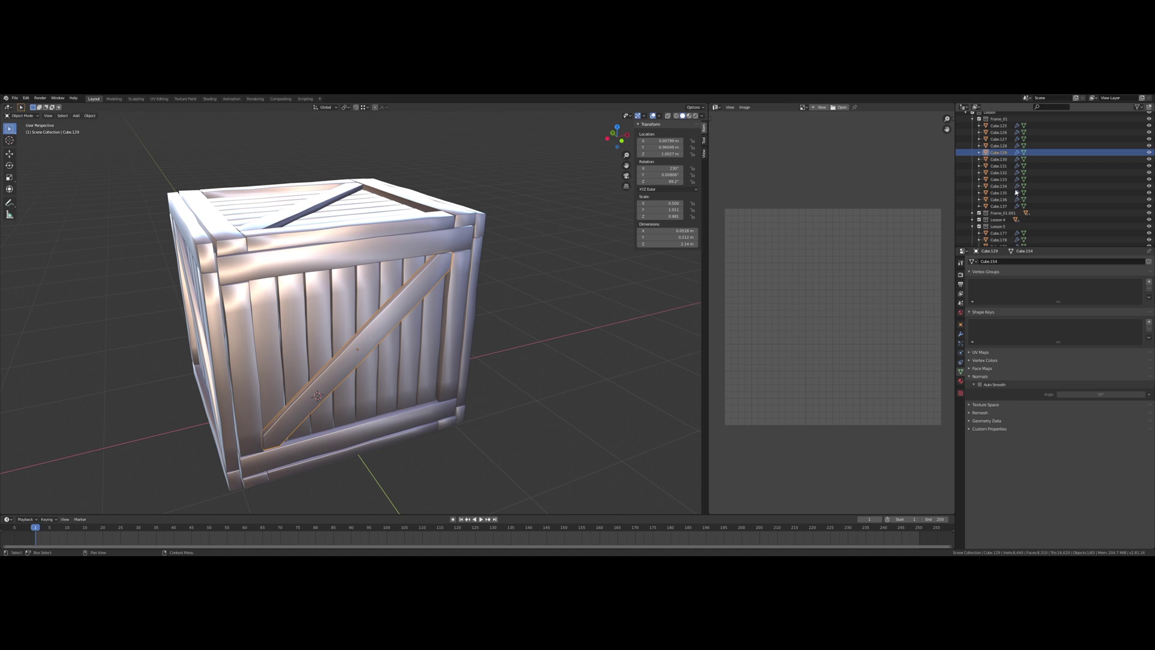
scroll(1011, 180, "up", 8)
left_click(993, 153)
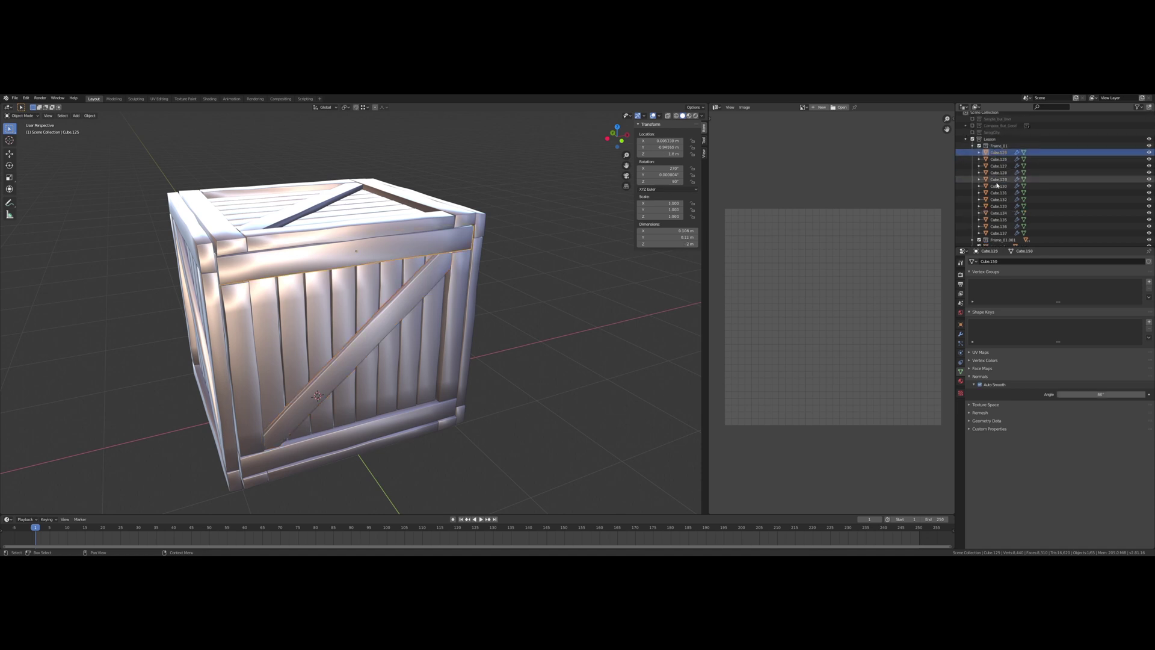
left_click(998, 146)
right_click(1003, 146)
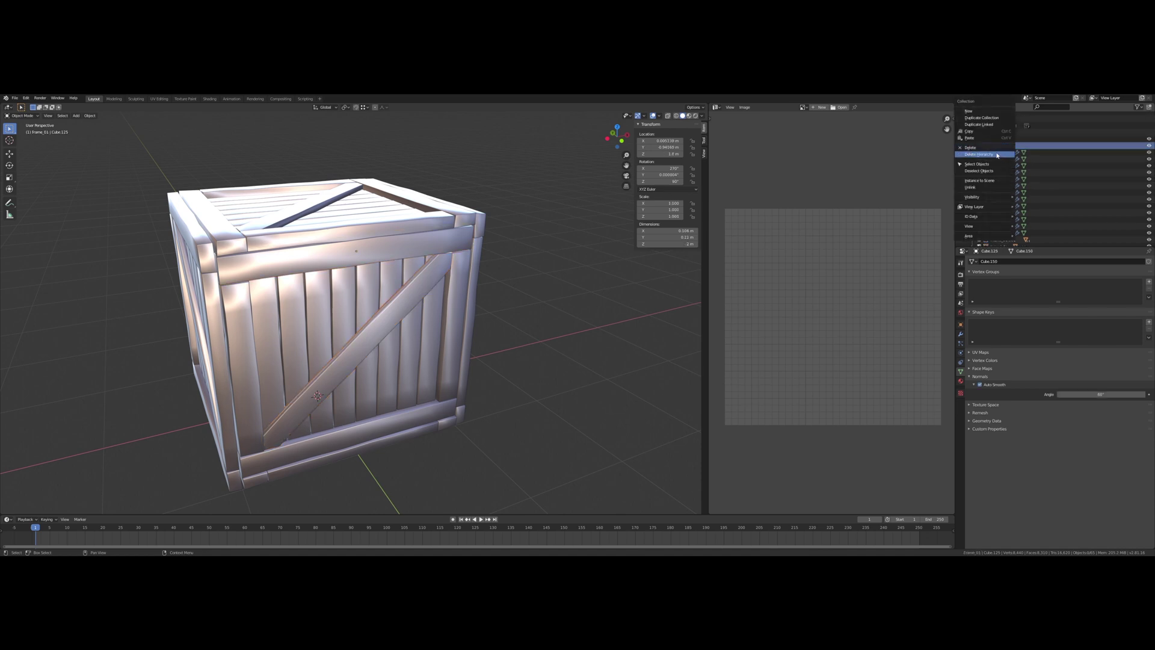
left_click(987, 124)
Select all objects in the Frame_01.002 collection and move them along global Y to outside the crate's open side.
scroll(999, 213, "down", 2)
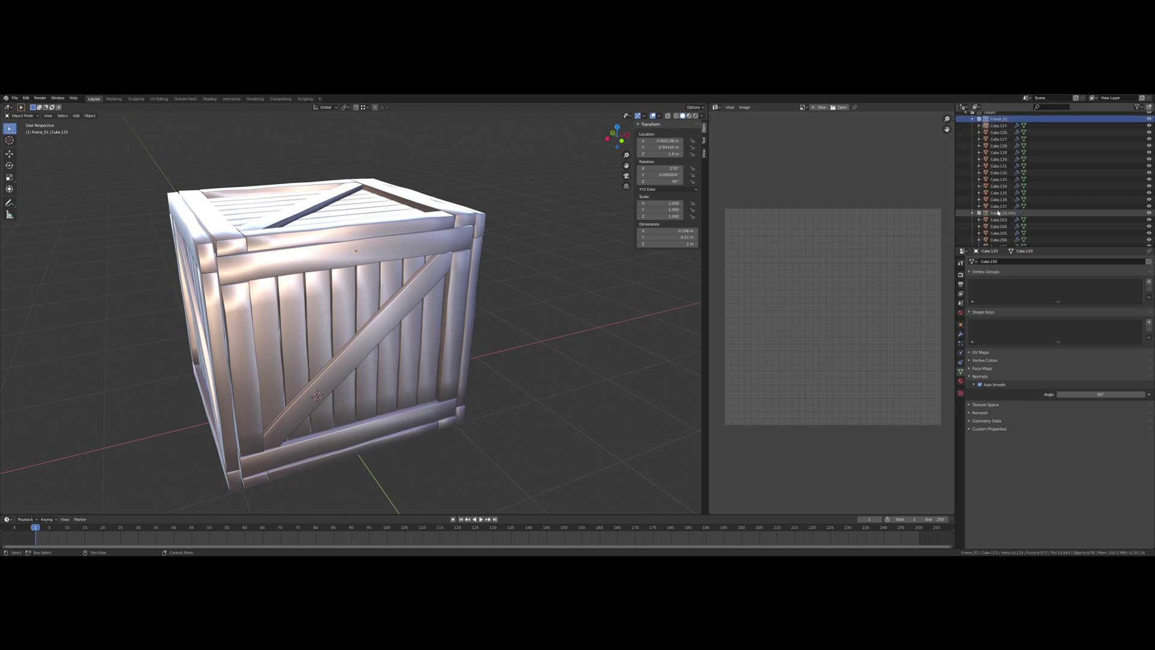
left_click(998, 219)
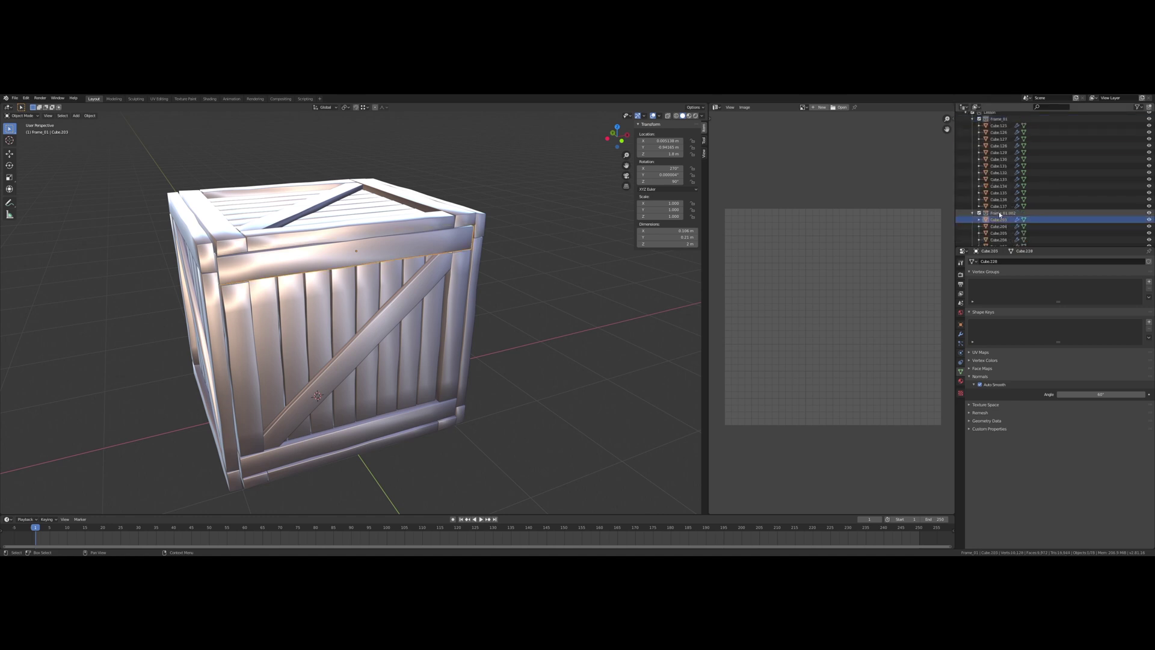
left_click(1000, 213)
right_click(1000, 214)
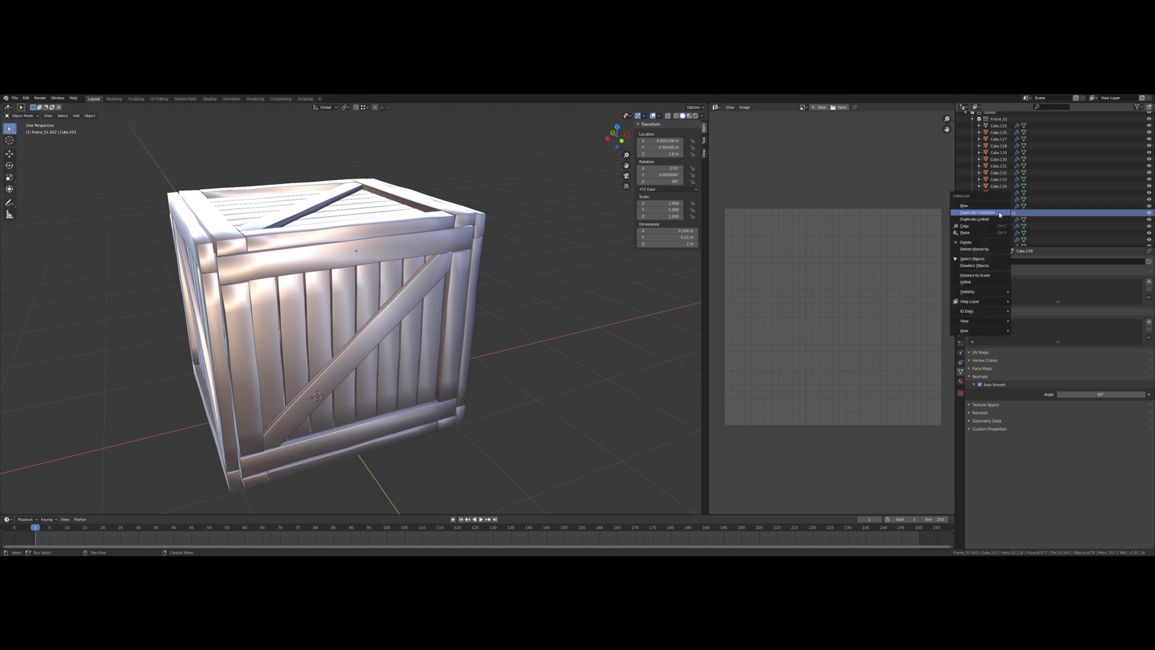
left_click(984, 259)
middle_click_drag(631, 297, 488, 289)
key("g")
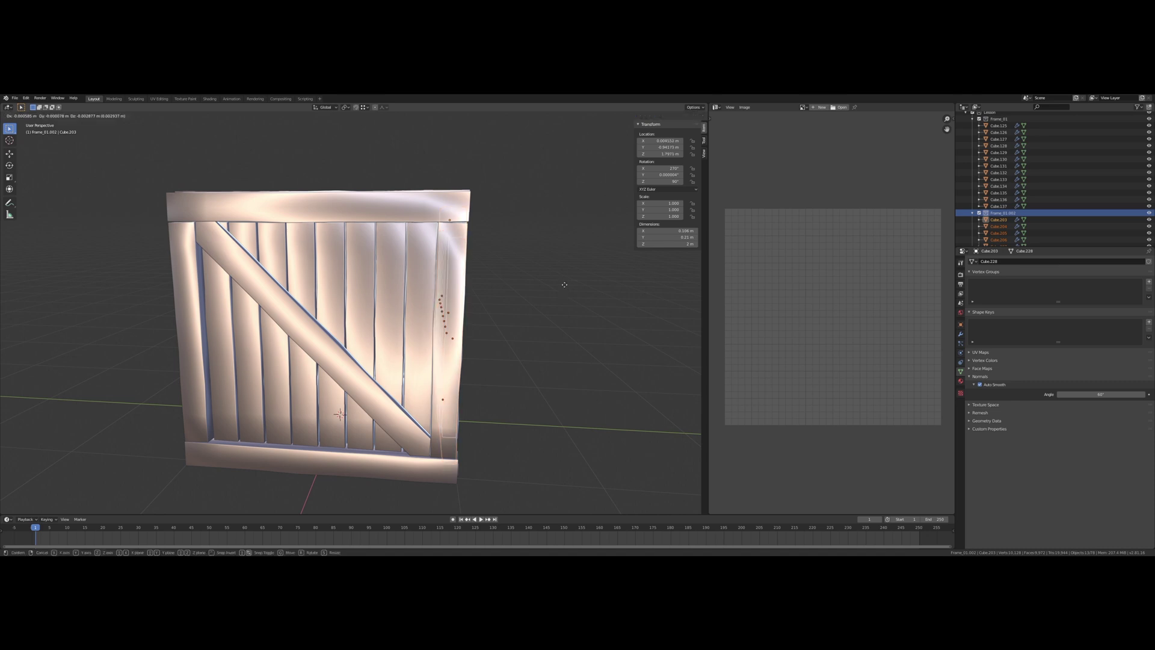
key("y")
left_click(309, 299)
Rotate the duplicated panel 180 degrees around global Z so its brace faces outward.
middle_click_drag(308, 299, 208, 303)
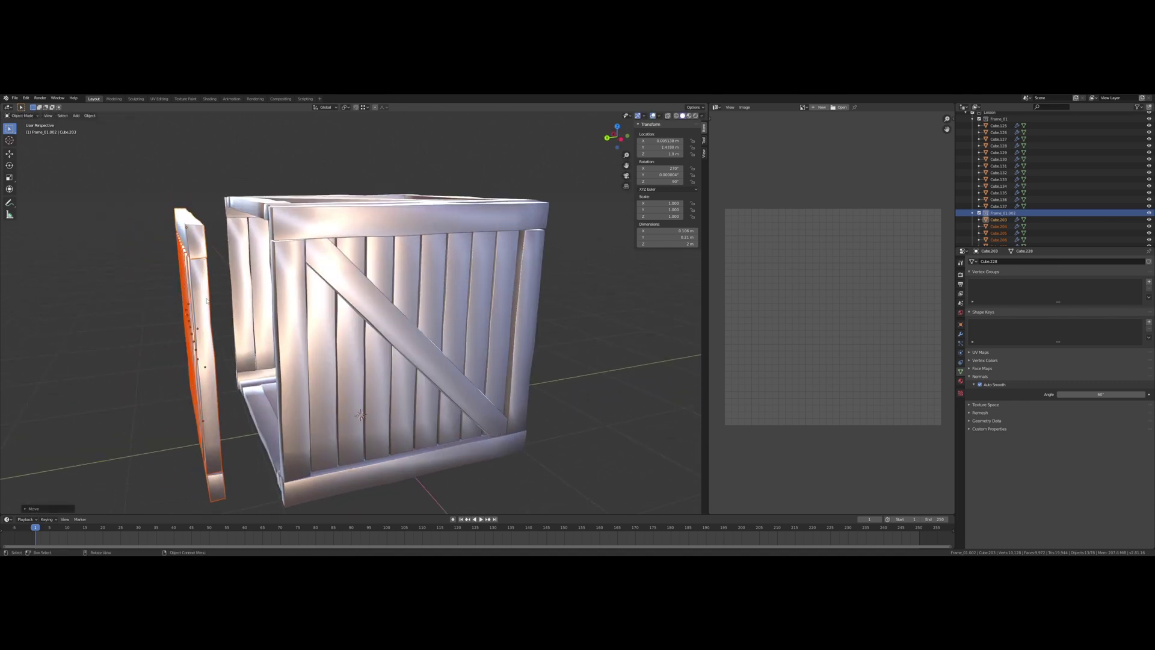
type("rz")
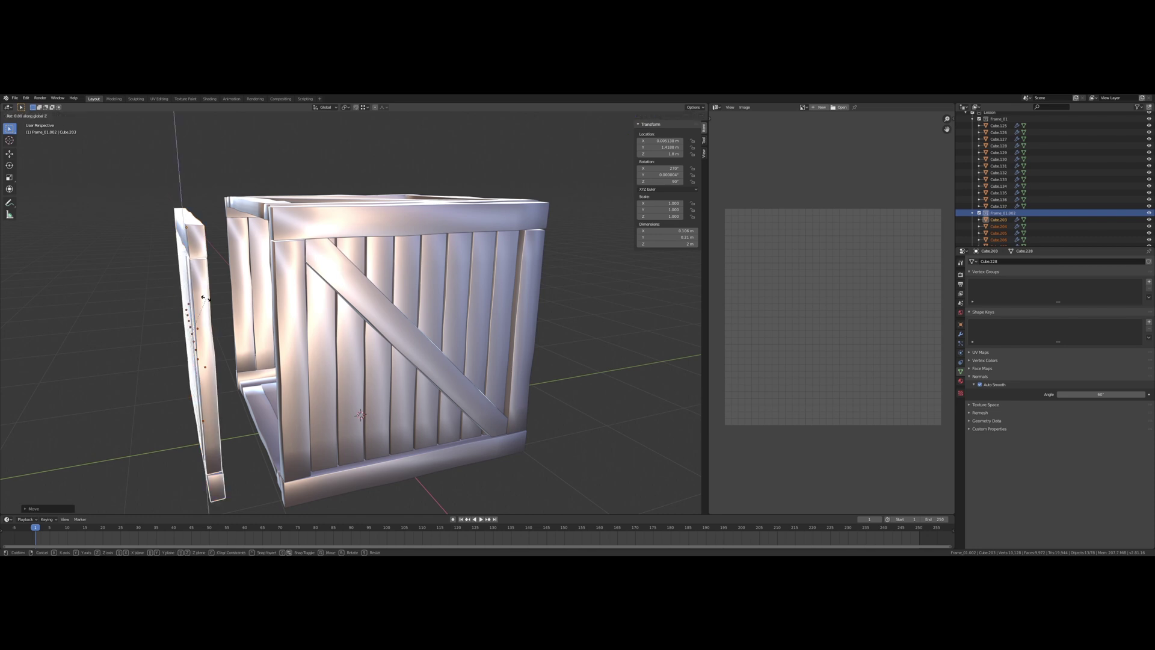
type("180")
key("Return")
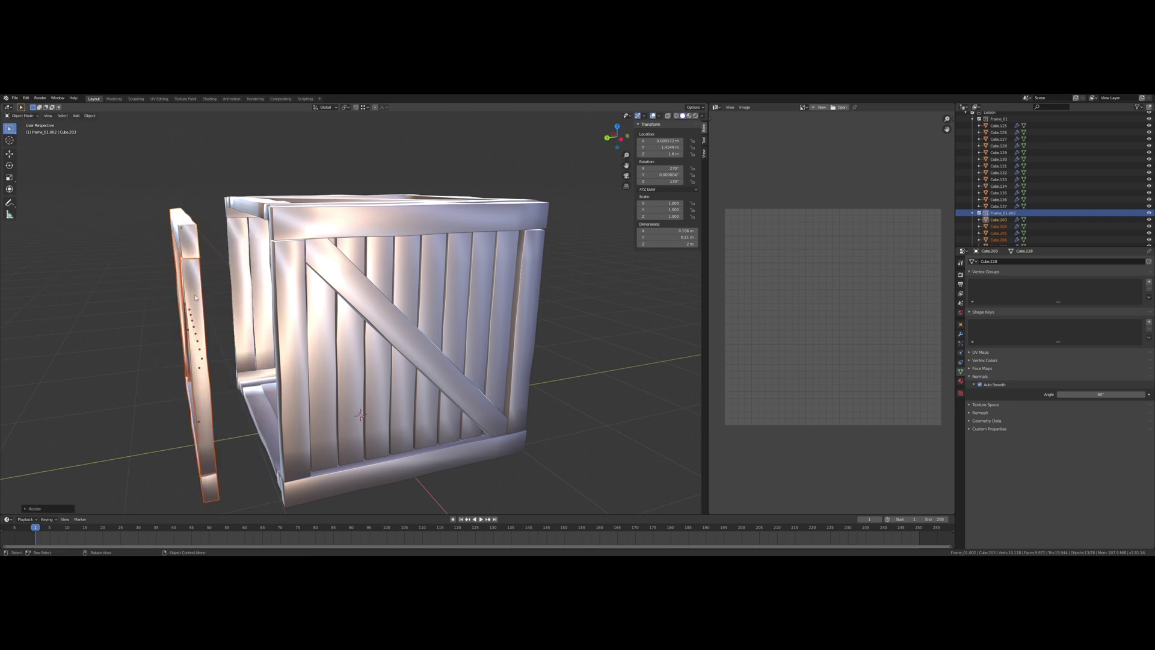
Move the duplicated panel about 0.49 m inward along global Y to close the crate's open side.
middle_click_drag(206, 297, 583, 329)
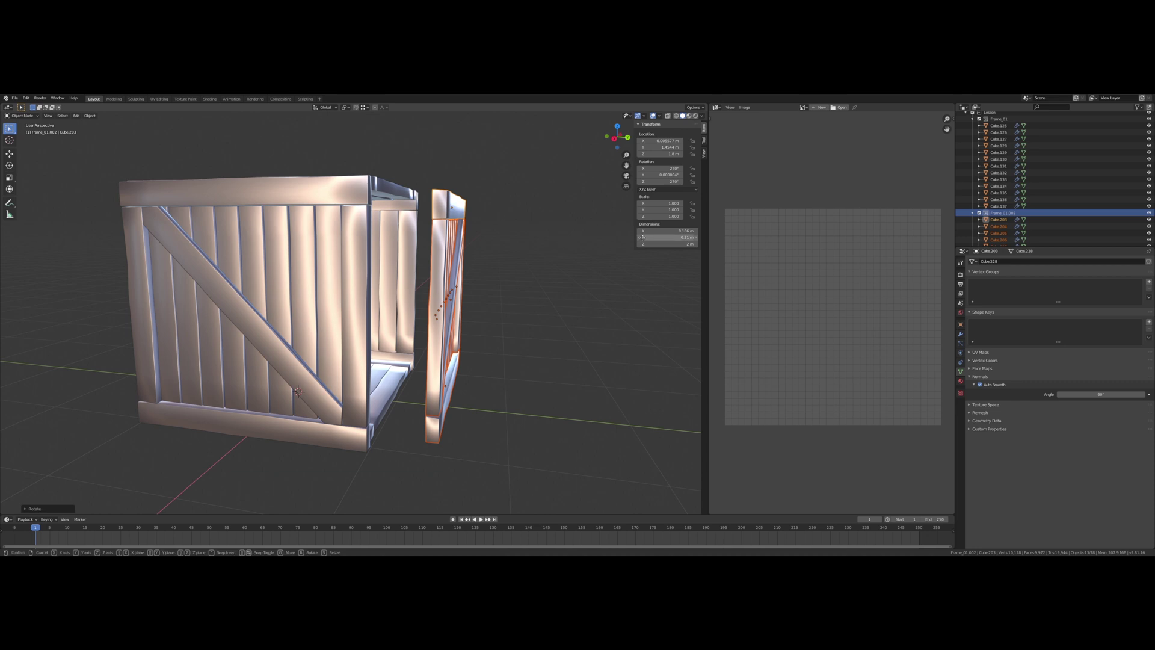
key("g")
key("y")
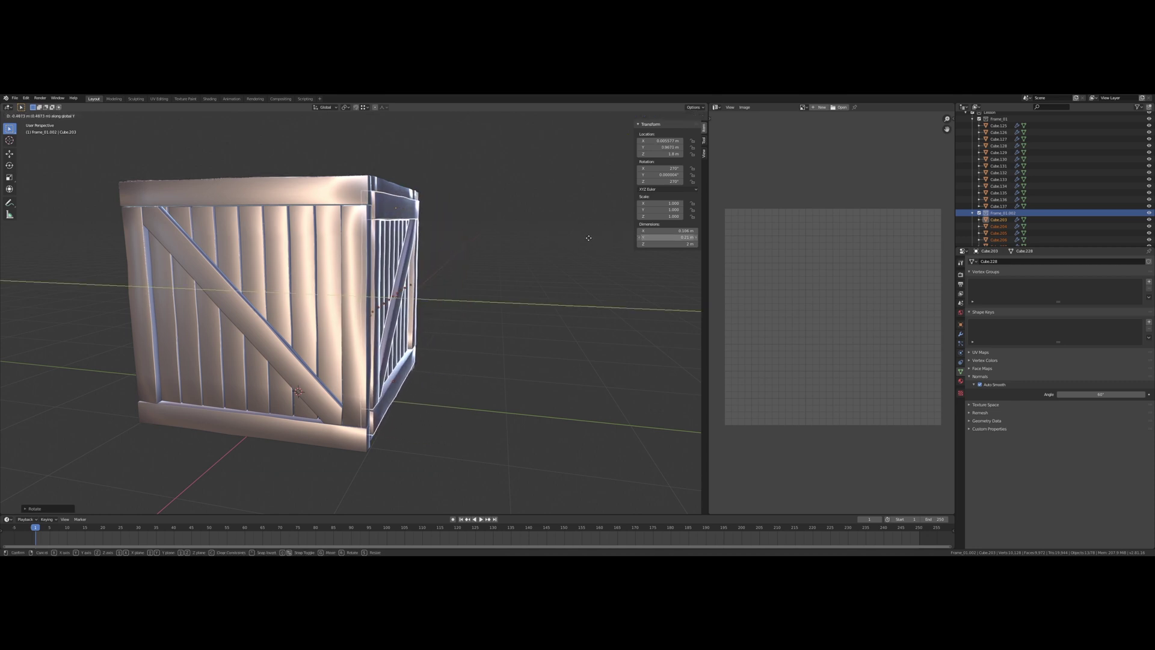
left_click(586, 242)
middle_click_drag(586, 242, 523, 238)
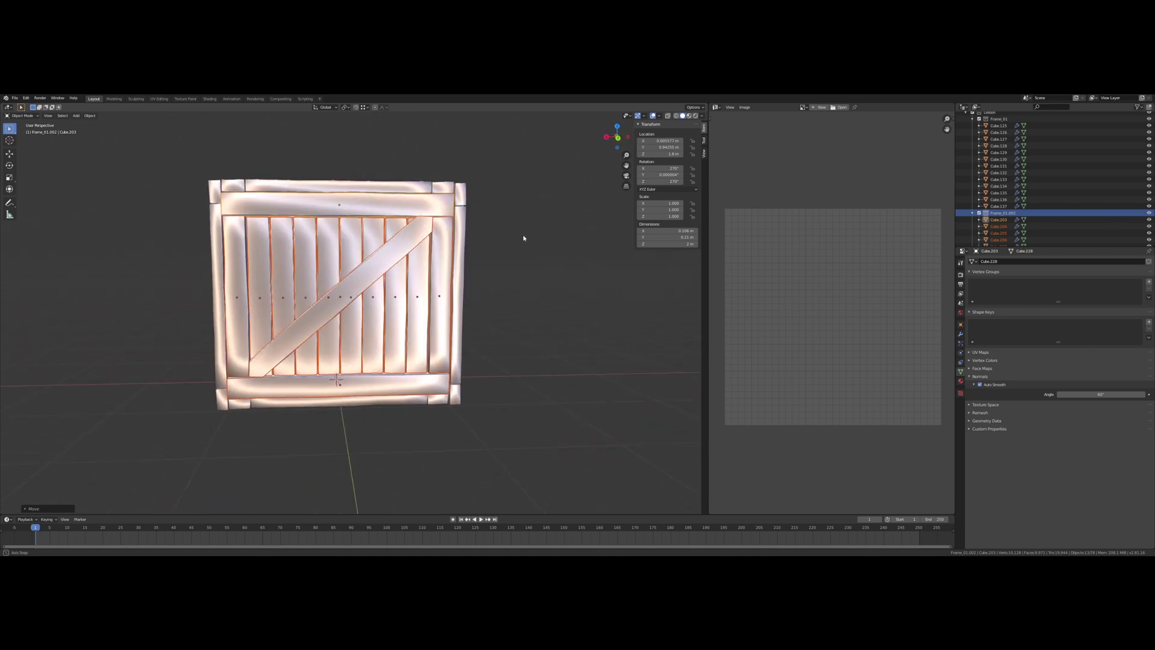
Examine the assembled crate's panels, corners and board joints from several sides.
middle_click_drag(271, 302, 370, 312)
scroll(341, 230, "up", 5)
middle_click_drag(341, 230, 404, 264)
scroll(350, 235, "down", 6)
left_click(310, 269)
middle_click_drag(470, 291, 428, 352)
scroll(472, 355, "down", 1)
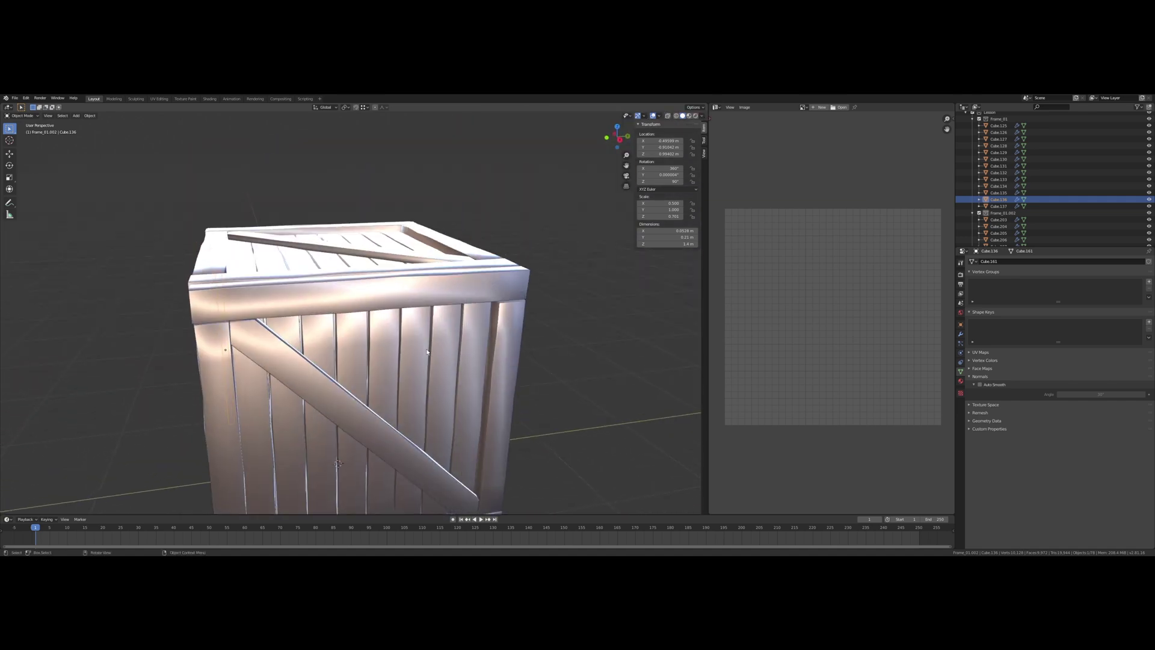
middle_click_drag(379, 284, 346, 268)
Edit the front panel's top board, Cube.125, and shift one vertex on its lower edge to make the edge slightly uneven.
left_click(346, 267)
key("Tab")
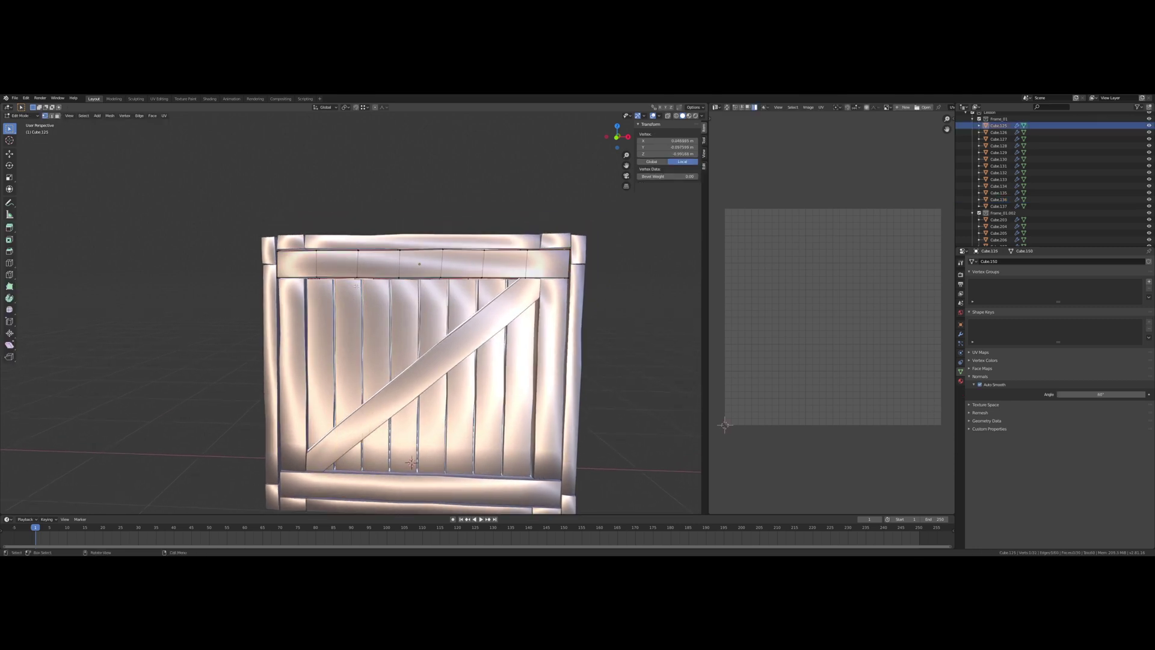
left_click_drag(357, 286, 368, 264)
scroll(368, 264, "up", 6)
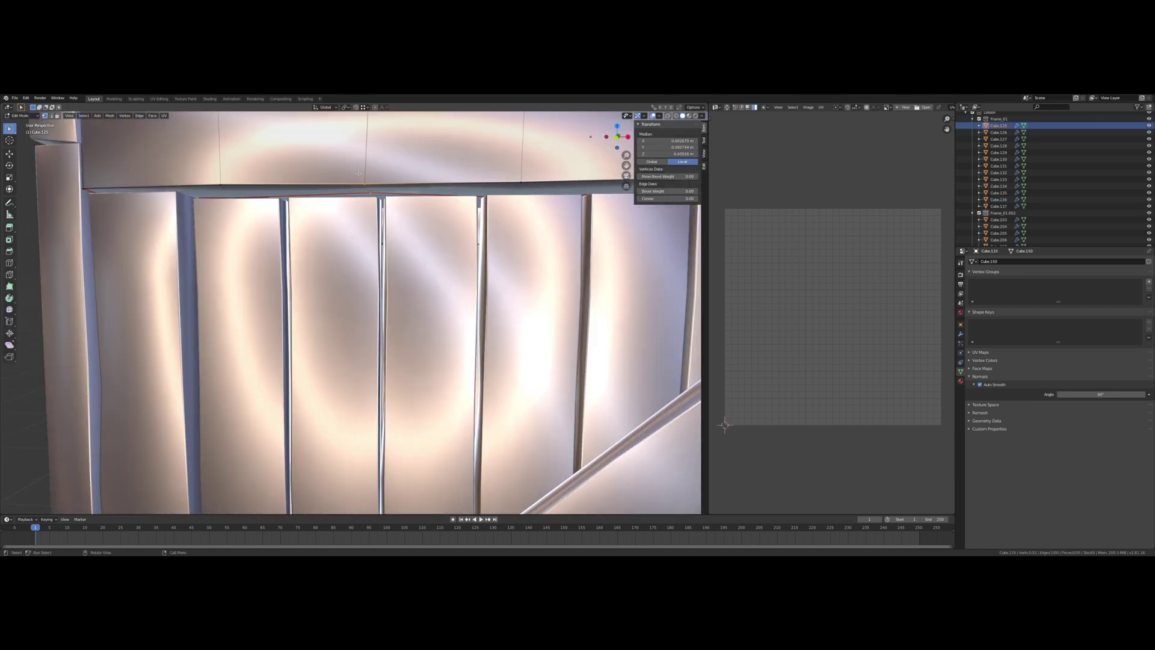
left_click_drag(358, 174, 368, 164)
left_click_drag(355, 202, 382, 174)
left_click(377, 172)
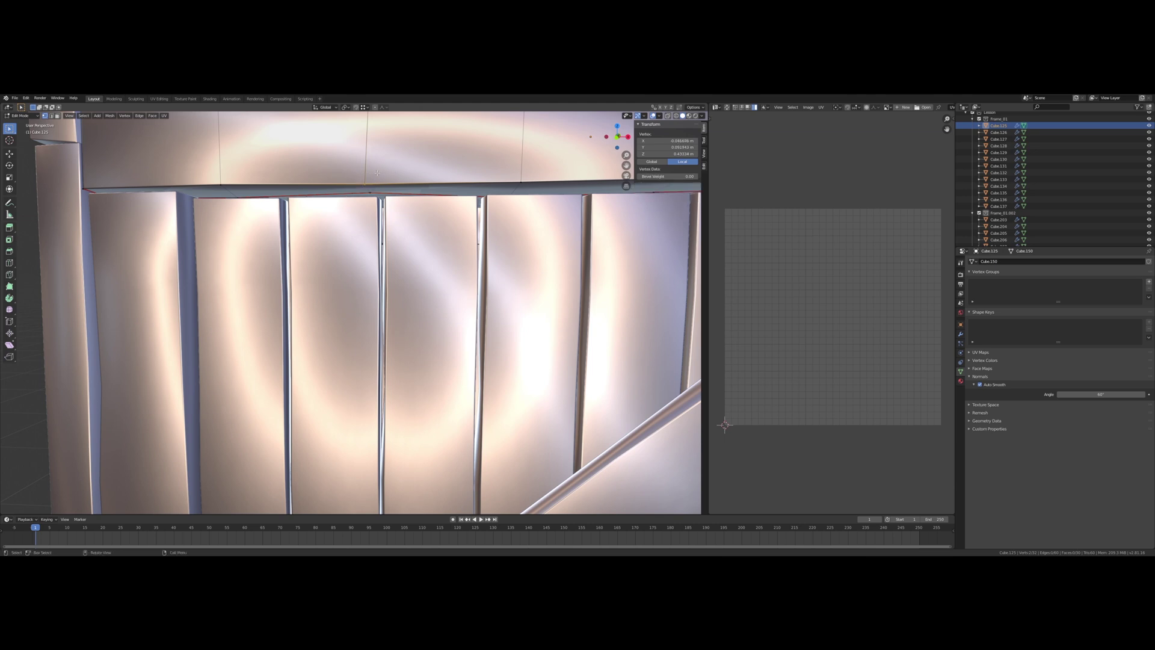
key("g")
left_click(373, 191)
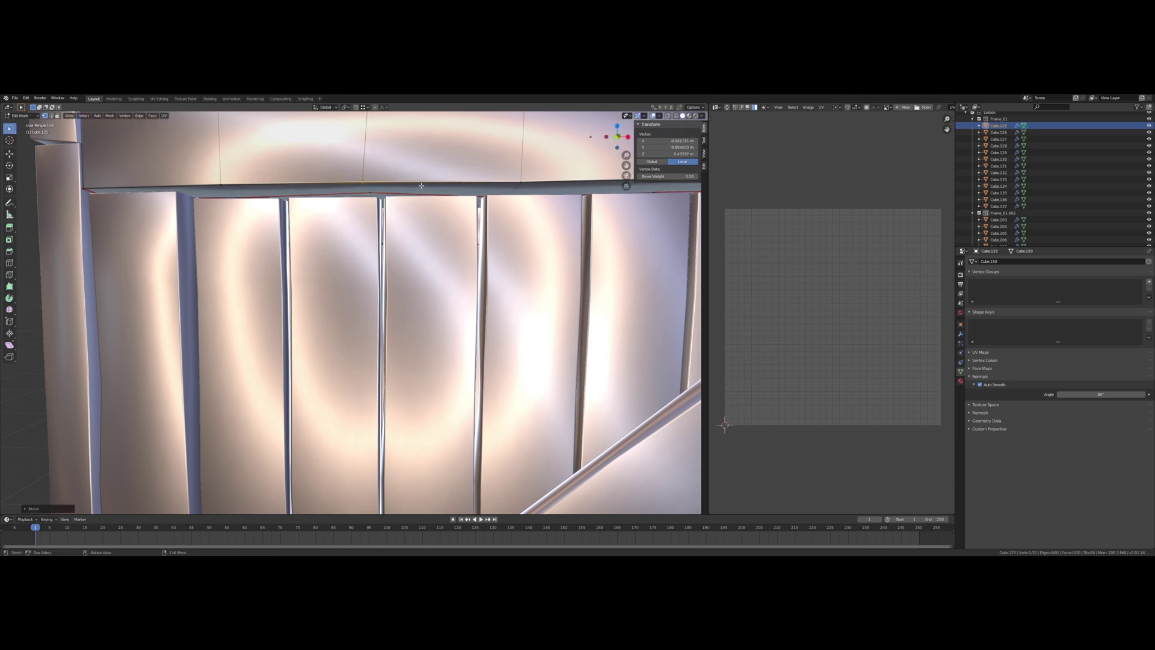
Nudge two more vertices along the top board's lower edge to vary its outline.
middle_click_drag(489, 191, 284, 218, "shift")
left_click(307, 194)
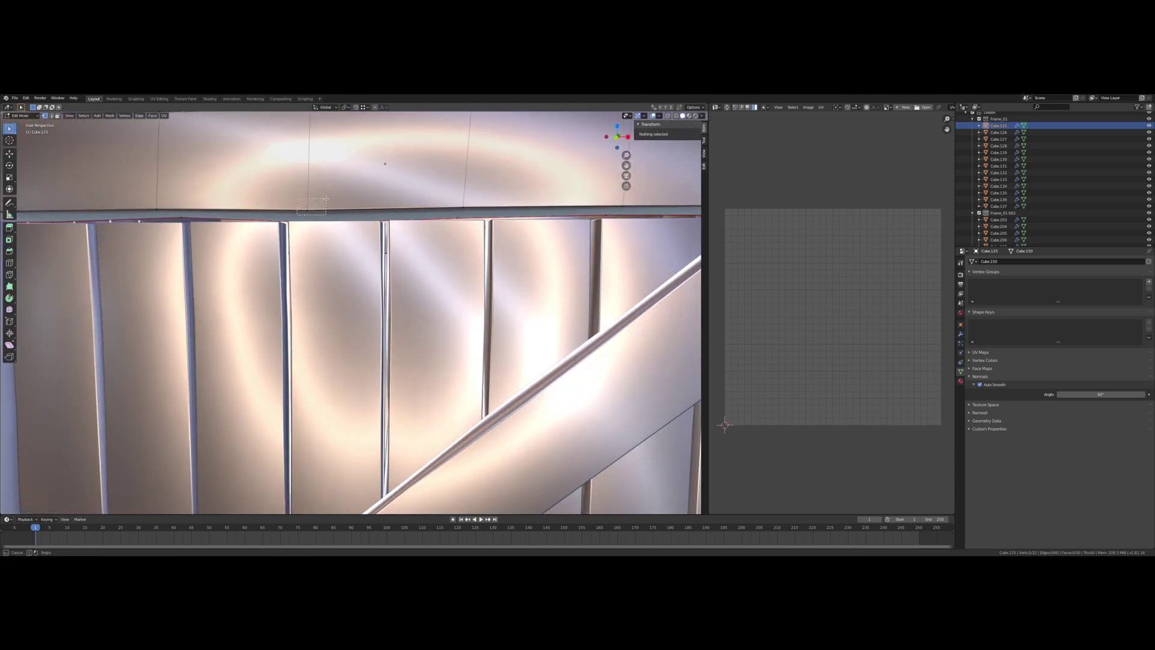
left_click_drag(326, 198, 328, 198)
key("g")
left_click(329, 196)
left_click_drag(474, 196, 476, 195)
key("g")
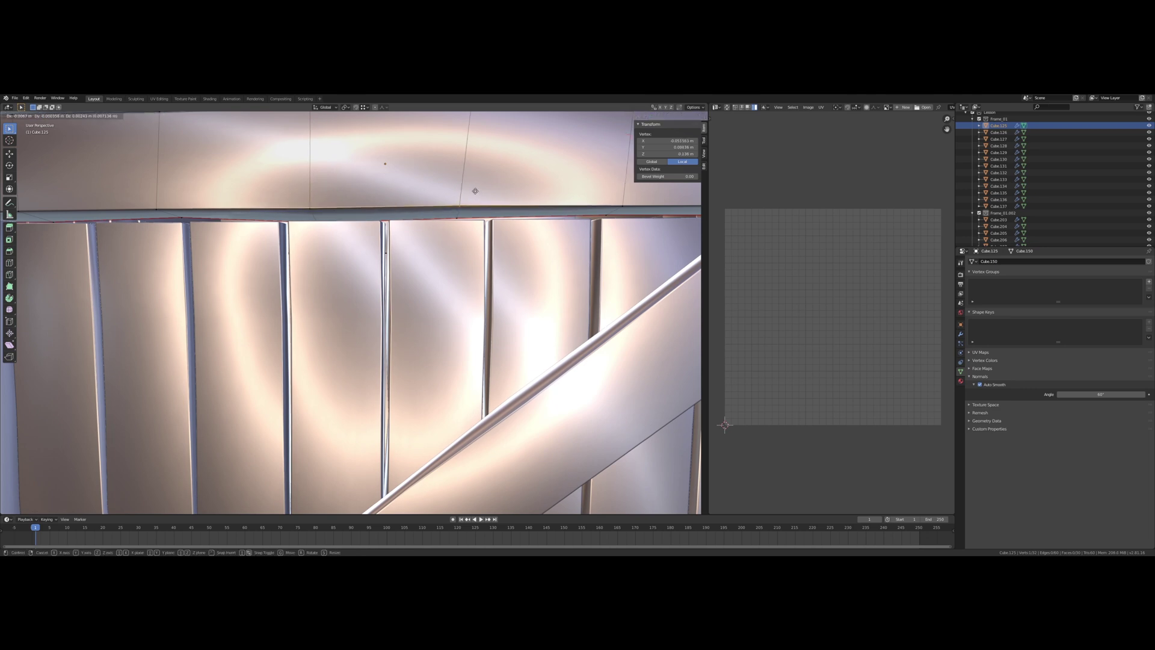
left_click(475, 188)
Shift vertices on the top board's upper and lower edges near the brace's upper end to make them irregular.
middle_click_drag(619, 182, 409, 219, "shift")
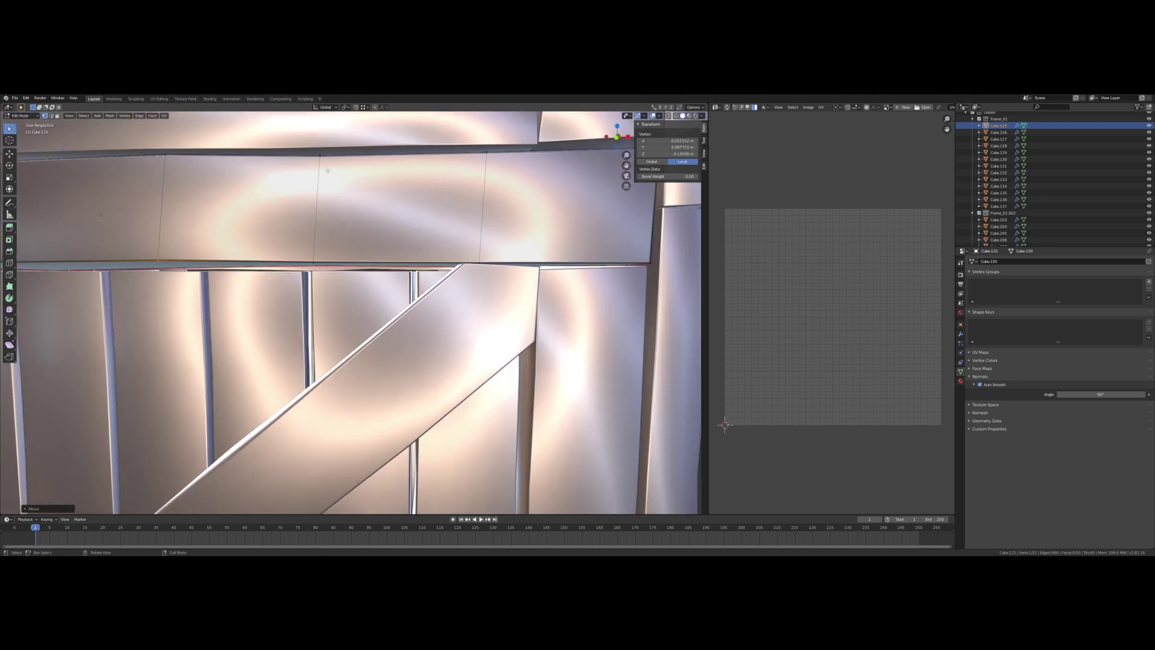
key("g")
left_click(334, 148)
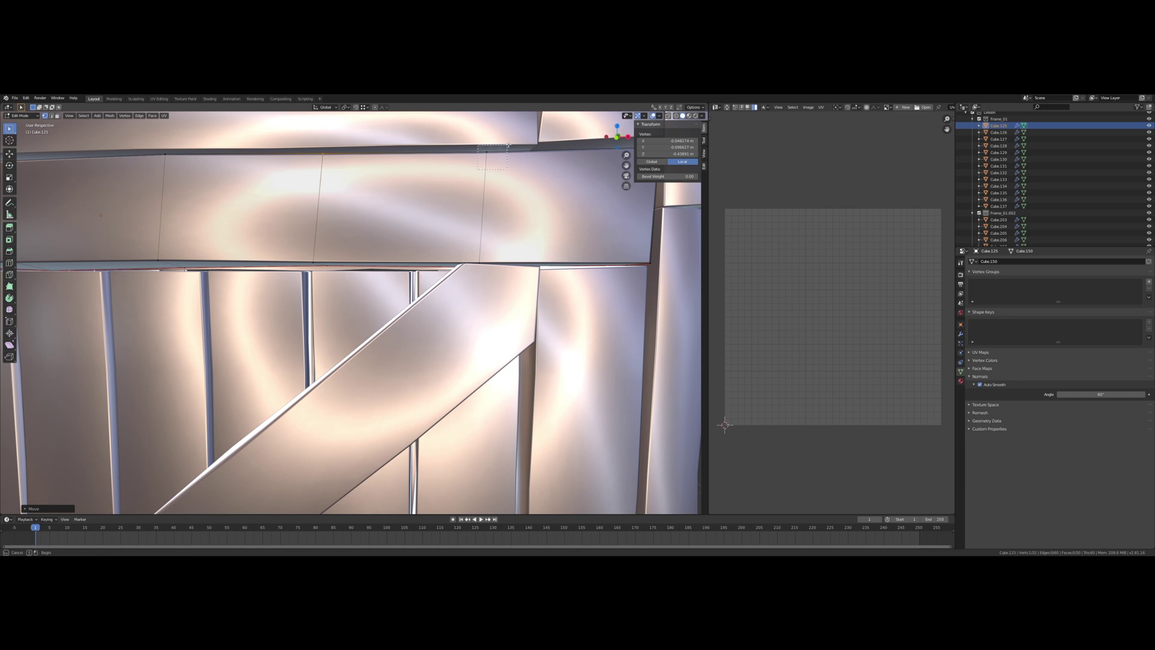
left_click_drag(508, 145, 504, 143)
left_click_drag(454, 274, 492, 253)
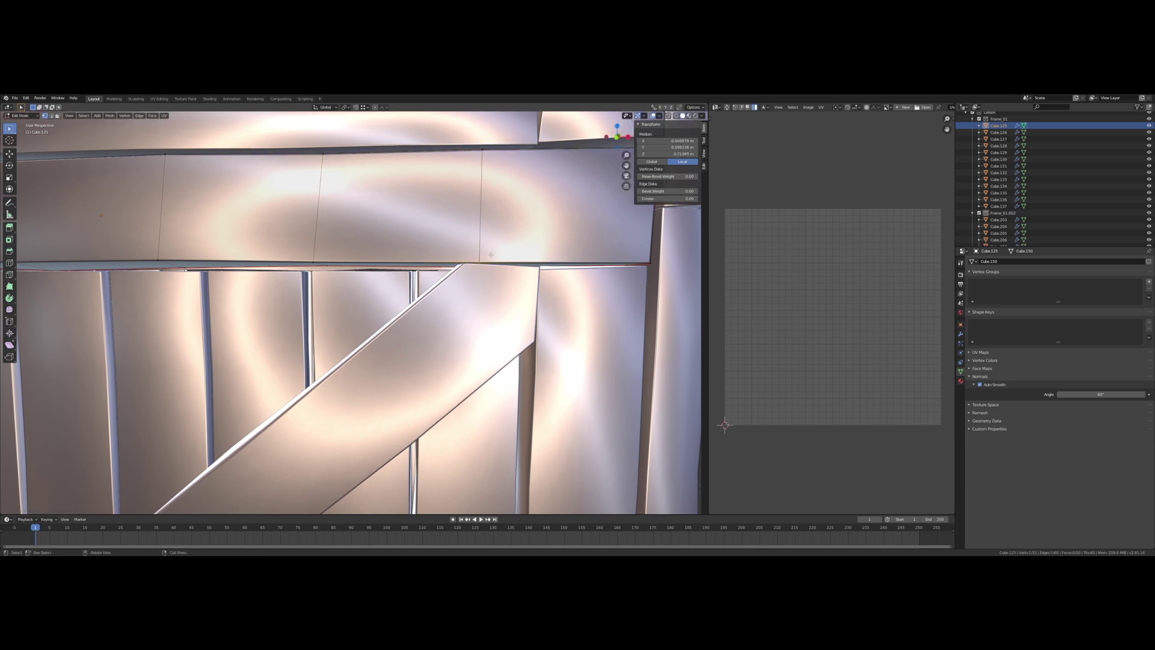
key("g")
left_click(495, 255)
Nudge the lower corner vertex at the top board's end beside the brace's upper end.
left_click_drag(657, 256, 657, 256)
key("g")
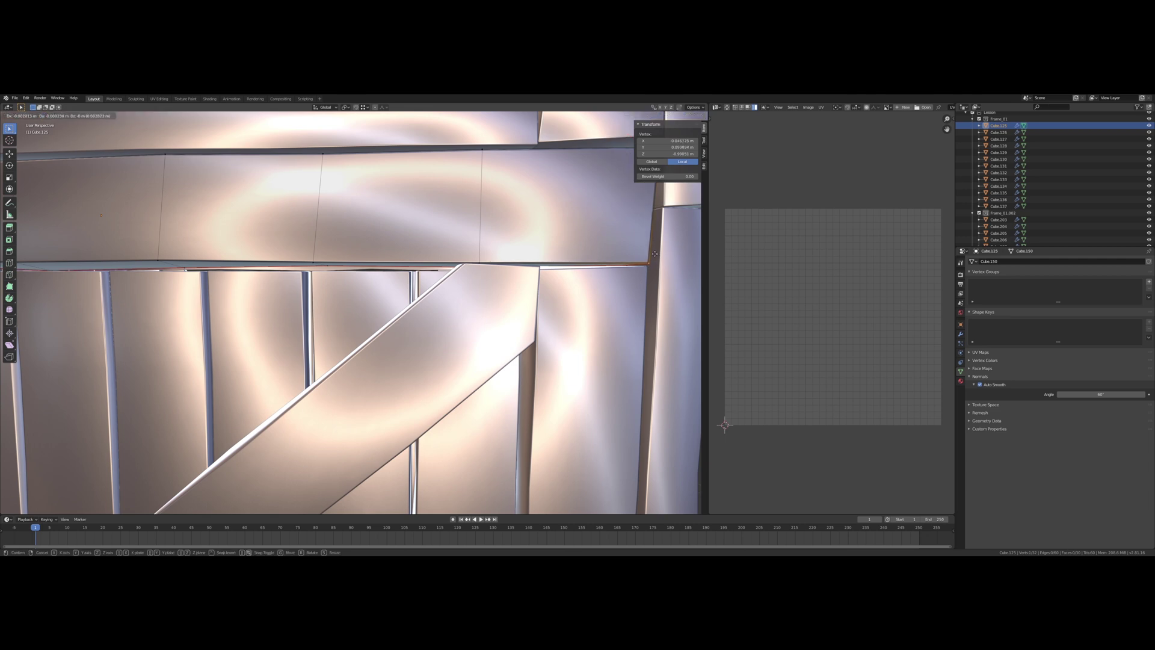
left_click(654, 253)
middle_click_drag(644, 252, 453, 200, "shift")
middle_click_drag(453, 200, 460, 206)
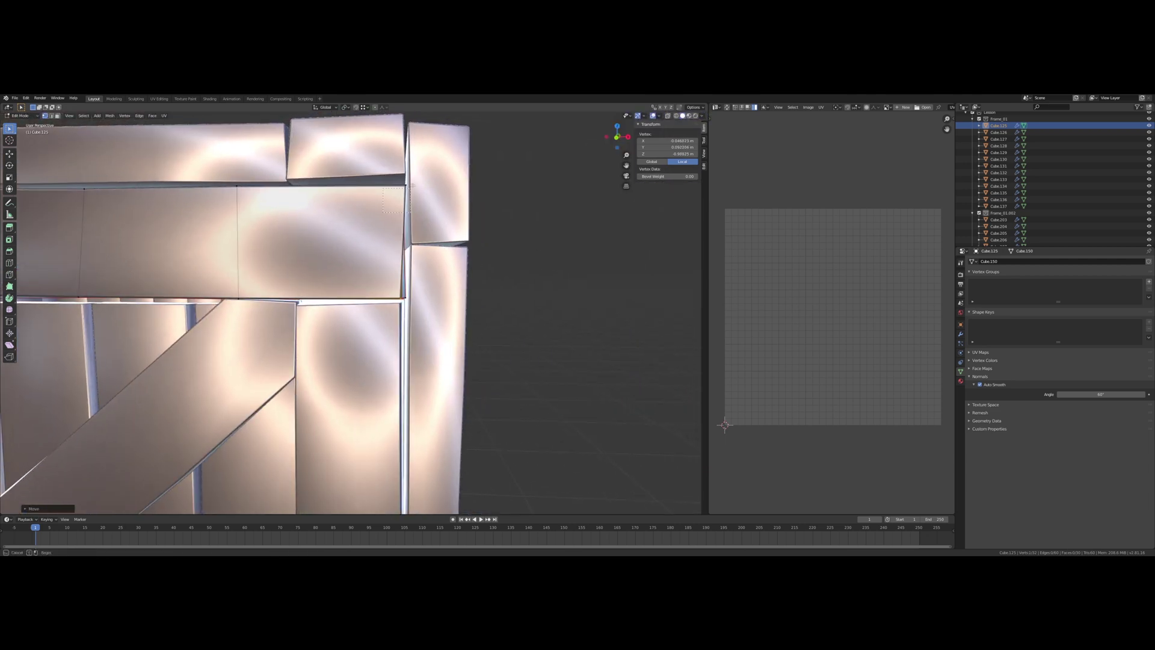
Nudge the upper corner vertex at the top board's end, above the brace's upper end, to make the corner slightly uneven.
key("g")
left_click(414, 180)
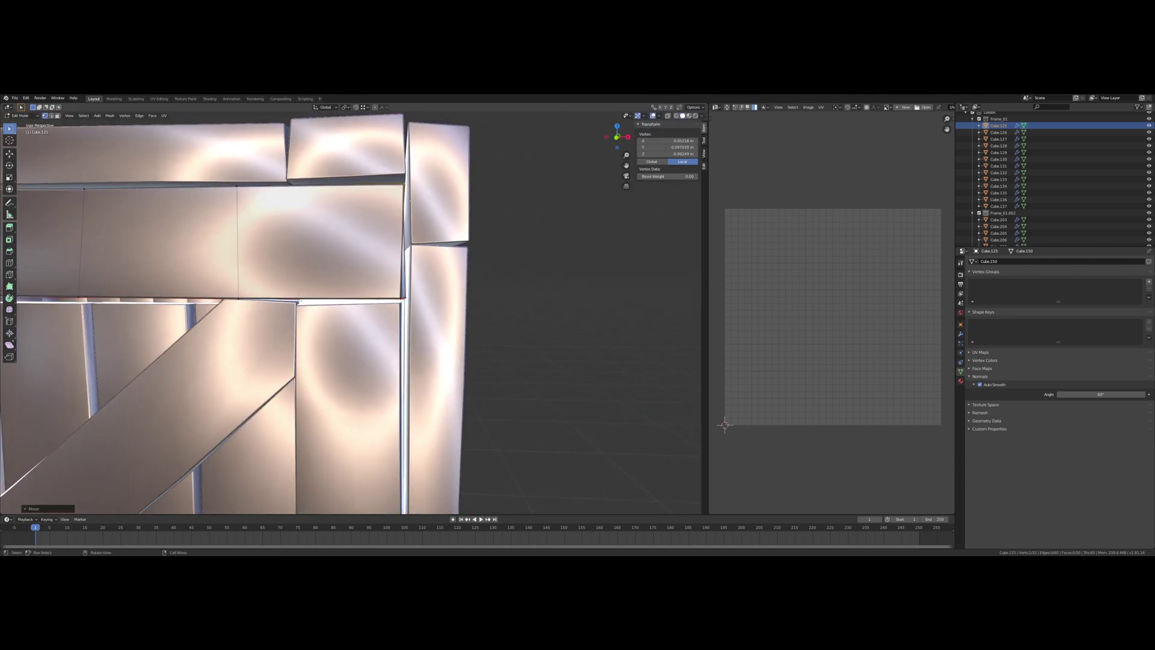
Examine the whole crate from several sides and from above to check the panels and the irregular board edges.
scroll(268, 224, "down", 8)
middle_click_drag(284, 261, 411, 230, "shift")
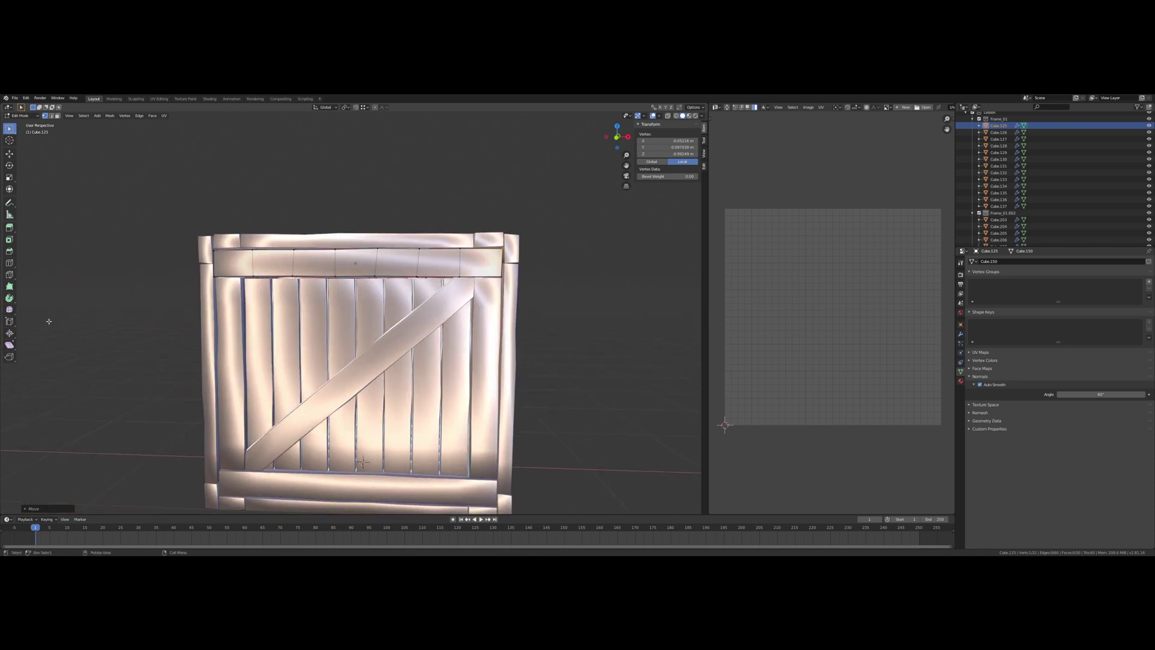
middle_click_drag(325, 327, 371, 324)
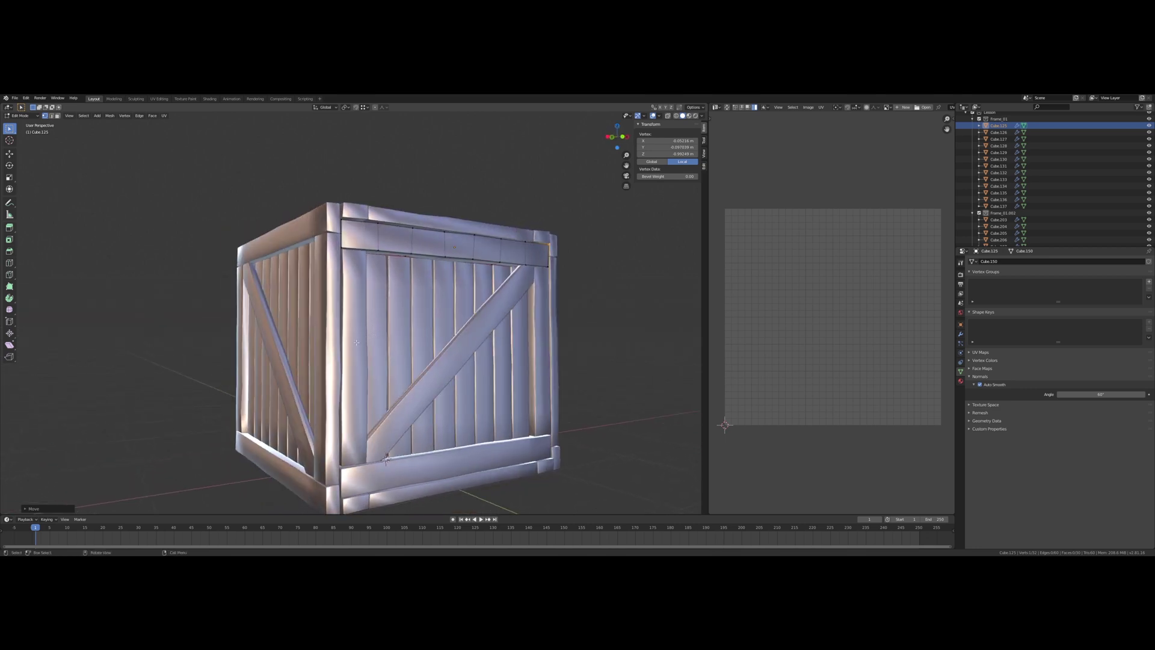
scroll(342, 324, "down", 3)
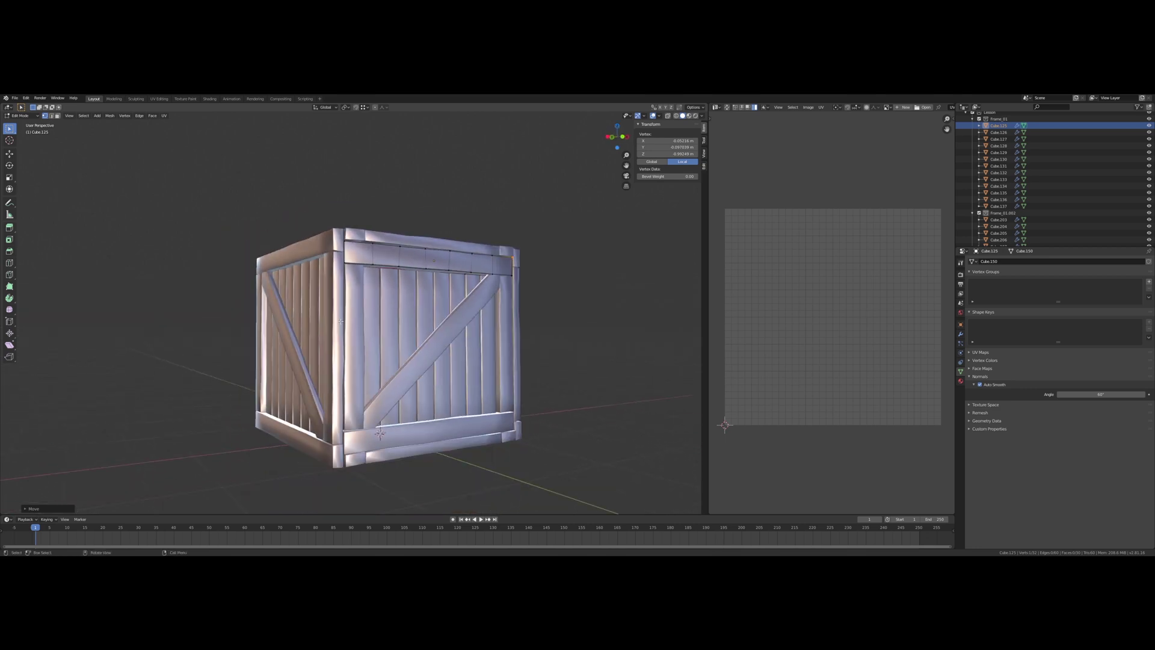
middle_click_drag(232, 304, 255, 315)
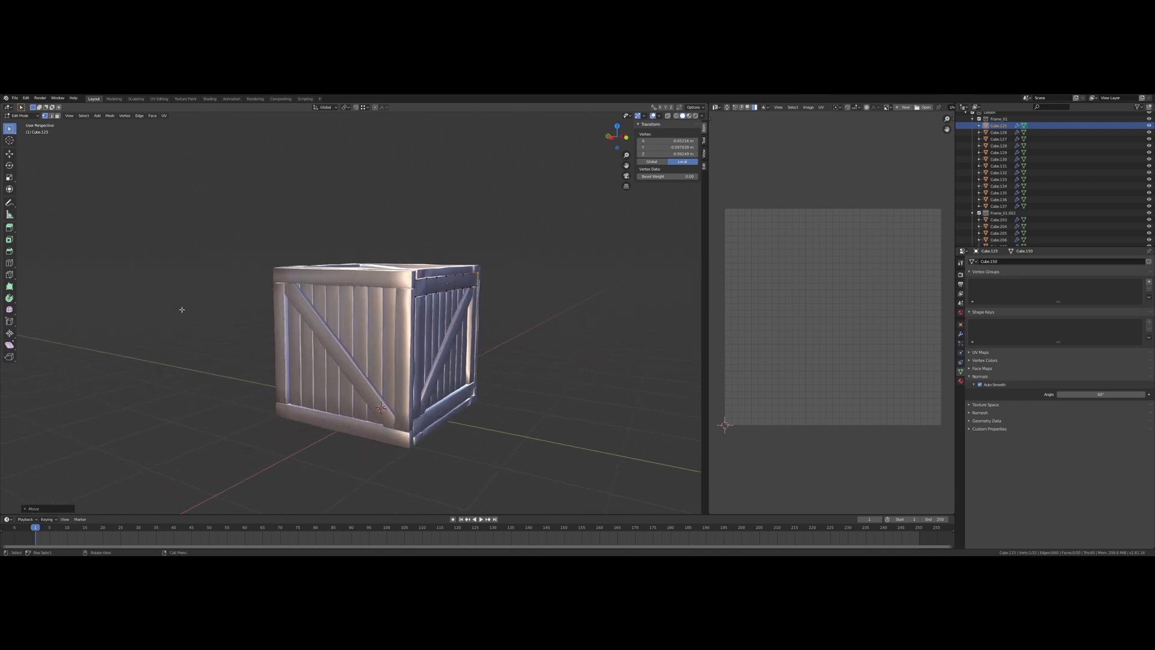
middle_click_drag(185, 318, 216, 323)
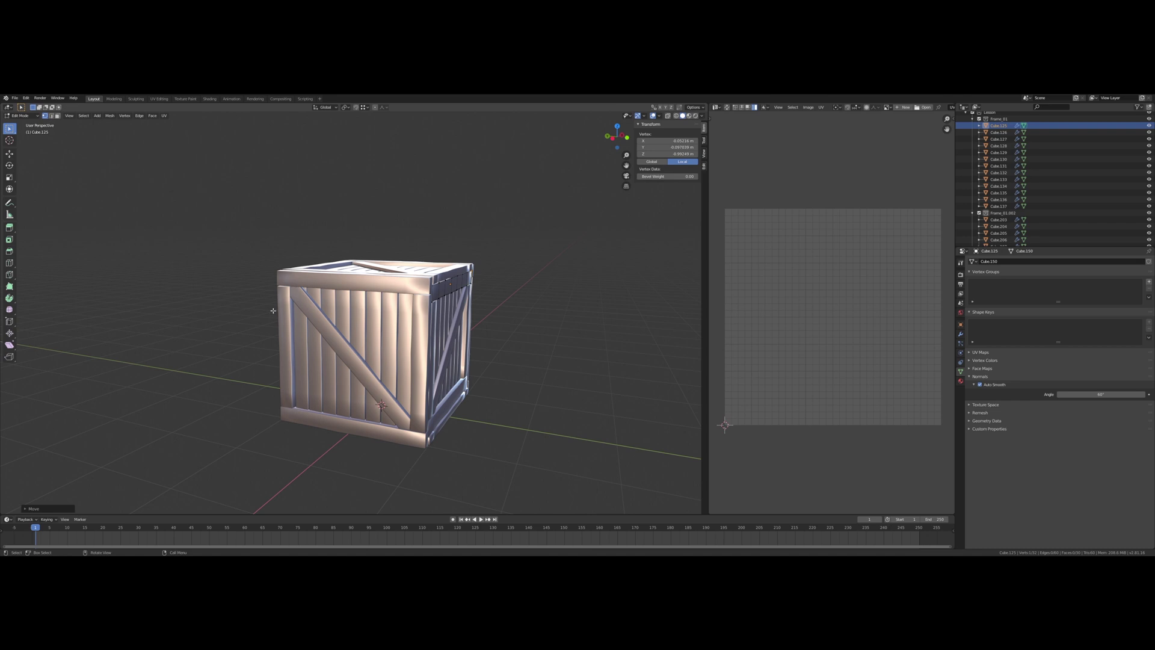
middle_click_drag(264, 320, 162, 351)
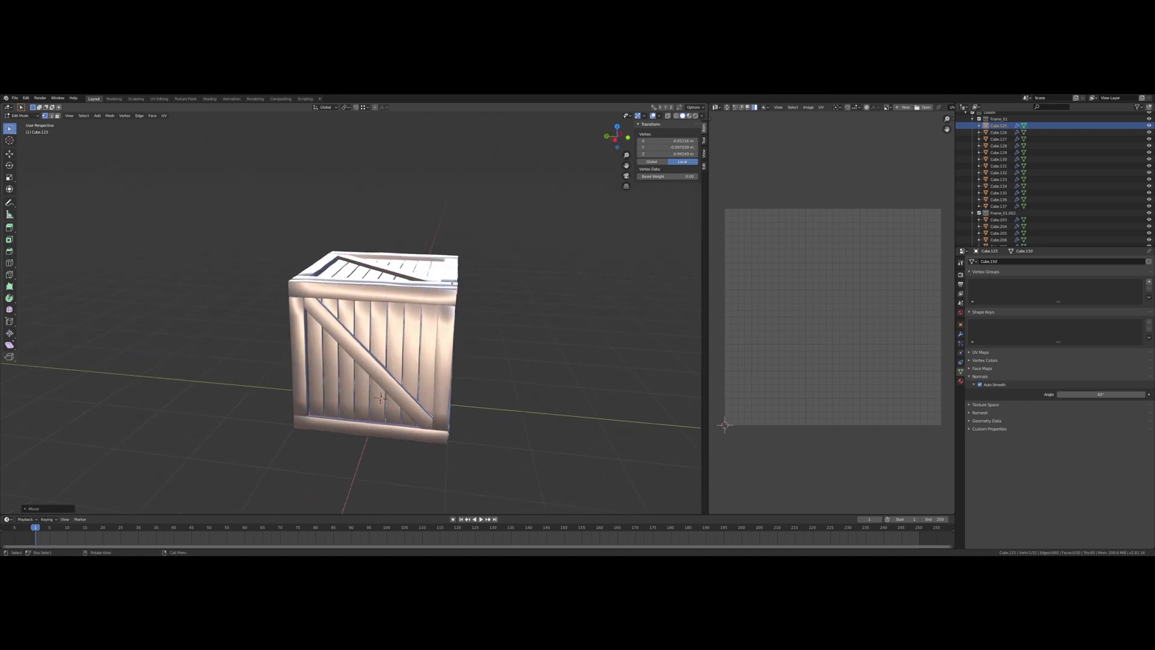